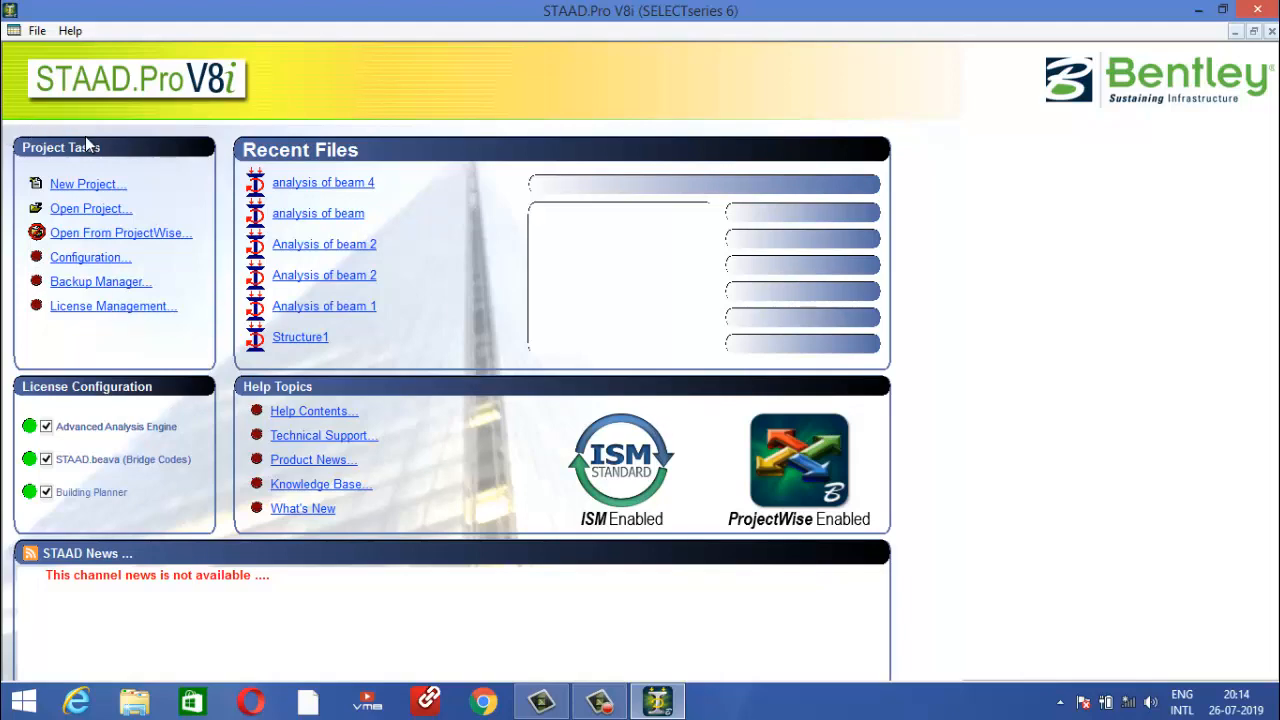
Create a new Space model named Structure1, overwriting the existing file, with beam modelling as the starting mode.
click(88, 186)
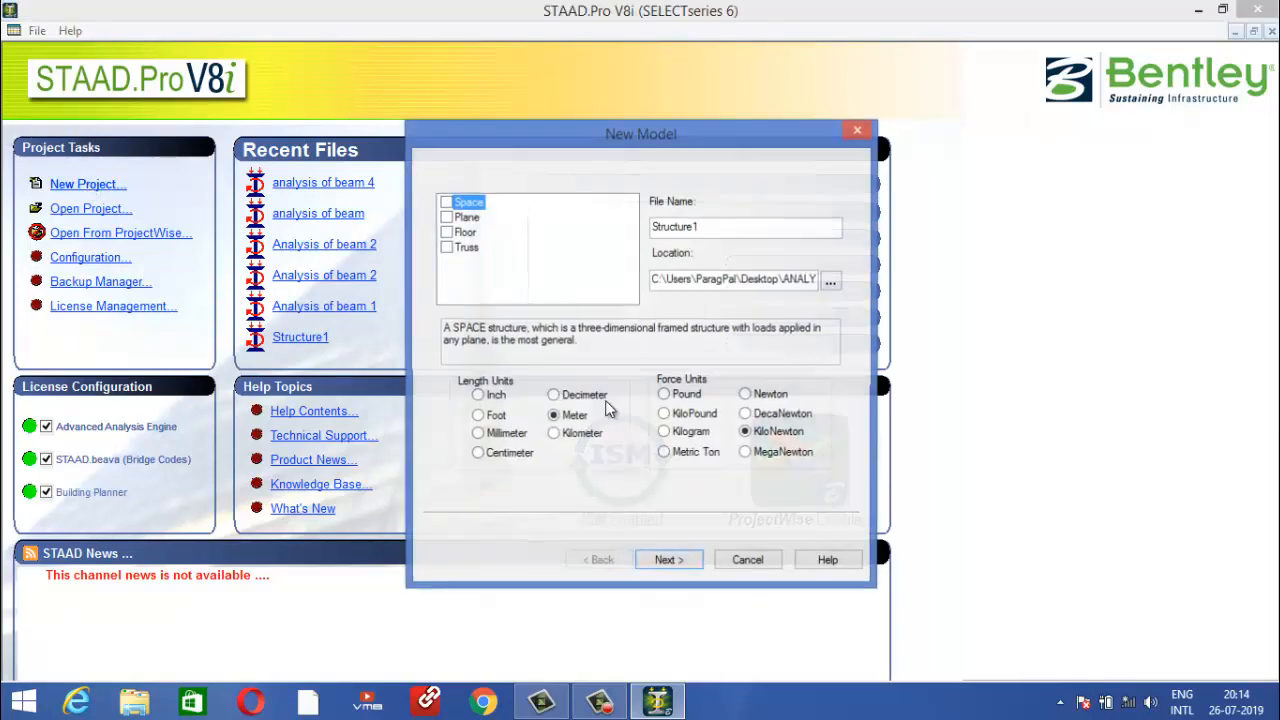
click(447, 203)
click(669, 558)
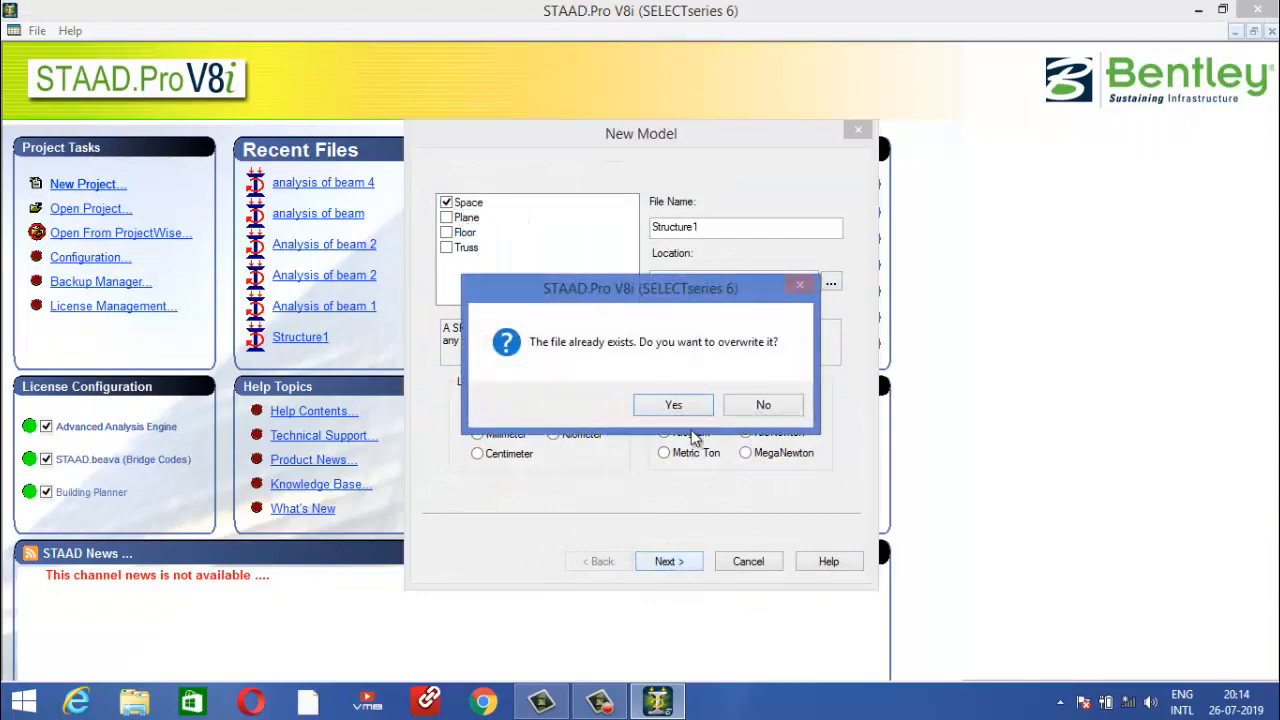
click(678, 405)
click(669, 561)
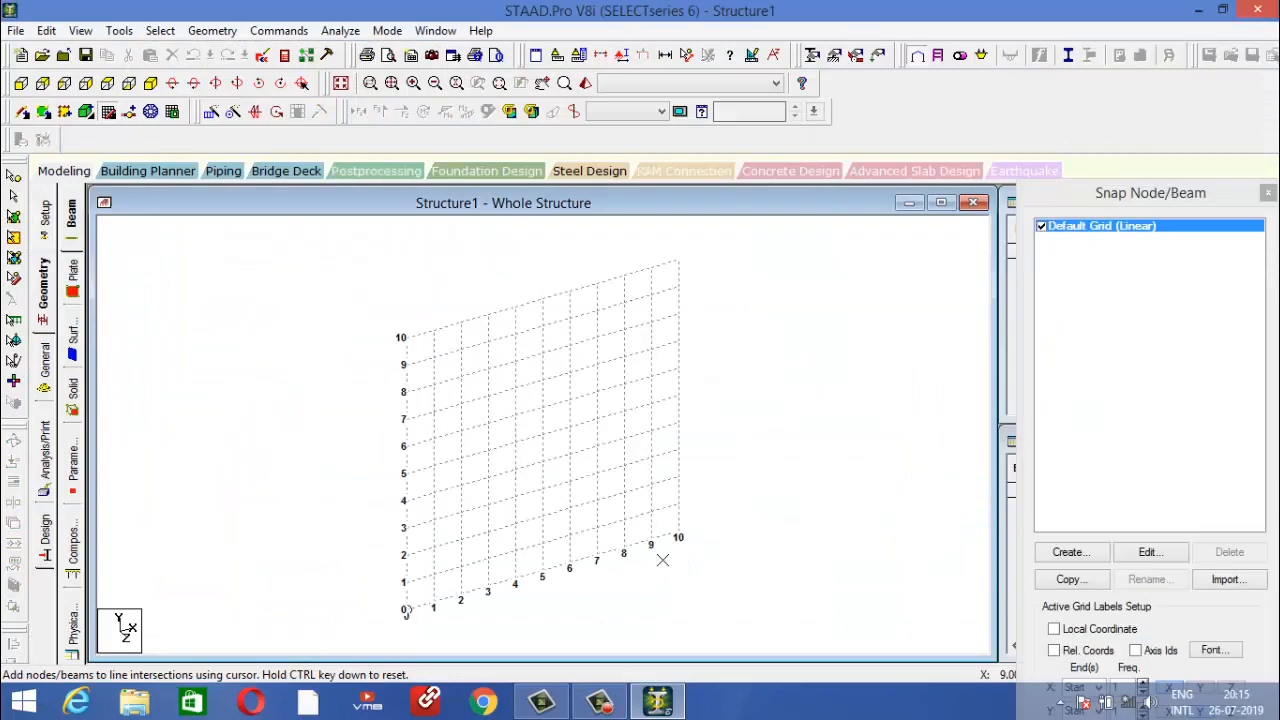
Show the front view and set the default linear grid to 18 construction lines in X and 1 in Y.
click(21, 83)
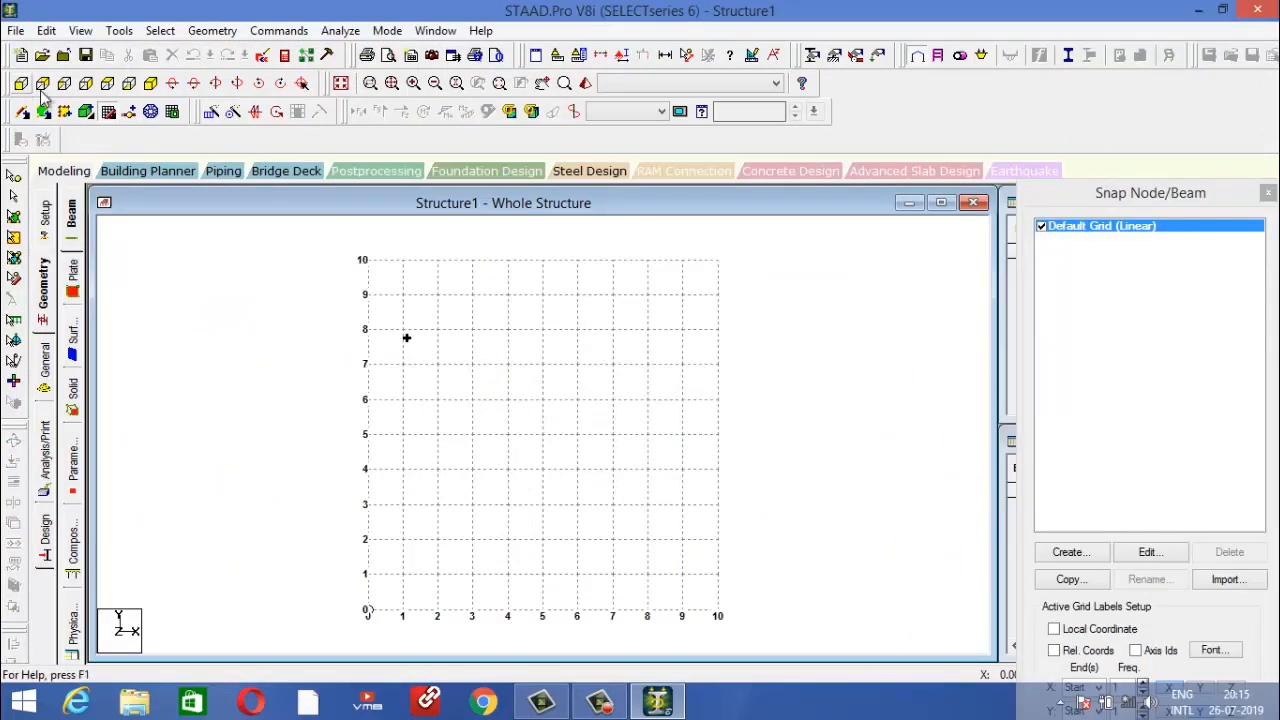
click(1142, 556)
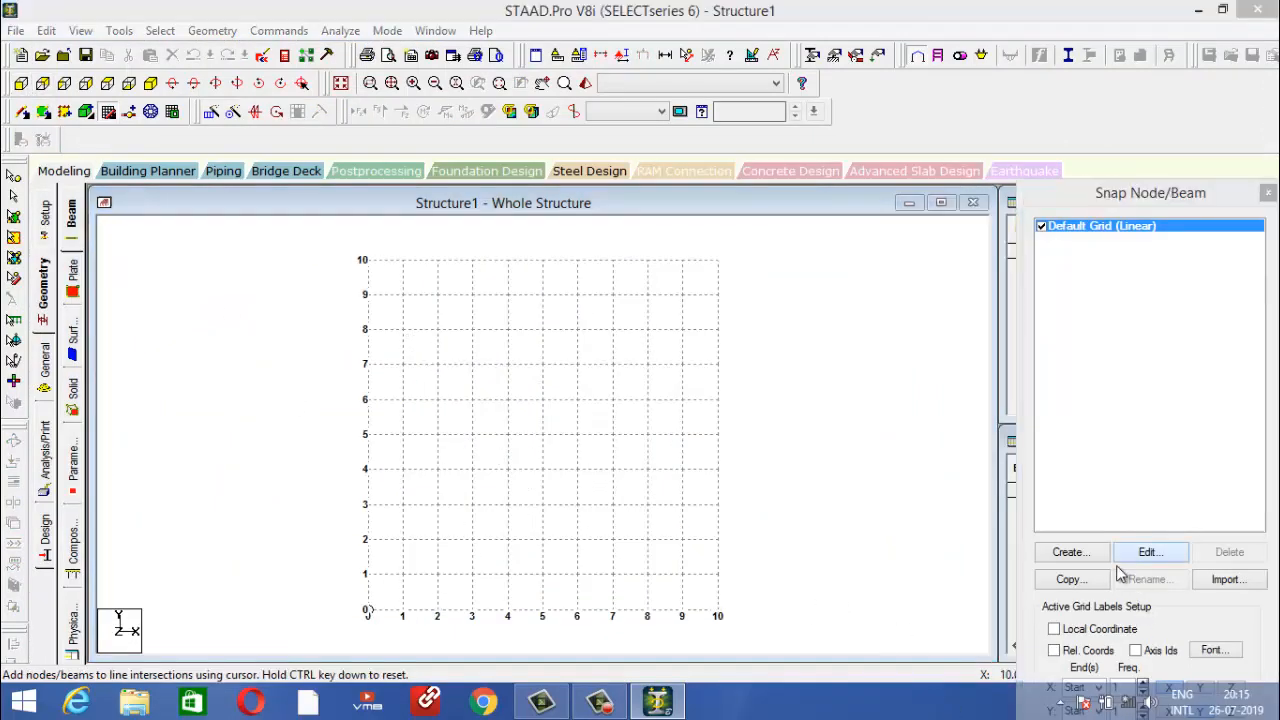
double_click(846, 499)
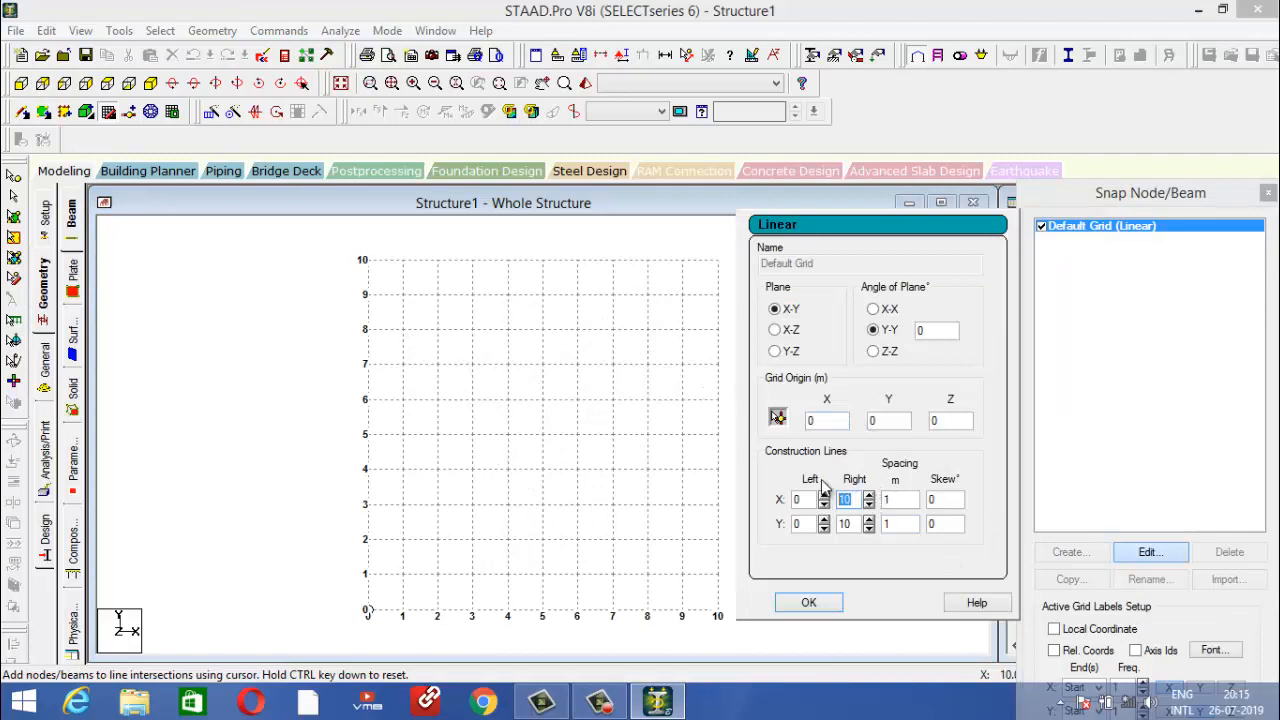
text(18)
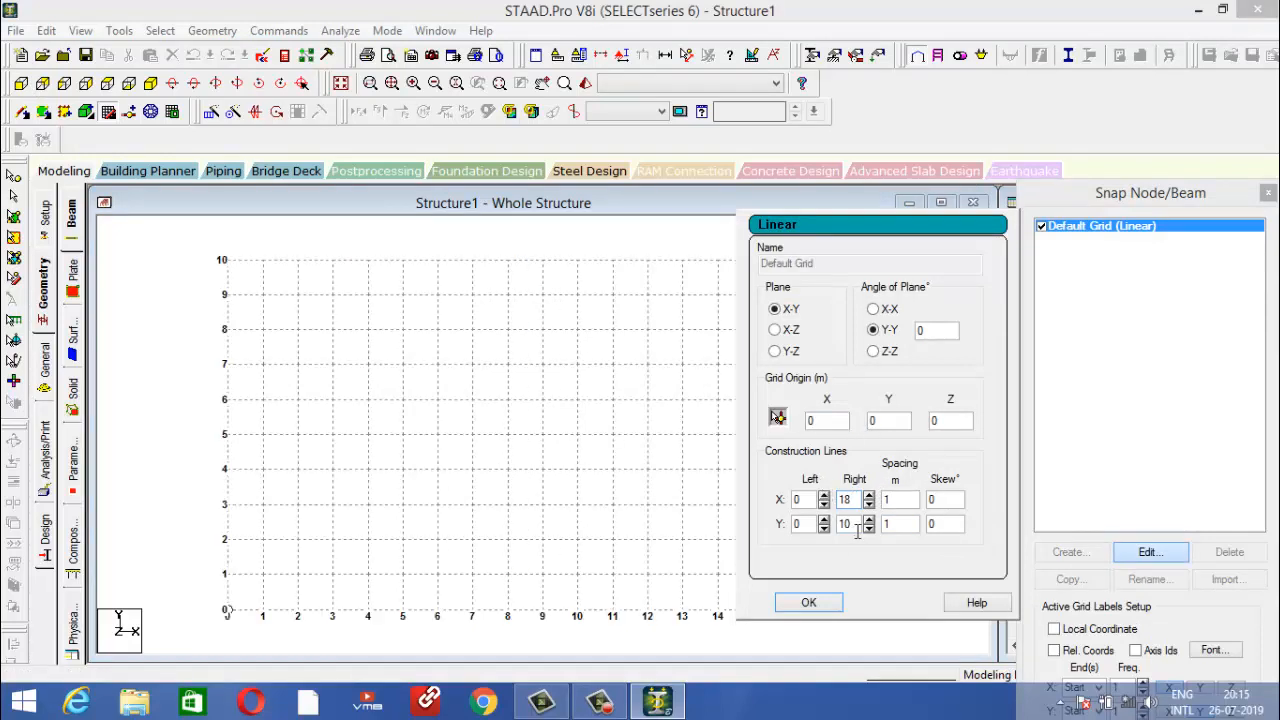
text(1)
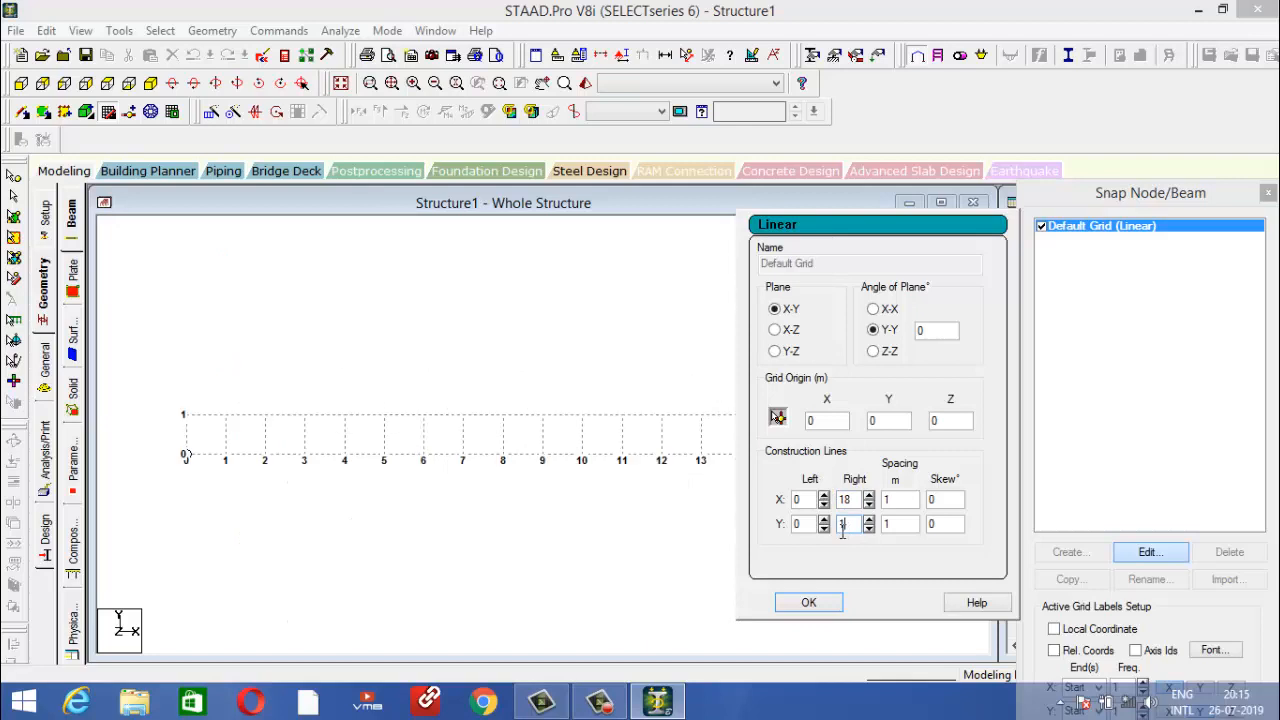
click(809, 603)
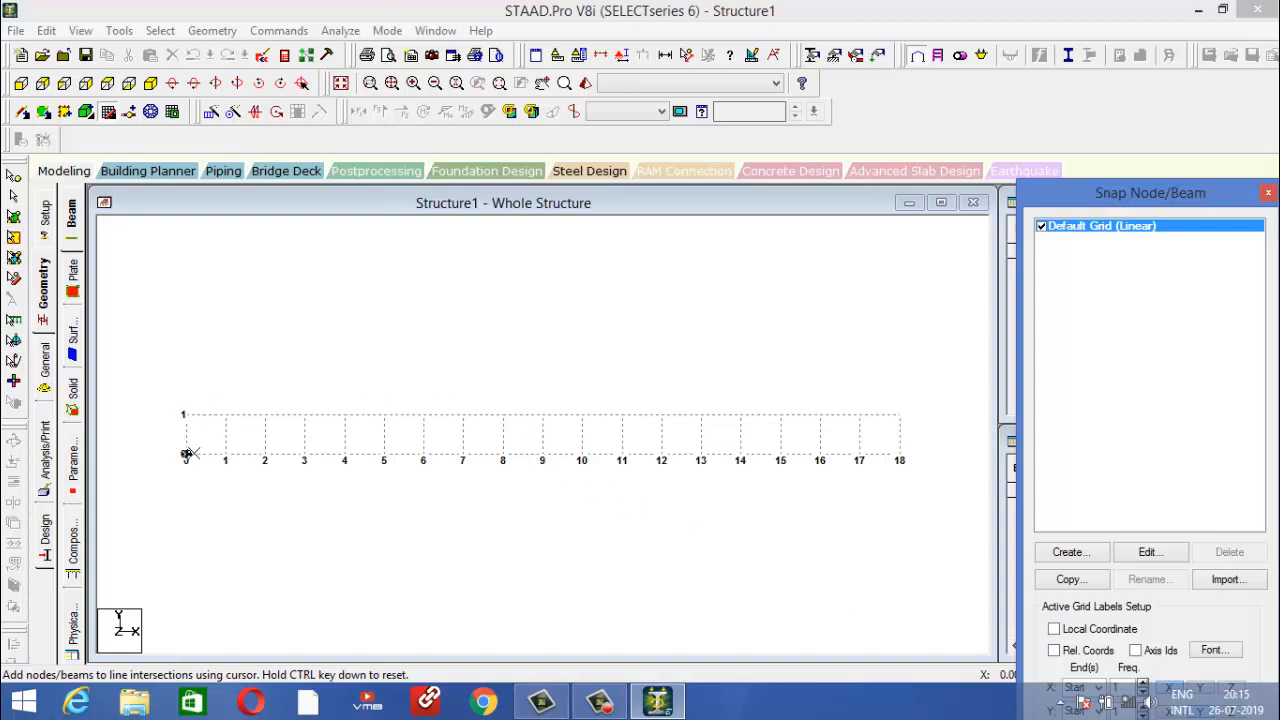
Draw a continuous beam along the grid baseline with nodes at 0, 2, 7, 16 and 18 m, and hide the grid.
click(186, 455)
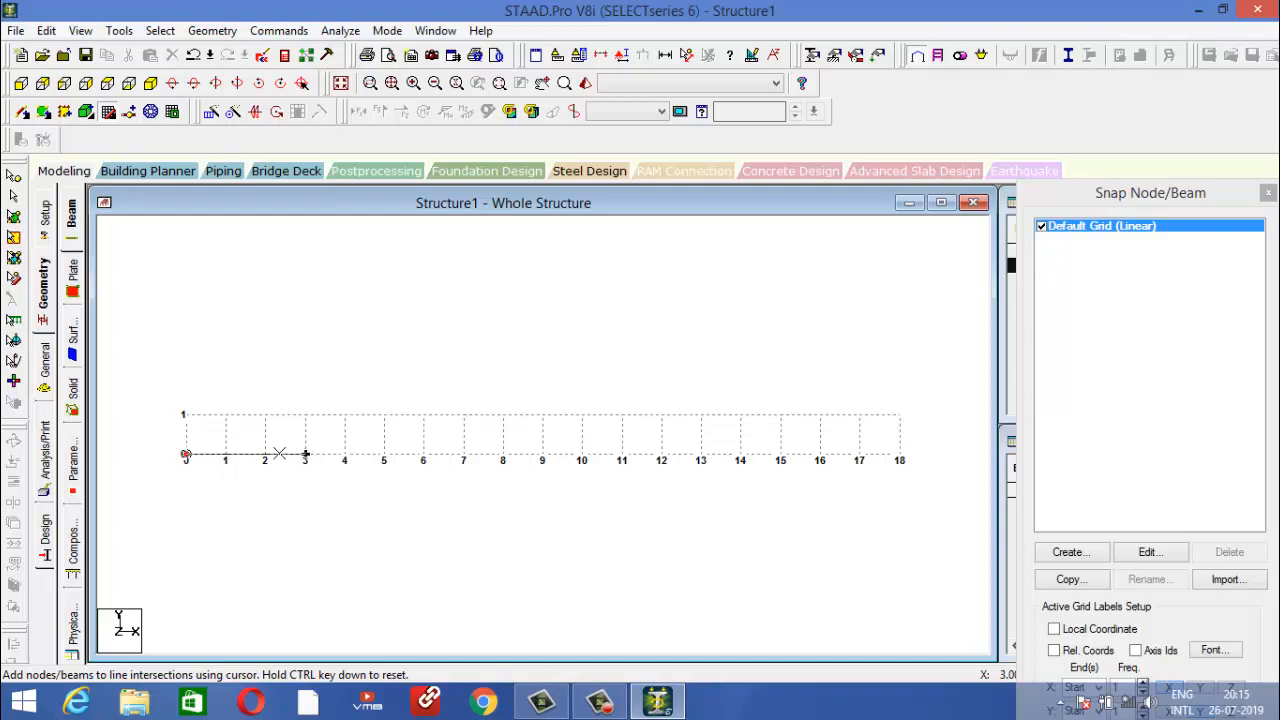
click(265, 455)
click(462, 457)
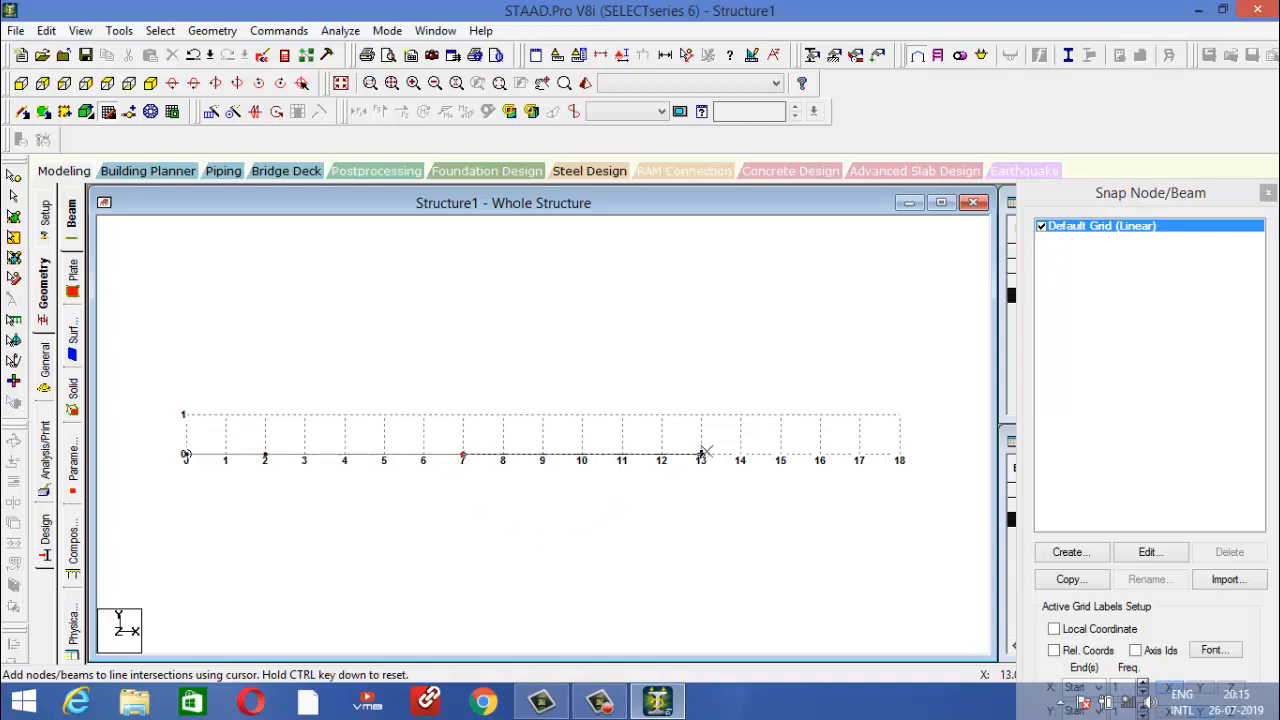
click(820, 457)
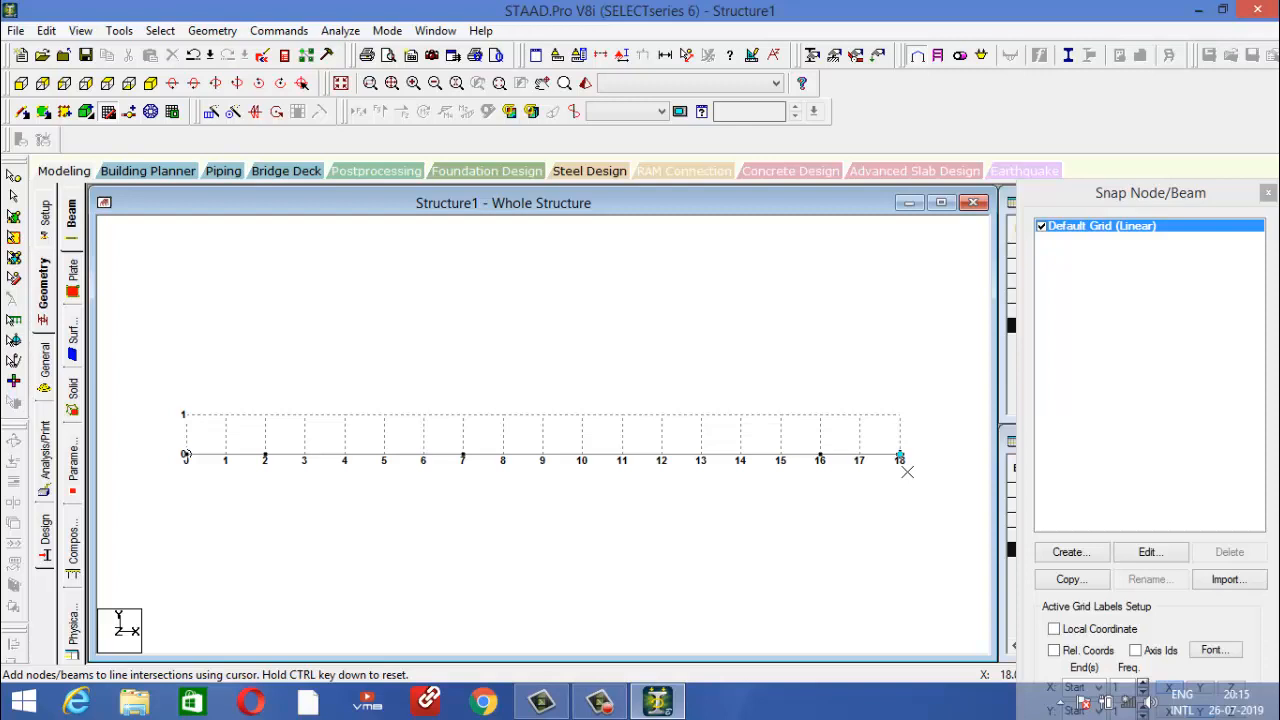
click(108, 114)
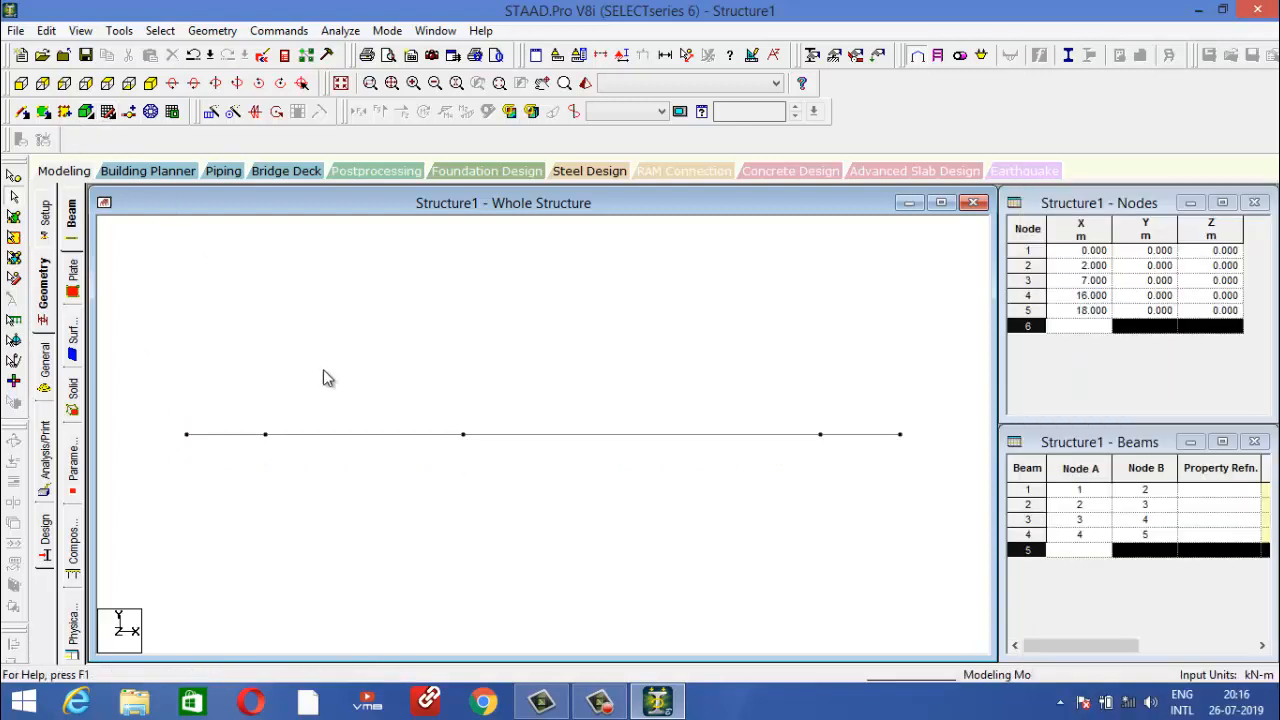
Measure the node-to-node distance of all four beam segments and remove the displayed dimensions.
click(687, 55)
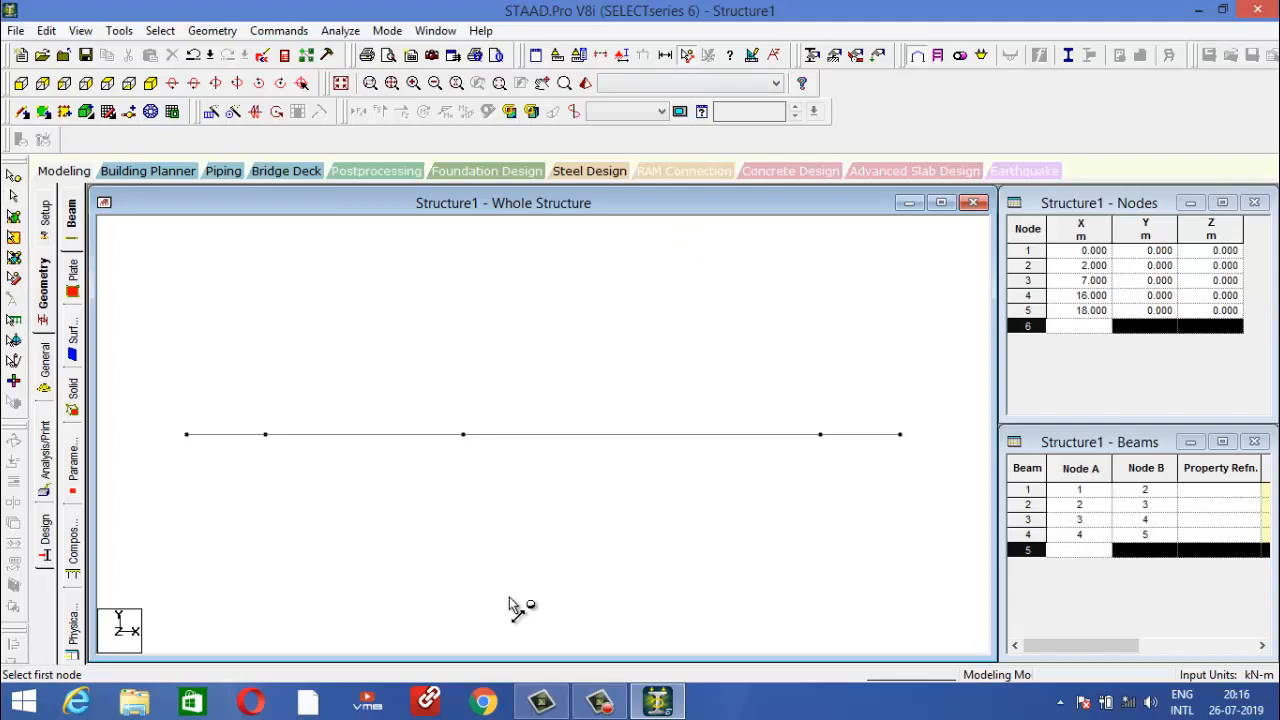
click(186, 435)
click(264, 437)
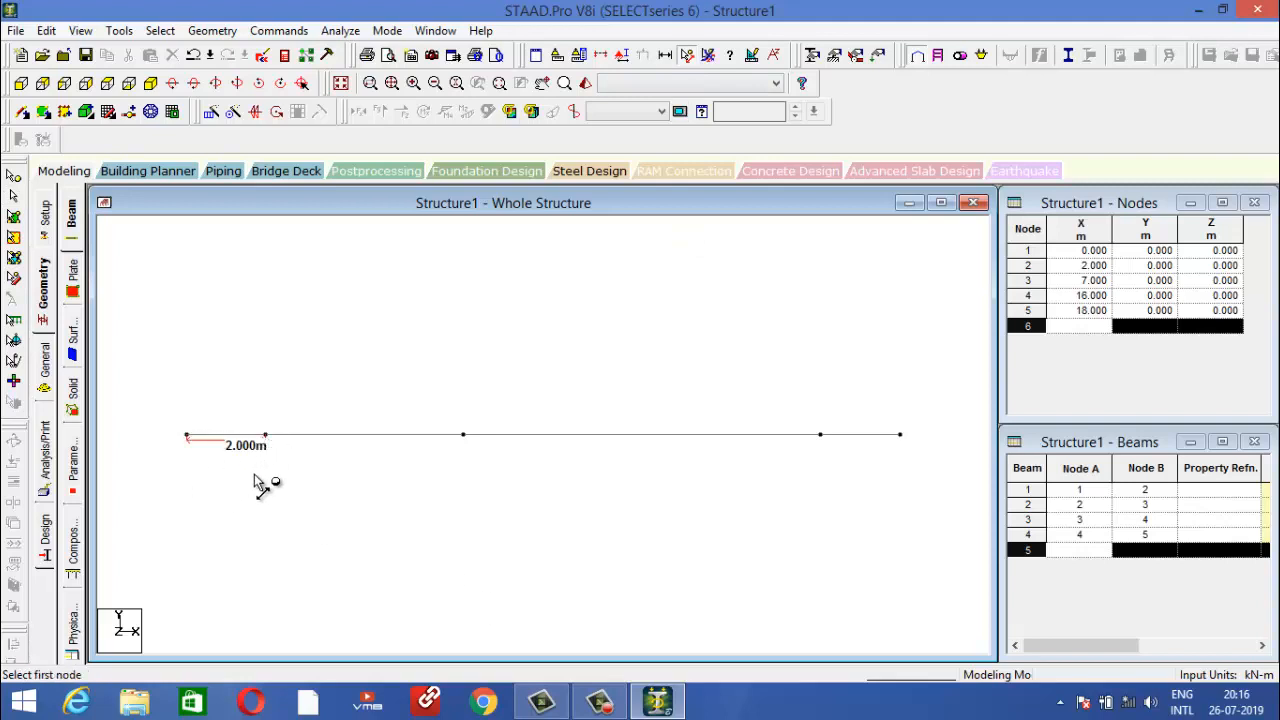
click(821, 436)
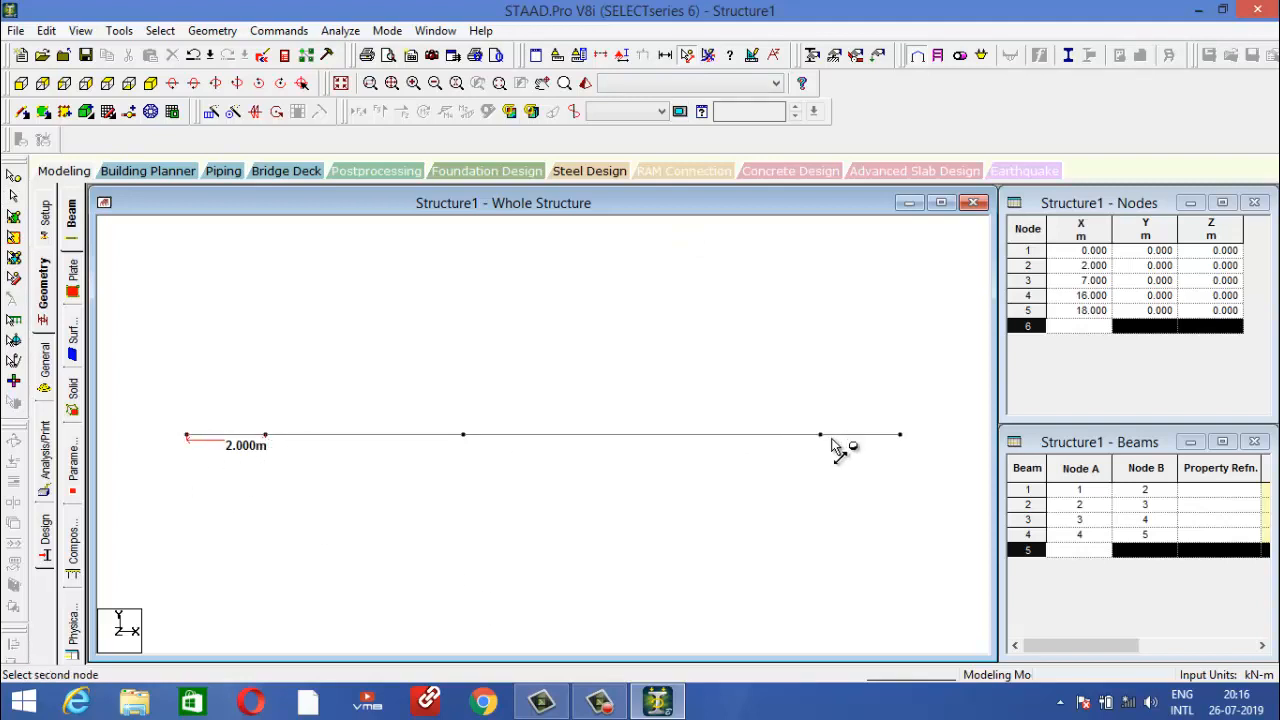
click(900, 435)
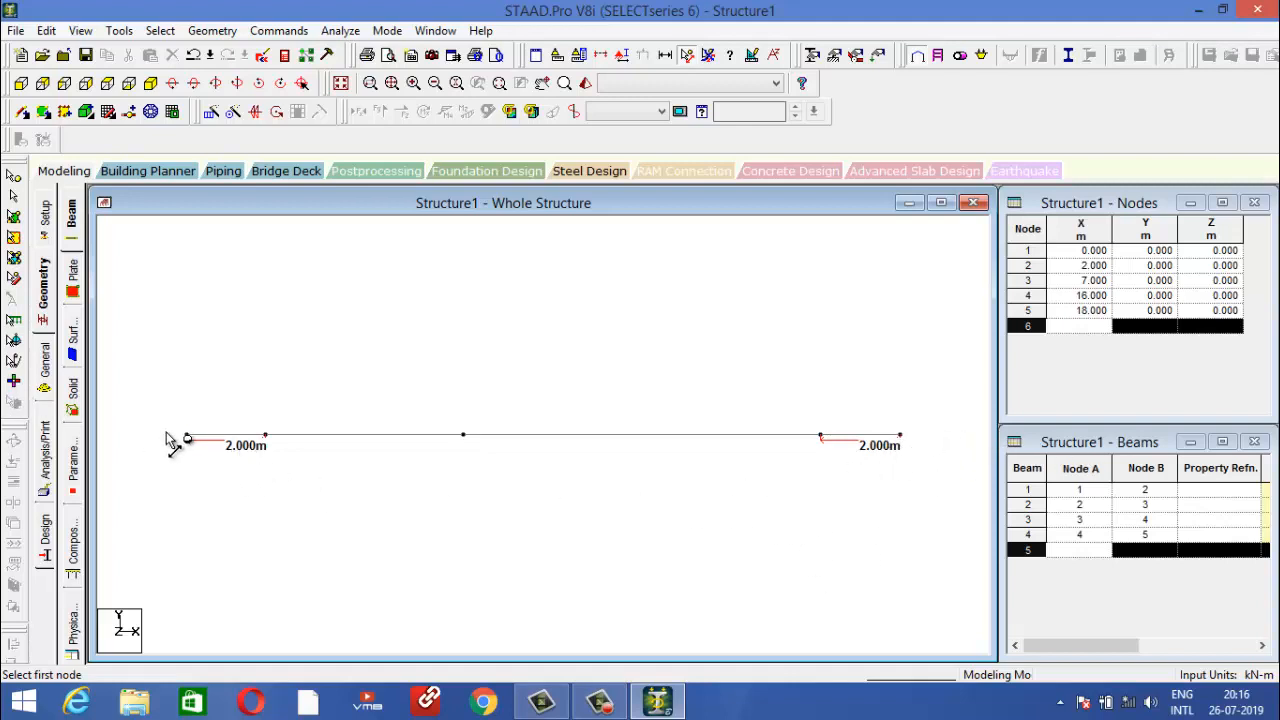
click(265, 436)
click(463, 436)
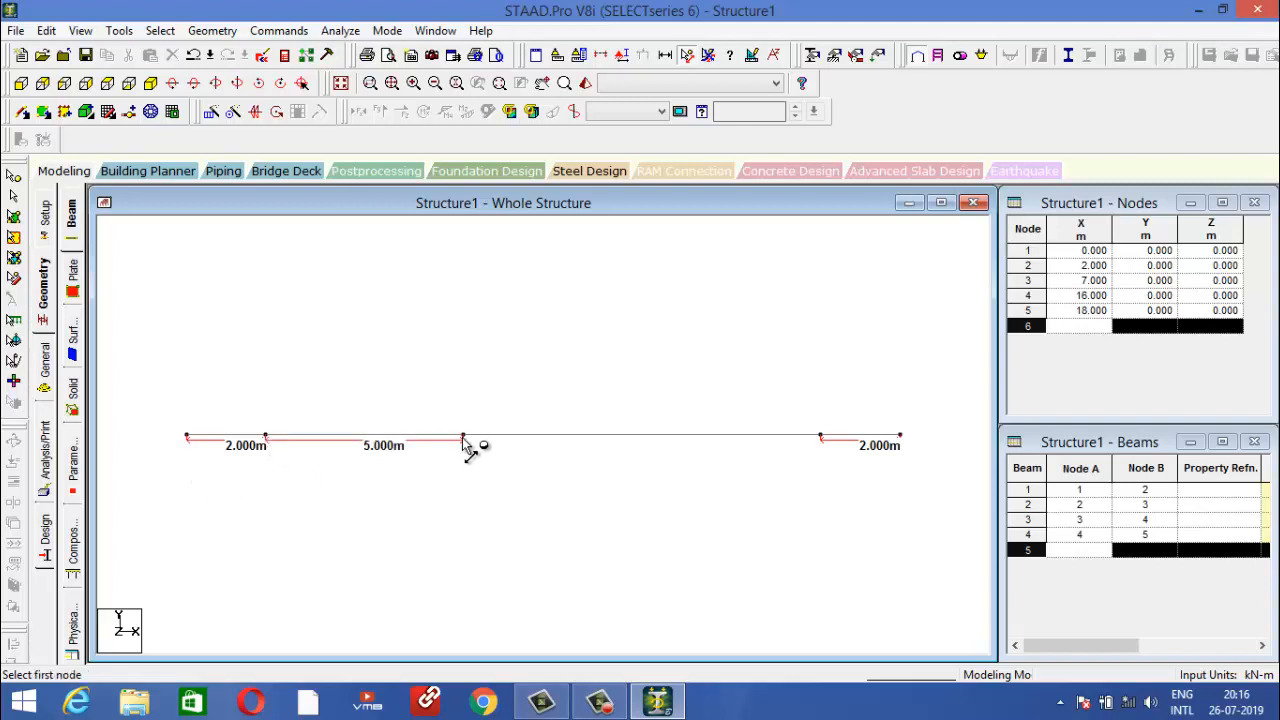
click(463, 436)
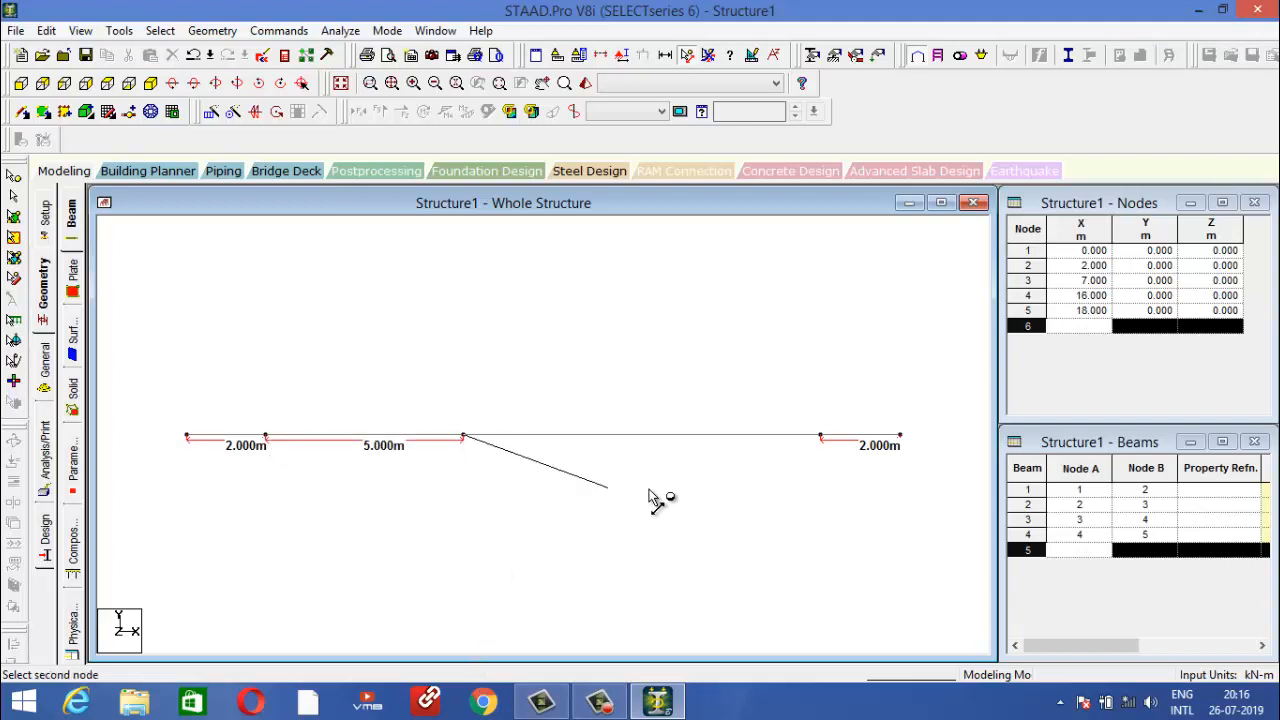
click(820, 437)
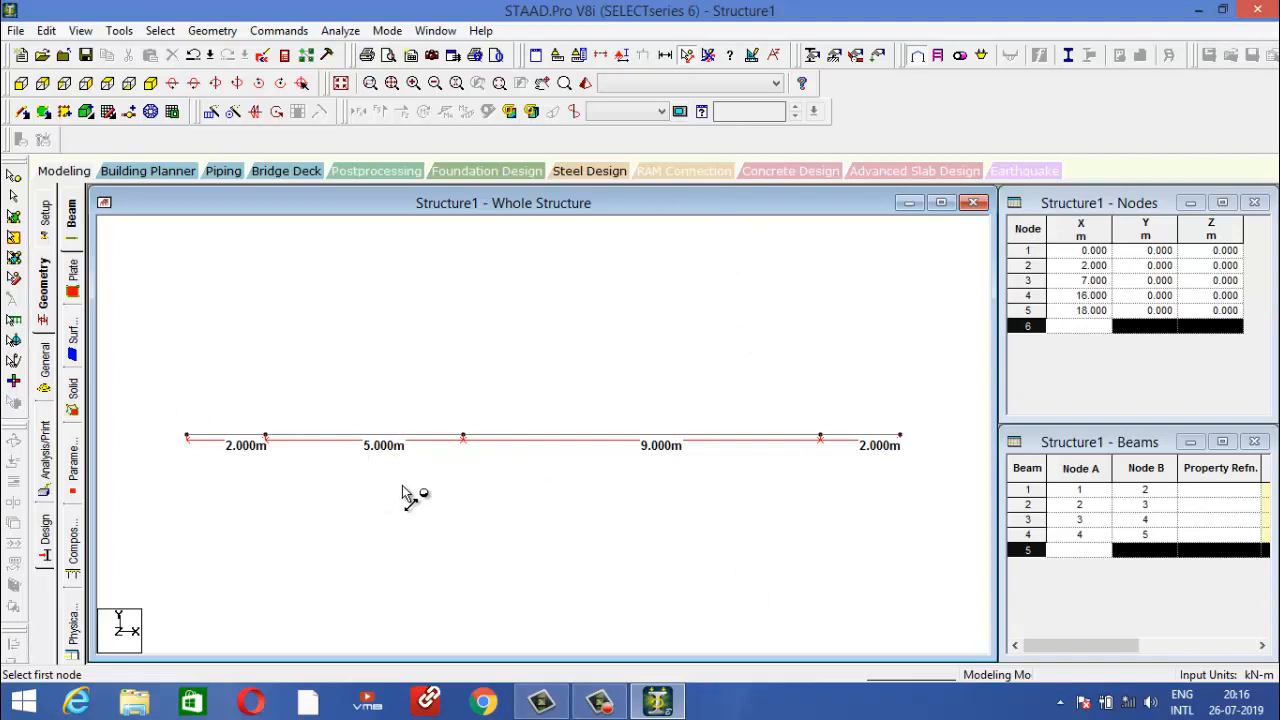
click(708, 56)
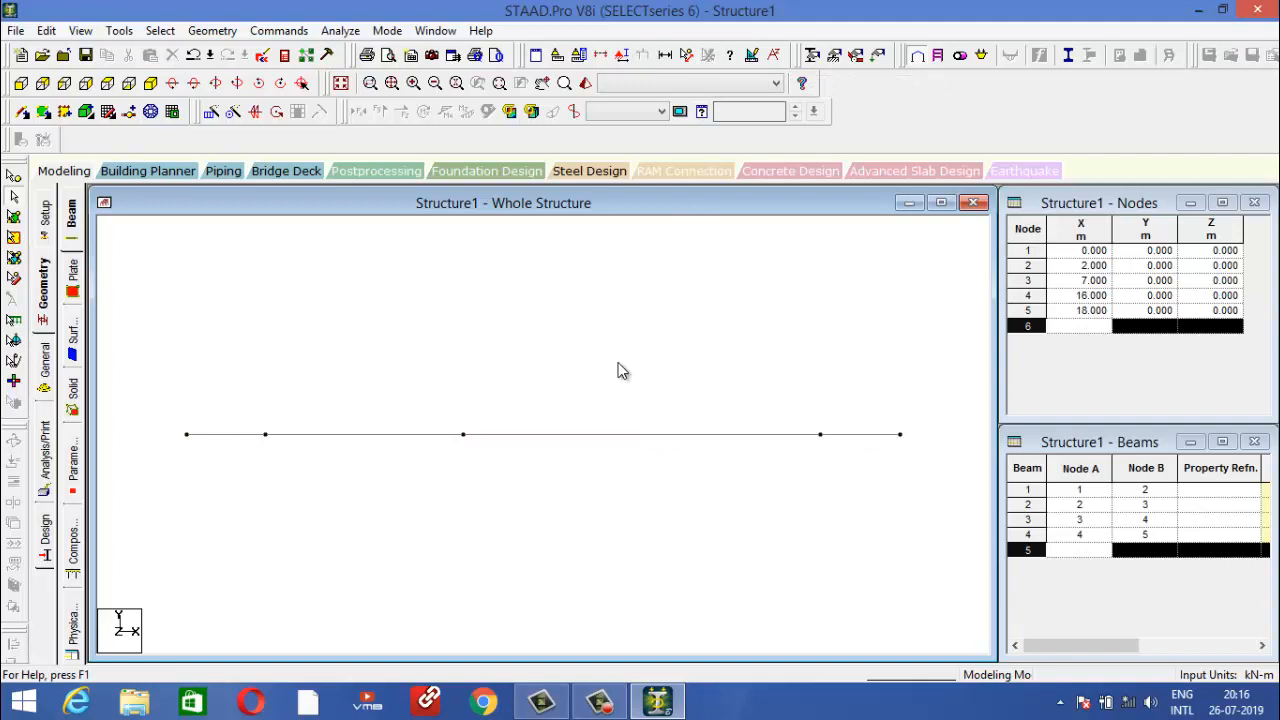
Define a rectangular concrete section with YD 0.3 m and ZD 0.3 m.
click(46, 388)
click(1250, 497)
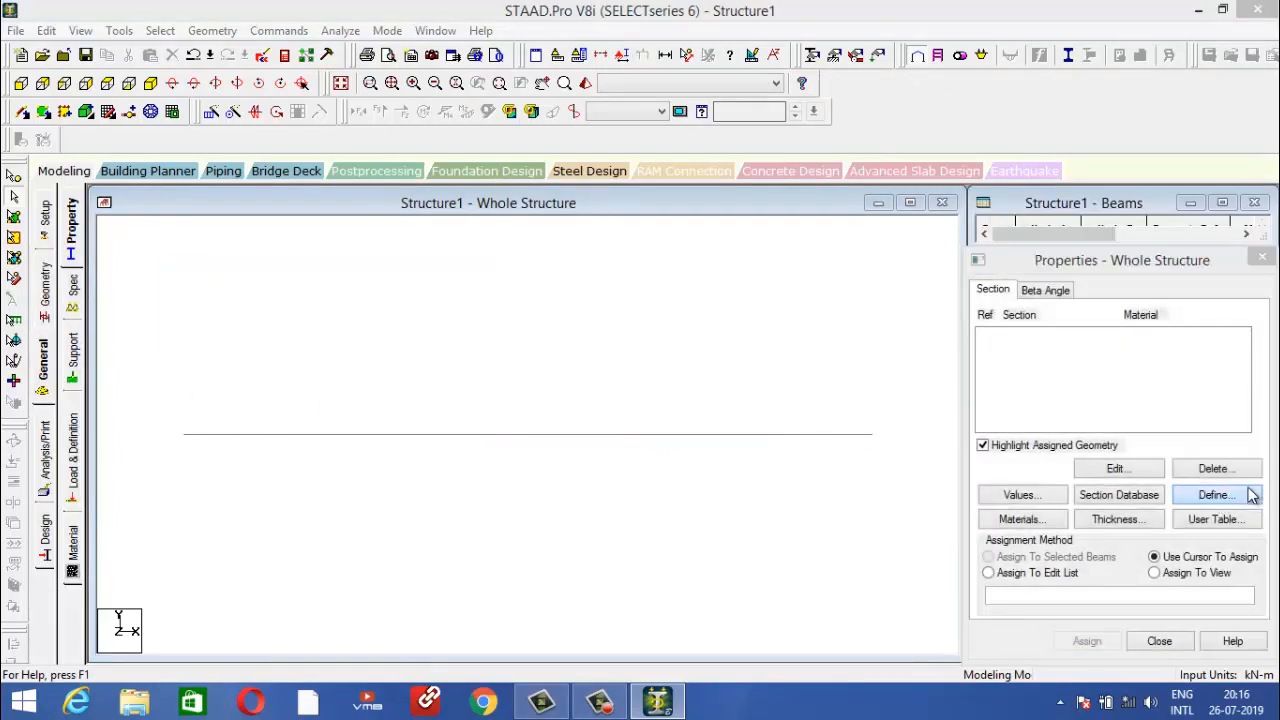
click(386, 204)
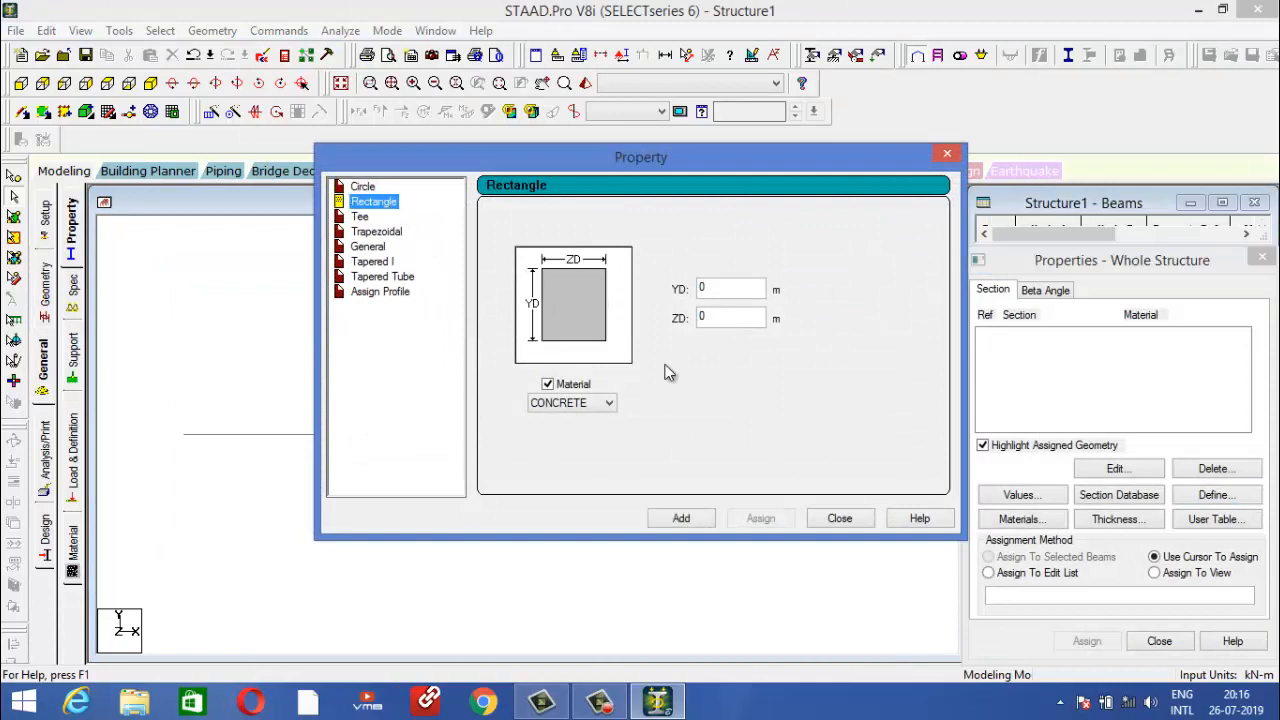
double_click(716, 287)
text(0.3)
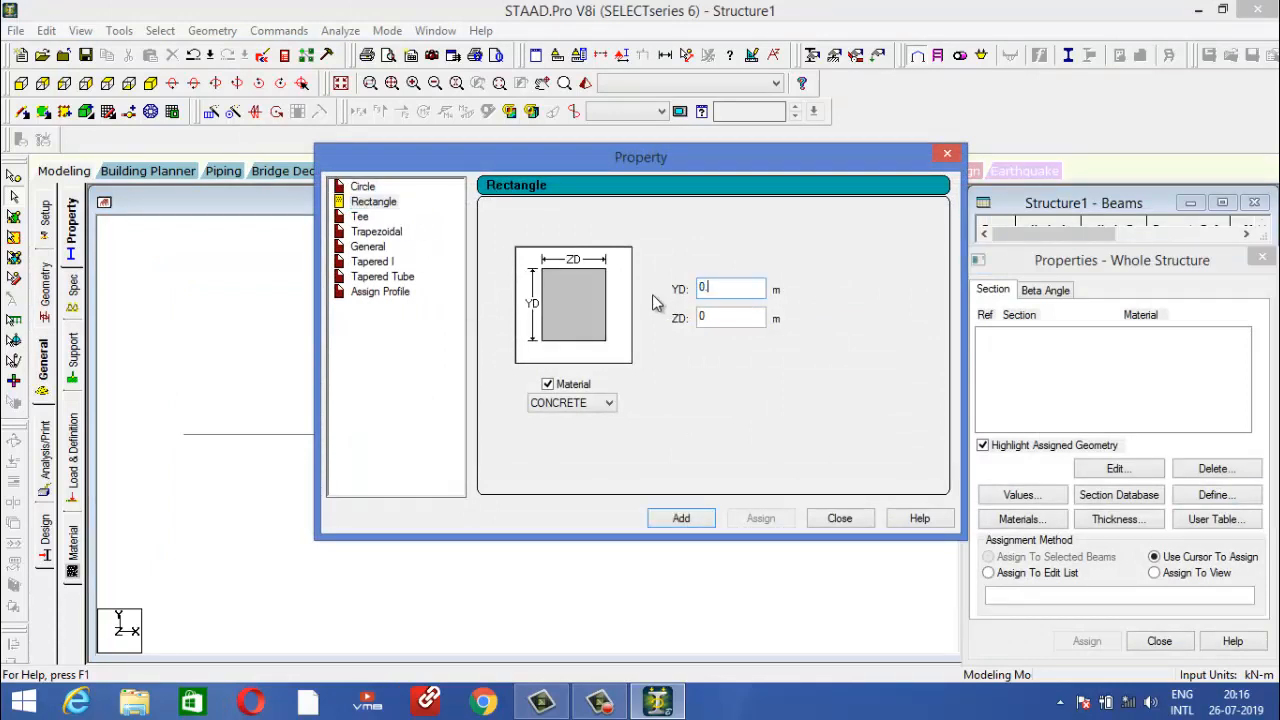
click(689, 318)
click(680, 520)
click(832, 520)
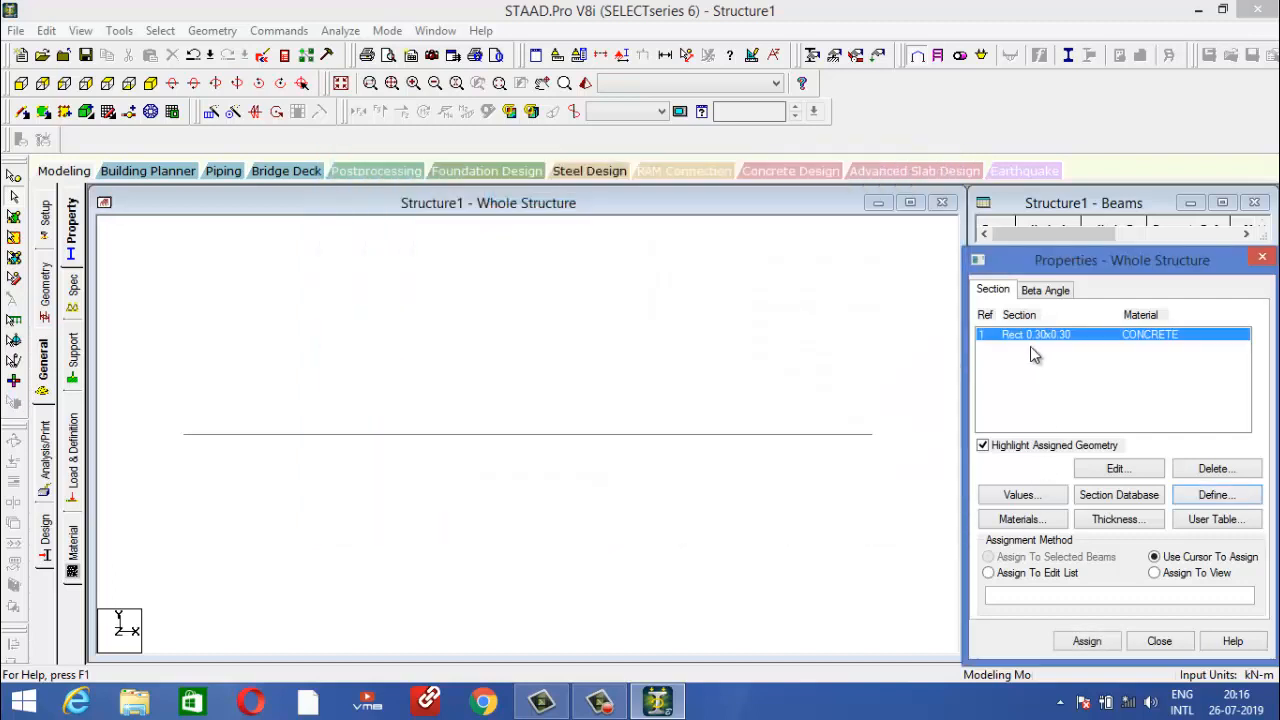
Assign the rectangular concrete section to all beams in the view and clear the selection.
click(1154, 573)
click(1087, 641)
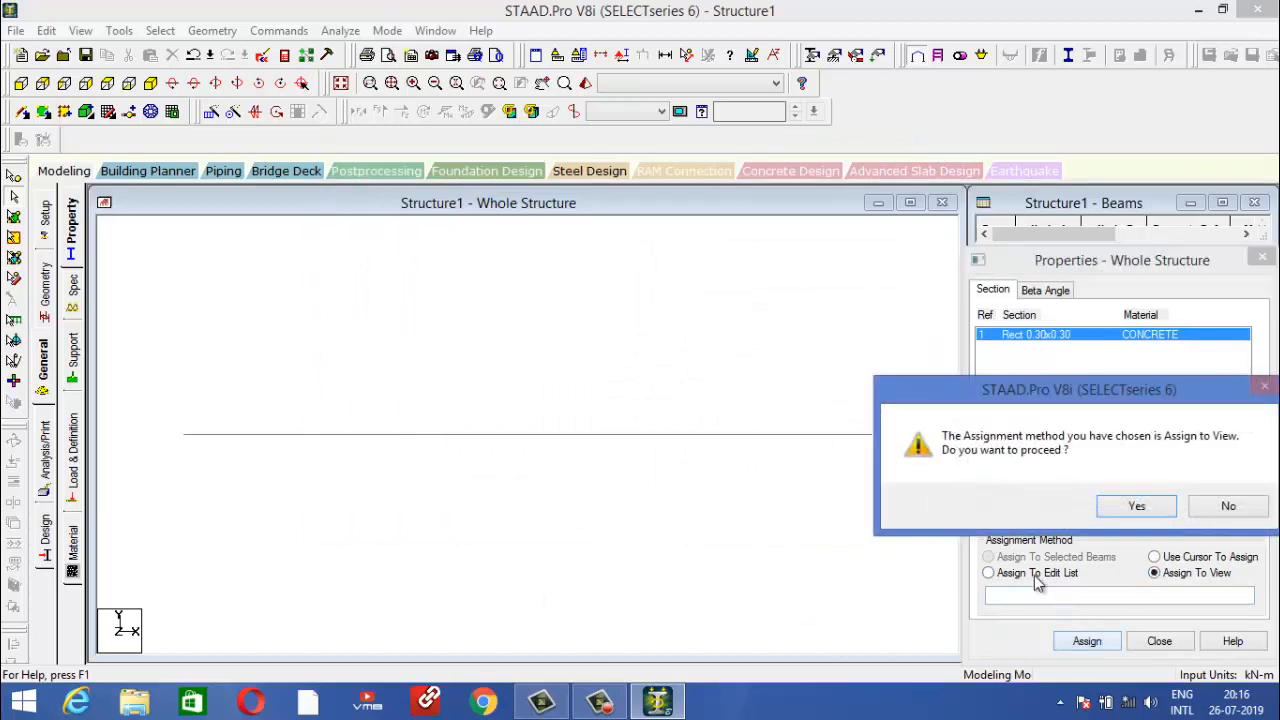
click(1130, 510)
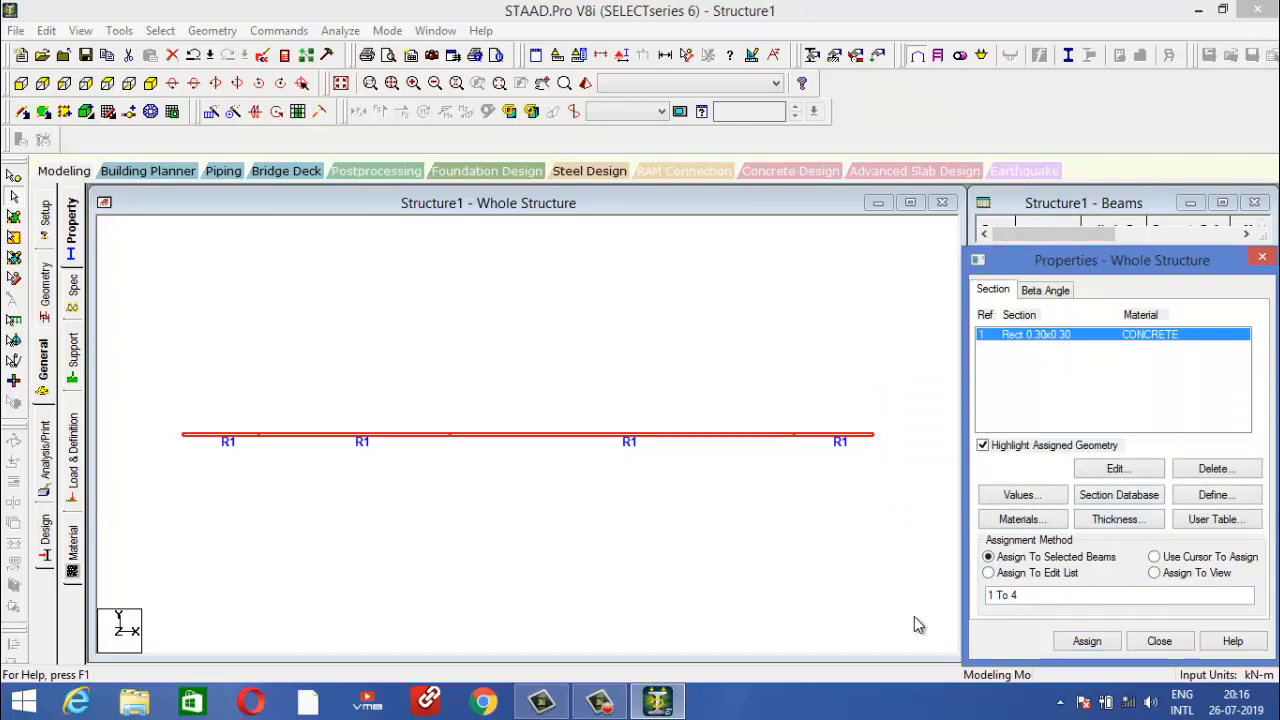
click(514, 523)
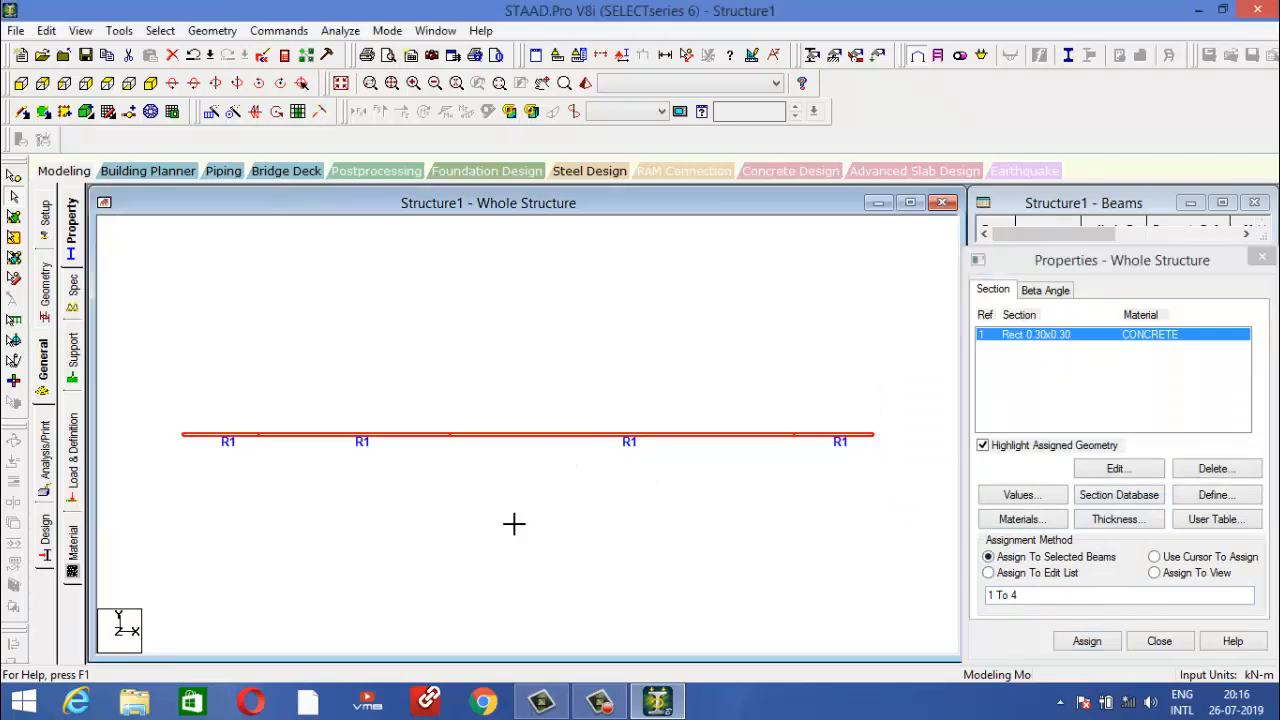
Create a pinned support definition for the structure.
click(68, 364)
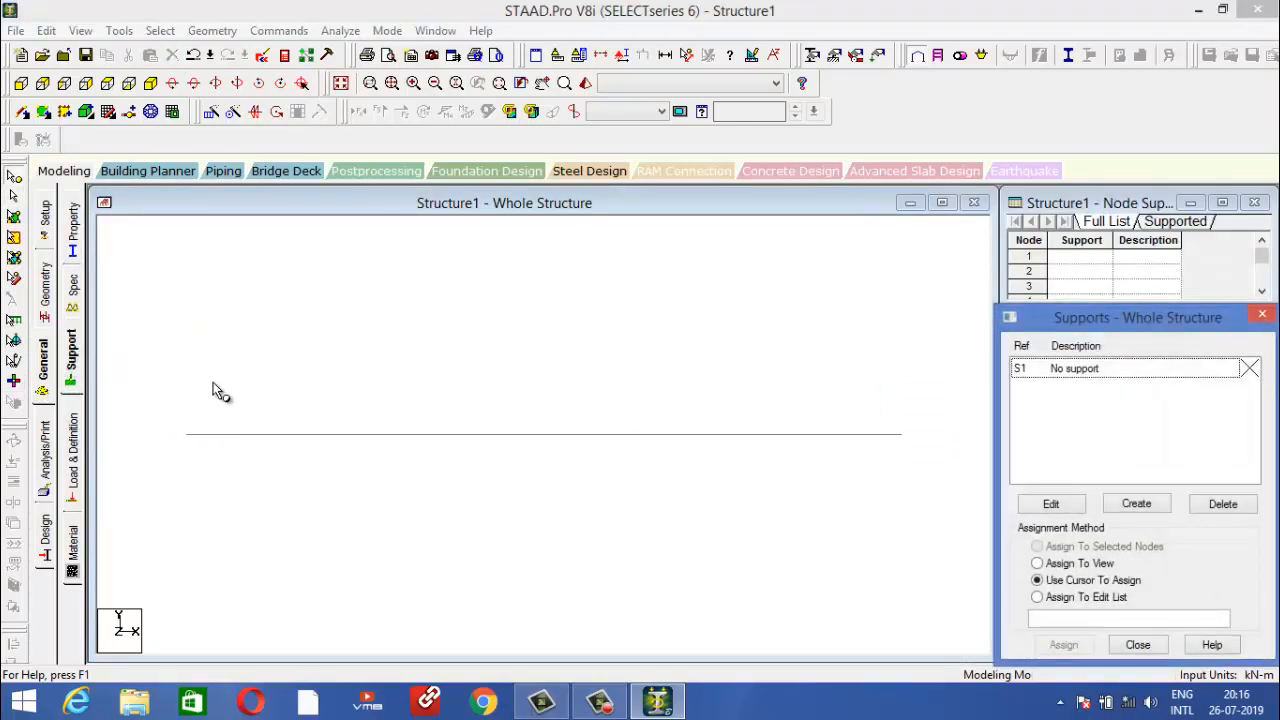
click(1053, 510)
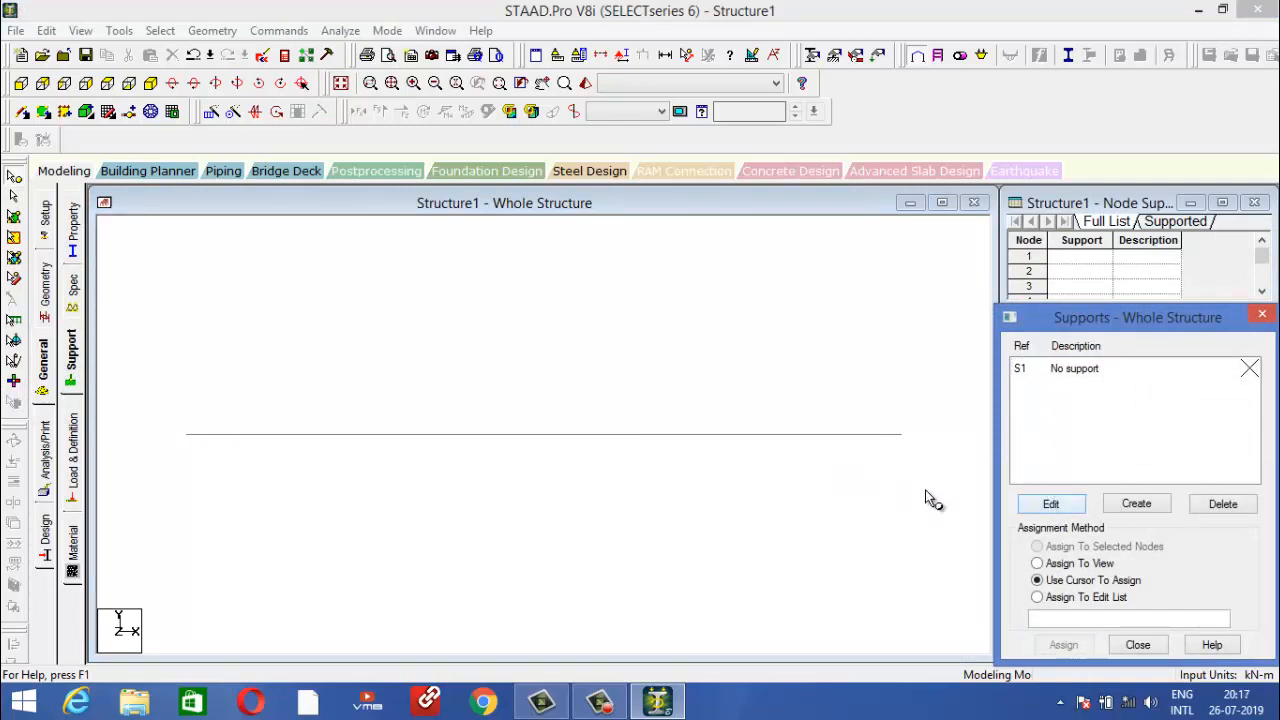
click(1131, 512)
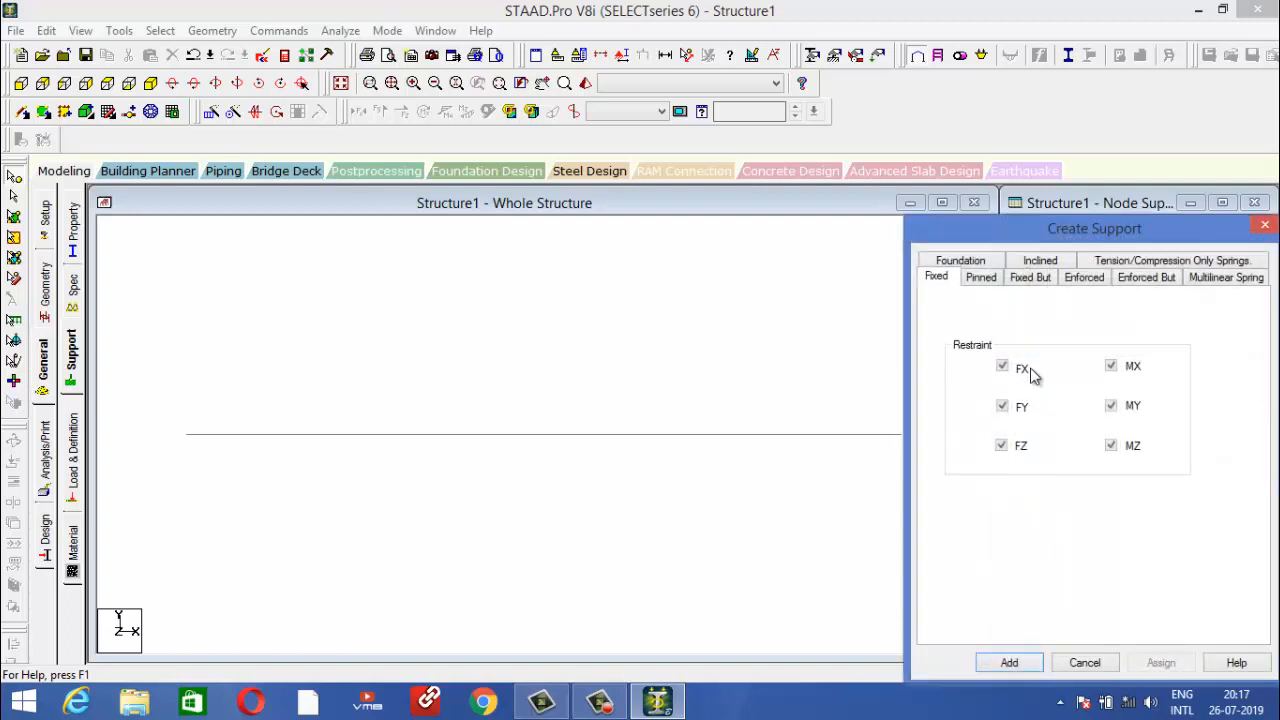
click(981, 279)
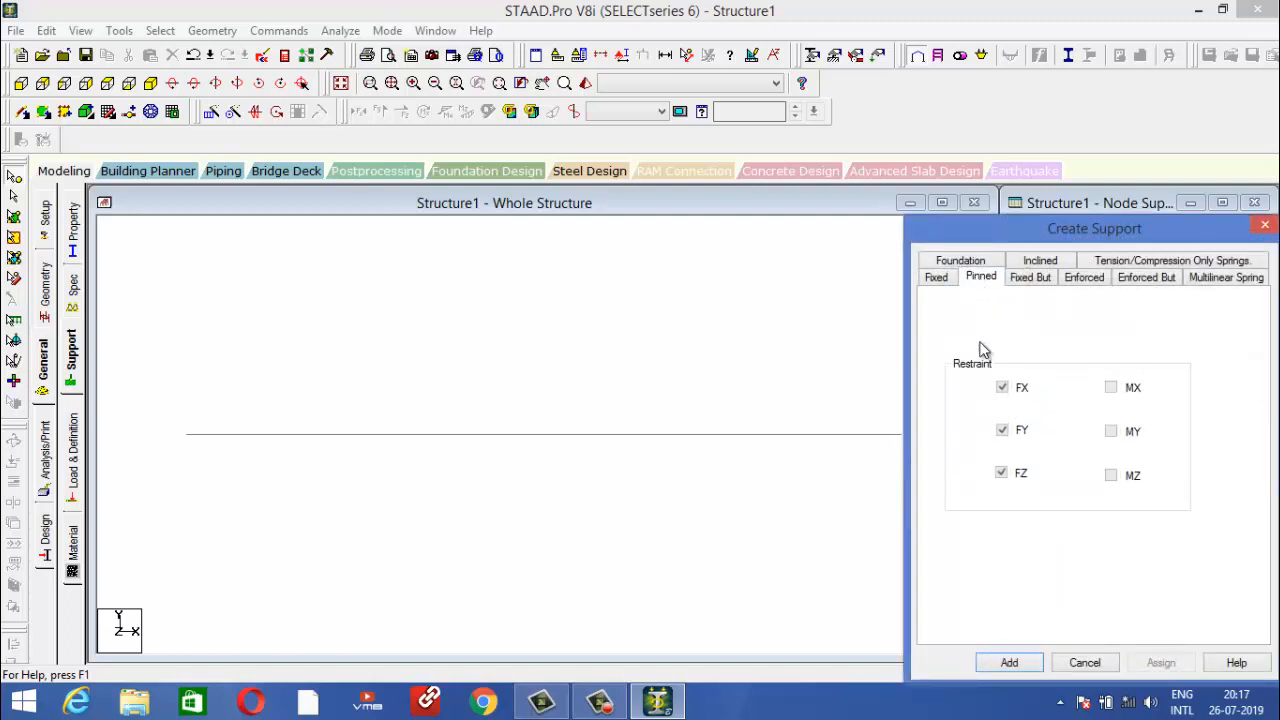
click(1009, 663)
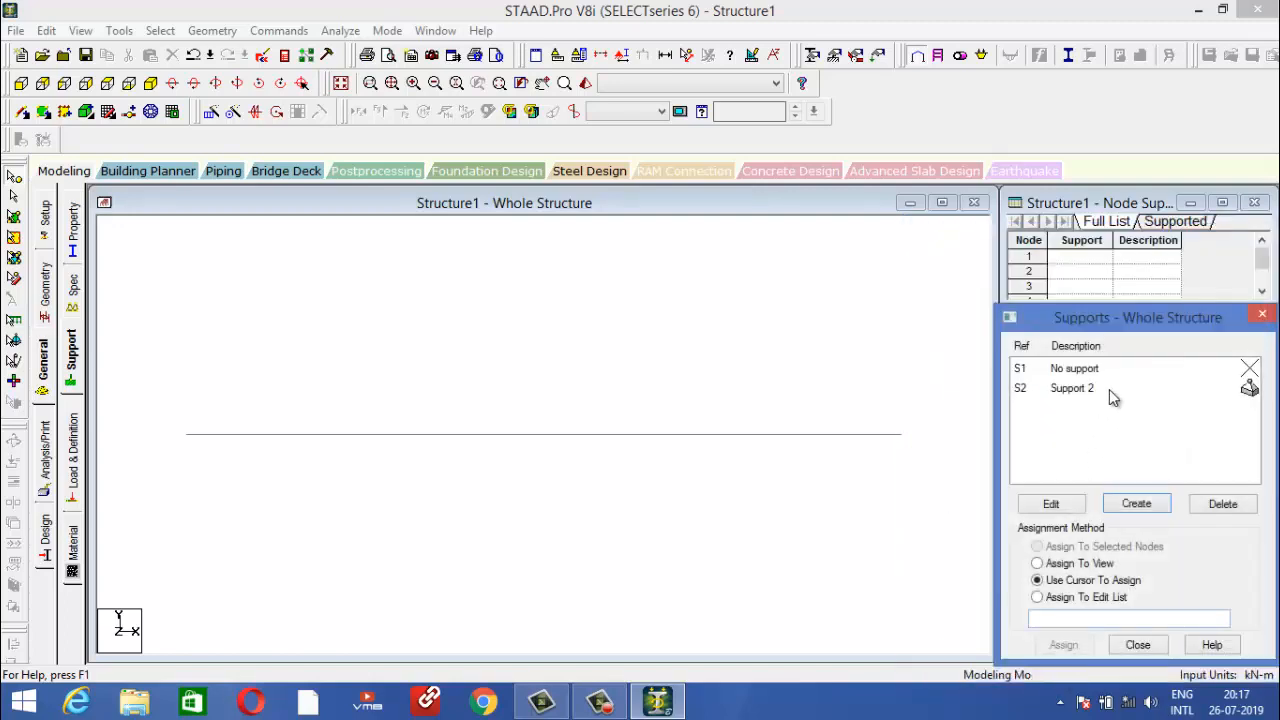
Assign the pinned support to the beam's end node at 18 m using the cursor method.
click(1110, 392)
click(1066, 646)
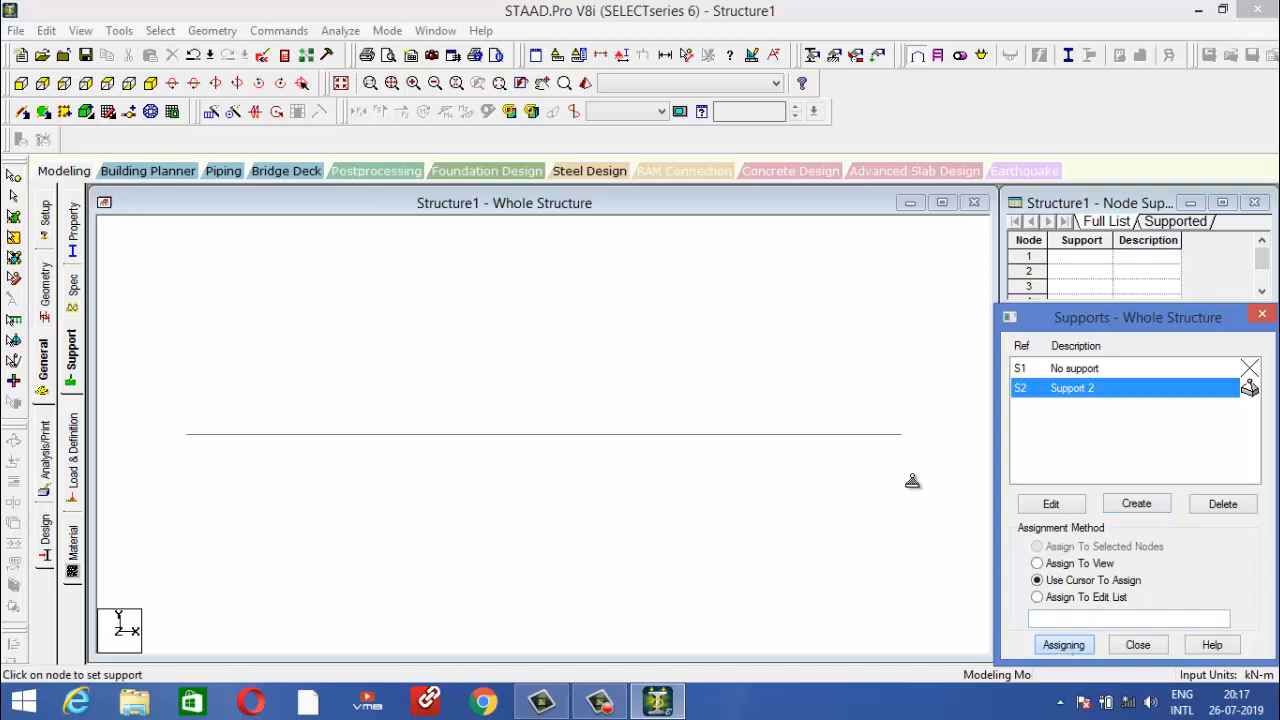
click(904, 441)
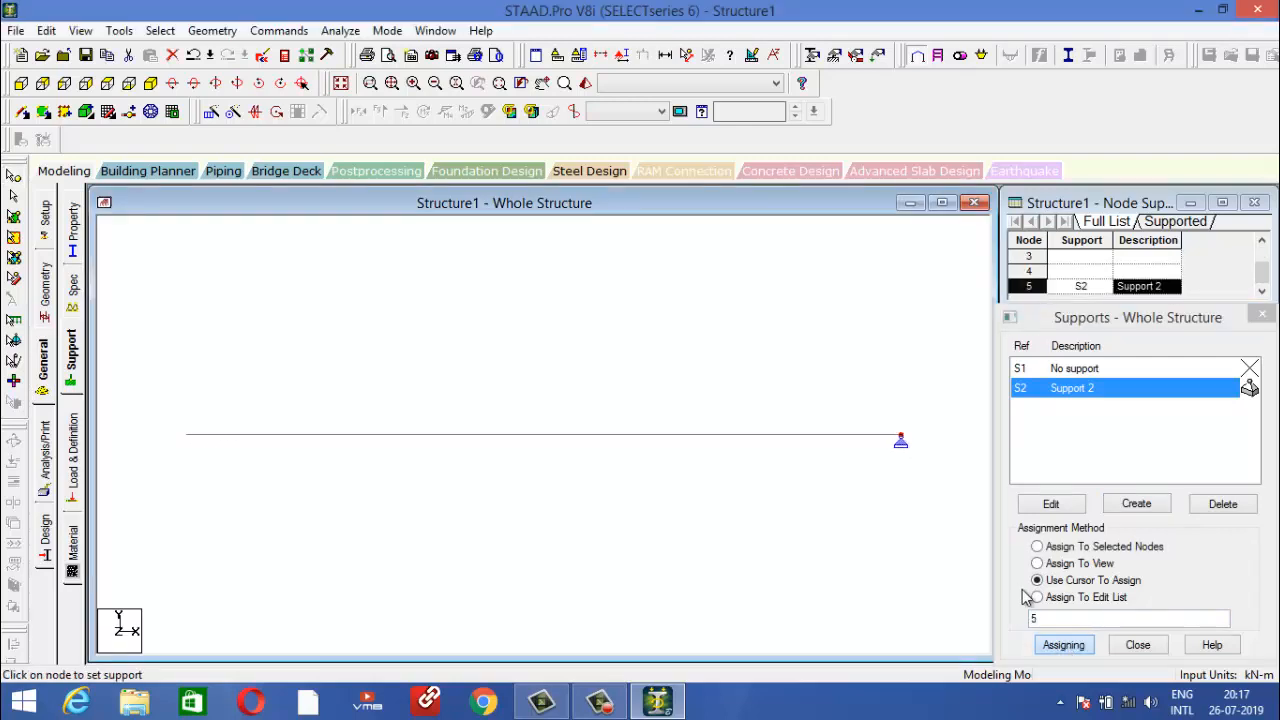
End the support assignment and delete the Support 2 definition together with its assignment at the beam's 18 m end node.
click(1063, 646)
click(946, 498)
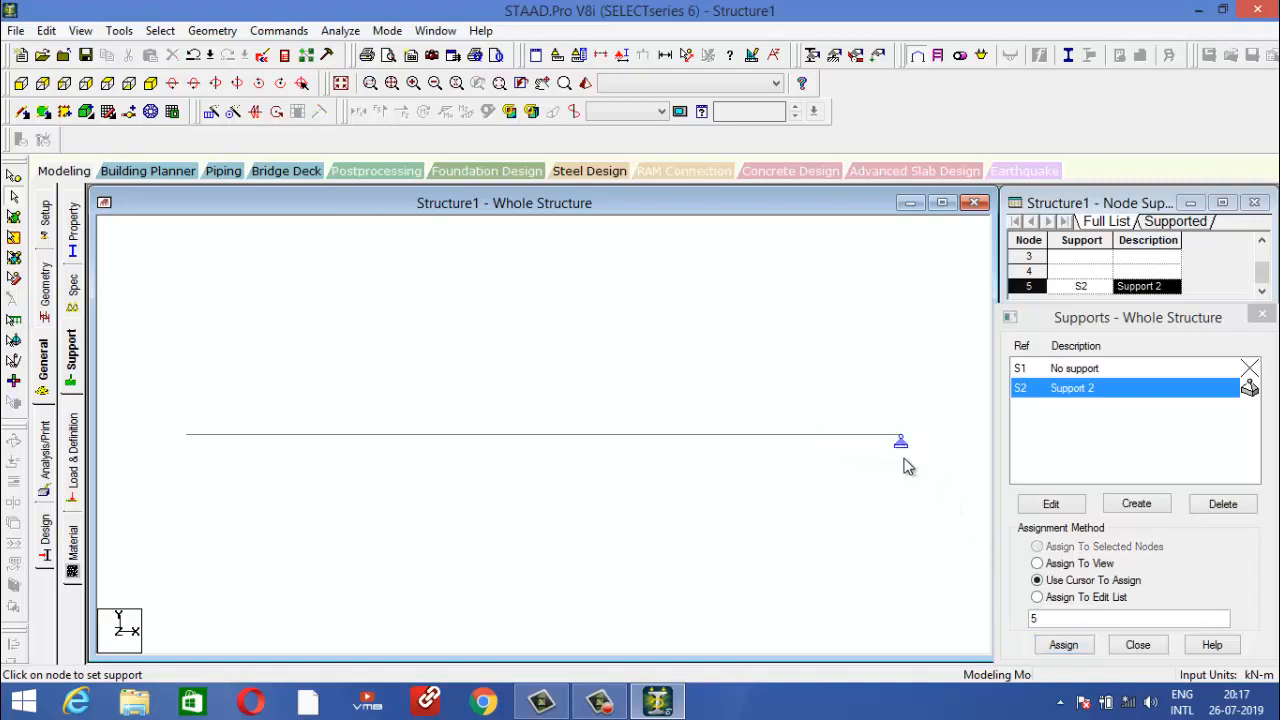
click(1088, 396)
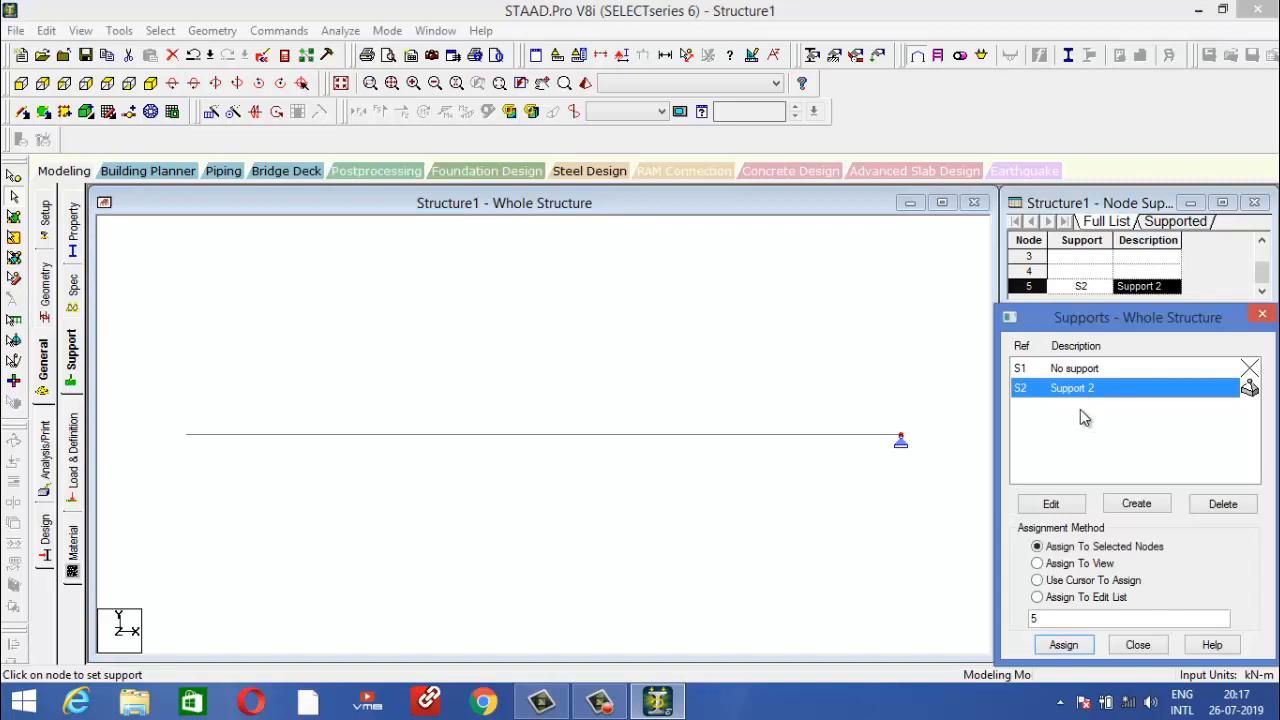
click(1222, 504)
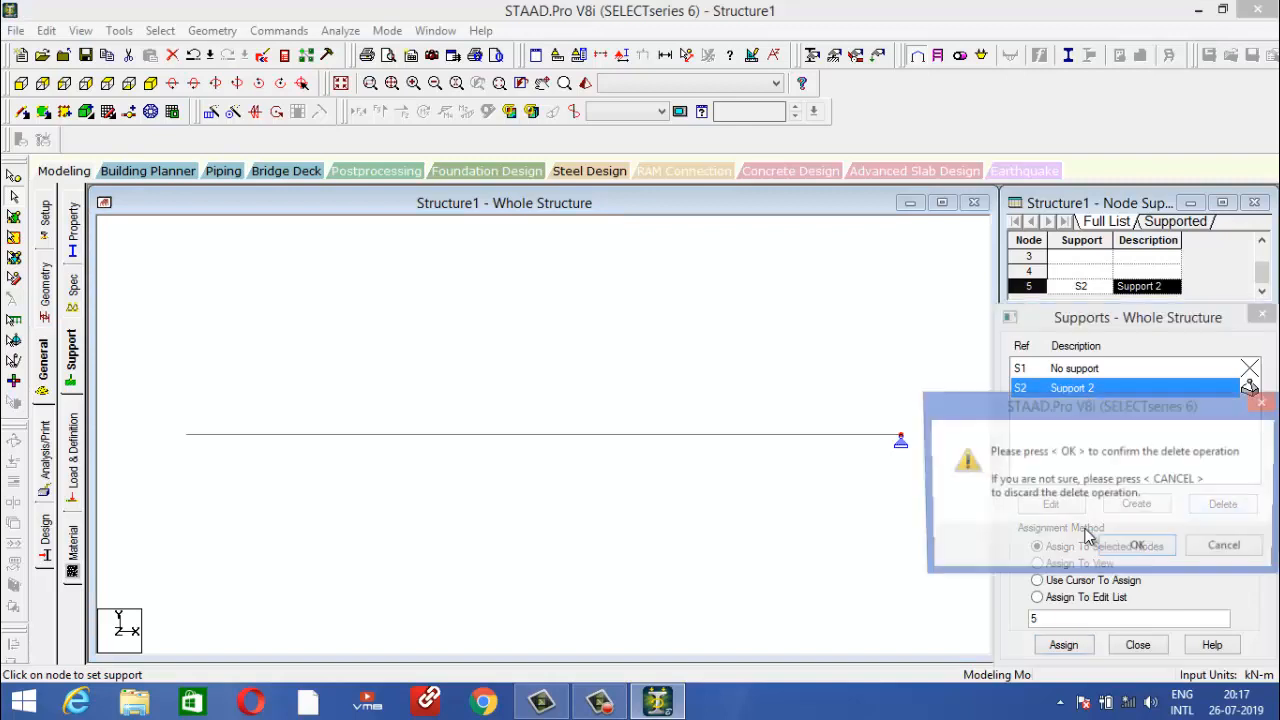
click(1139, 546)
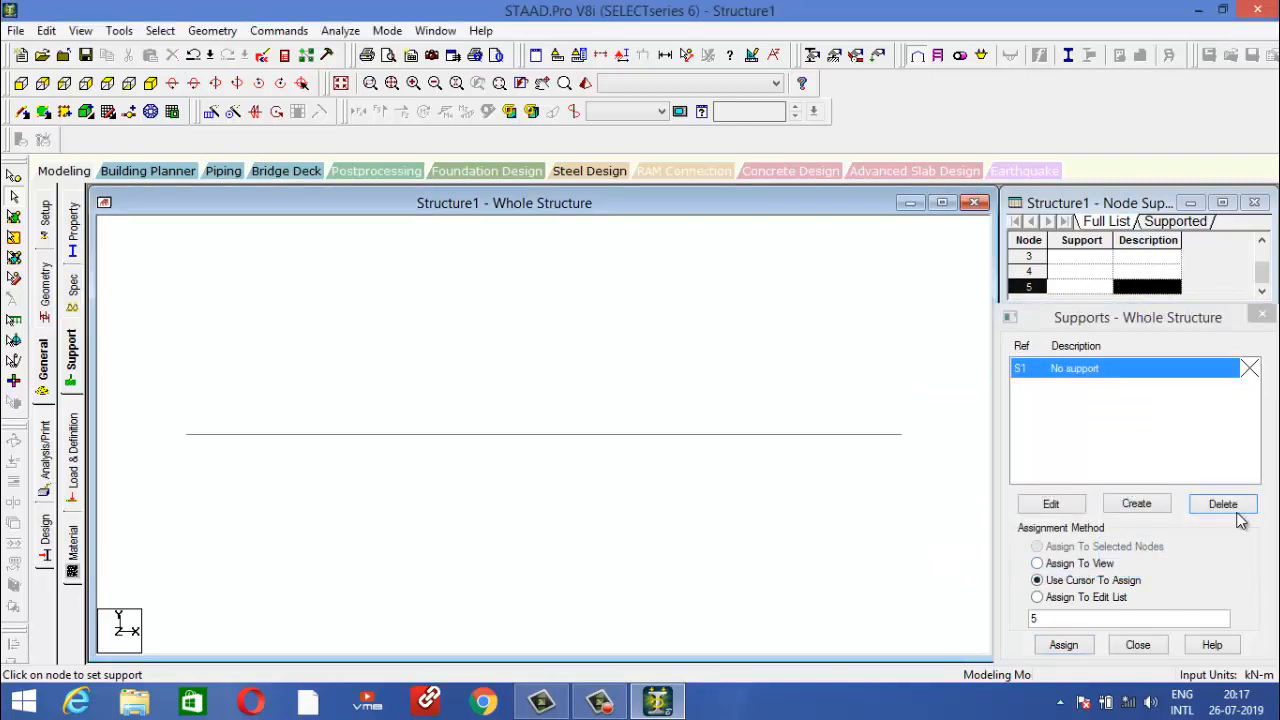
Create a new pinned support definition and make it the active support for assignment.
click(1155, 510)
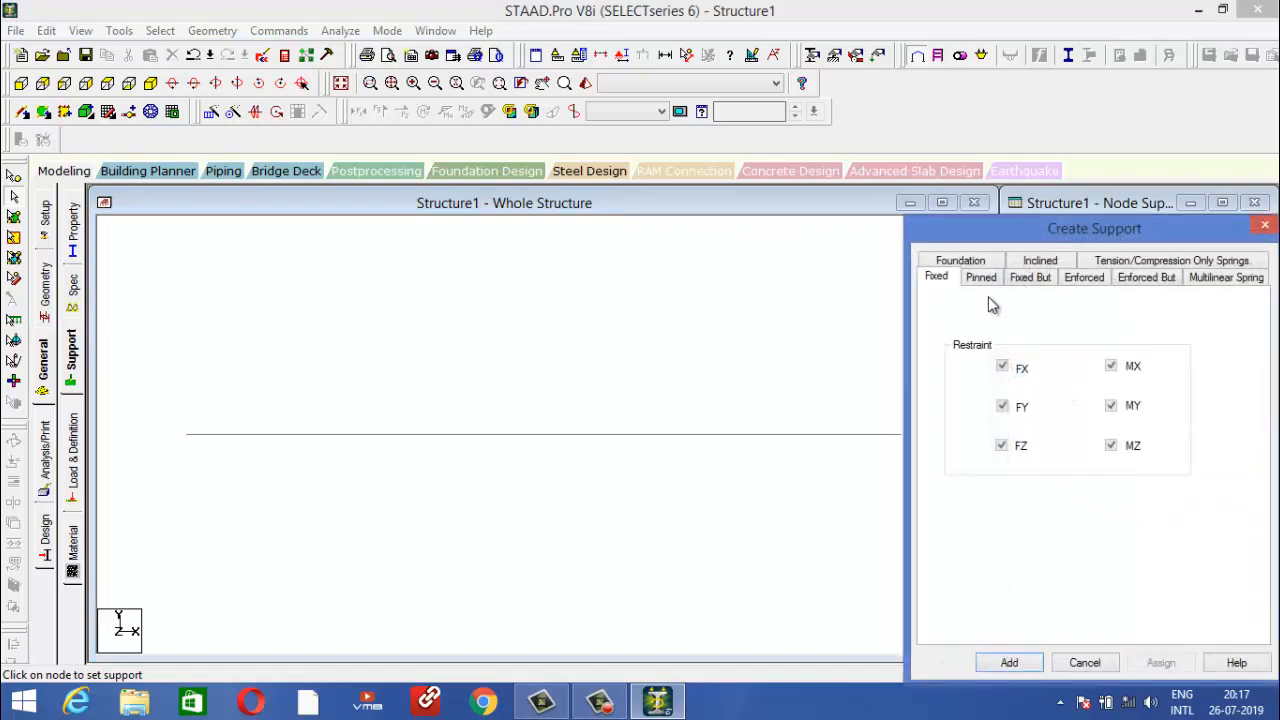
click(982, 278)
click(1008, 663)
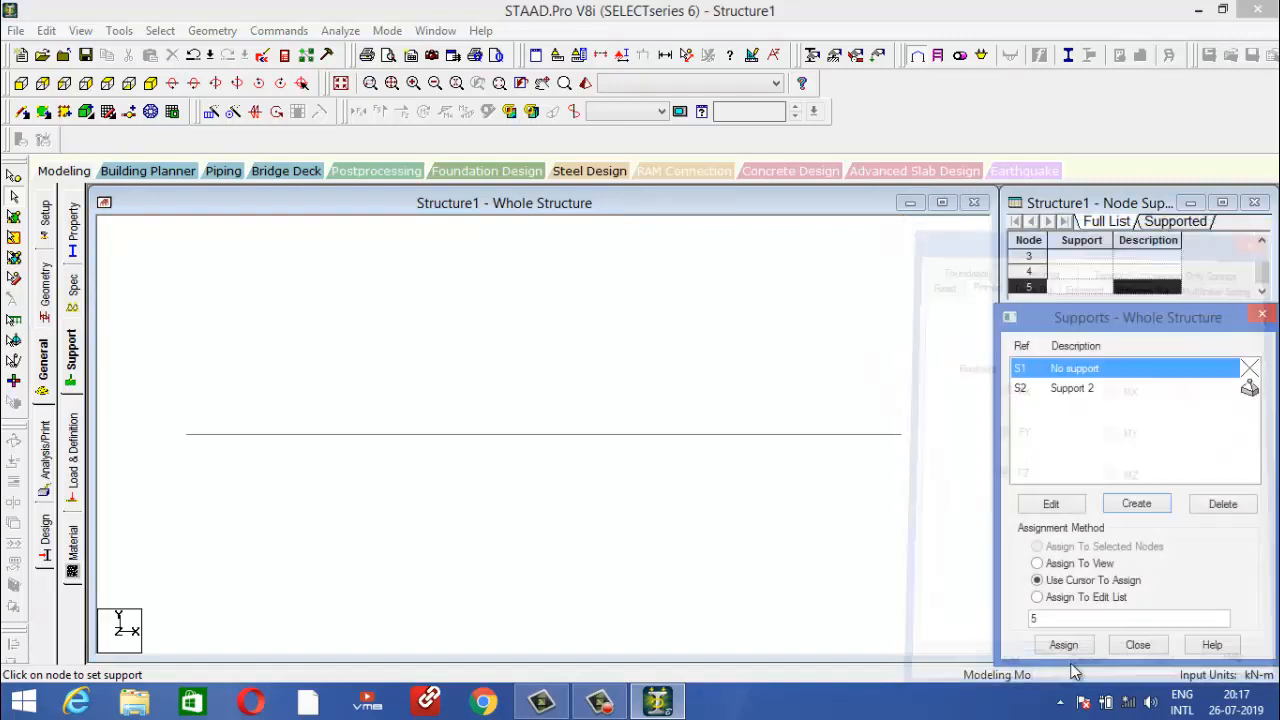
click(1137, 395)
Highlight all beam nodes and assign the pinned support to node 4, next to the 18 m end, using the cursor method.
click(13, 176)
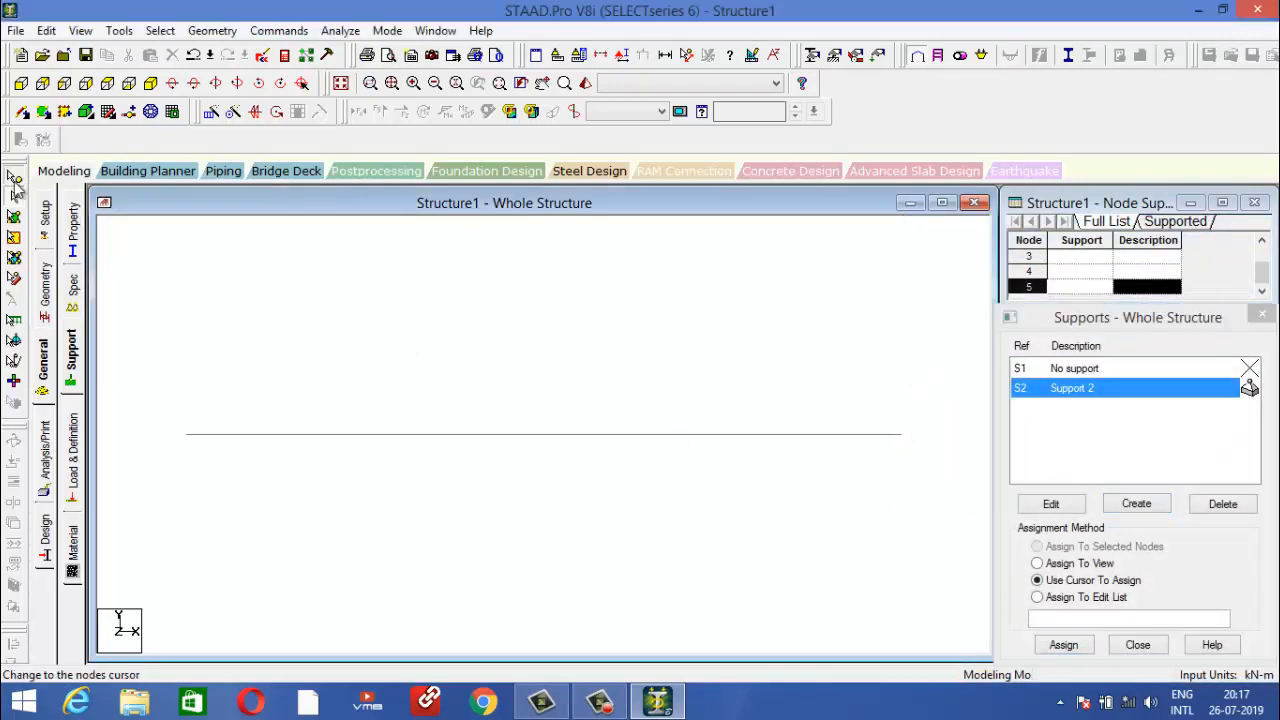
drag(165, 312, 926, 542)
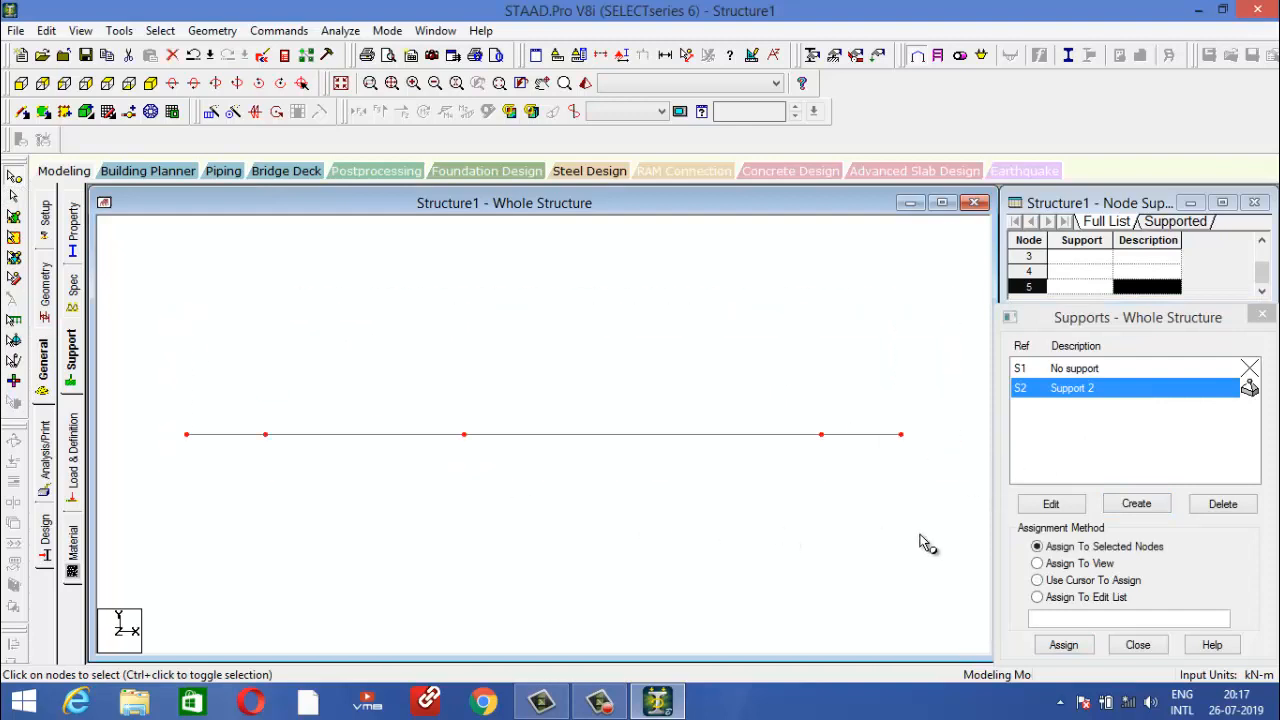
click(1037, 580)
click(1063, 645)
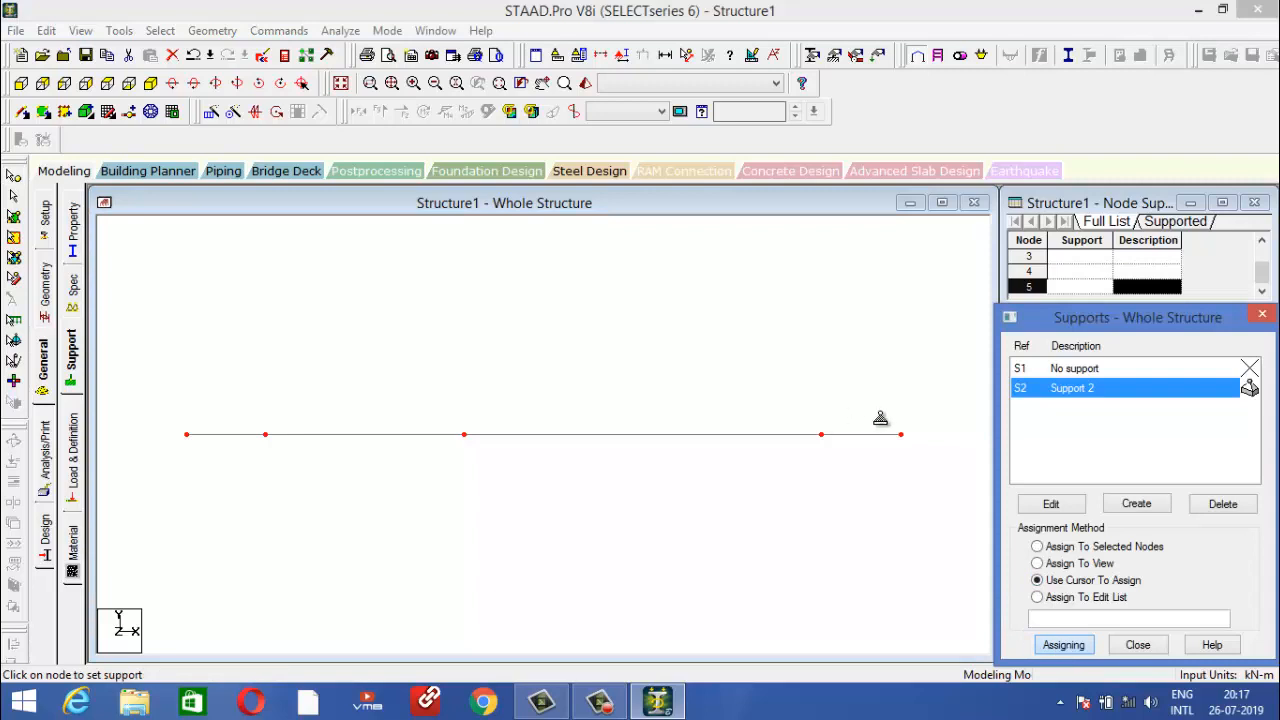
click(821, 436)
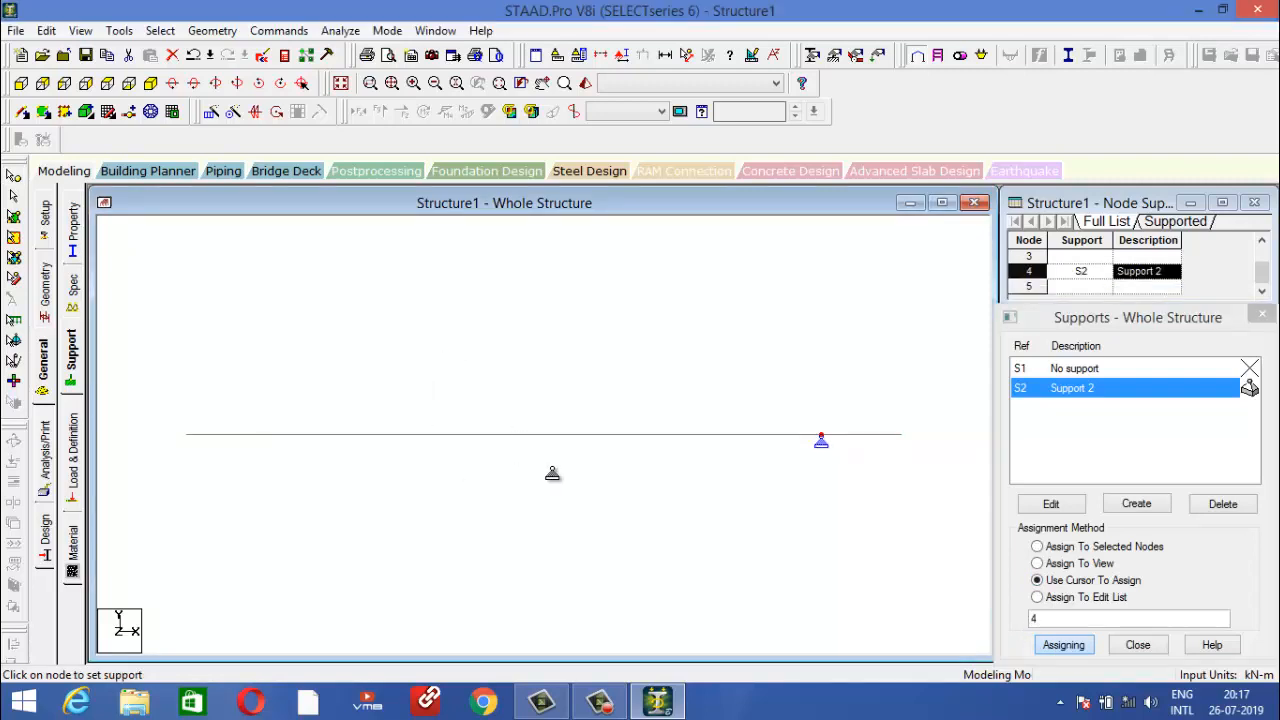
Assign the pinned support to node 3, the middle intermediate node, using the cursor method.
click(12, 174)
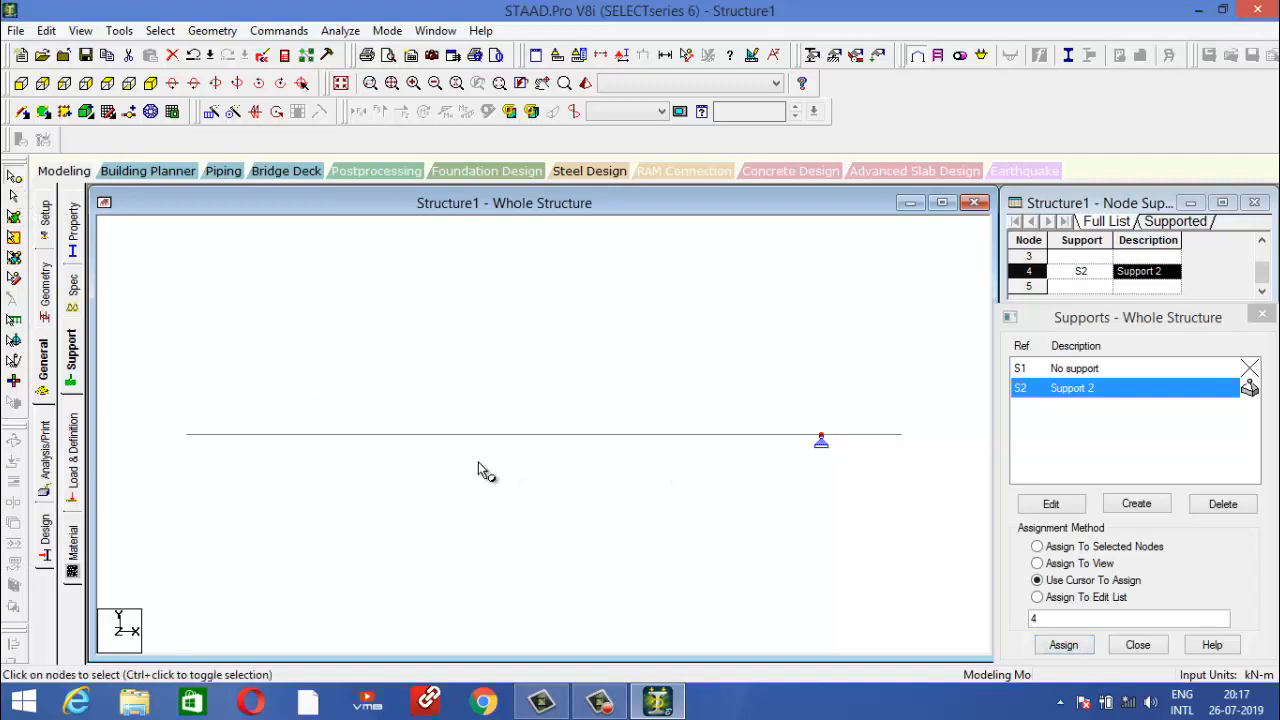
drag(552, 485, 458, 340)
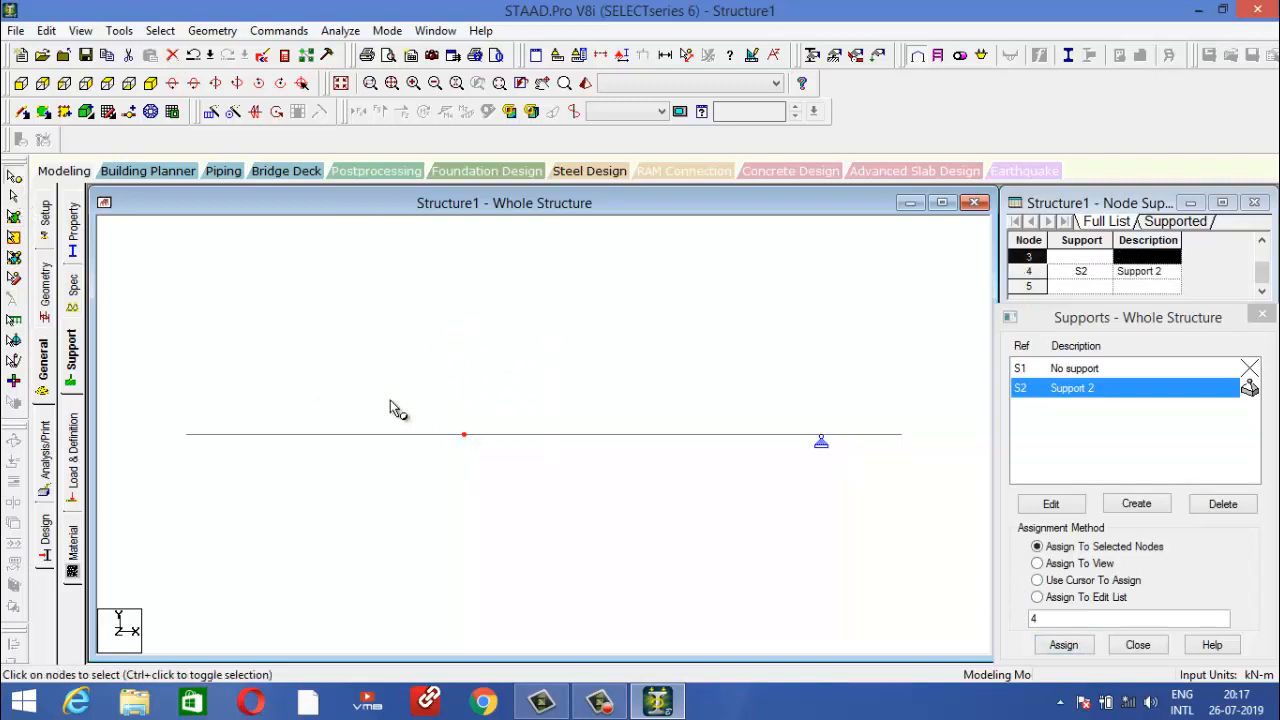
click(1063, 645)
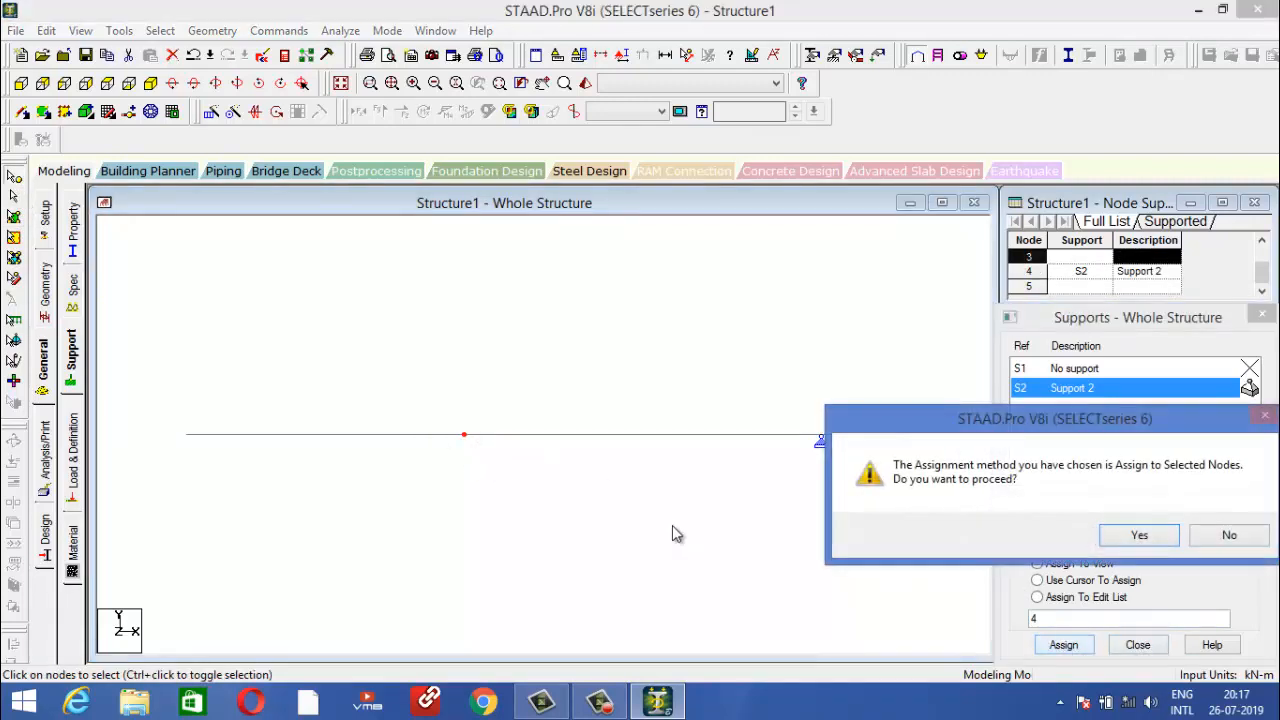
click(1230, 537)
click(1062, 582)
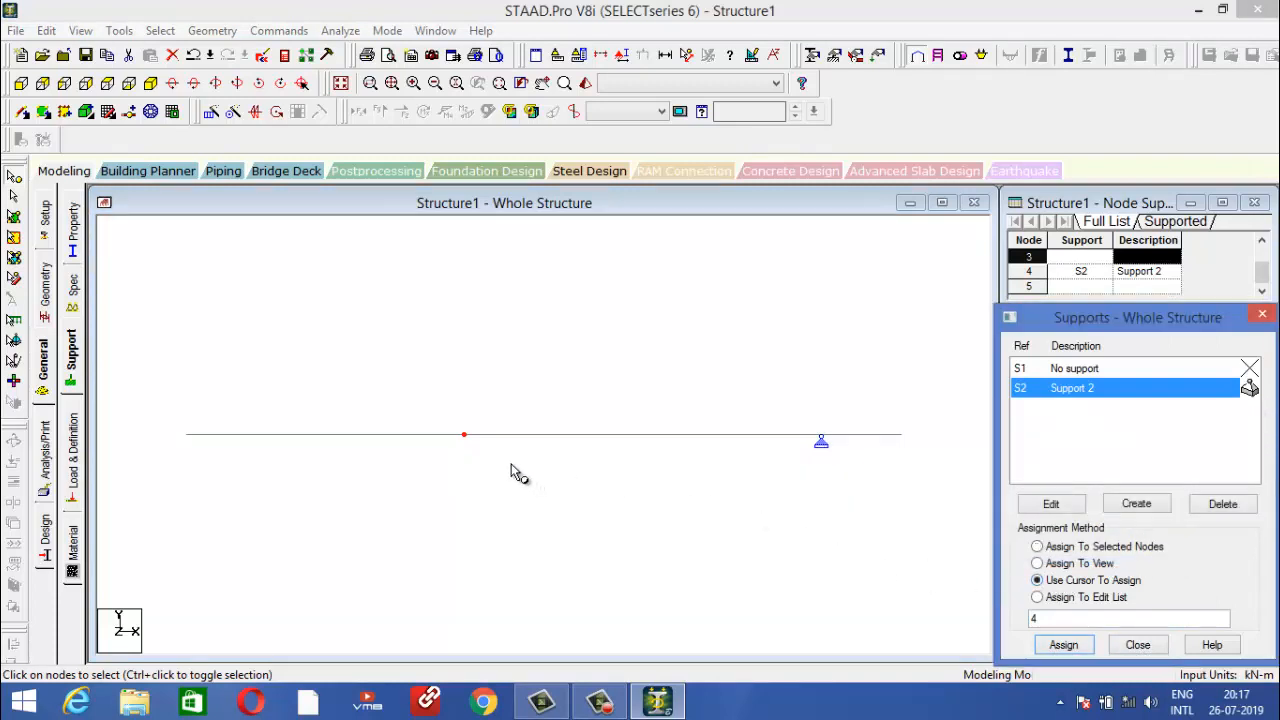
click(1072, 650)
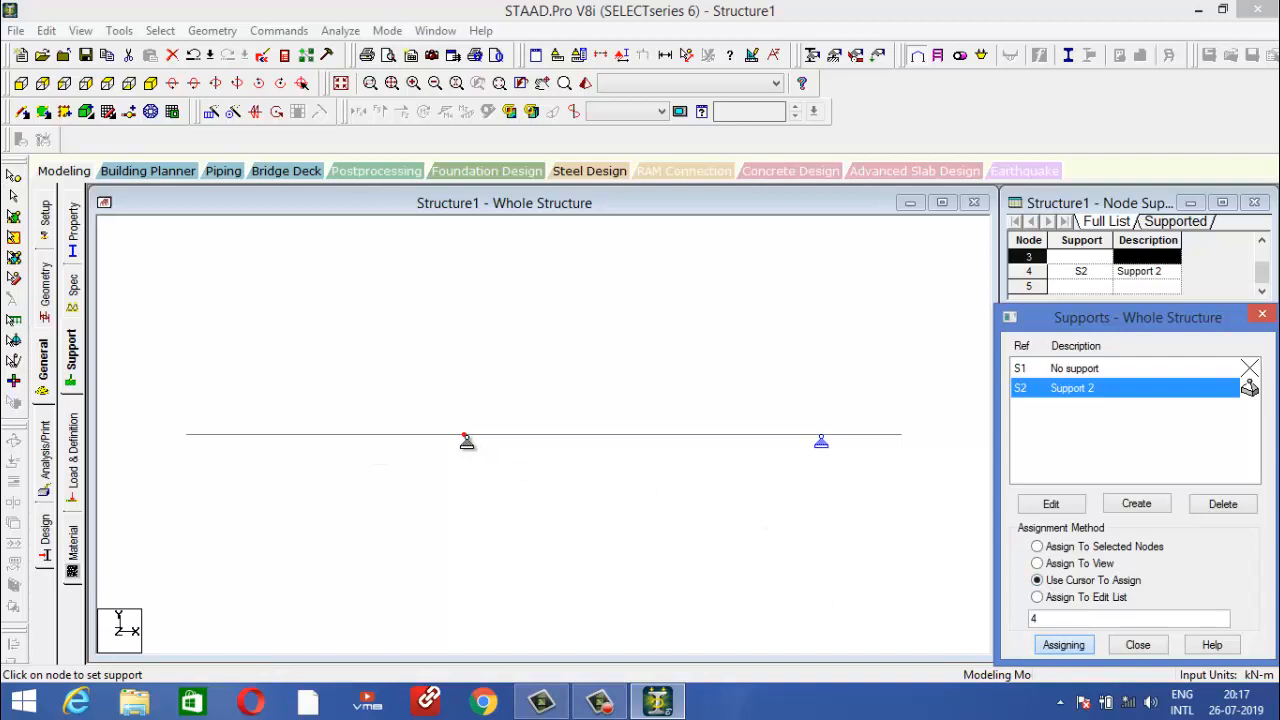
click(465, 440)
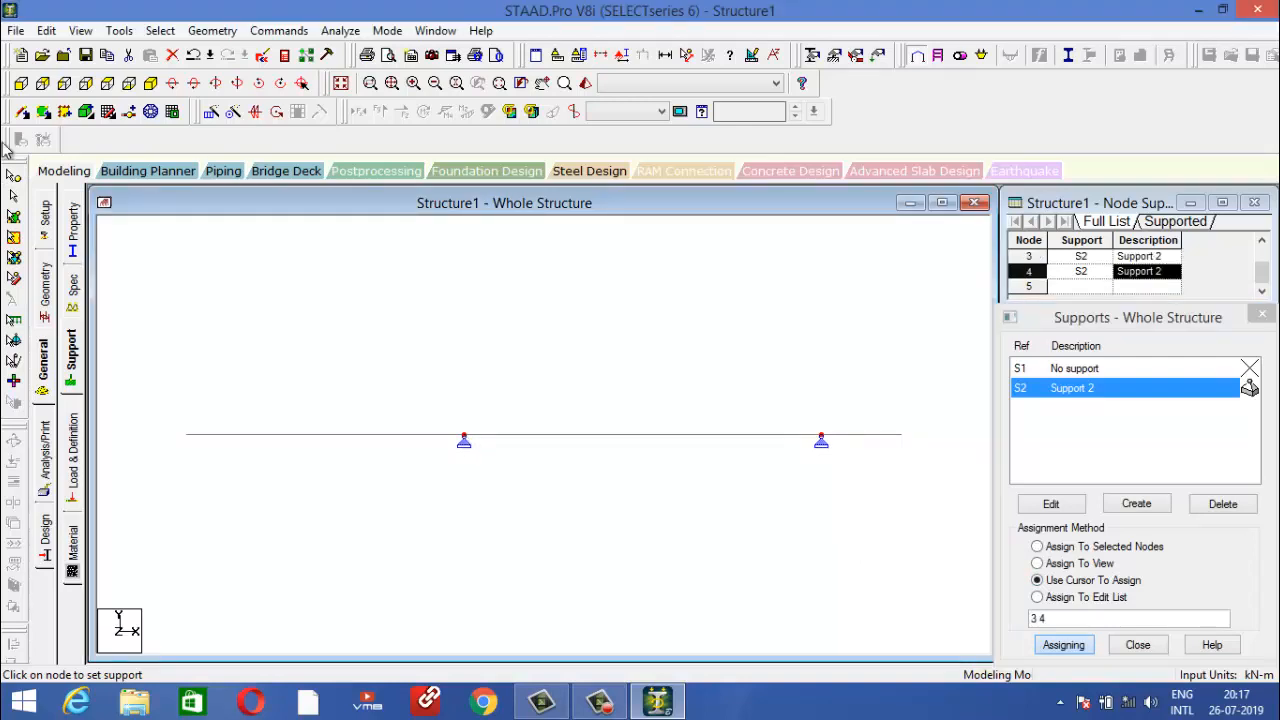
Assign the pinned support to node 2, the first intermediate node from the beam's start, and end the cursor assignment.
click(13, 176)
drag(371, 480, 184, 298)
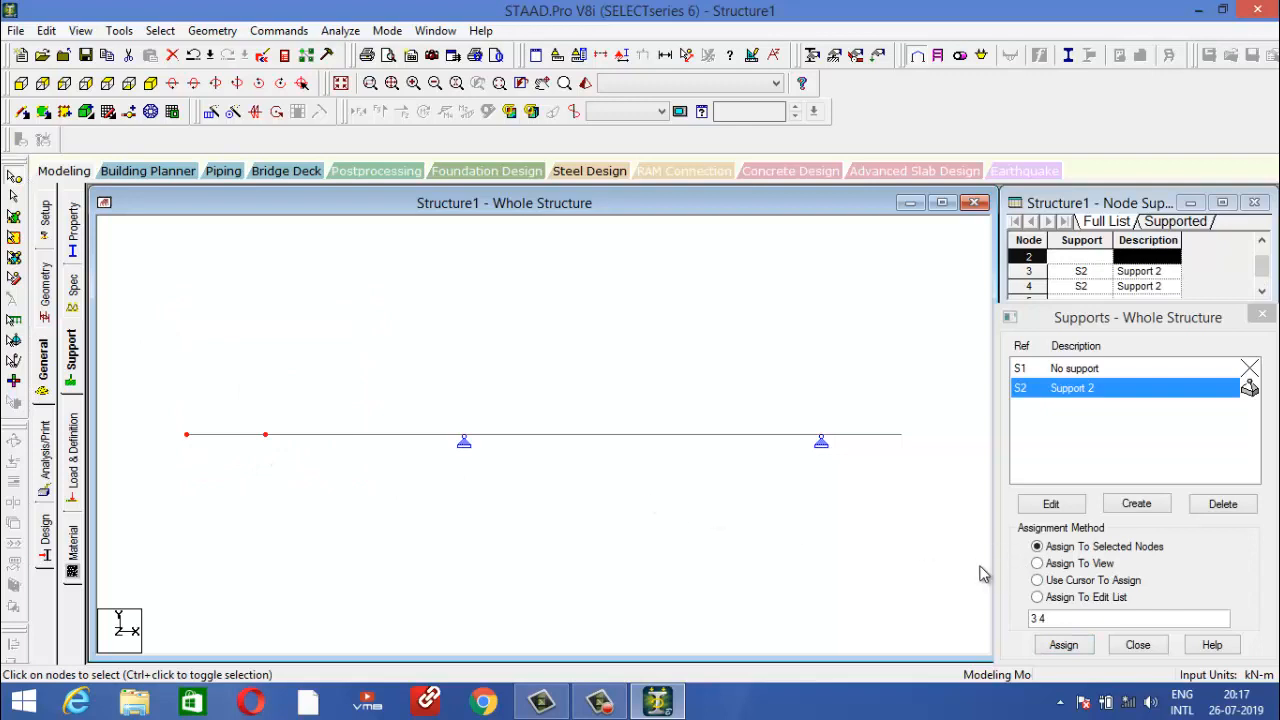
click(1058, 586)
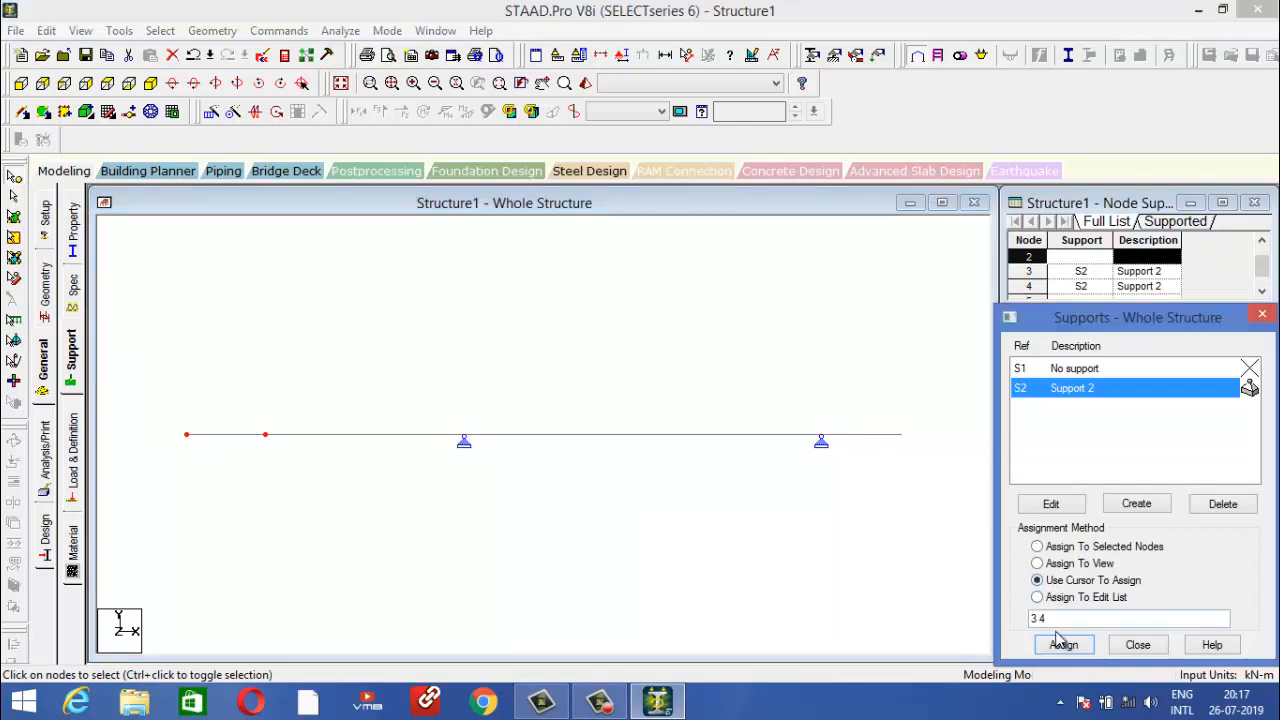
click(1063, 644)
click(265, 435)
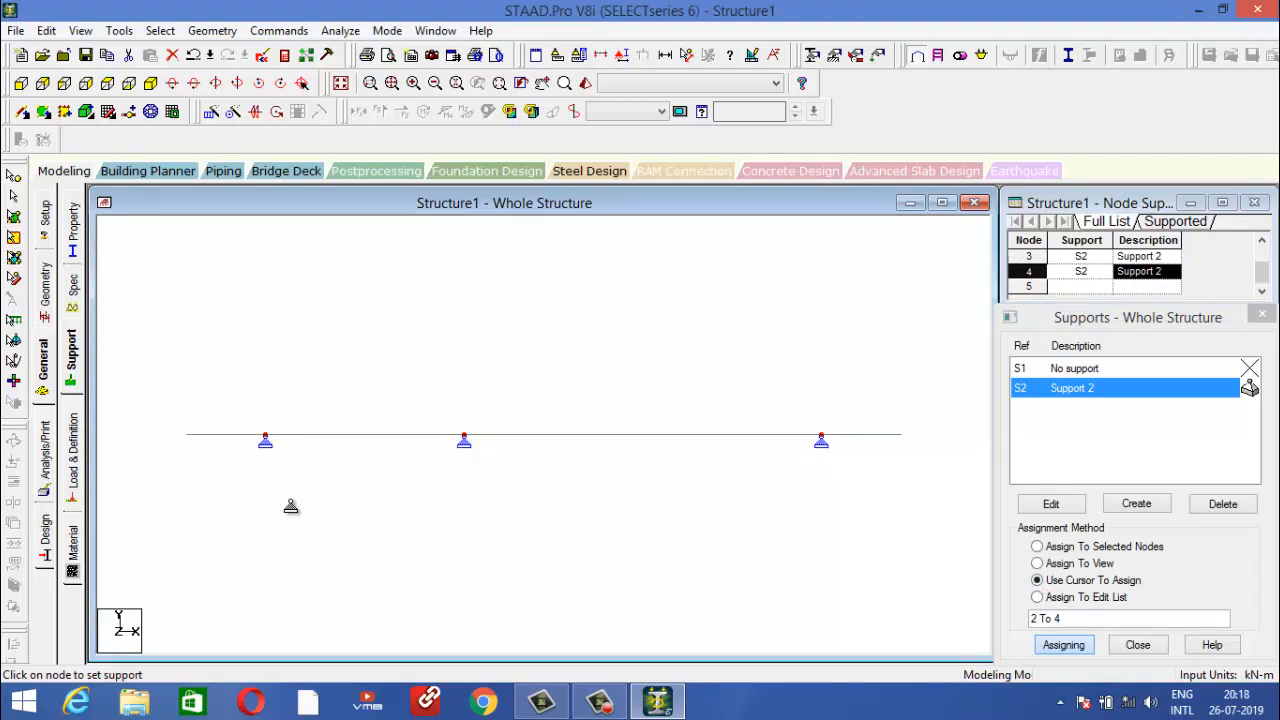
click(1065, 650)
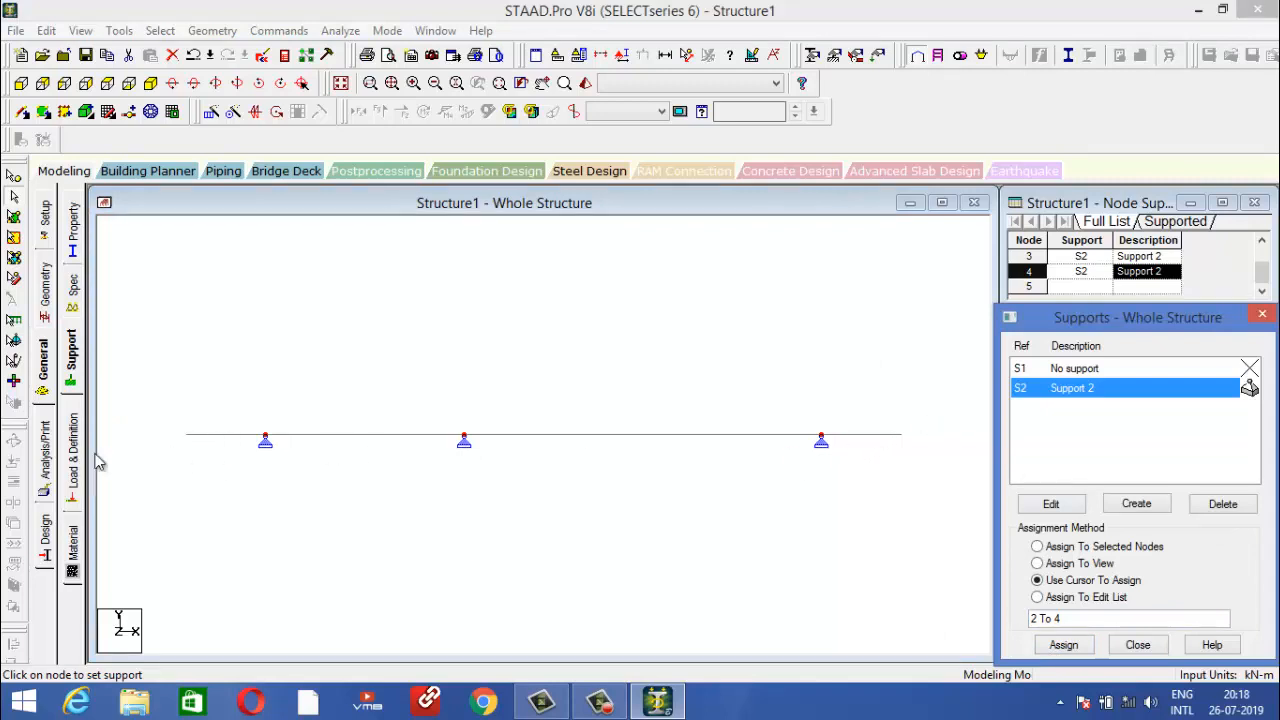
Add primary load case 1 with loading type Dead and the title "dead load".
click(73, 485)
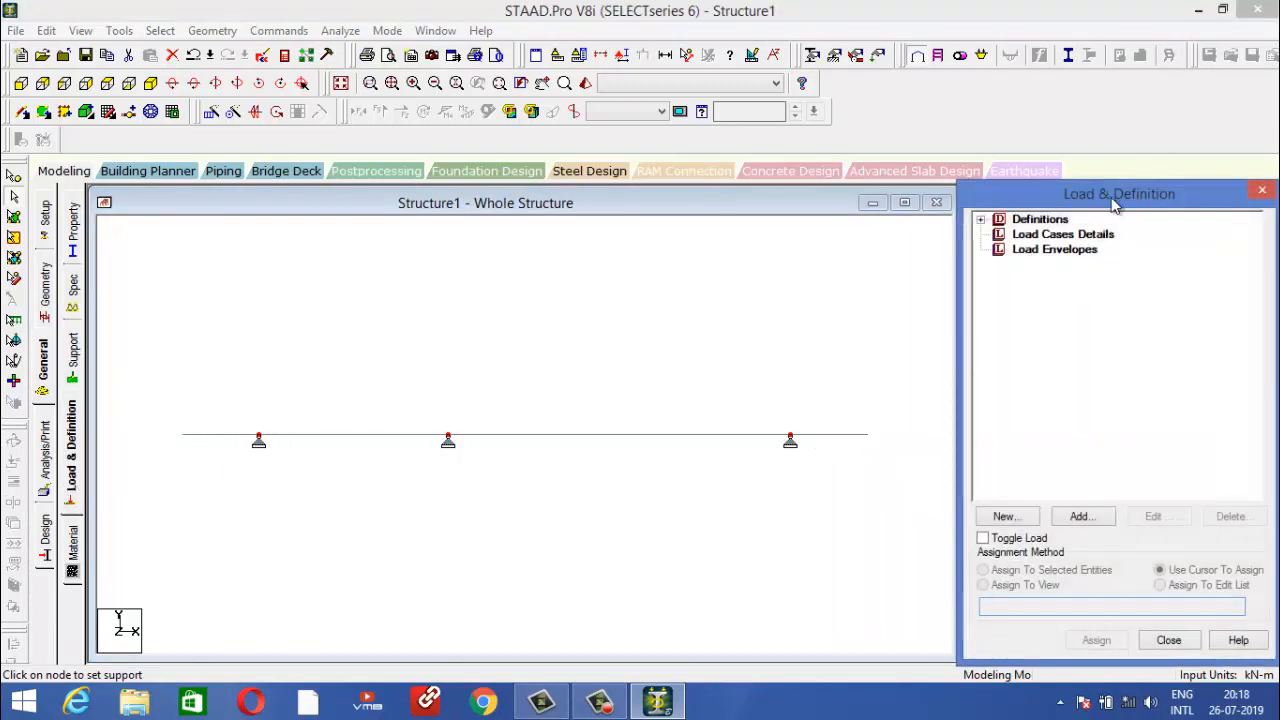
click(1063, 234)
click(1079, 516)
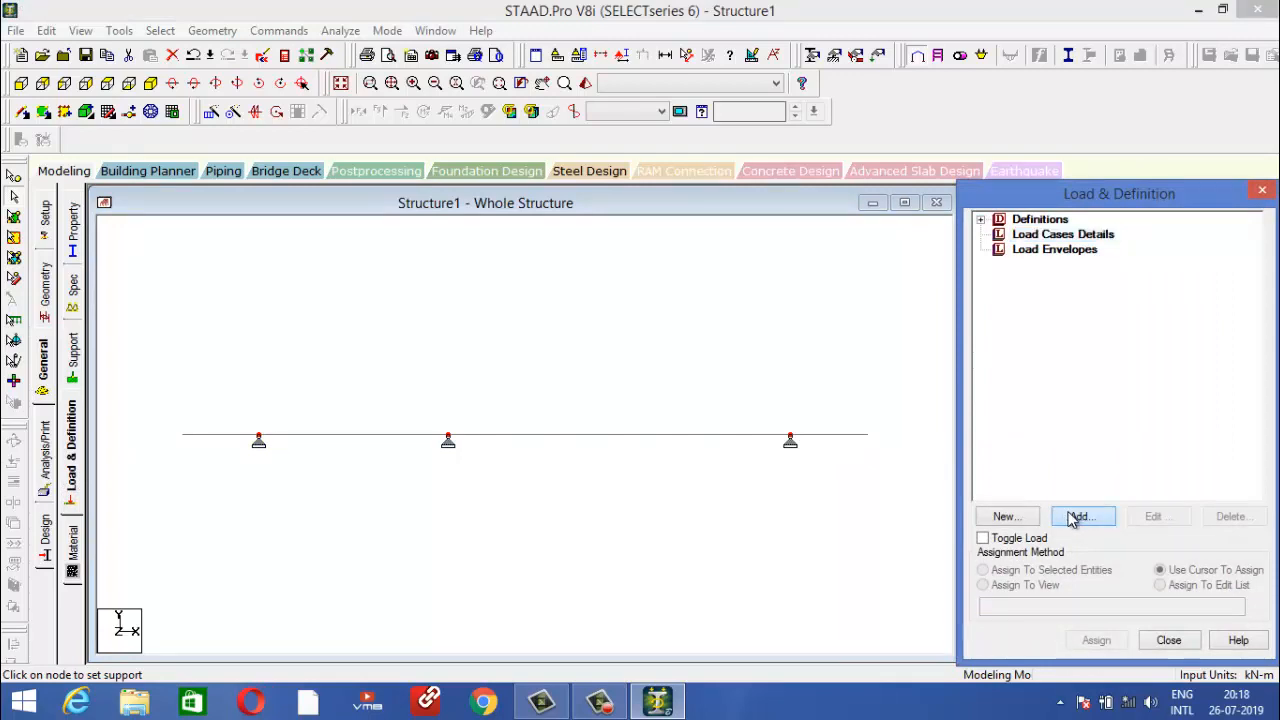
click(686, 247)
scroll(677, 262, up, 1)
click(676, 260)
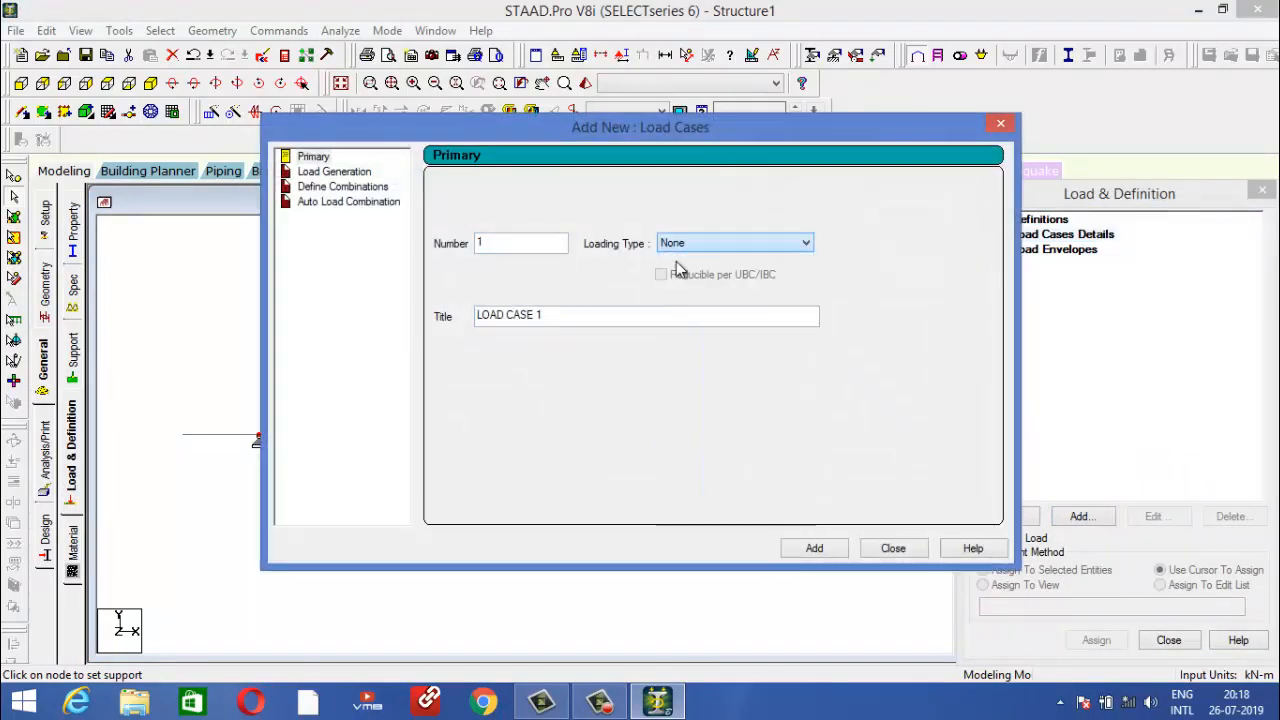
drag(669, 314, 254, 296)
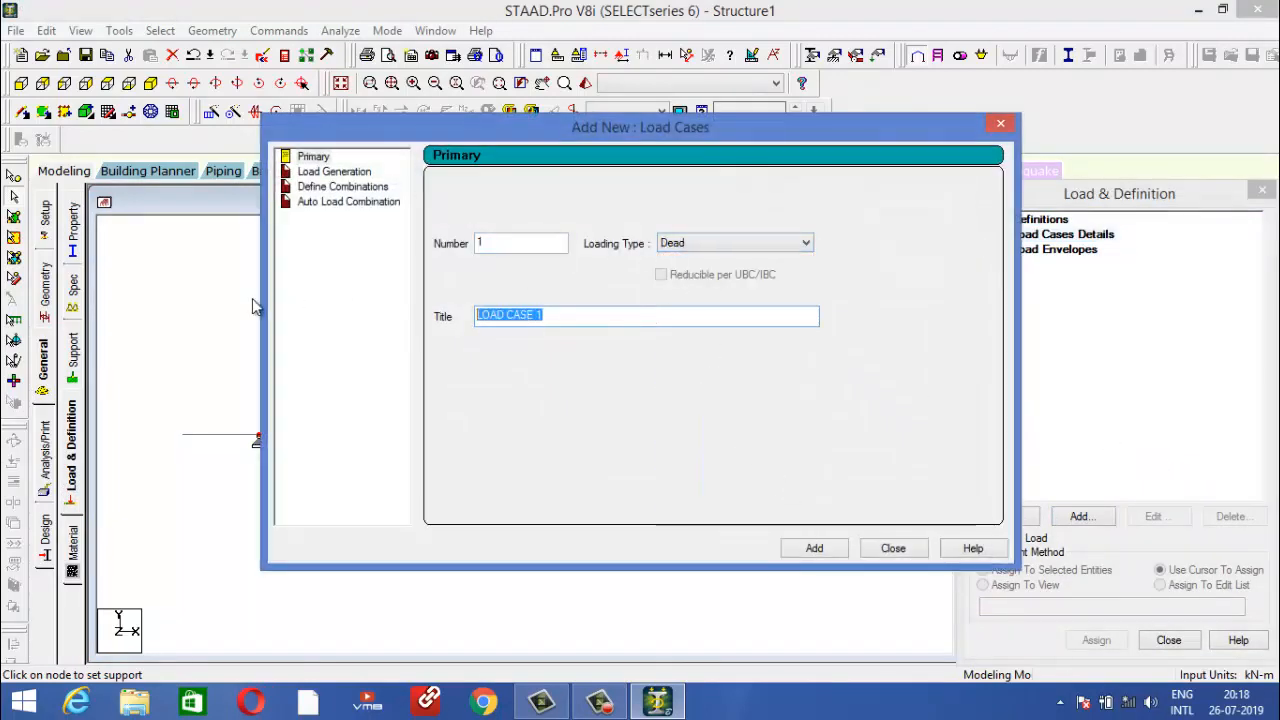
text(dead load)
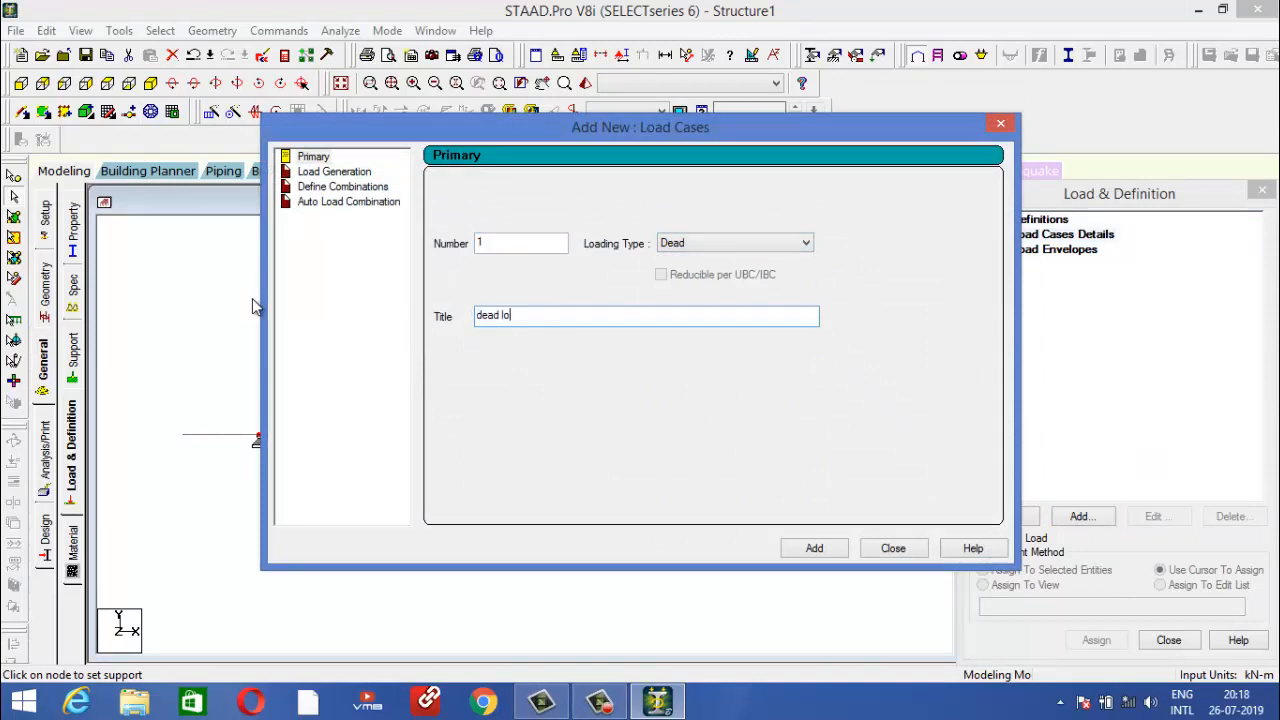
click(810, 548)
click(914, 550)
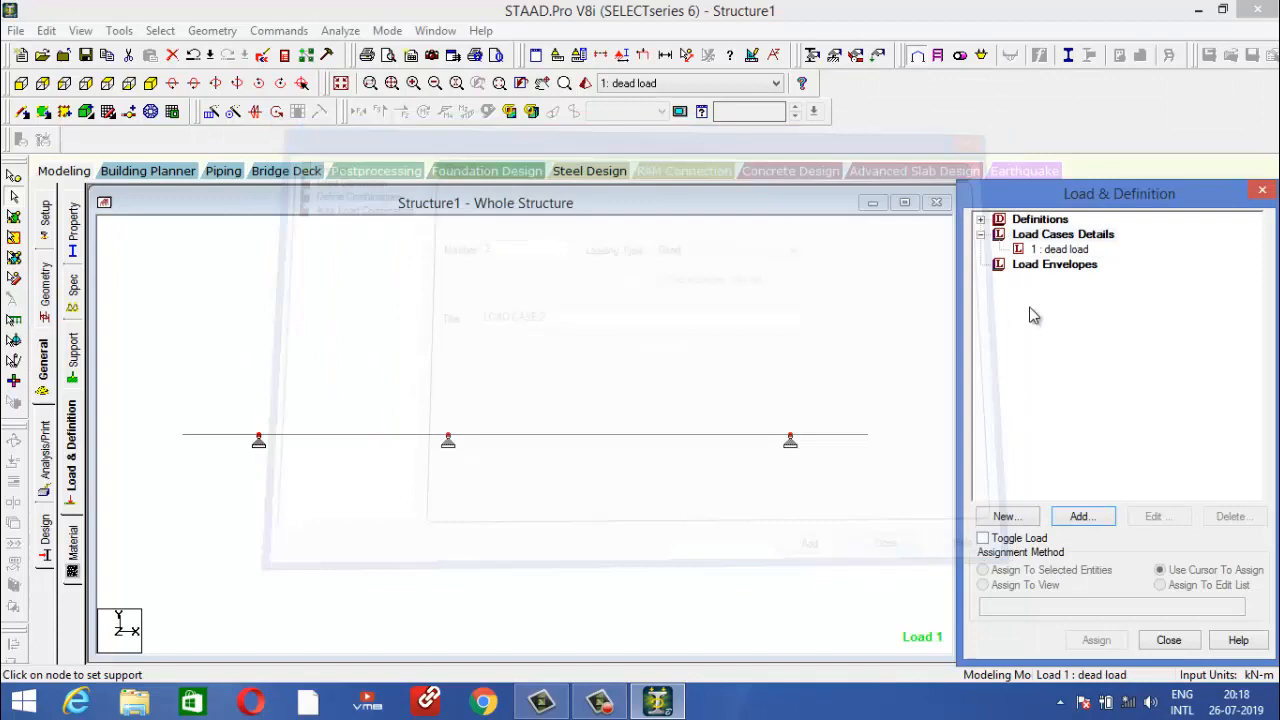
Add a selfweight load in the Y direction with factor -1 to the dead load case.
click(1060, 249)
click(1079, 514)
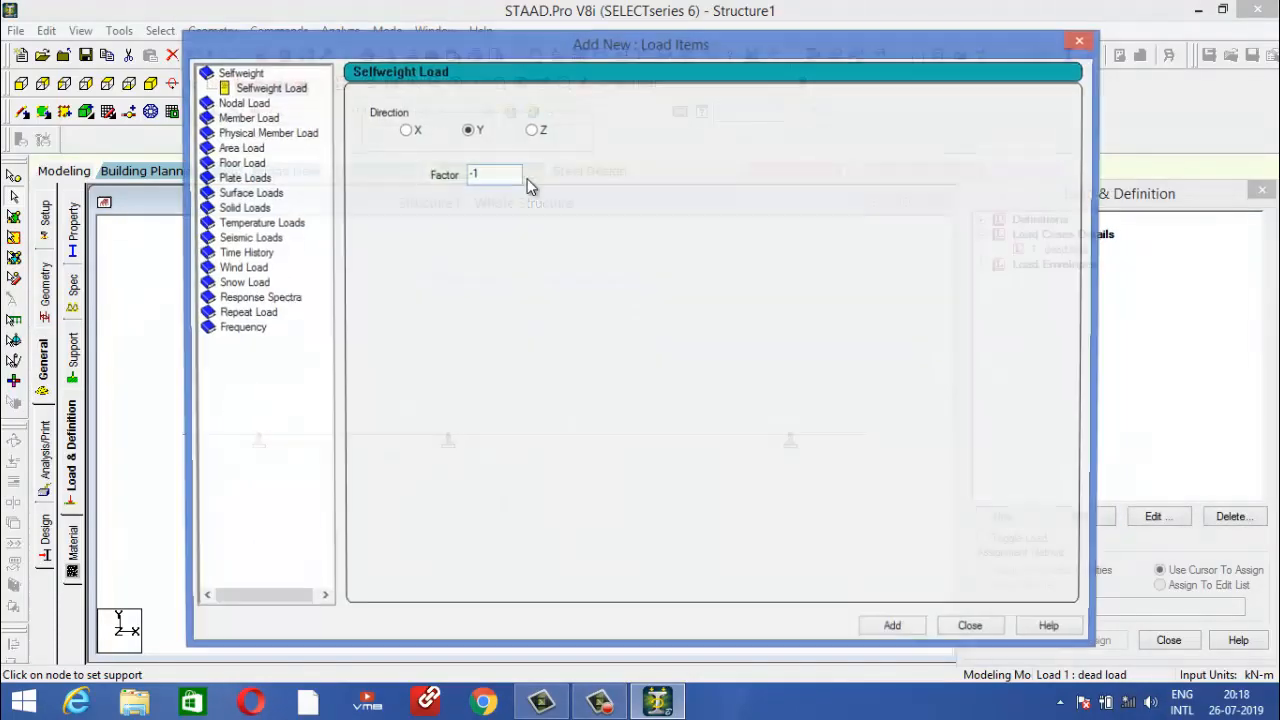
click(916, 640)
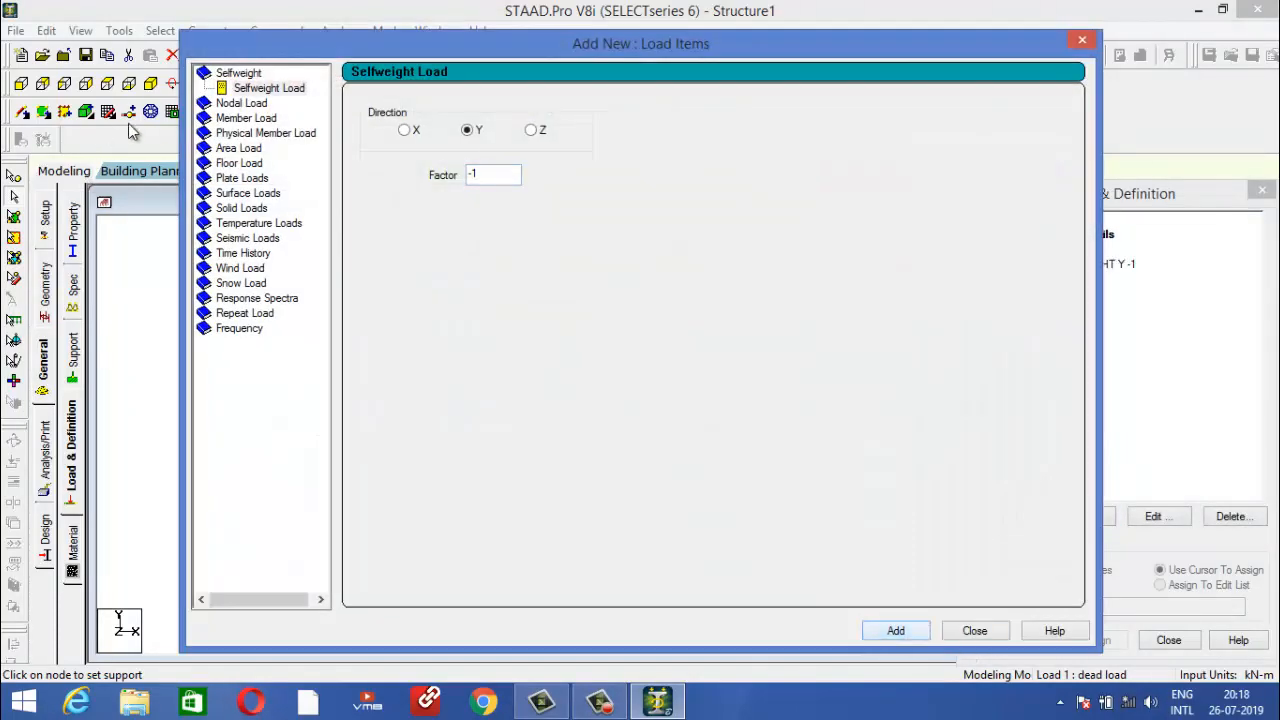
Add a nodal load with Fy of -45 kN to the dead load case.
click(238, 103)
double_click(403, 202)
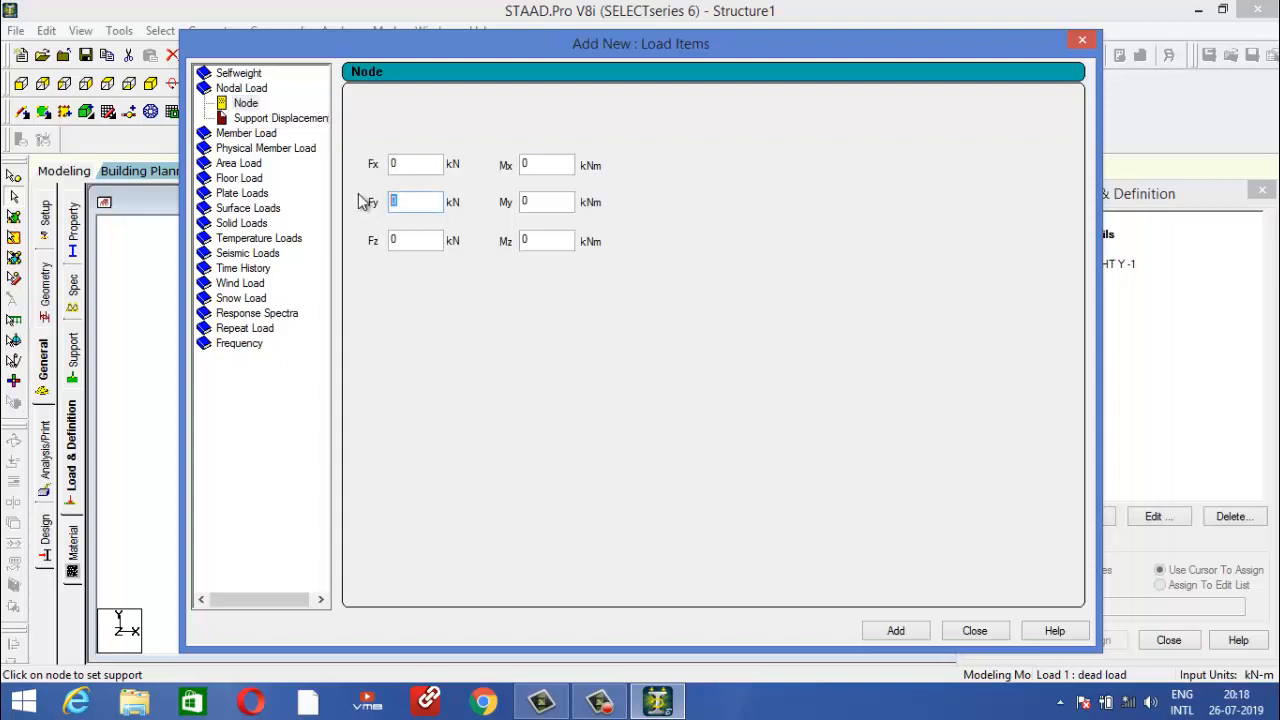
text(-45)
click(911, 634)
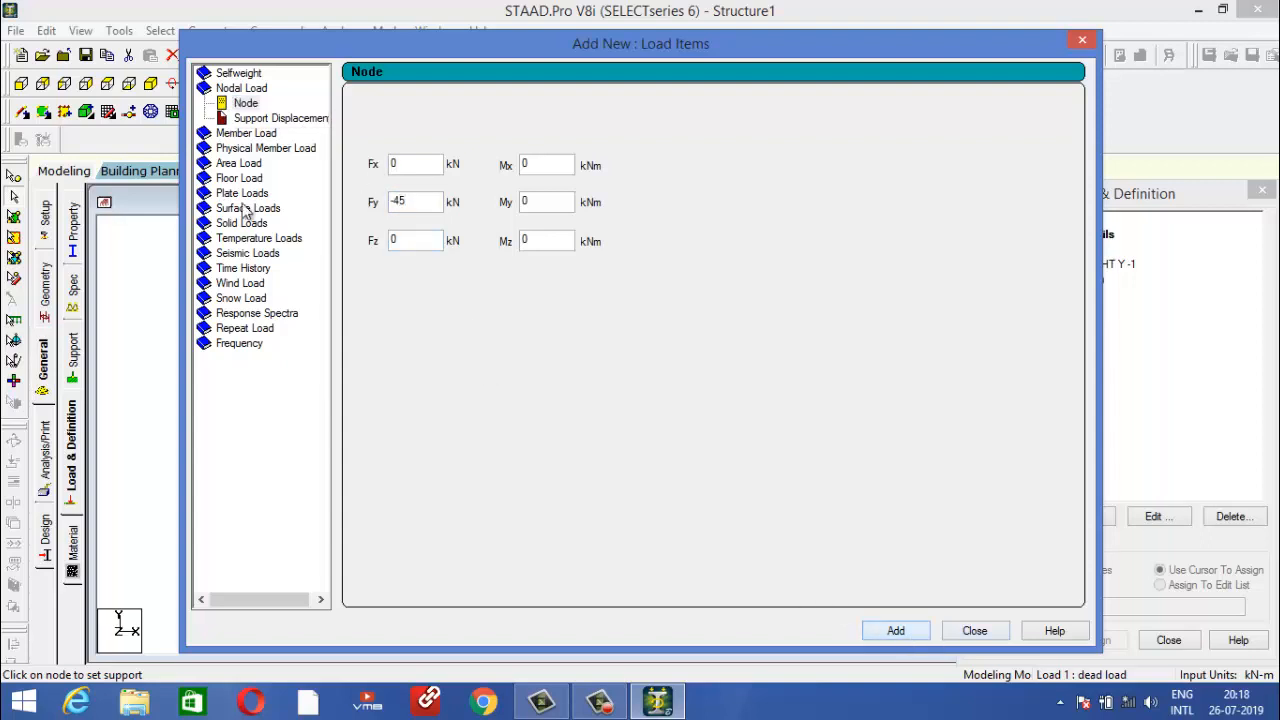
Add a uniform force member load with W1 of -23 kN/m in the GY direction to the dead load case.
click(232, 133)
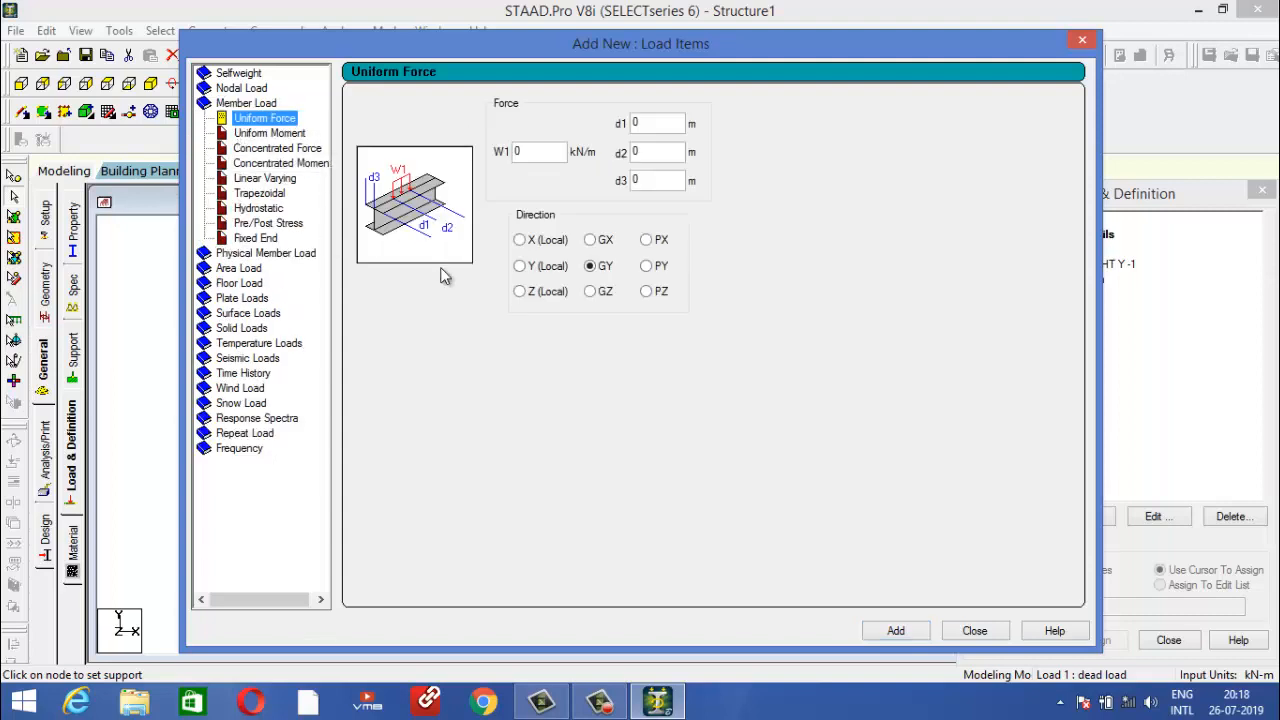
click(526, 151)
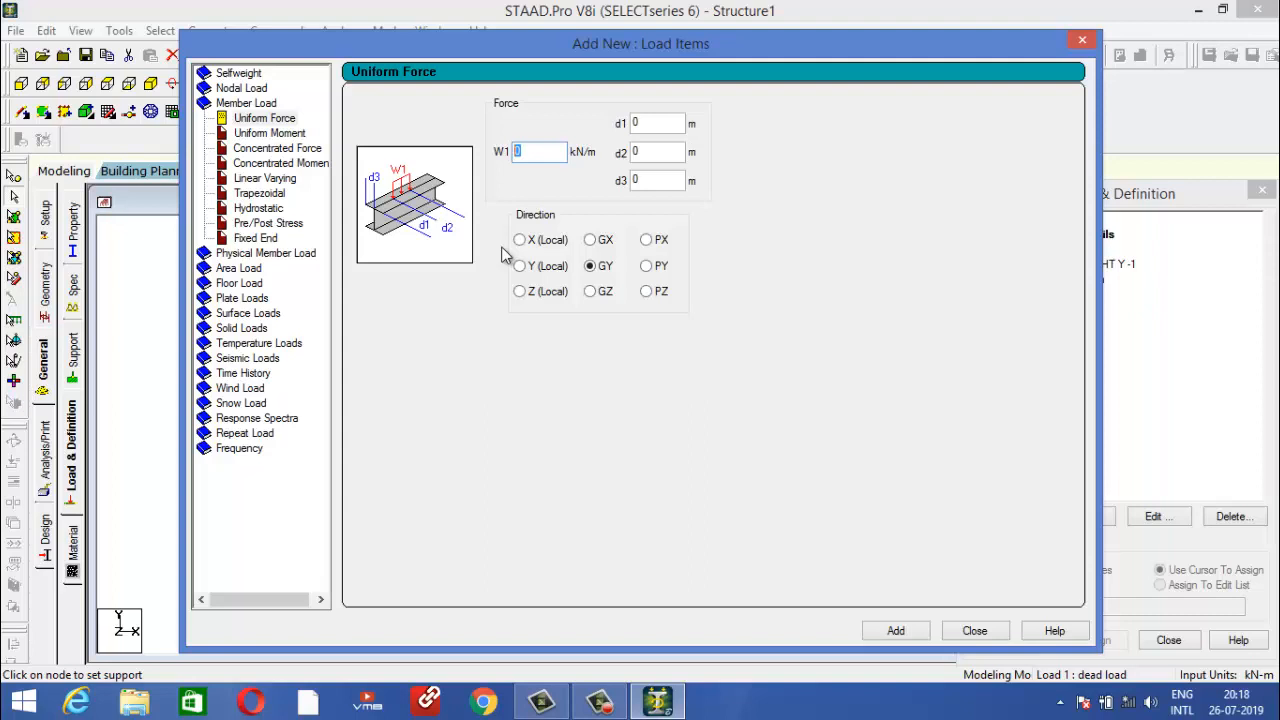
text(-23)
click(896, 631)
Add a linear varying member load with W1 of -25 kN/m and W2 of -50 kN/m in local Y to the dead load case.
click(269, 134)
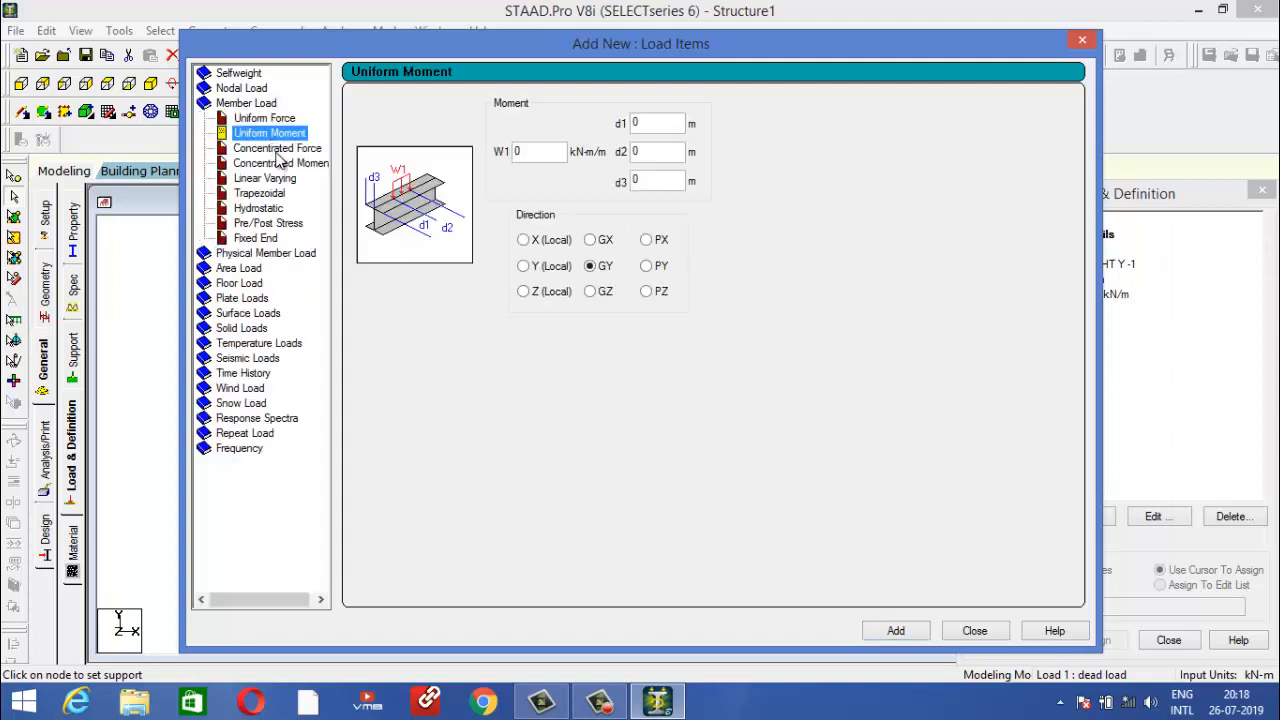
click(278, 148)
click(287, 178)
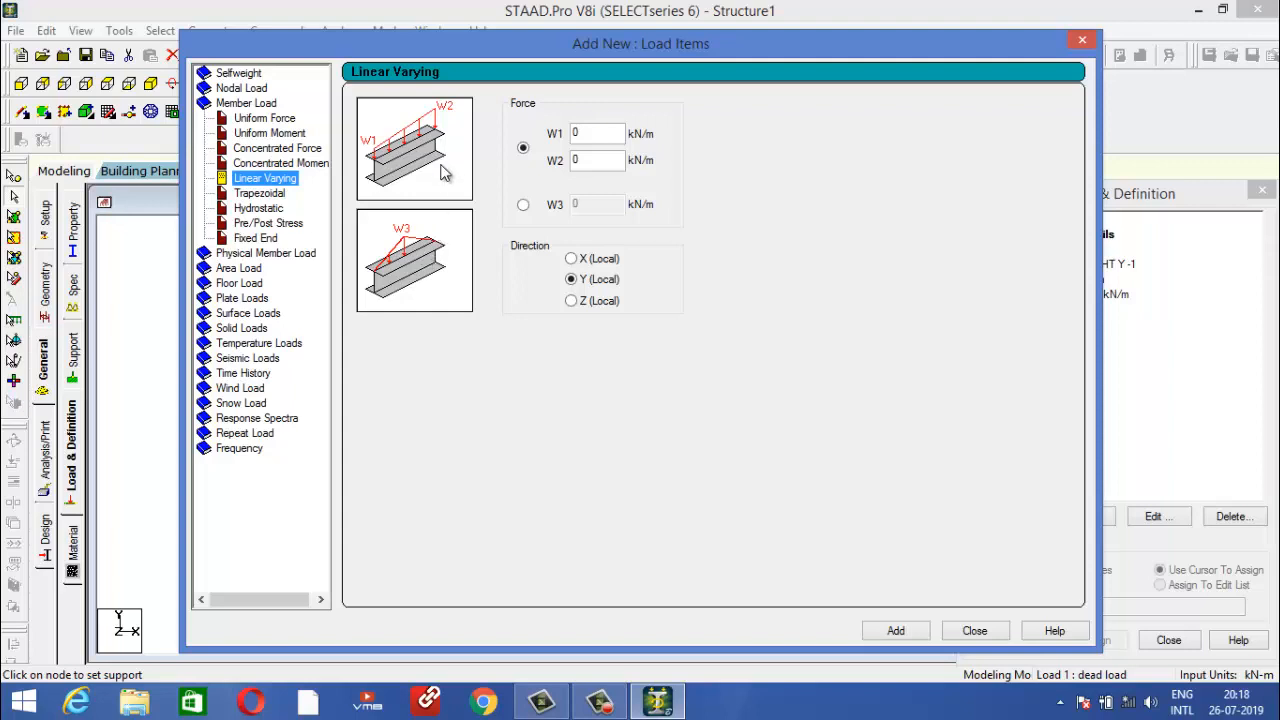
click(522, 204)
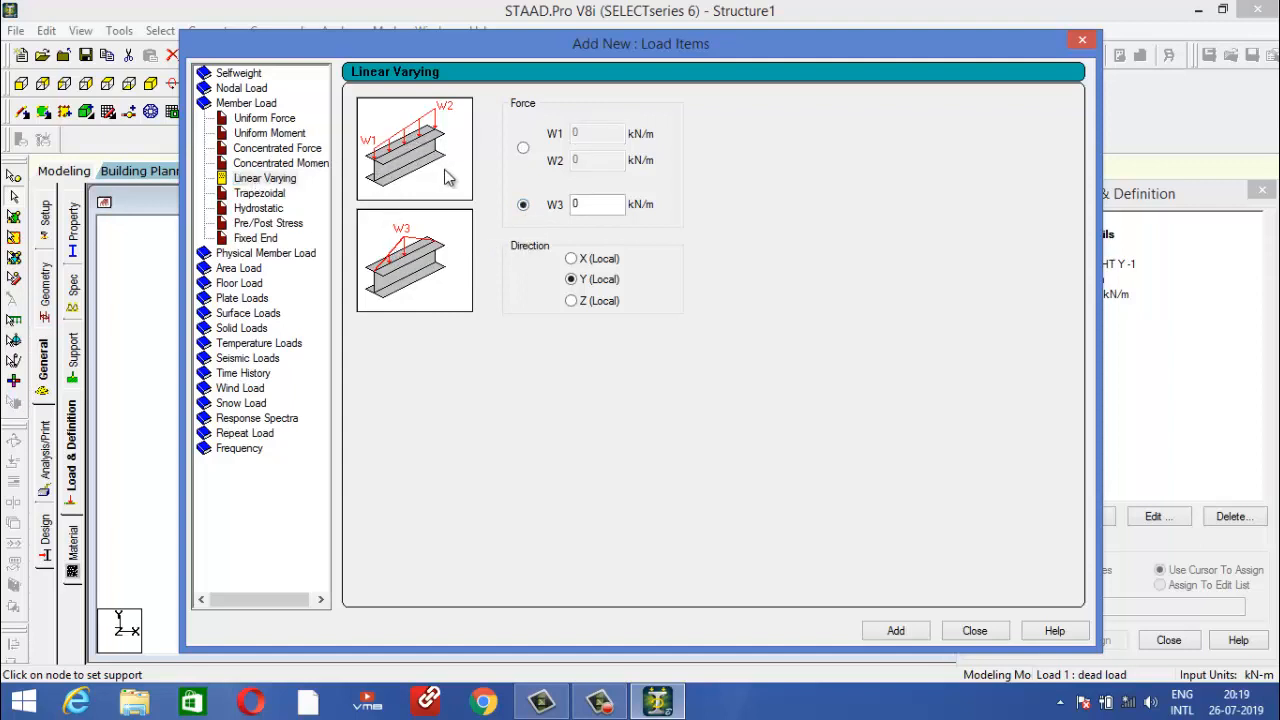
click(522, 147)
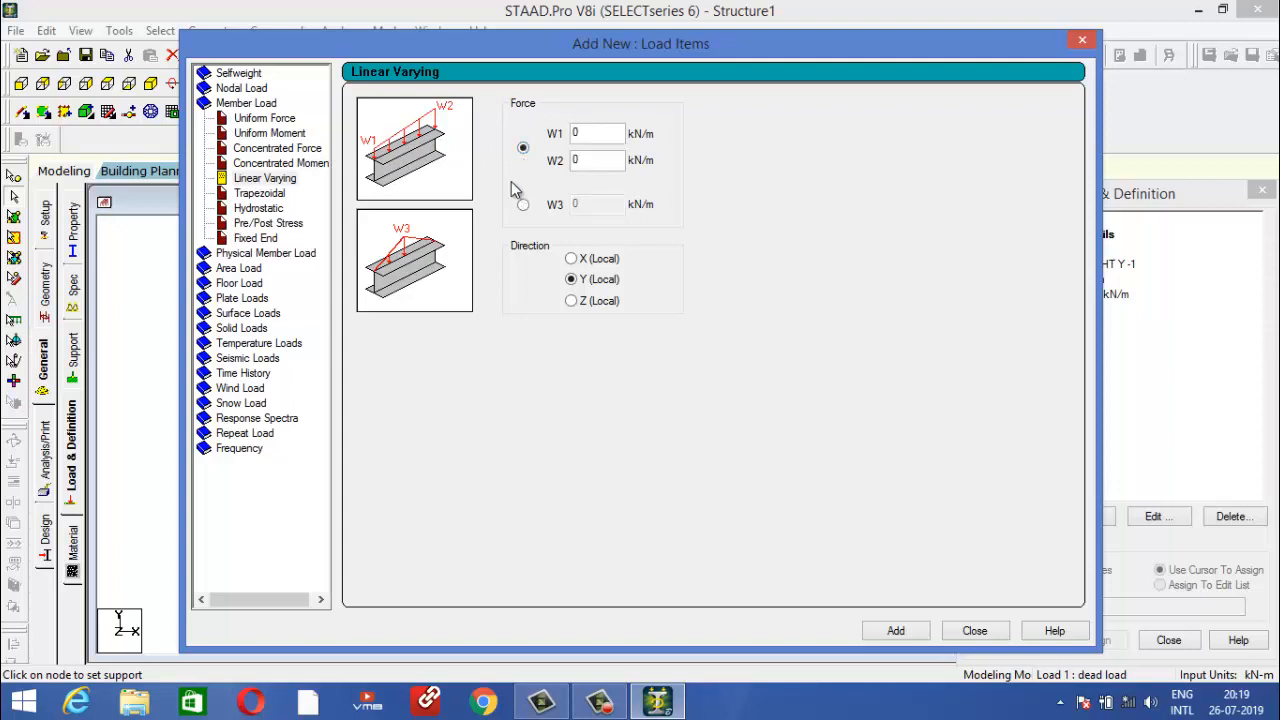
double_click(591, 141)
key(BackSpace)
text(-25)
double_click(568, 166)
text(-50)
click(886, 632)
click(974, 631)
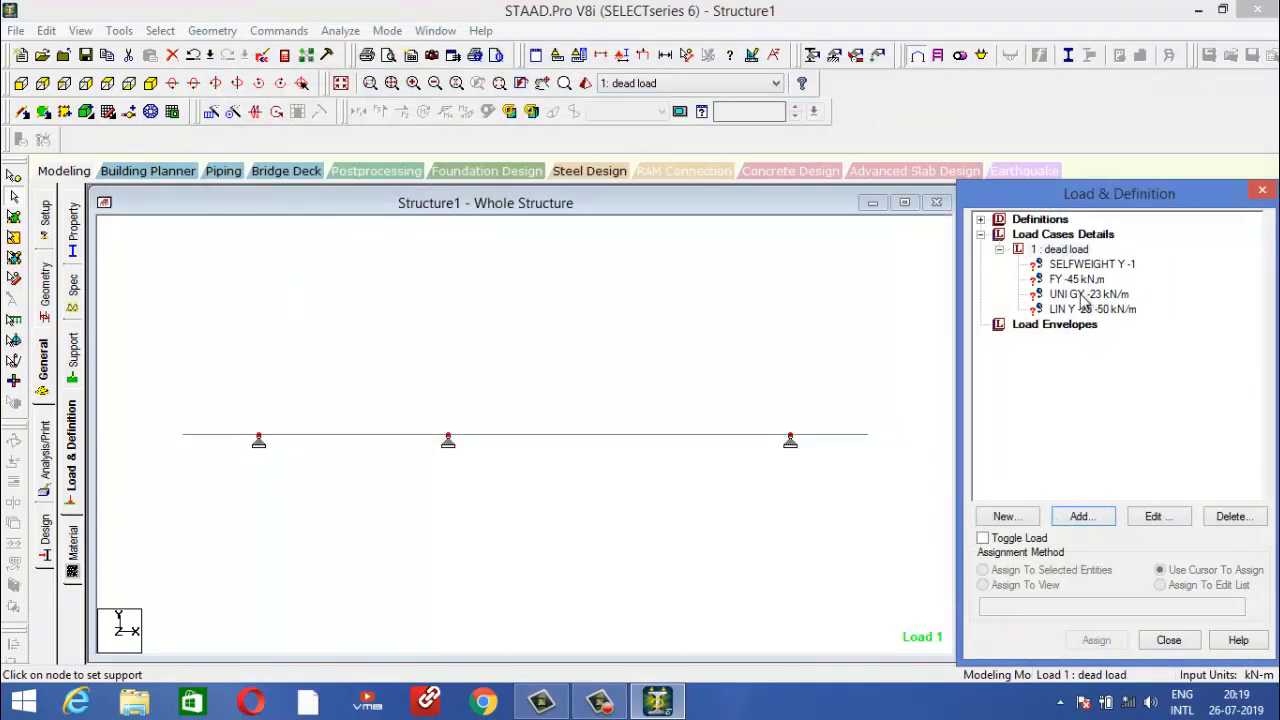
Assign the selfweight load to the whole view and save the modified structure.
click(1084, 264)
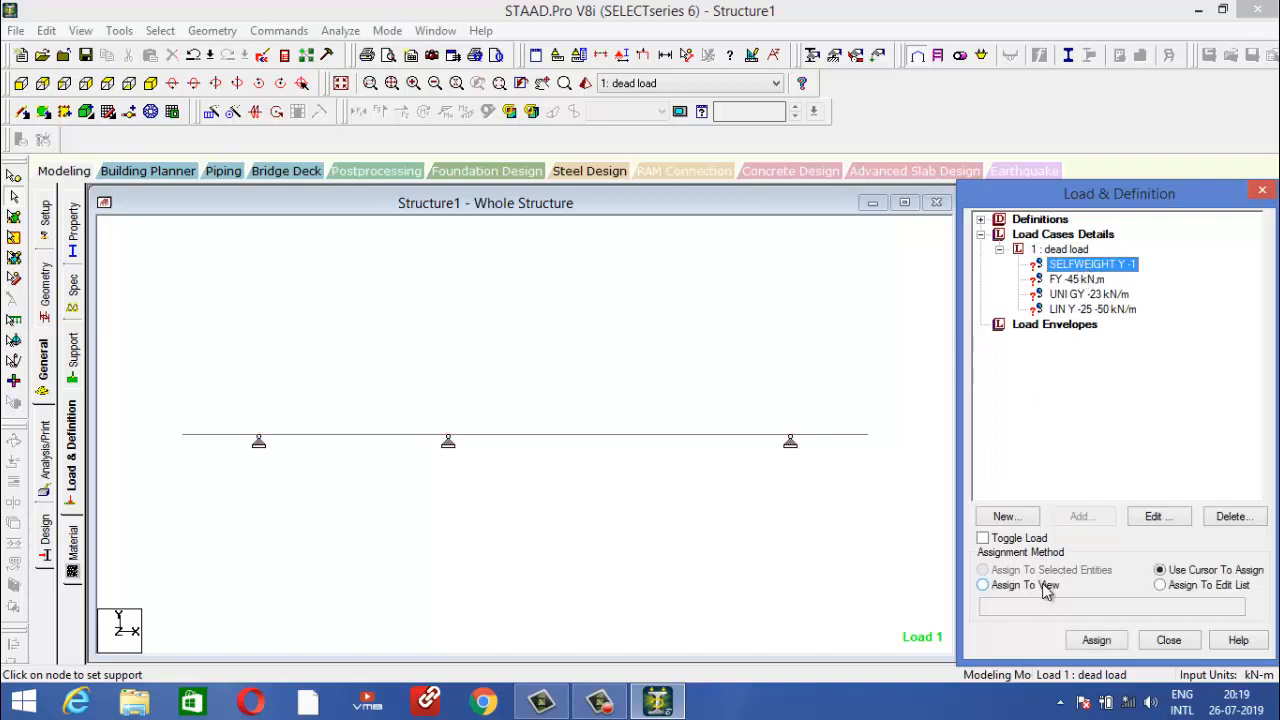
click(1050, 592)
click(1085, 643)
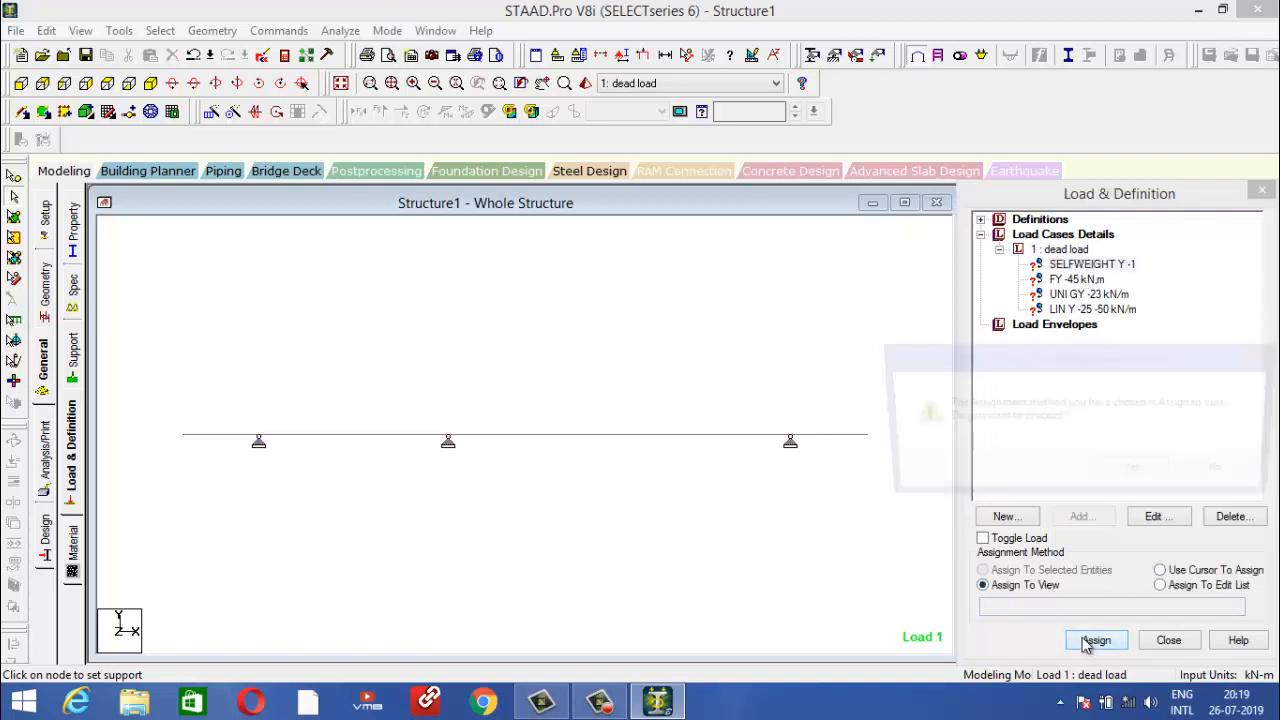
click(1110, 473)
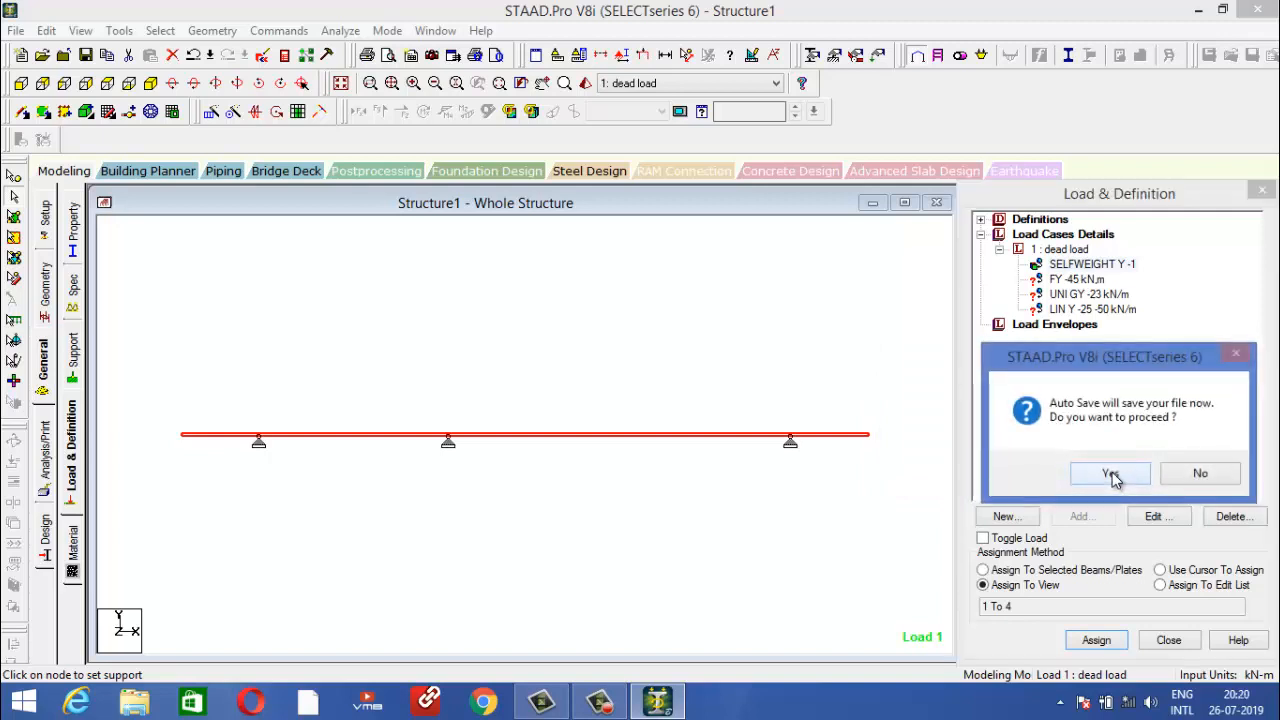
click(1112, 477)
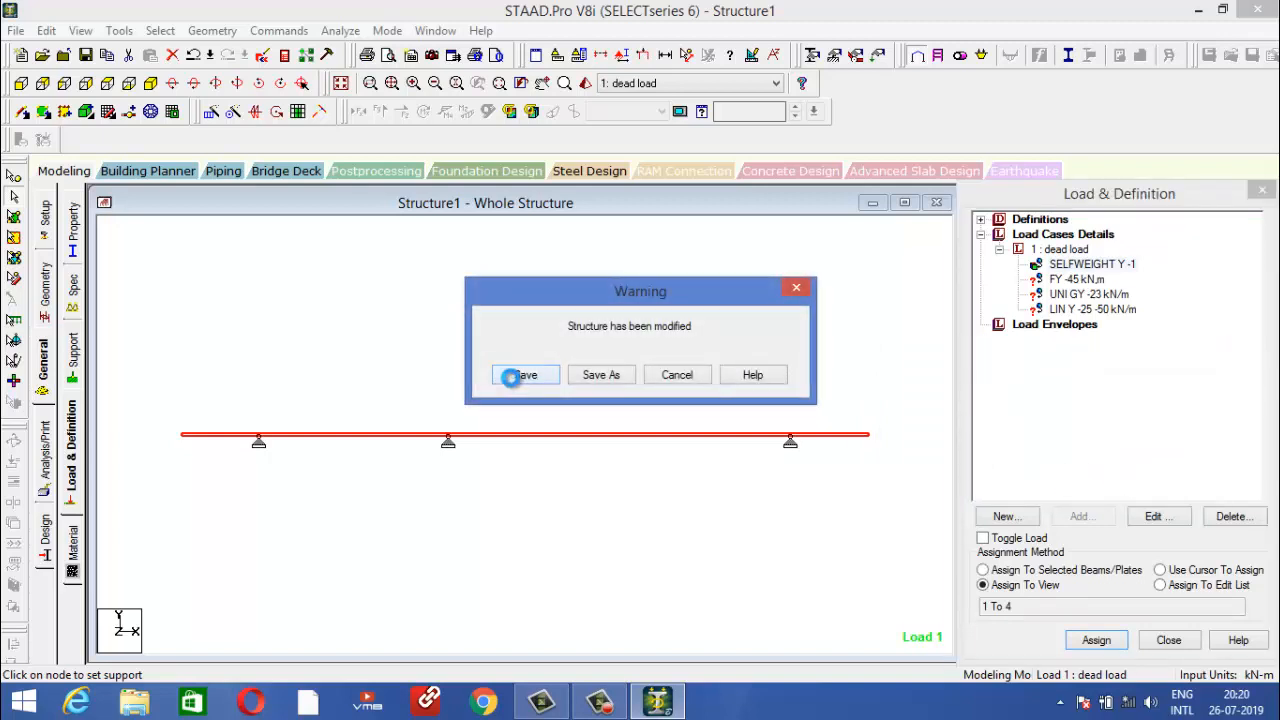
click(510, 376)
Assign the -45 kN Fy nodal load by cursor to node 4, at the beam's rightmost support.
click(1075, 281)
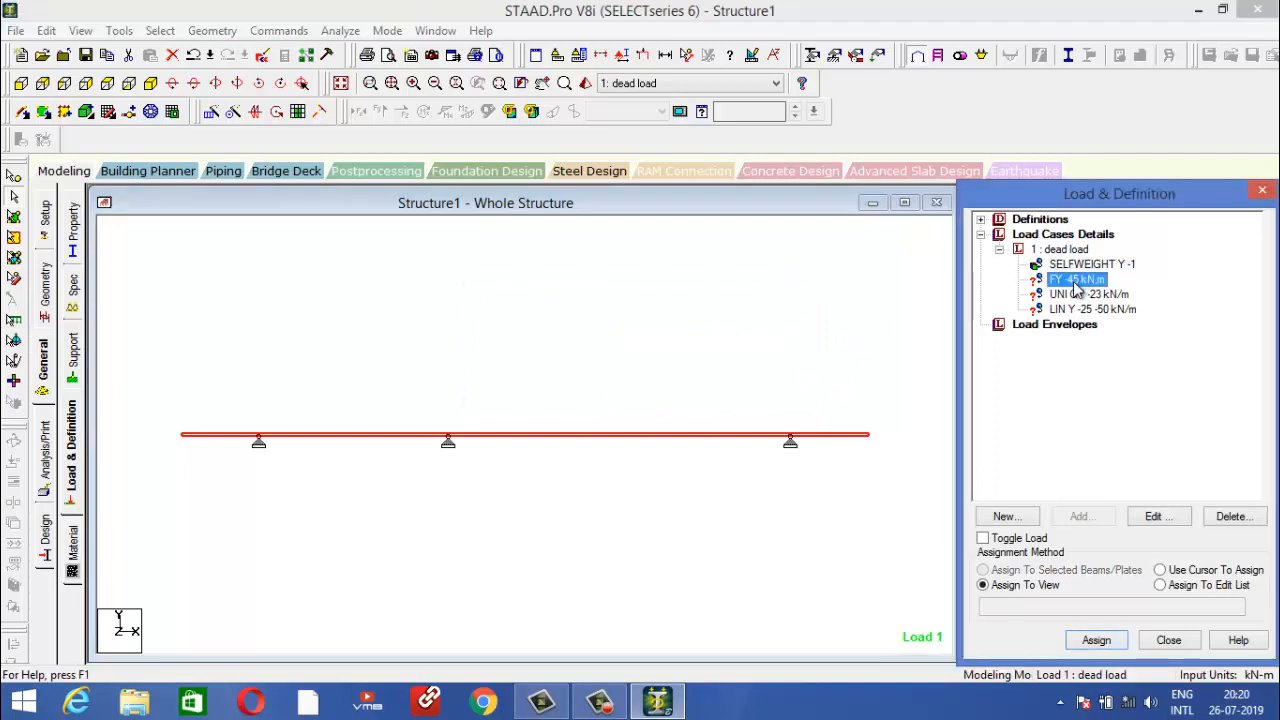
click(1161, 570)
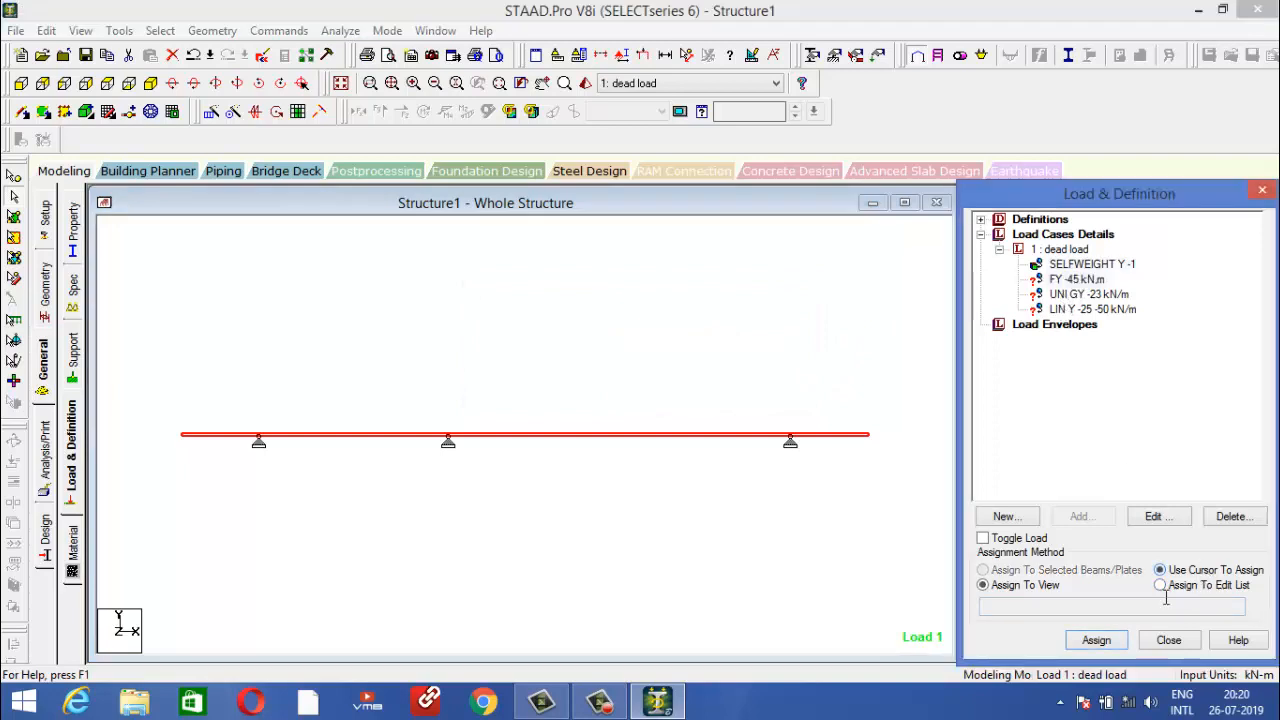
click(1096, 640)
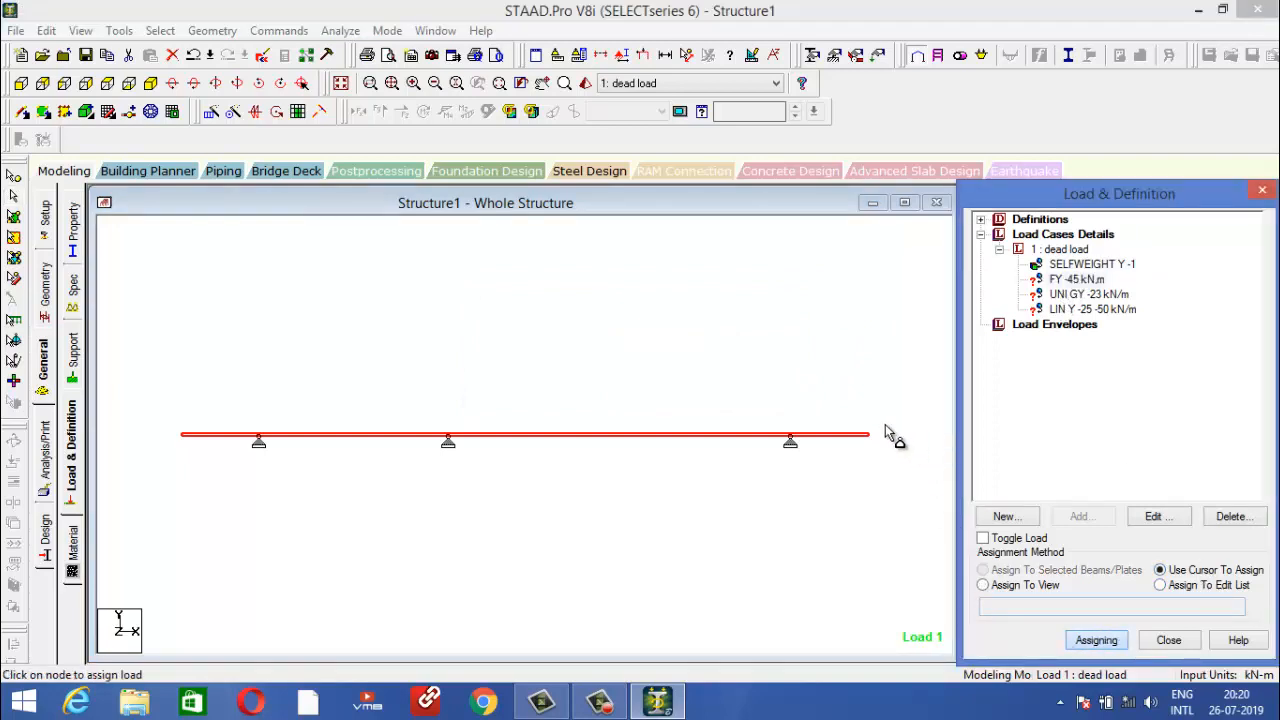
click(803, 438)
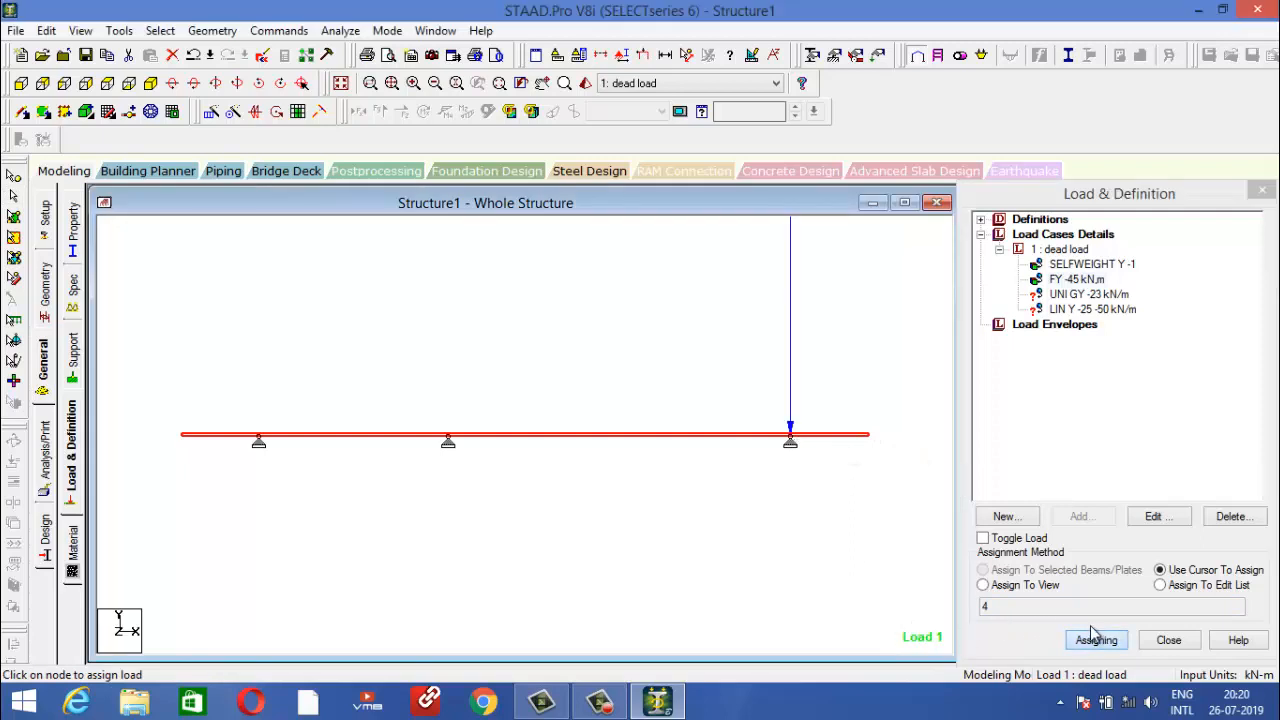
click(1100, 642)
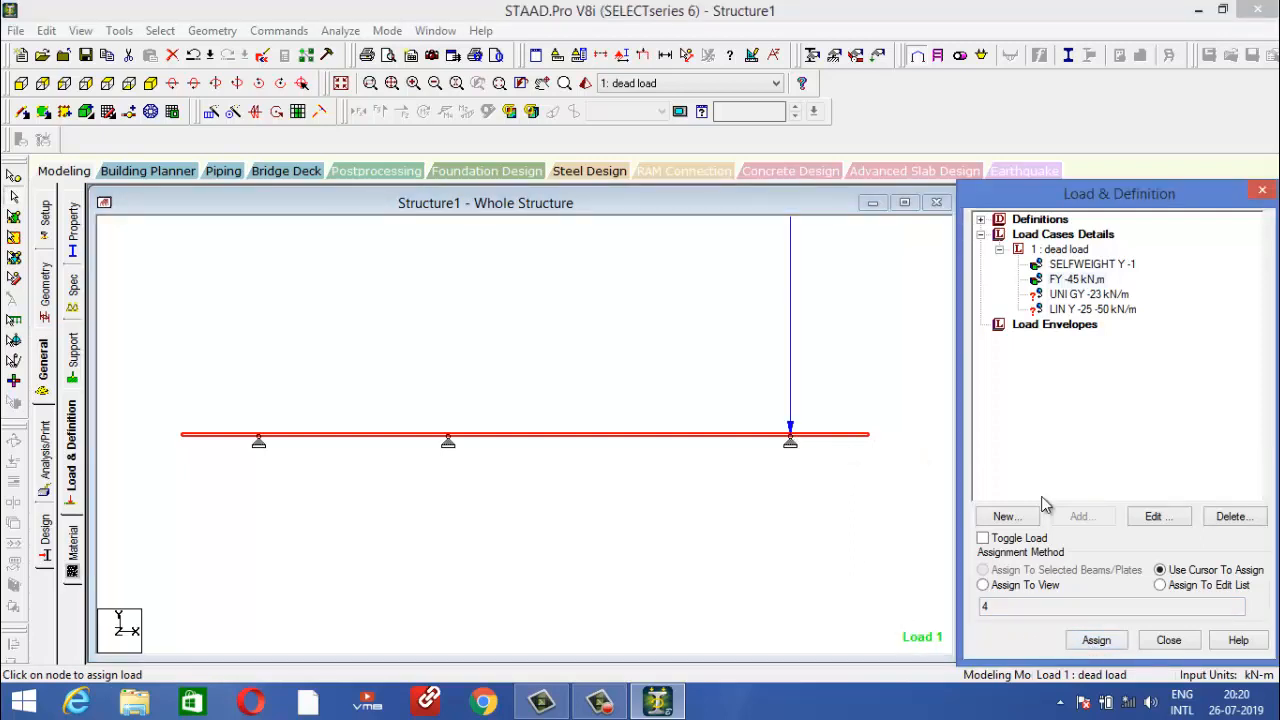
Assign the -23 kN/m uniform load to beam 2, between the left and middle supports.
click(1100, 294)
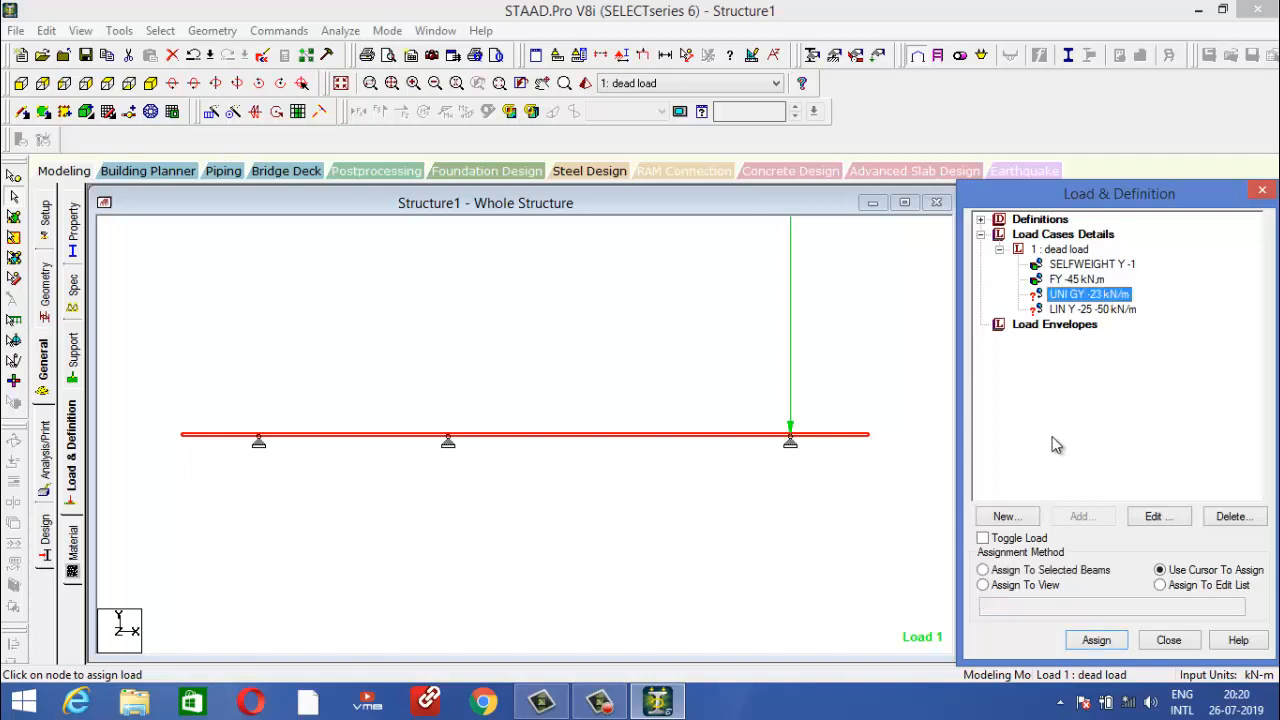
click(1110, 642)
click(316, 437)
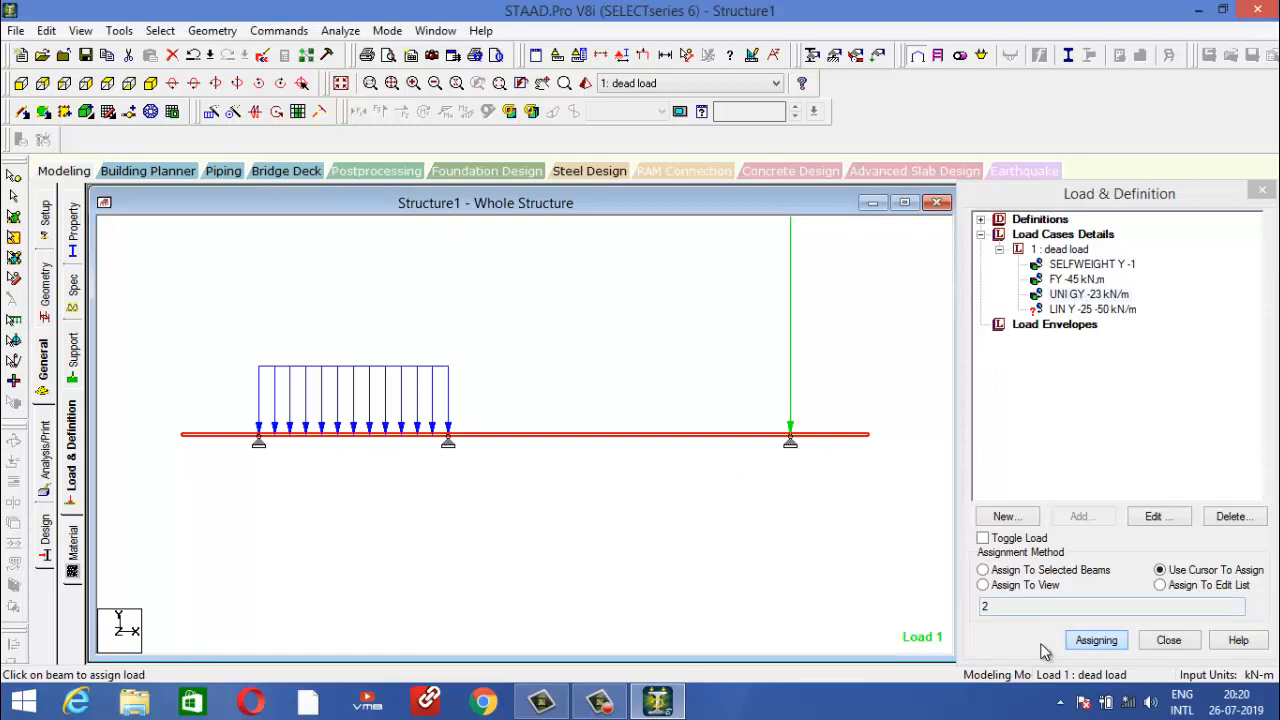
click(1076, 641)
Assign the linear varying load of -25 to -50 kN/m to beam 3, between the middle and right supports.
click(1092, 310)
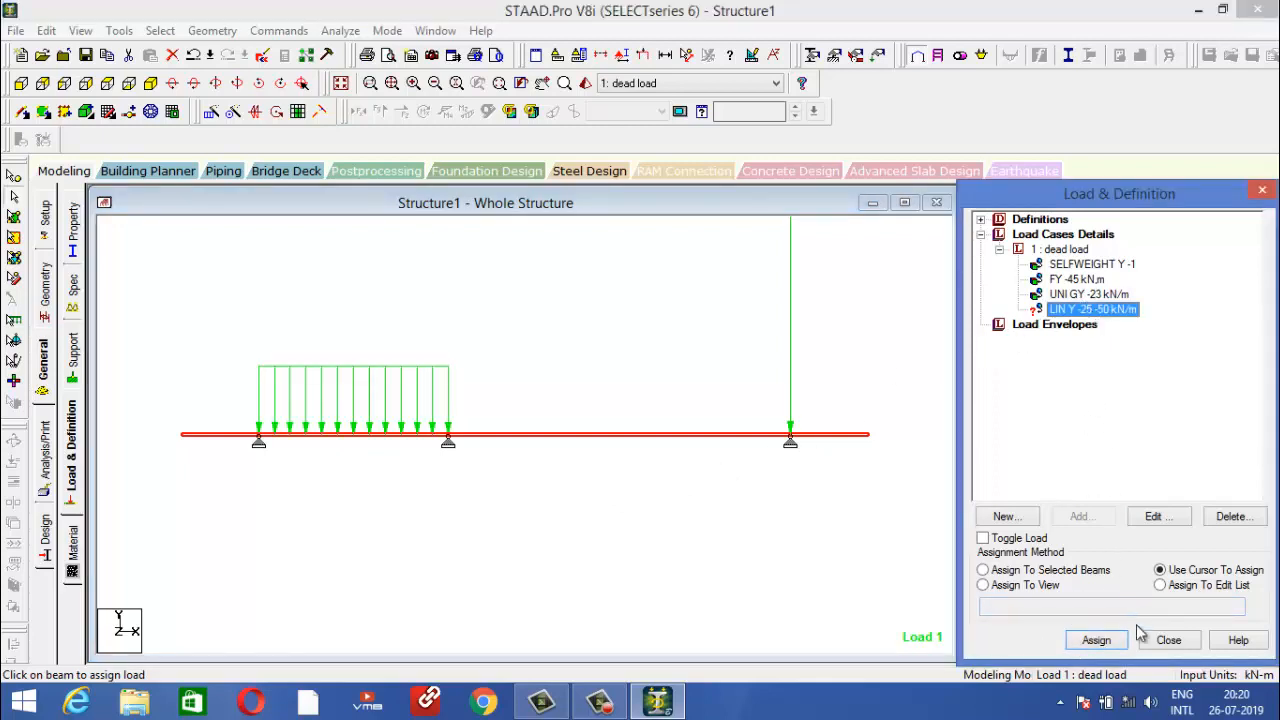
click(1095, 645)
click(710, 432)
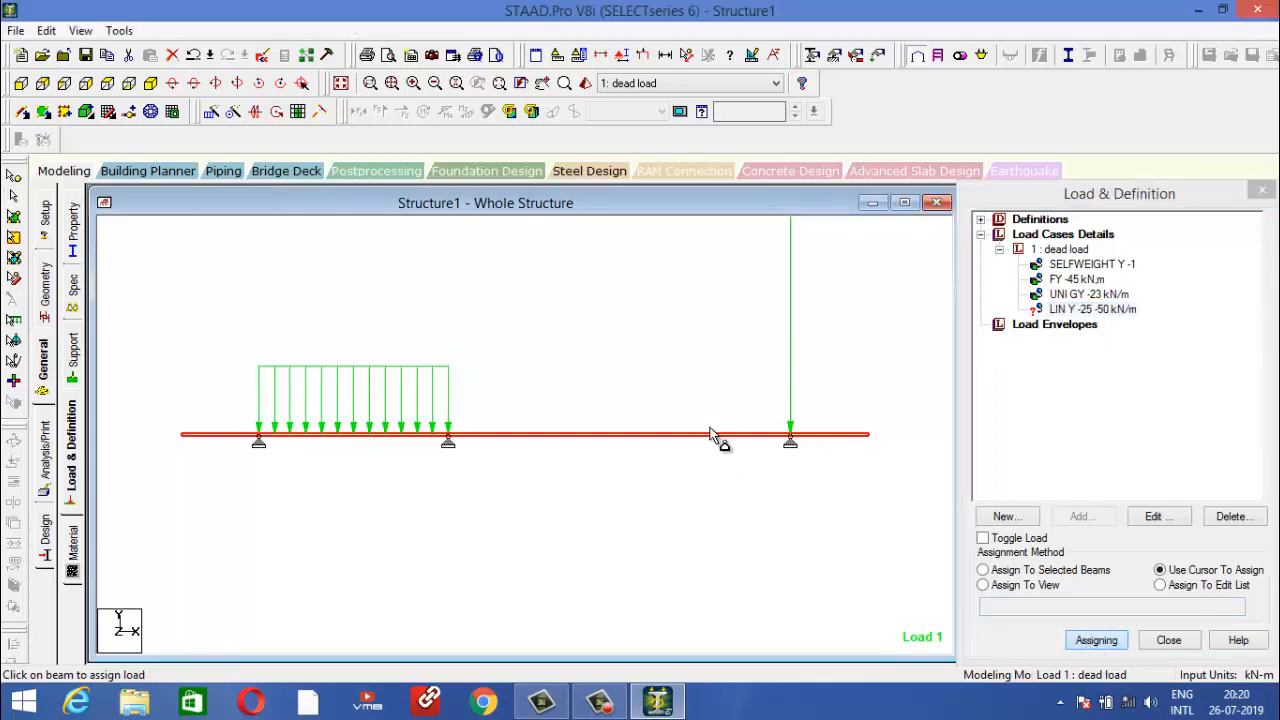
click(708, 434)
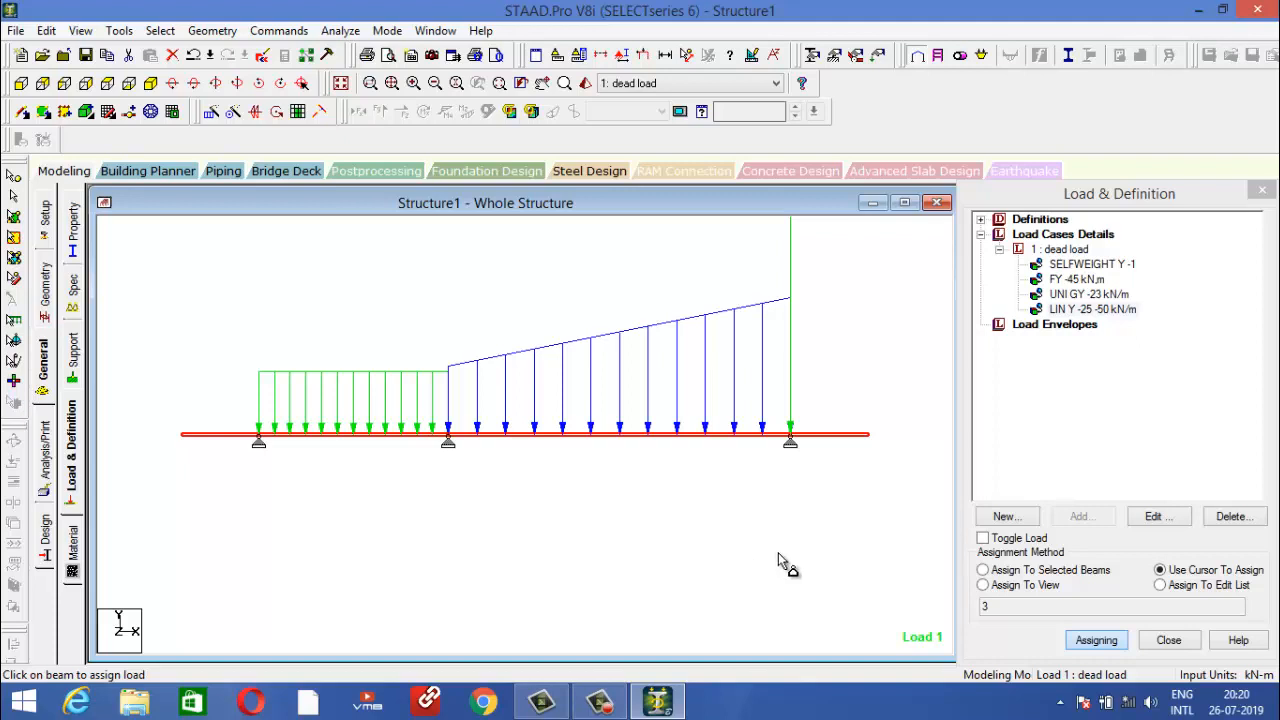
click(1114, 645)
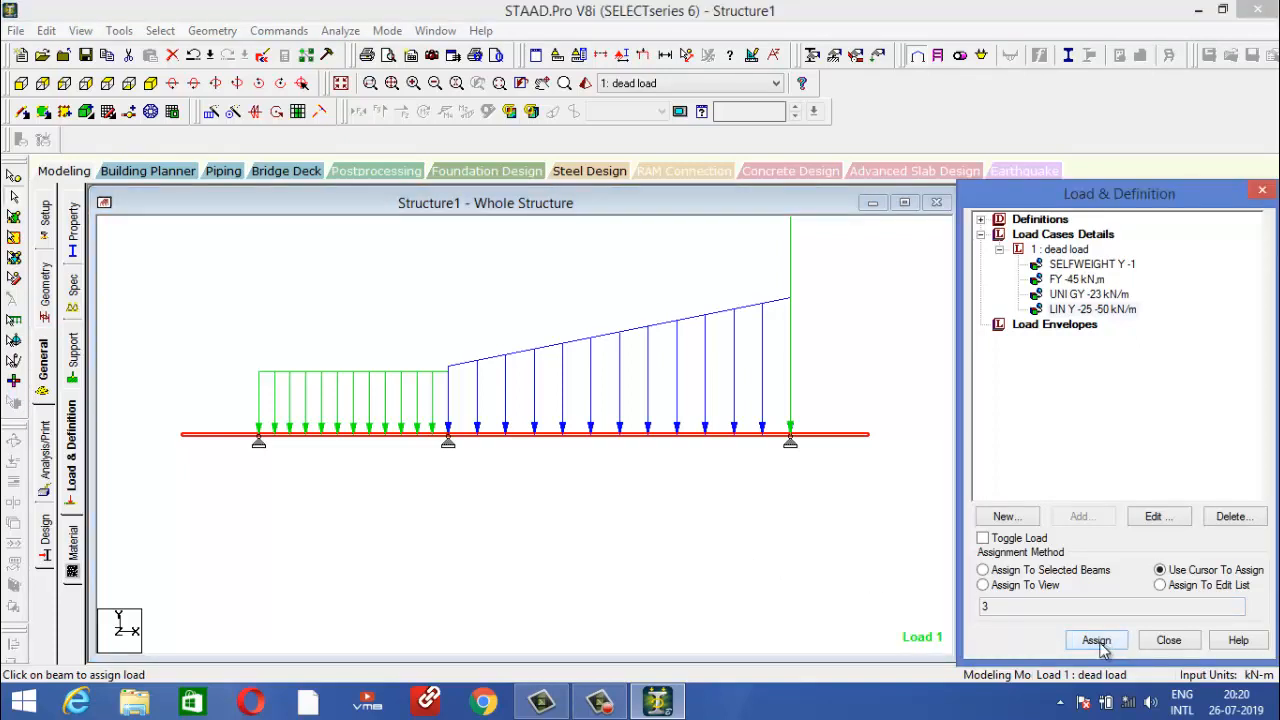
Add a nodal load with a moment My of 12 kNm to the dead load case.
click(1062, 309)
click(1060, 249)
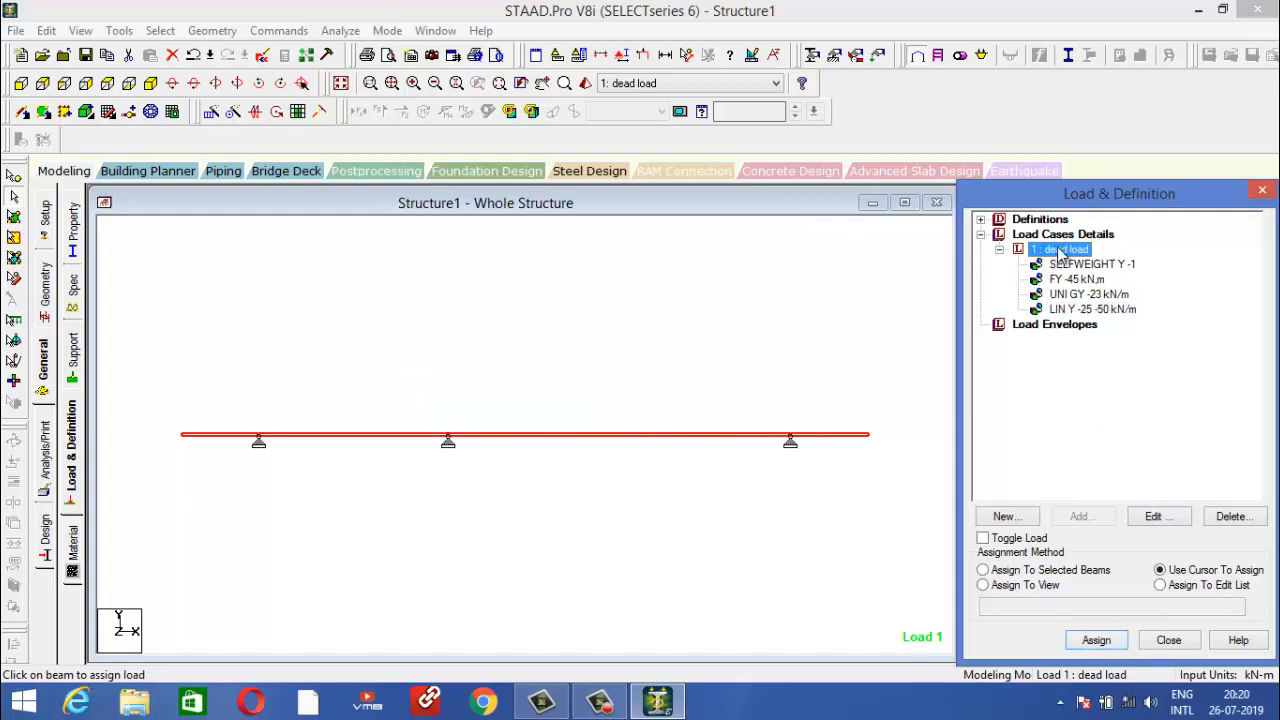
click(1080, 516)
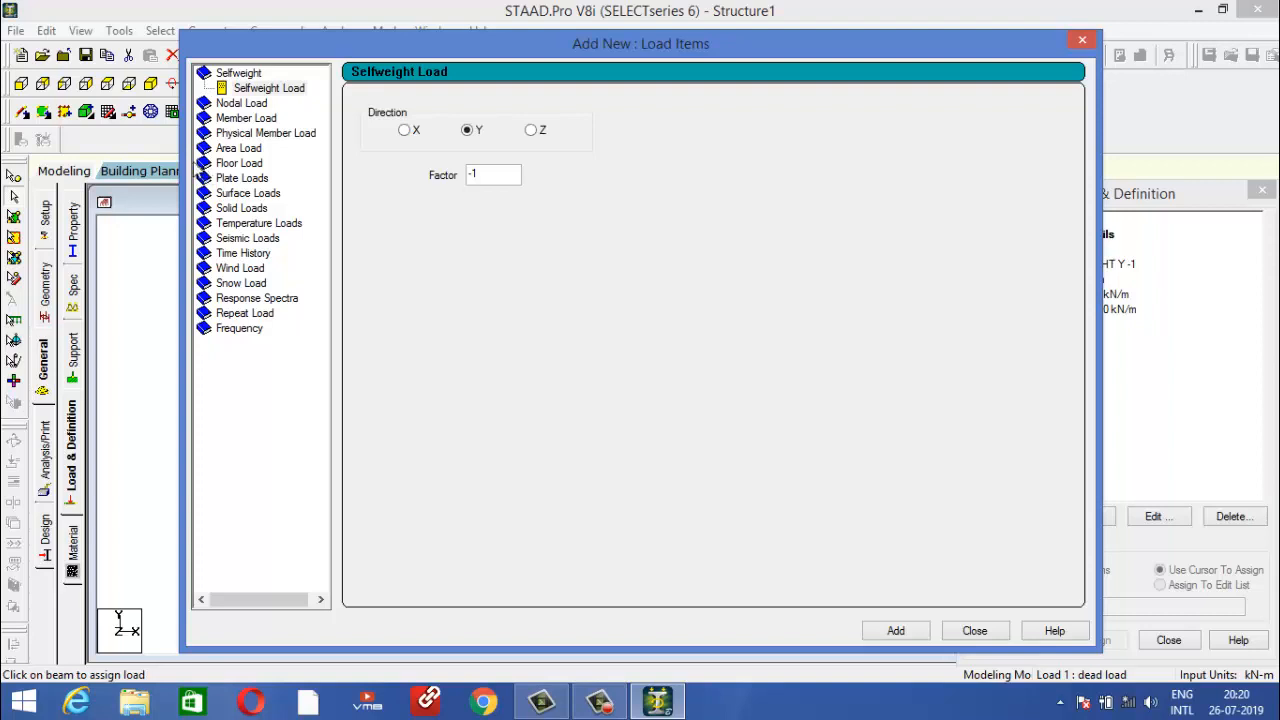
click(248, 103)
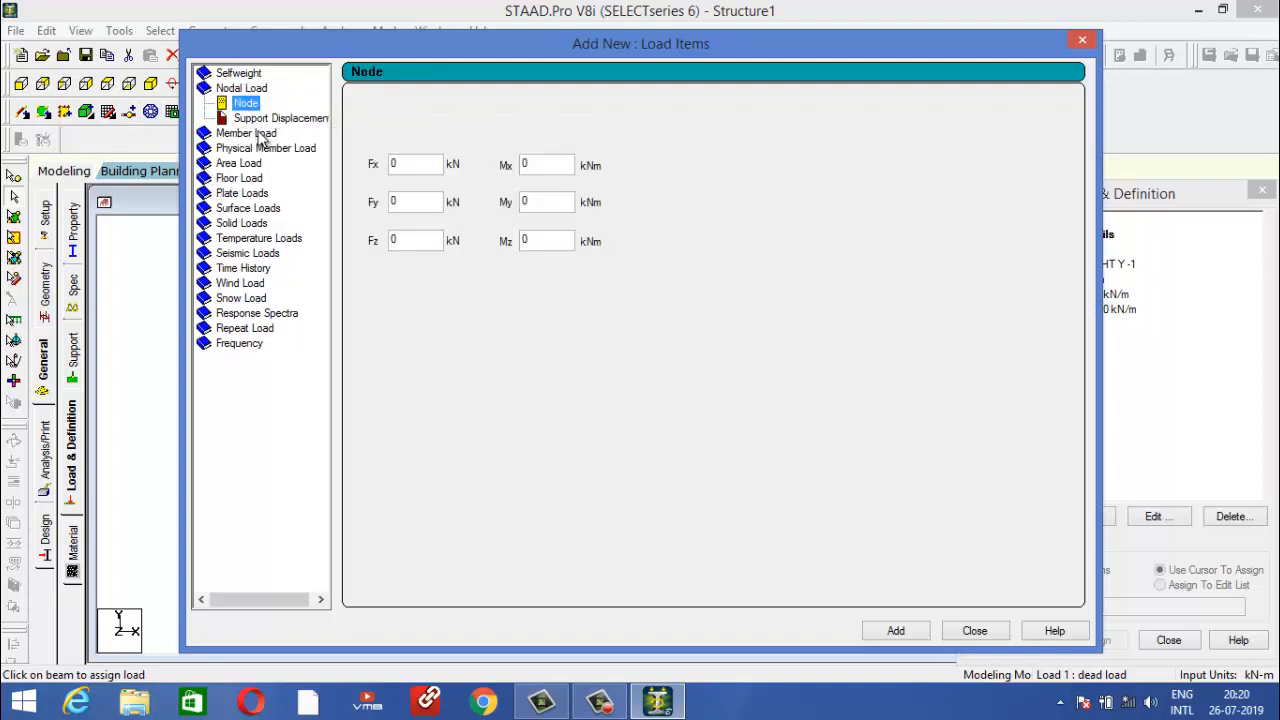
click(258, 133)
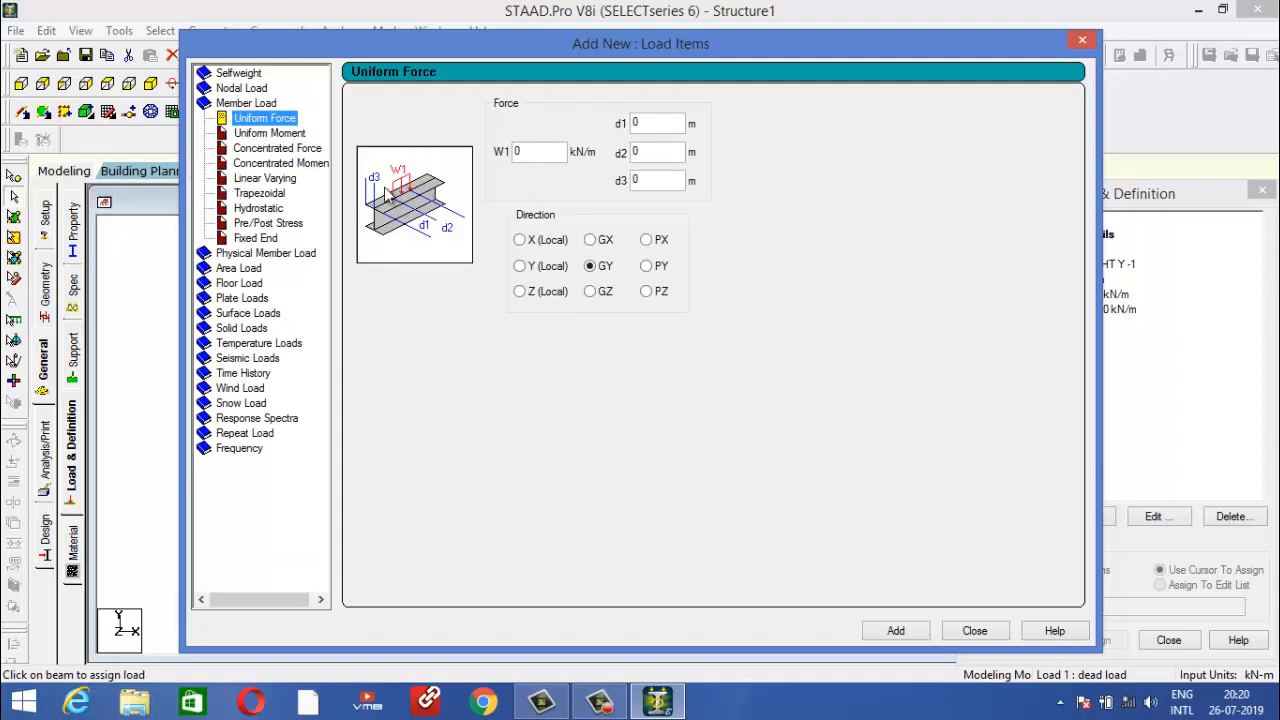
click(268, 134)
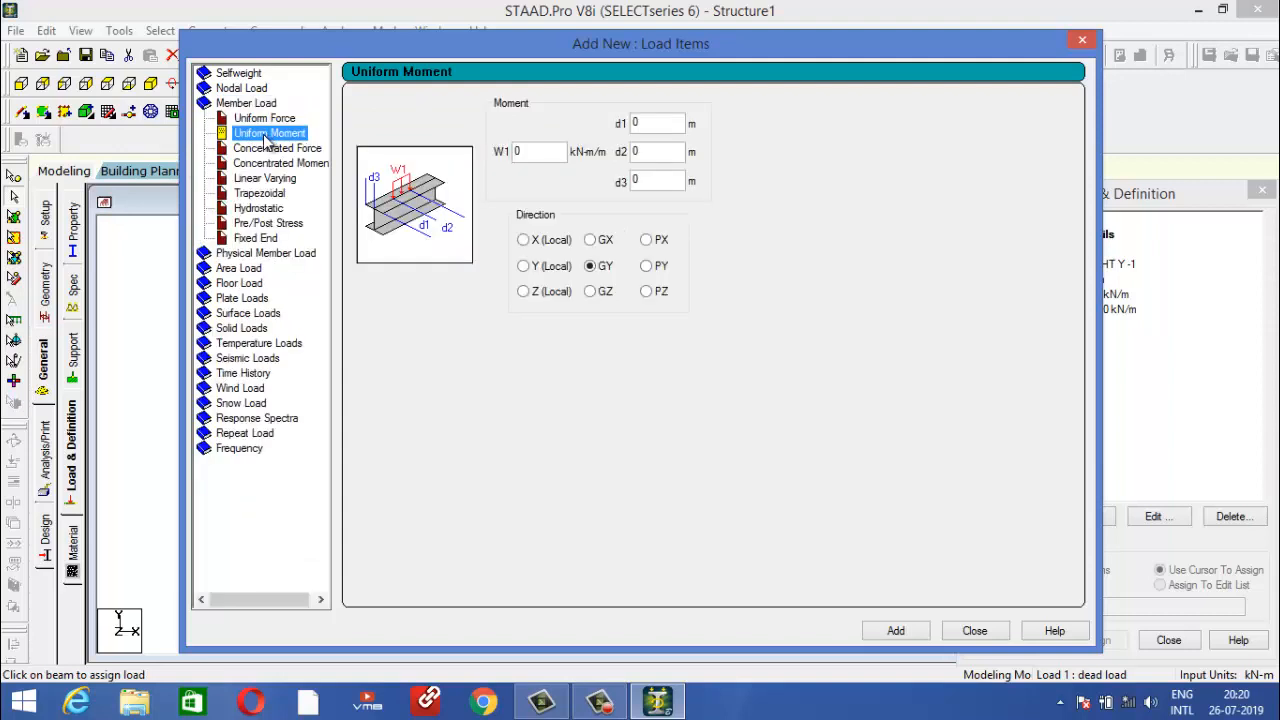
click(243, 89)
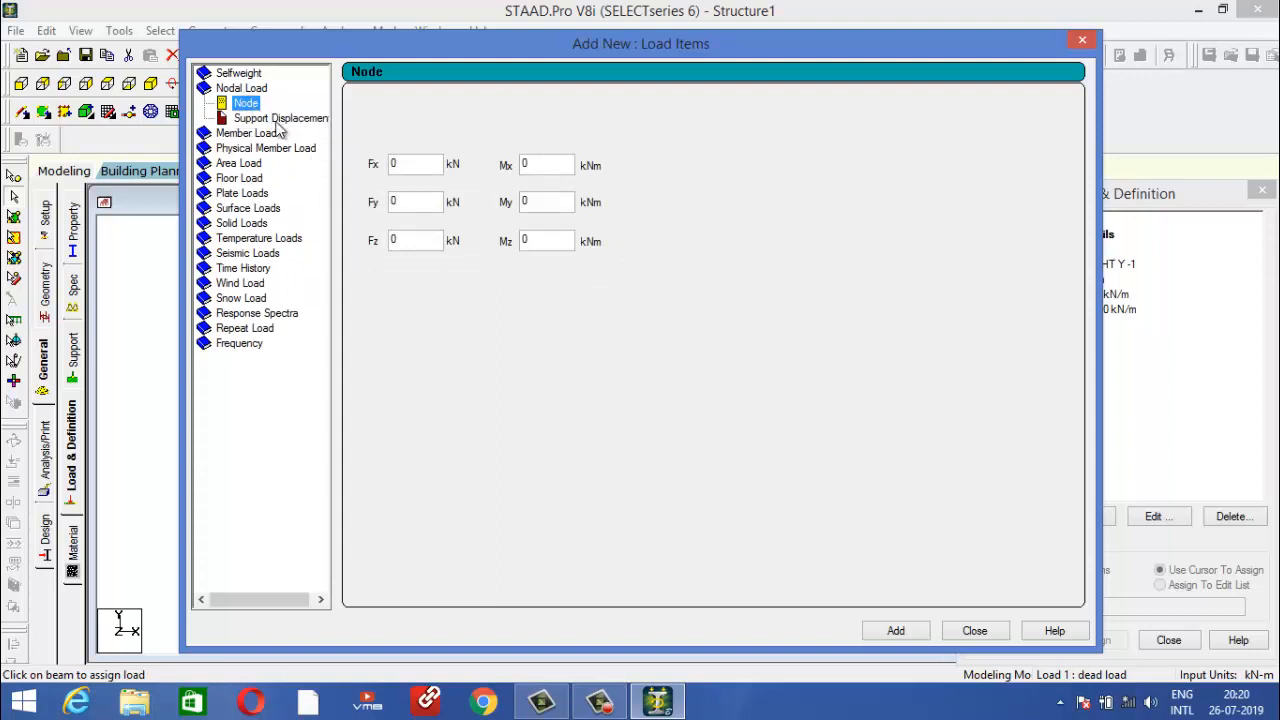
click(538, 201)
double_click(538, 201)
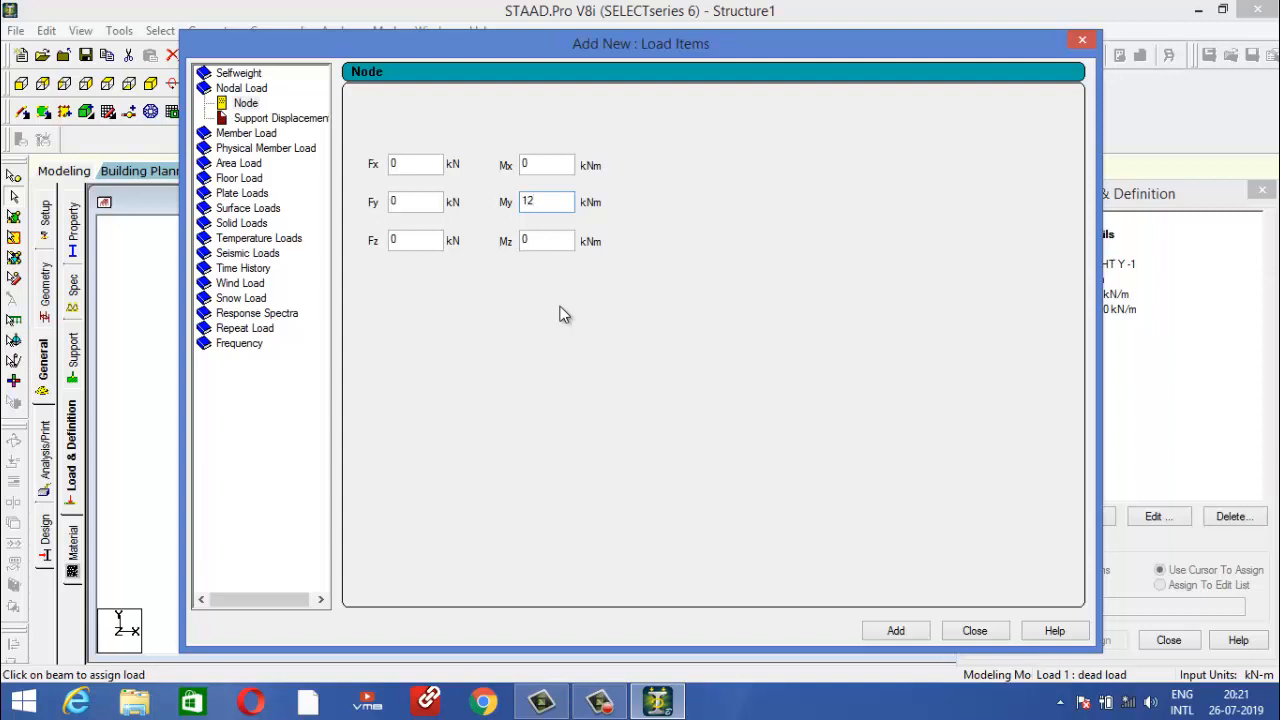
click(905, 633)
Add a triangular linear varying member load with W3 of -10 kN/m in local Y to the dead load case.
click(222, 134)
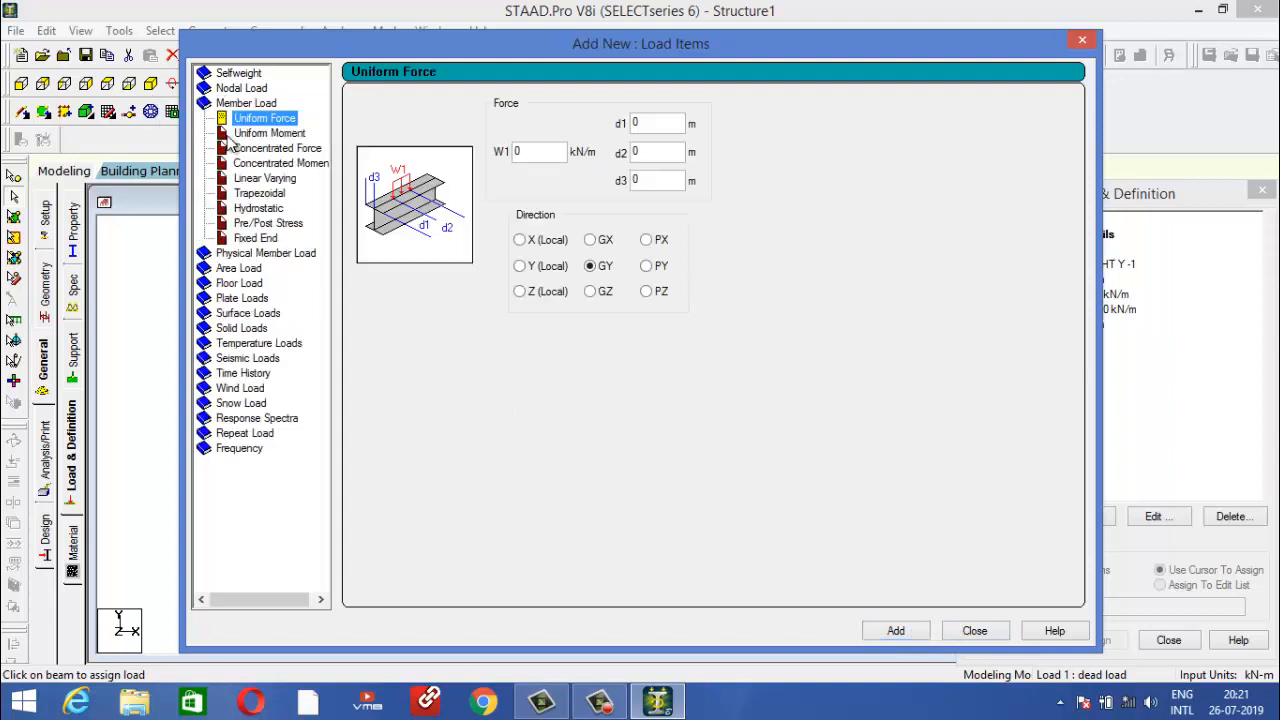
click(275, 178)
click(279, 193)
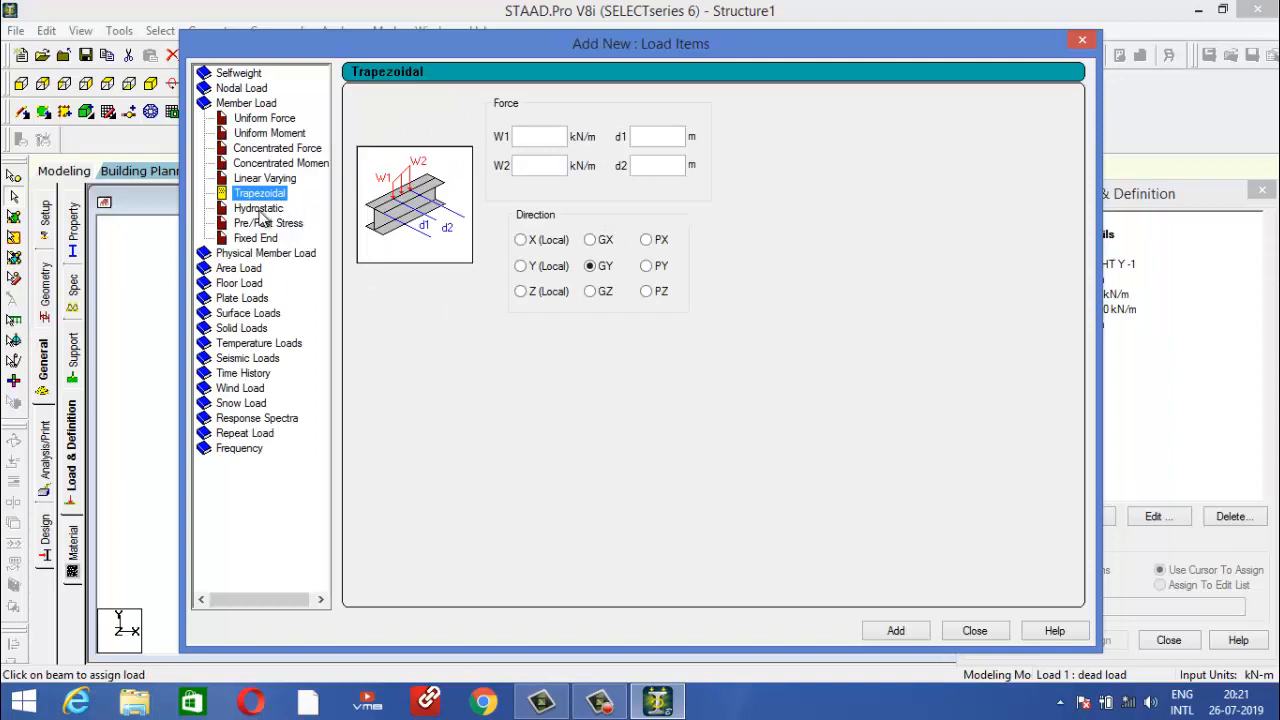
click(259, 209)
click(258, 193)
click(266, 178)
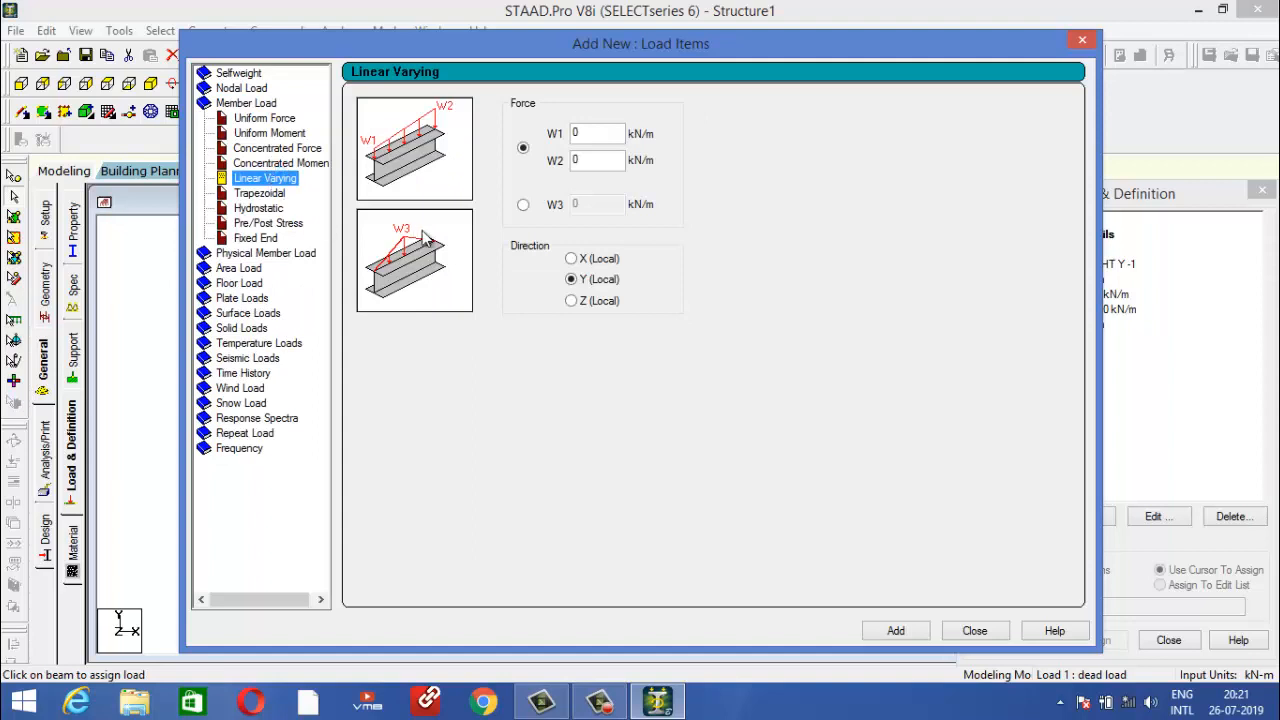
click(522, 205)
drag(576, 202, 508, 202)
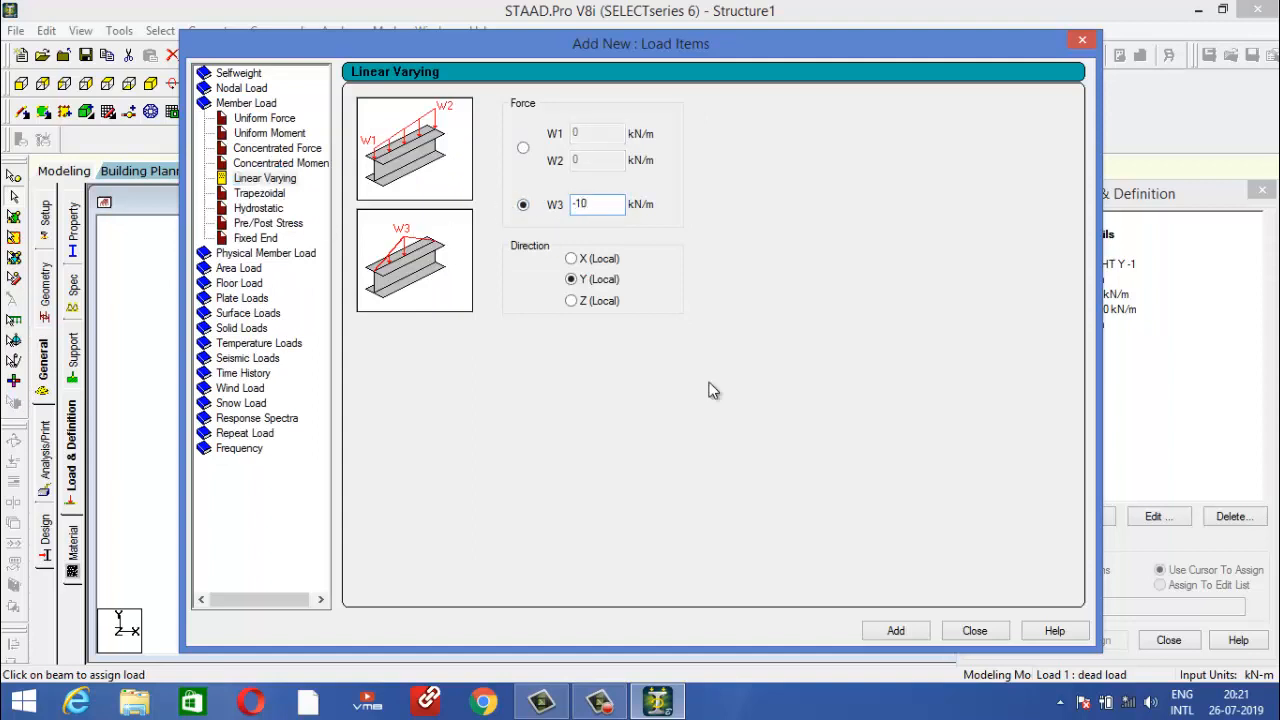
click(896, 631)
click(972, 632)
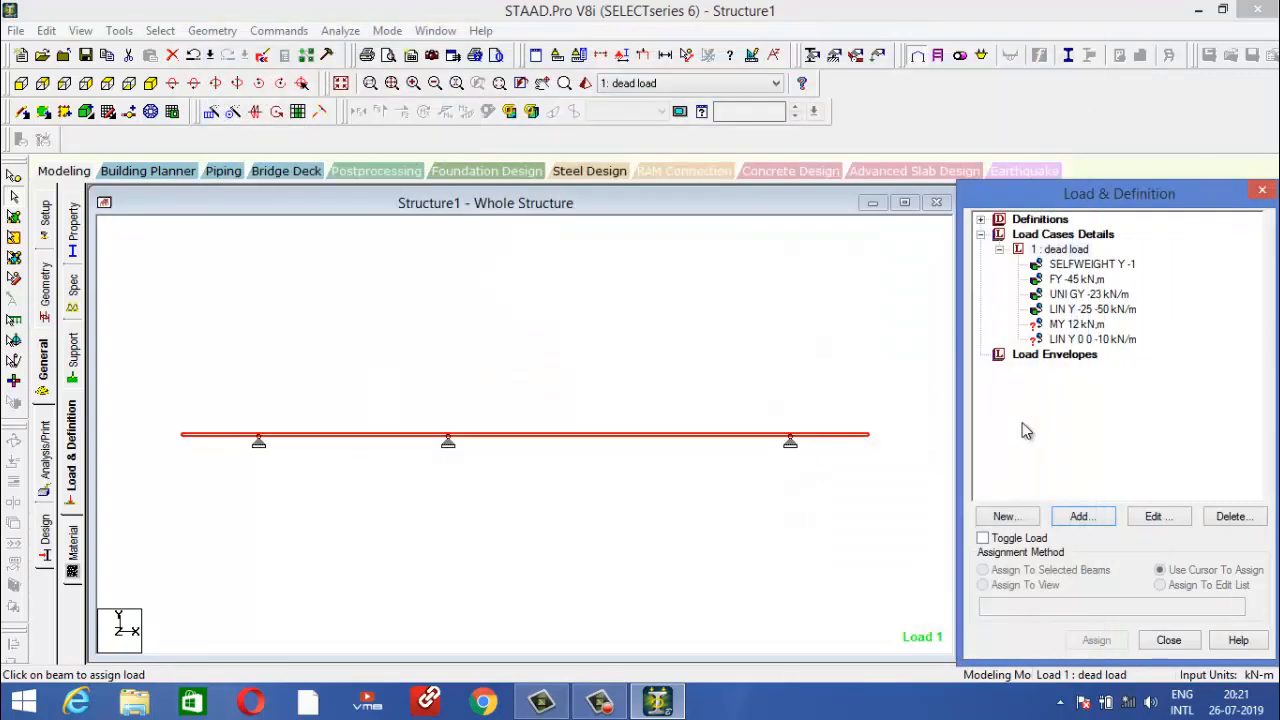
Assign the 12 kNm My nodal moment to node 5, at the beam's right free end.
click(1062, 325)
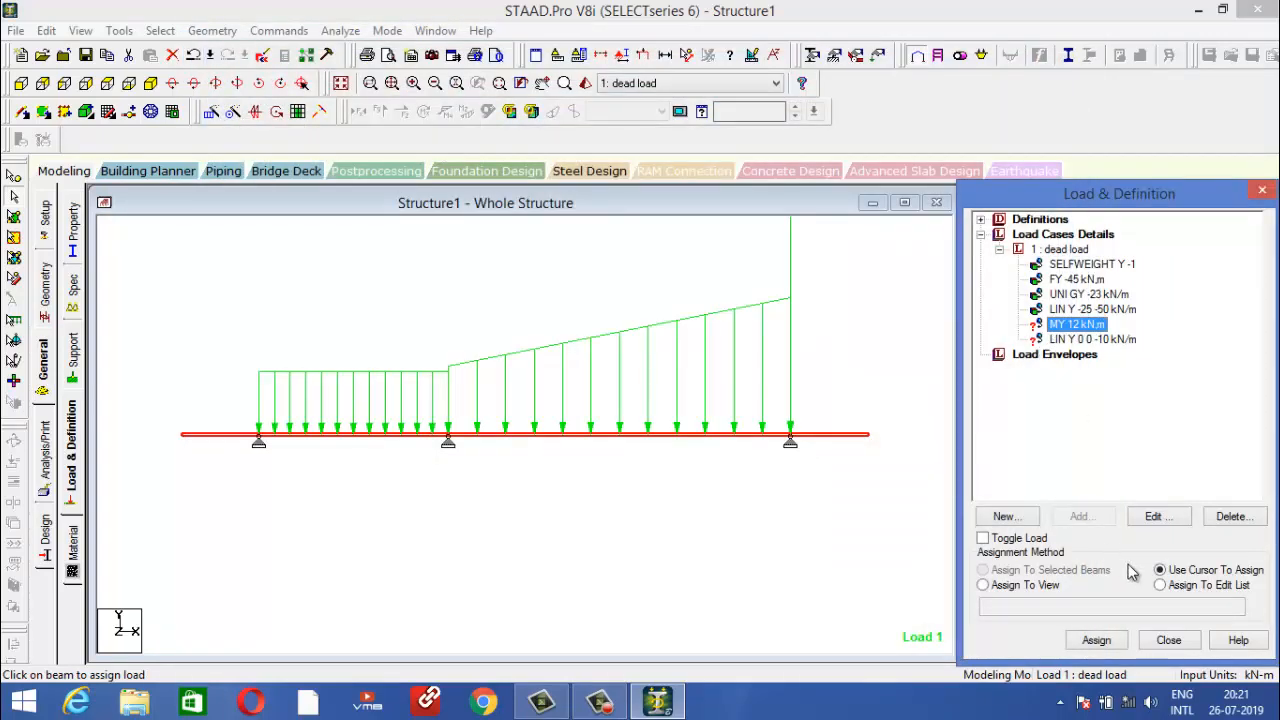
click(1097, 640)
click(866, 437)
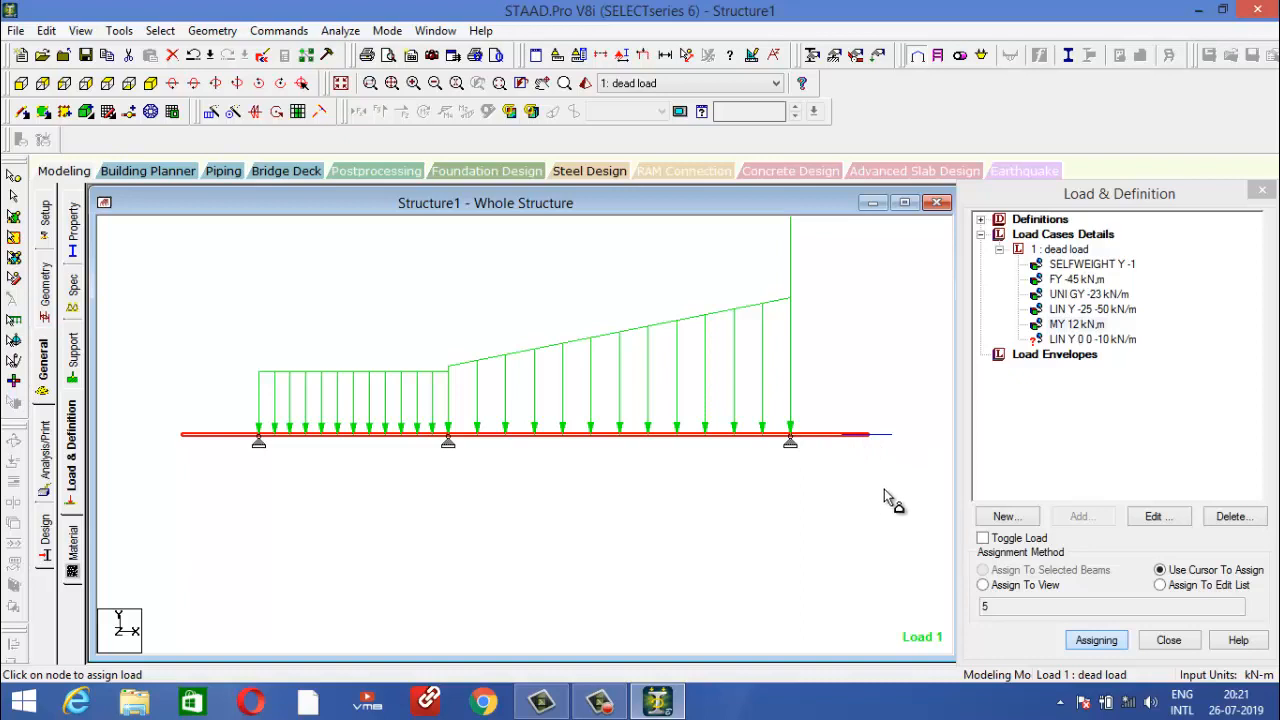
click(1104, 645)
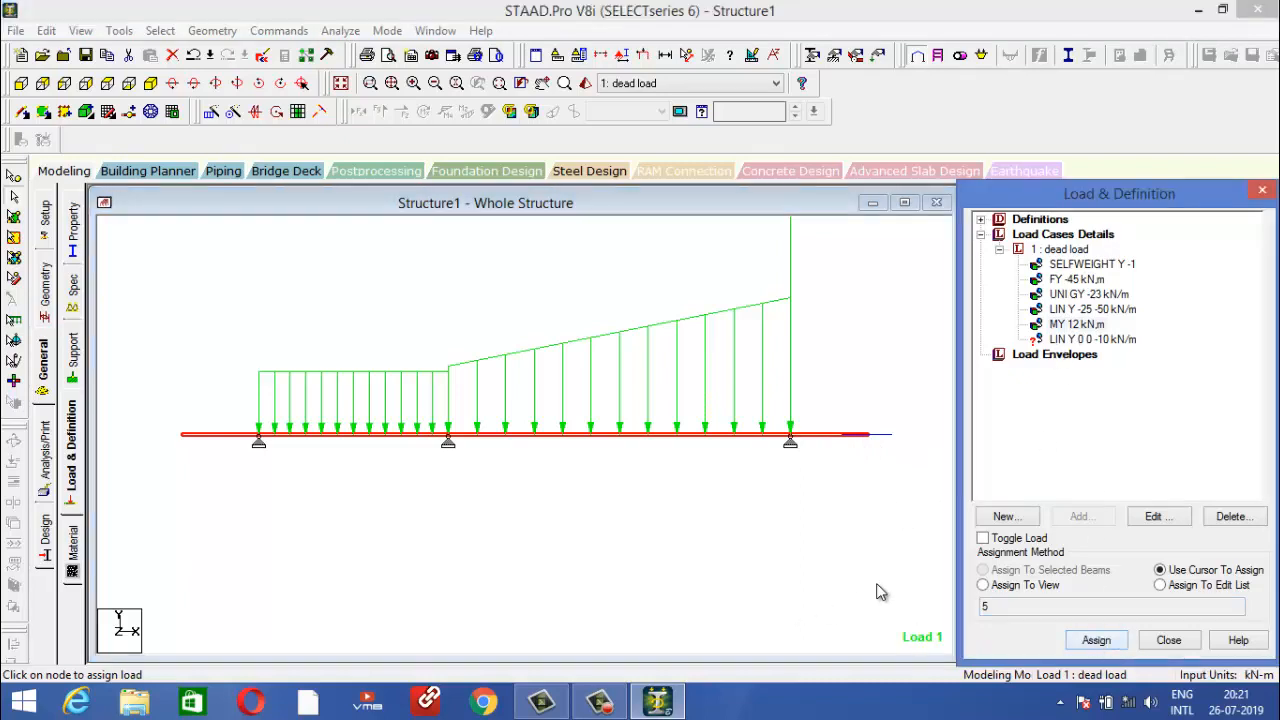
Assign the triangular linear load of -10 kN/m to beams 1 and 4, the overhangs at both ends of the beam.
click(1058, 341)
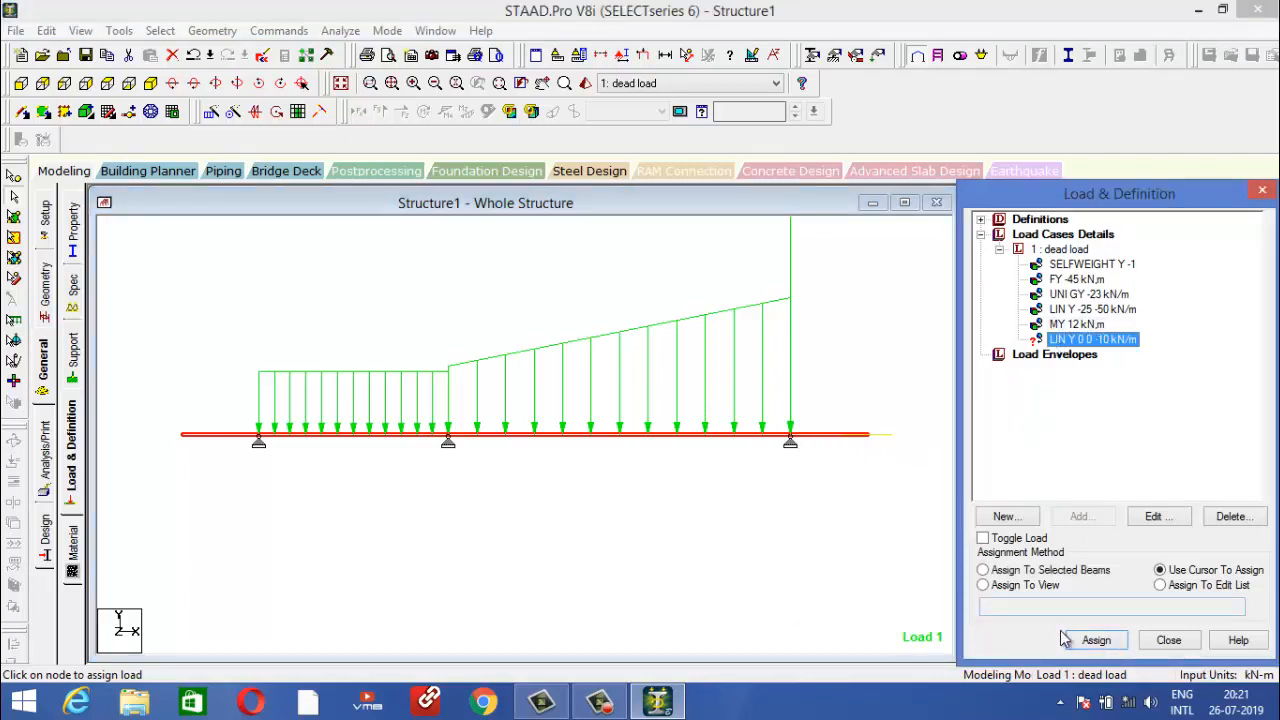
click(1090, 641)
click(204, 436)
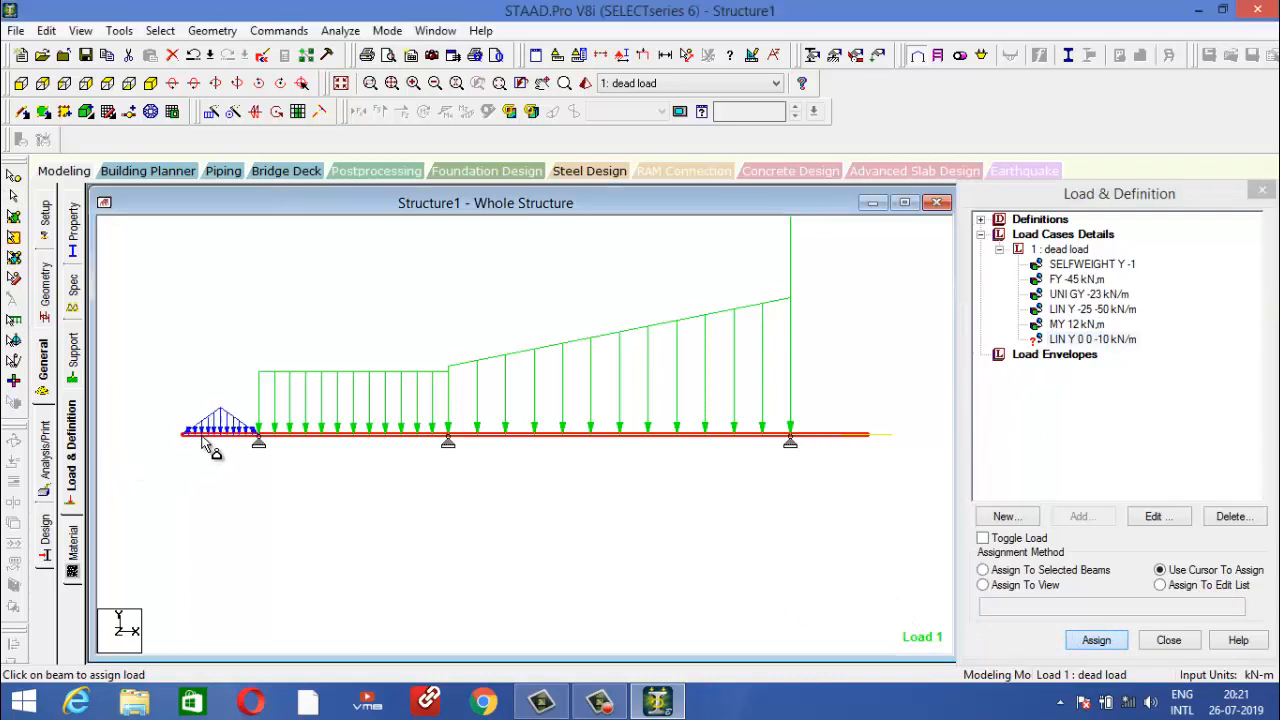
click(824, 434)
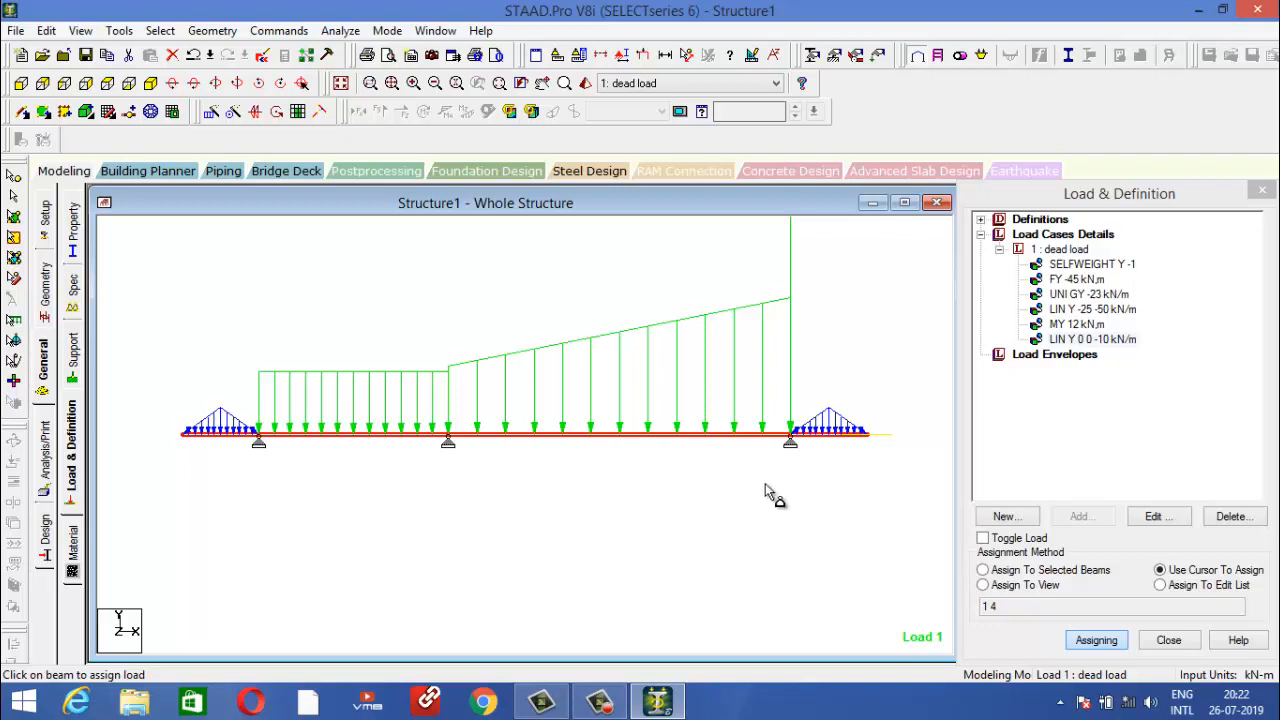
click(1122, 645)
Inspect the beam in the 3D rendered view, then close that view.
click(561, 86)
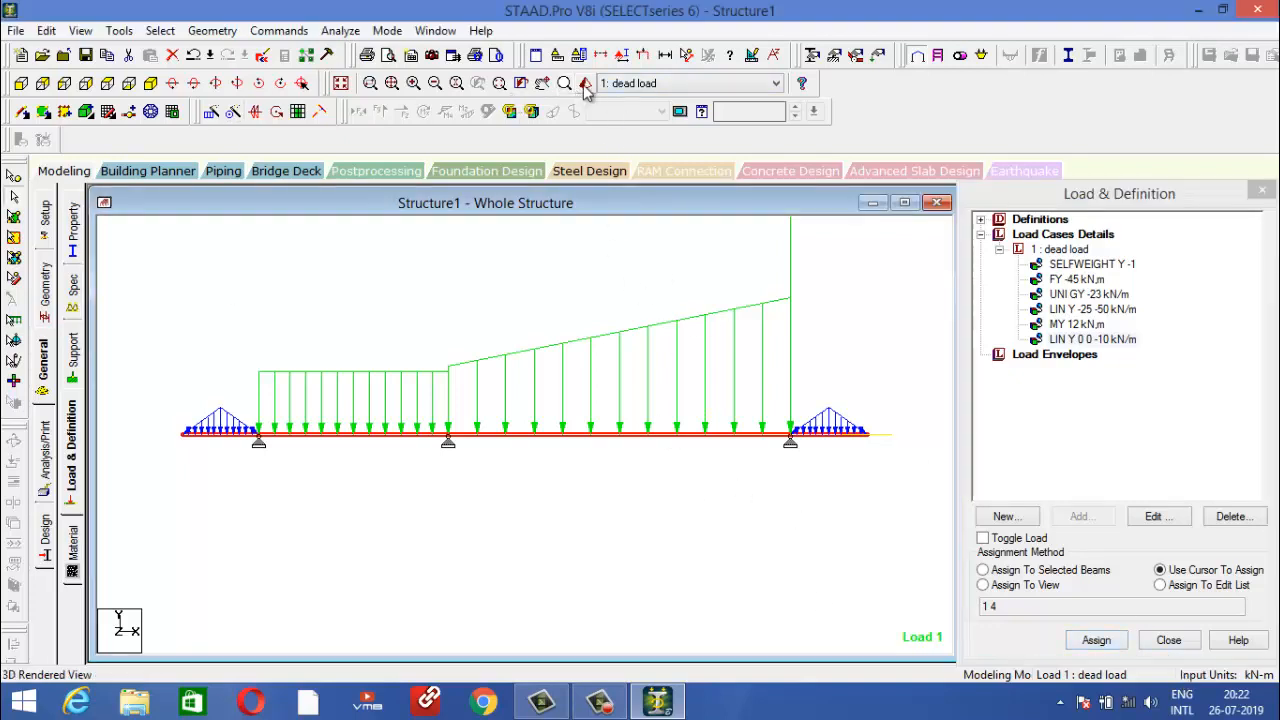
scroll(708, 524, up, 5)
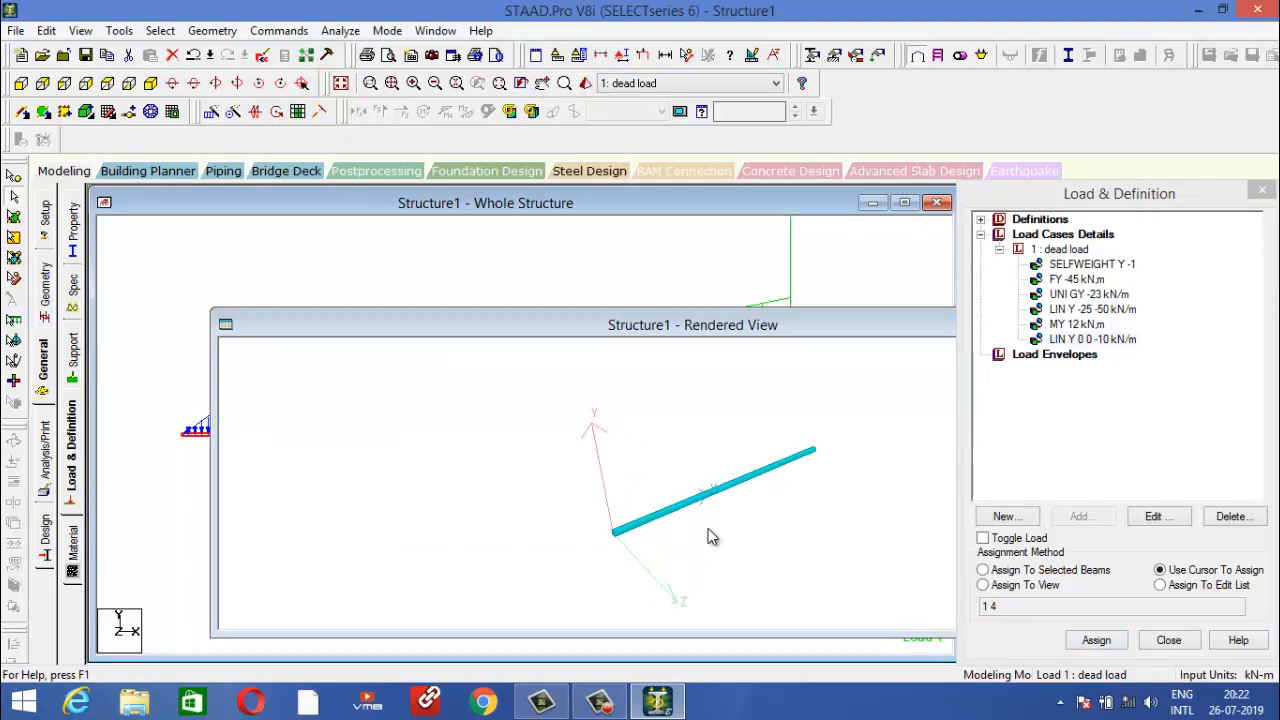
scroll(652, 543, up, 4)
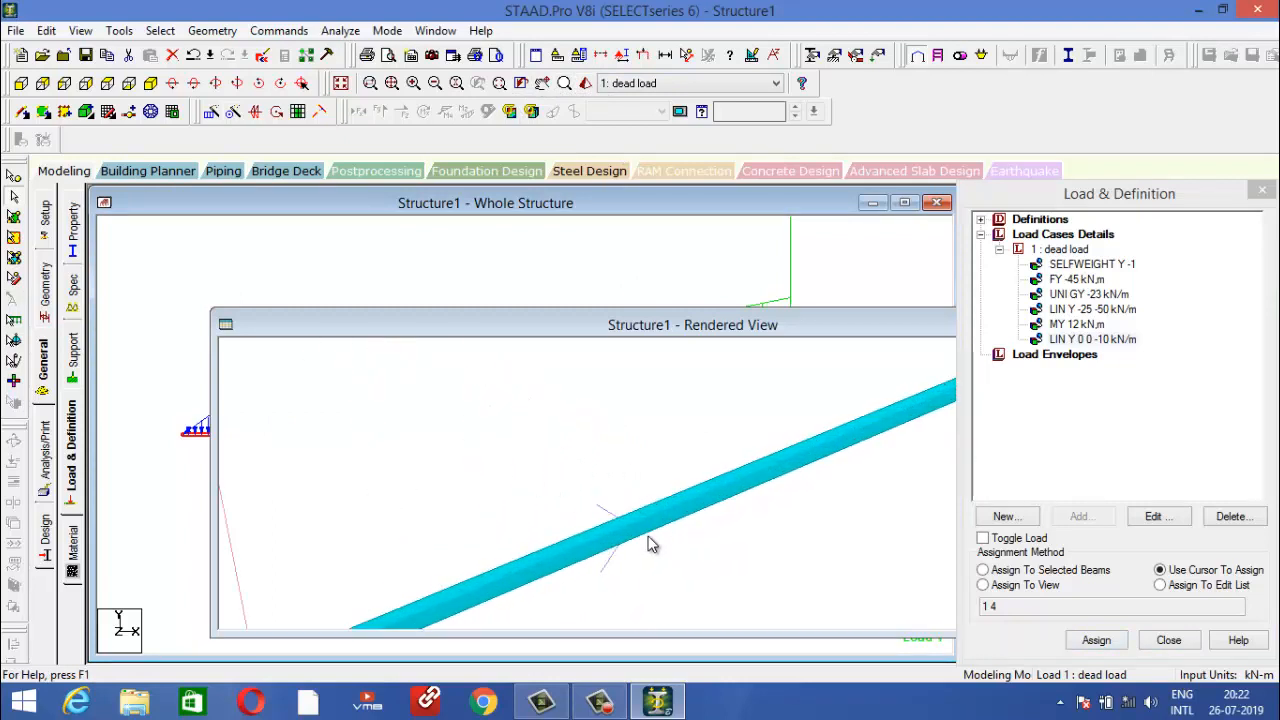
drag(705, 314, 426, 314)
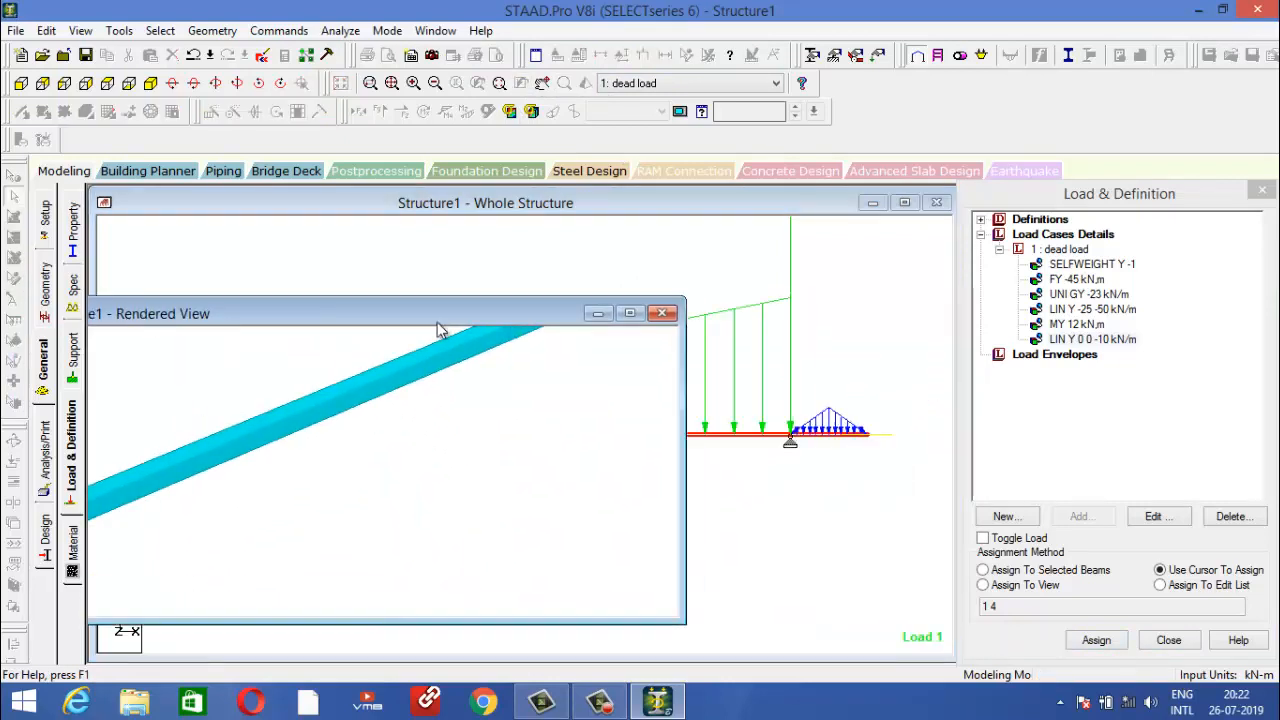
click(657, 314)
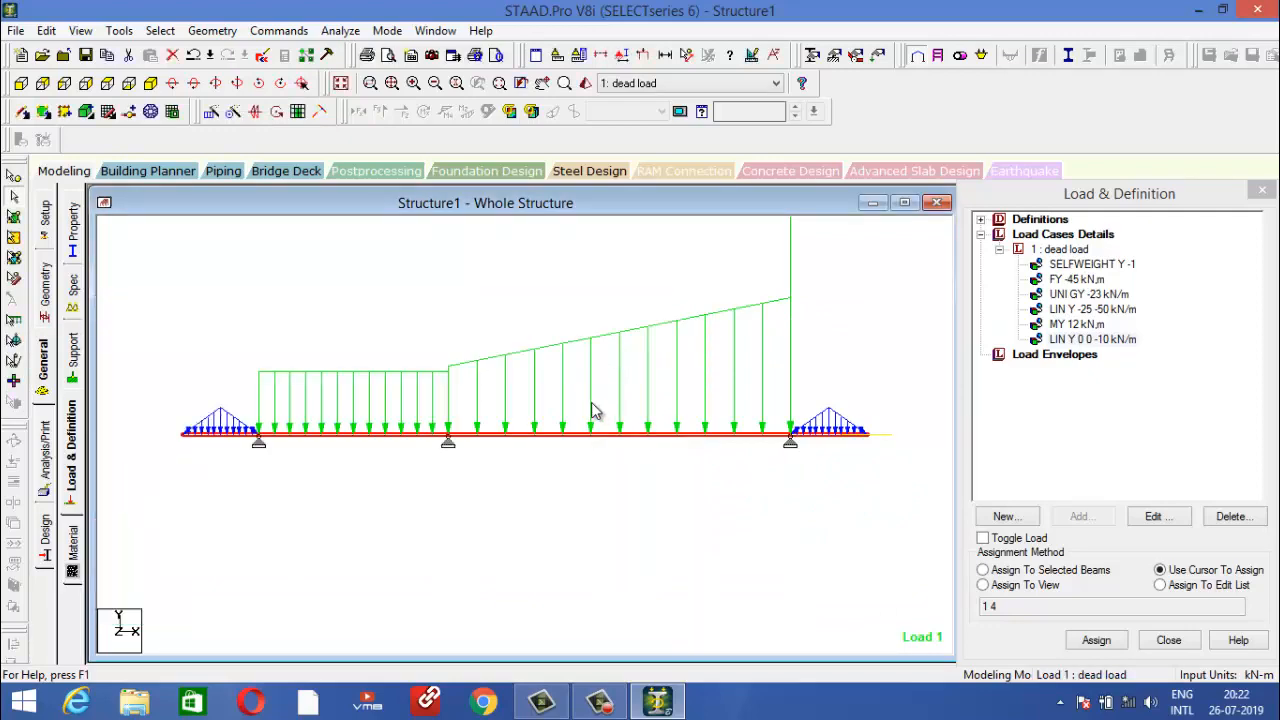
Add a Perform Analysis command with the print option All.
click(48, 458)
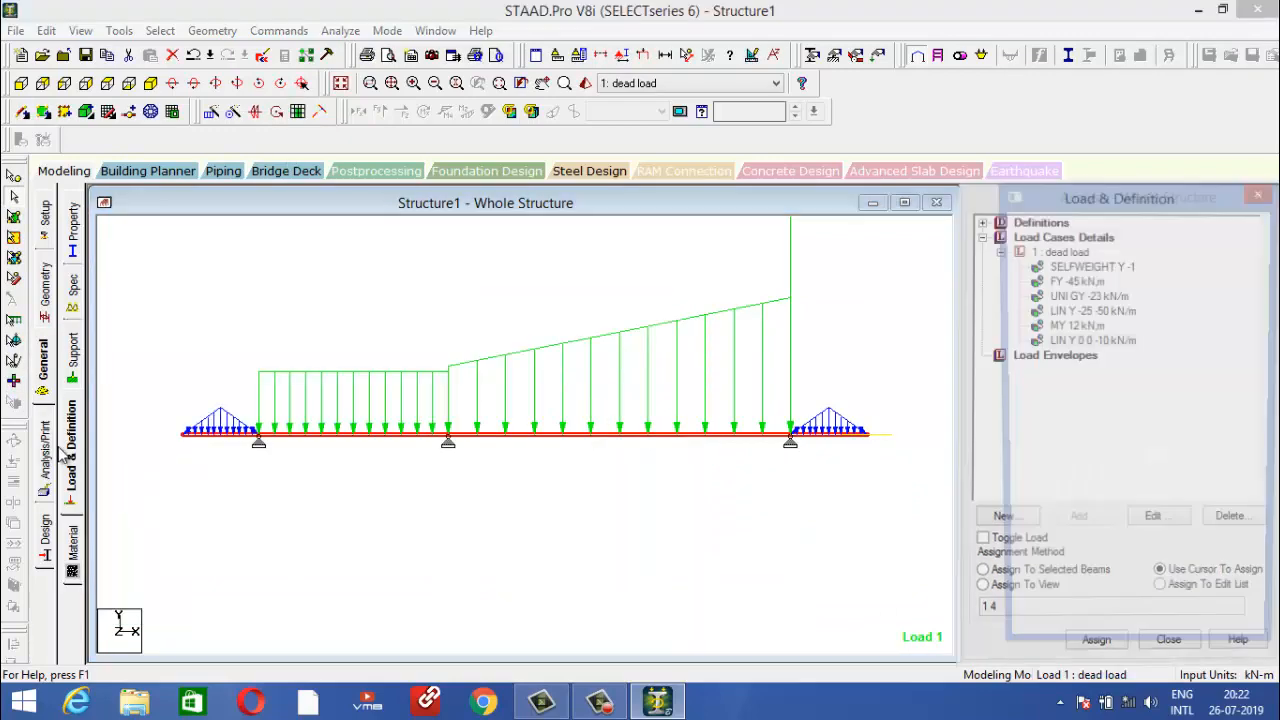
click(562, 401)
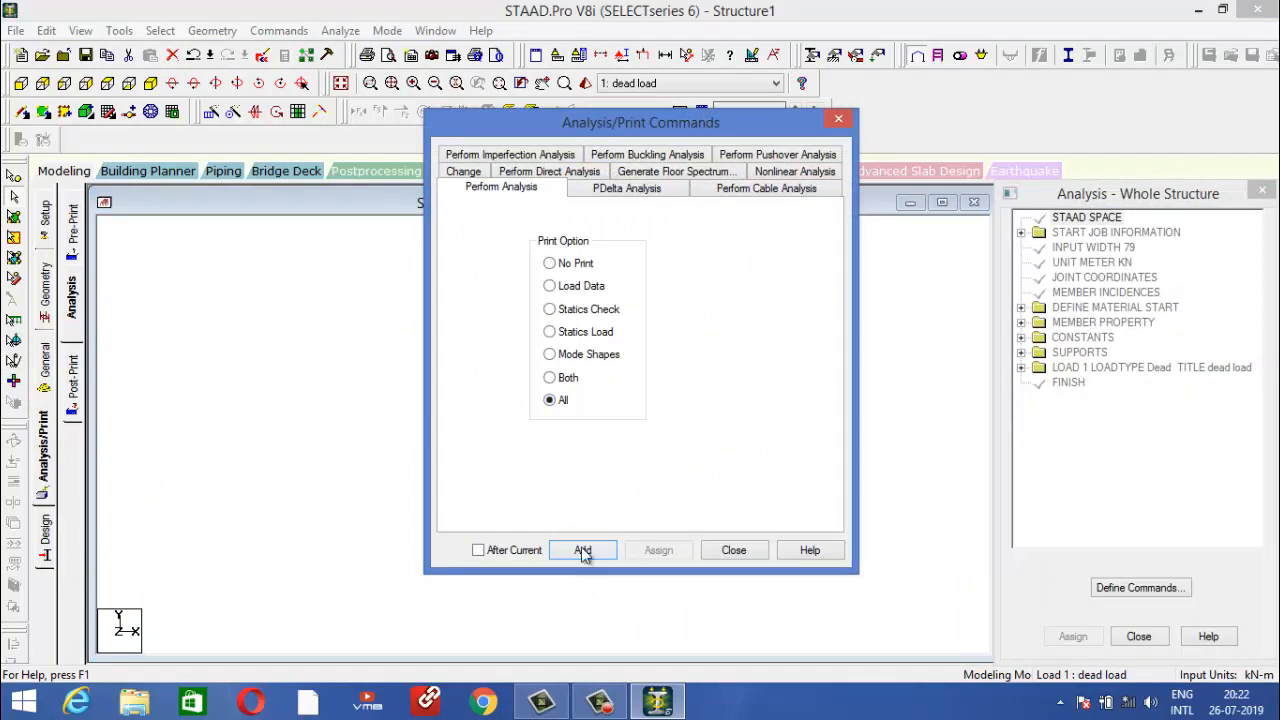
click(583, 550)
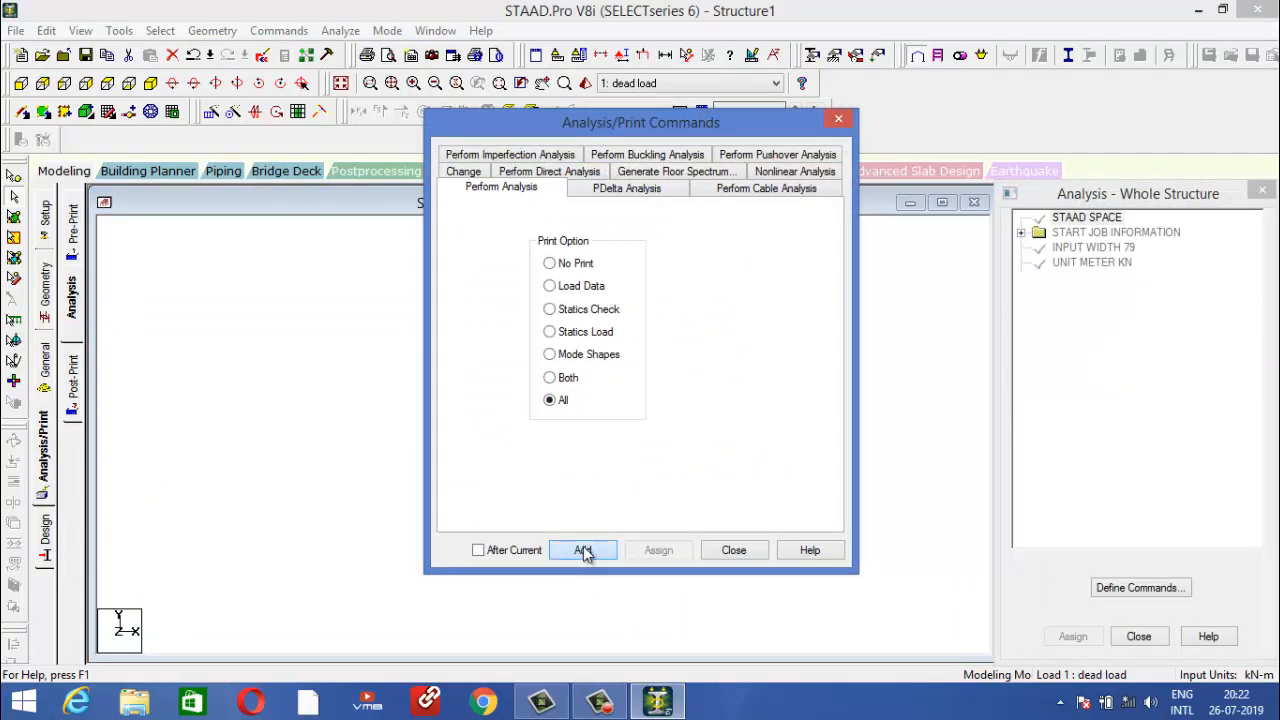
click(734, 550)
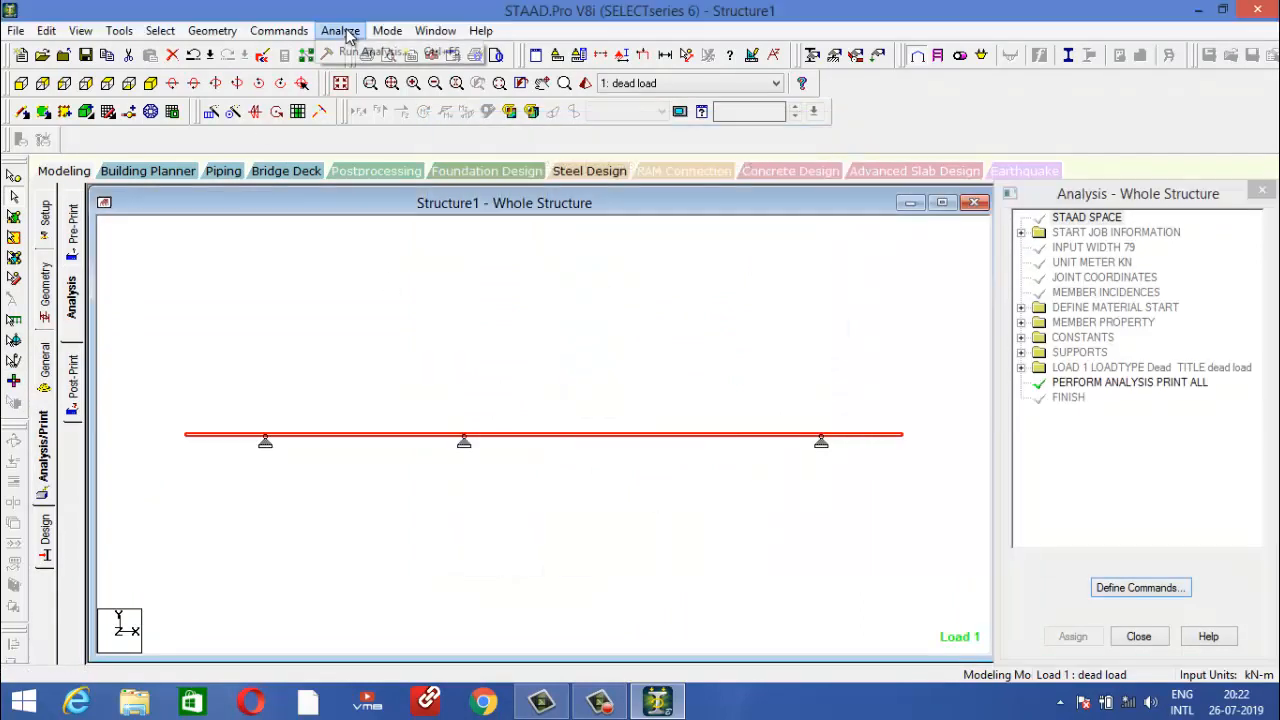
Run the analysis and close its report, staying in modeling mode.
click(340, 30)
click(357, 49)
click(526, 375)
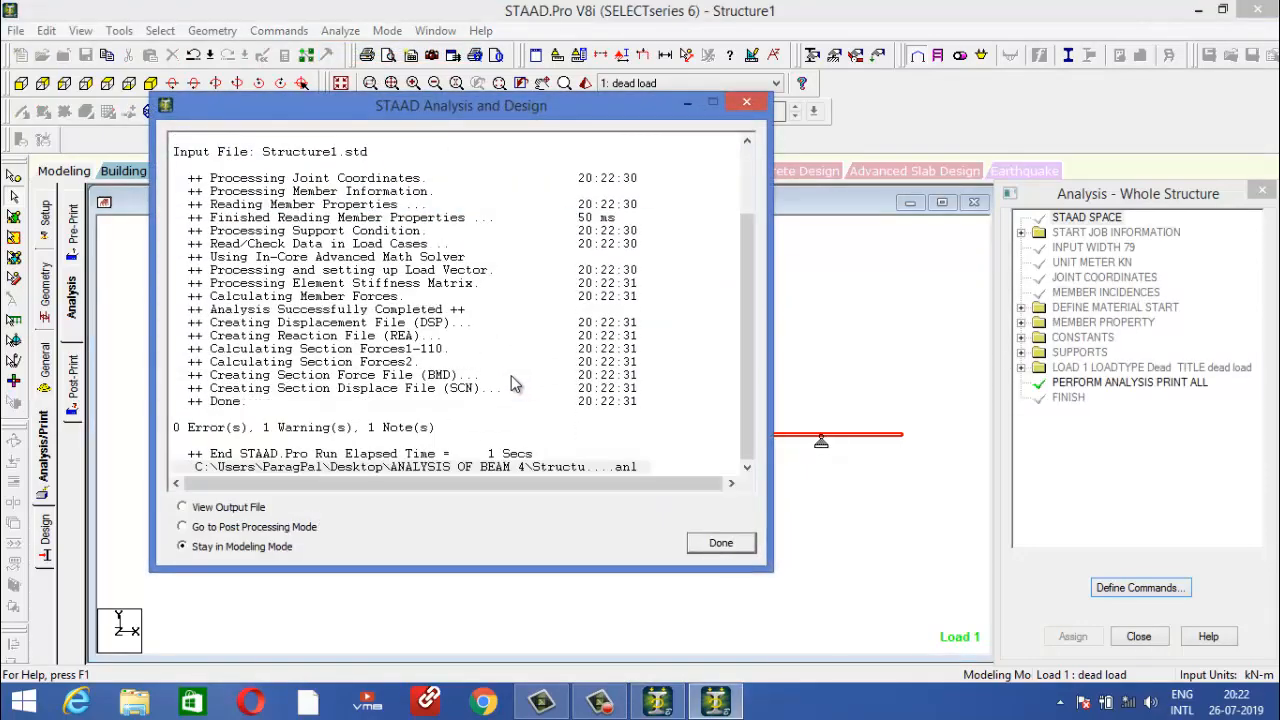
click(719, 546)
Switch to postprocessing with the dead load case selected for the results.
click(378, 171)
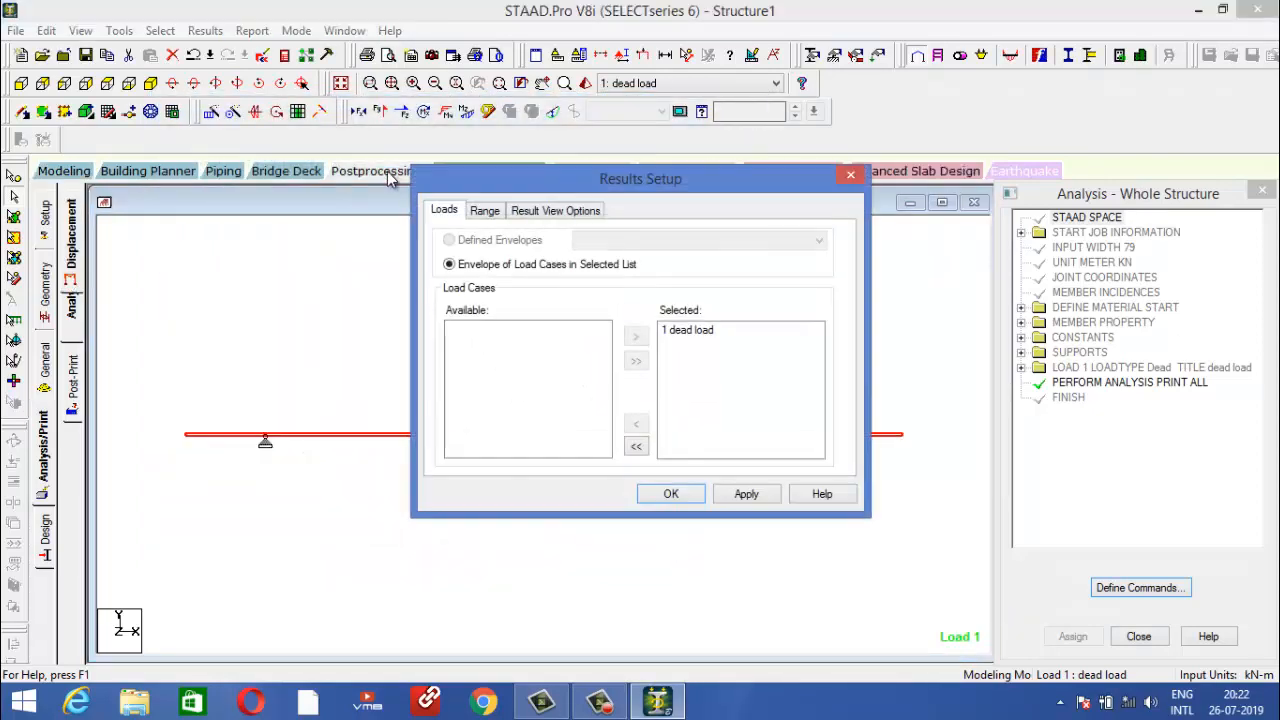
click(668, 493)
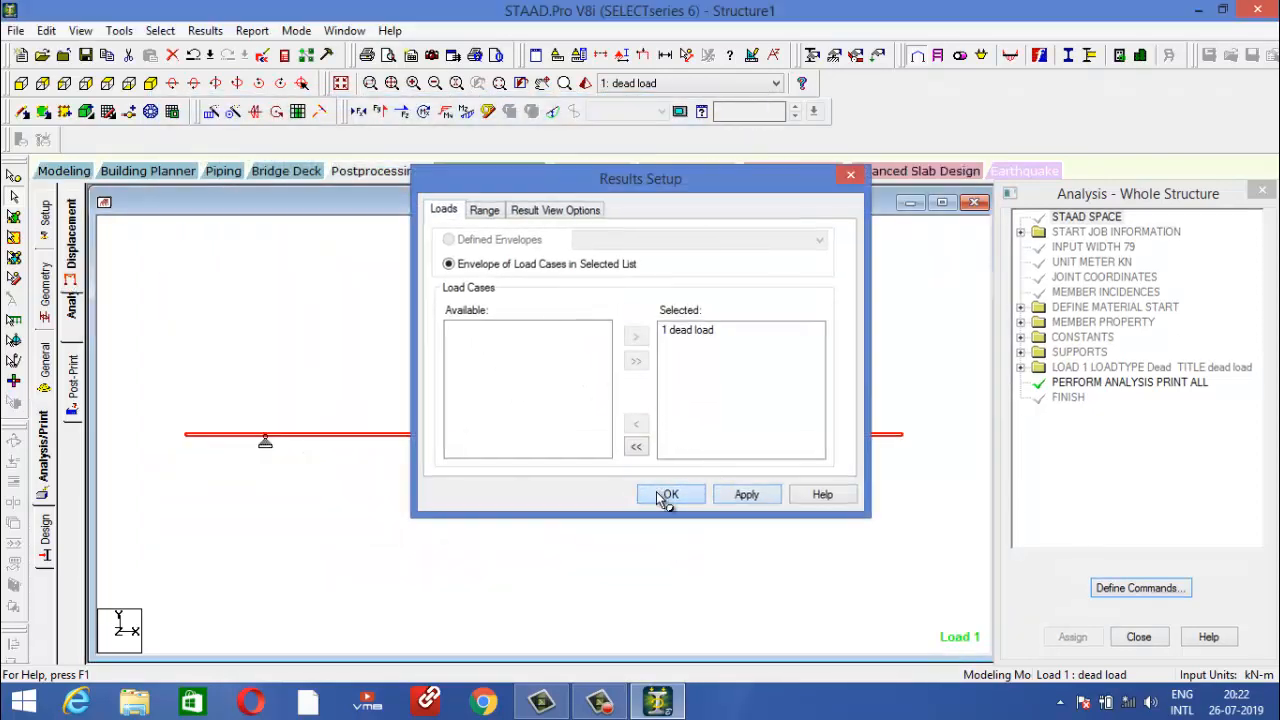
click(424, 511)
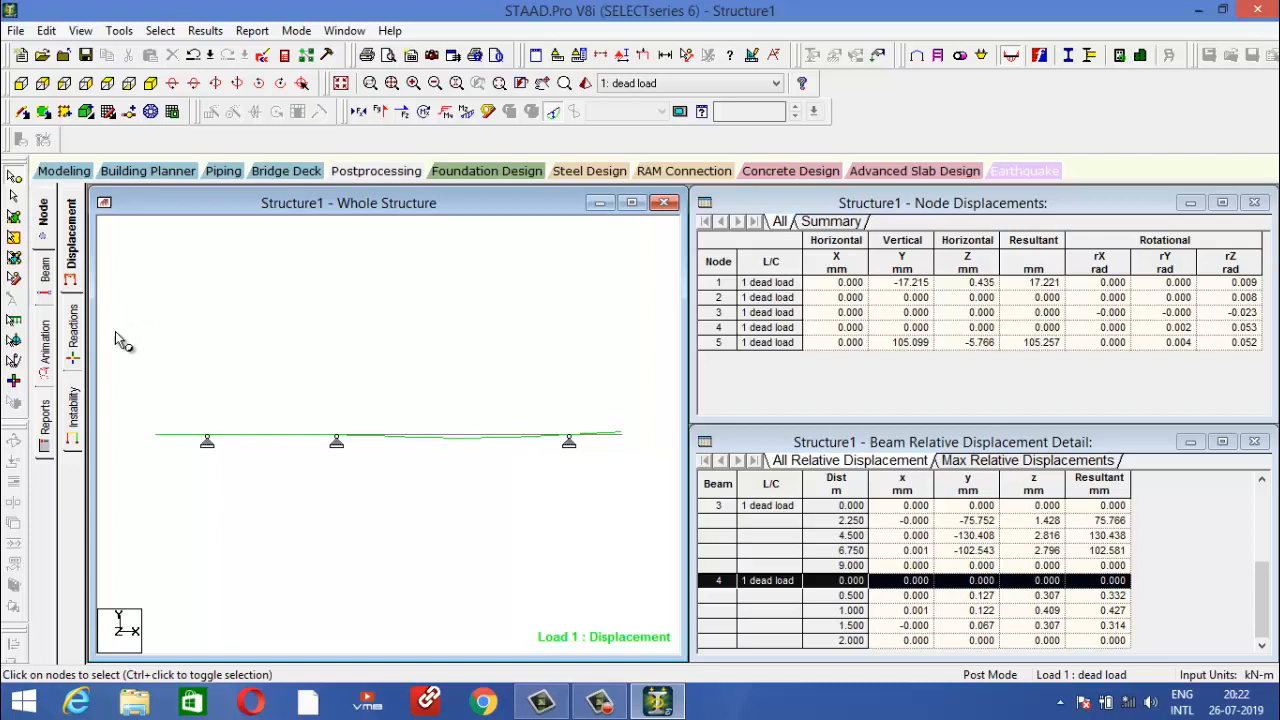
Examine the deflected shape along the whole beam, including the spans between supports and both overhanging ends.
scroll(250, 487, up, 3)
middle_drag(364, 494, 405, 465)
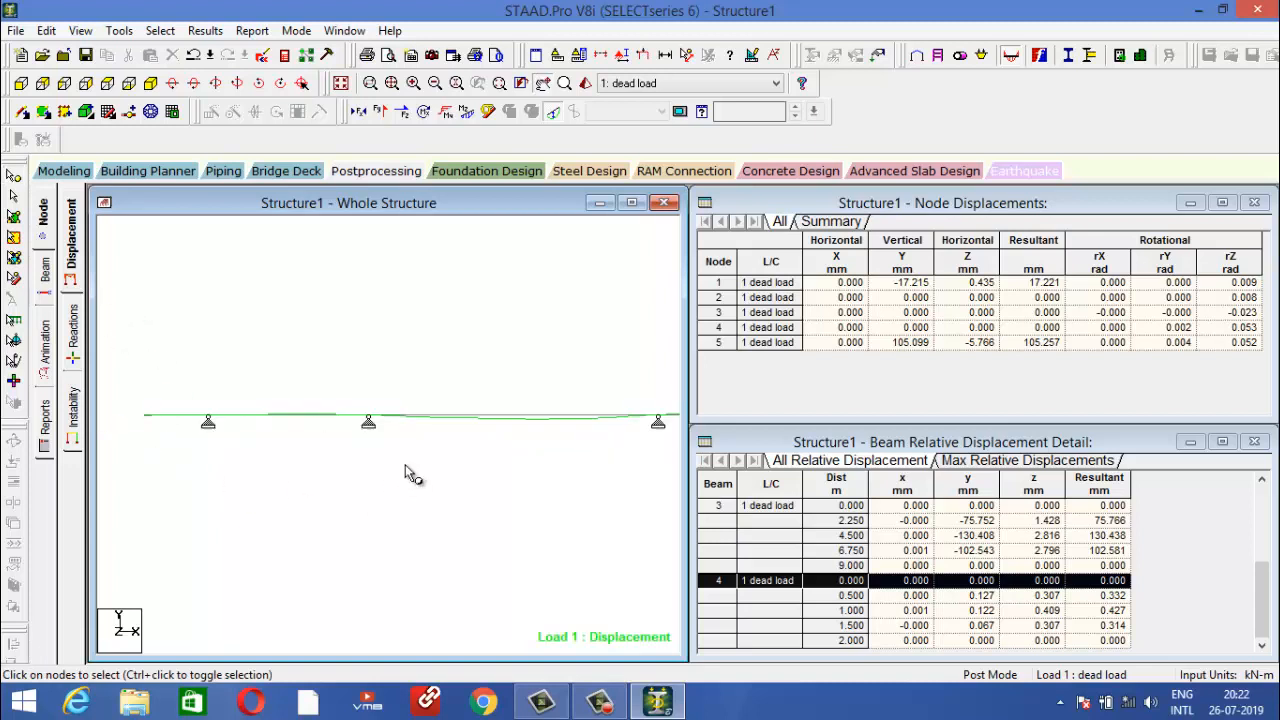
scroll(486, 423, up, 2)
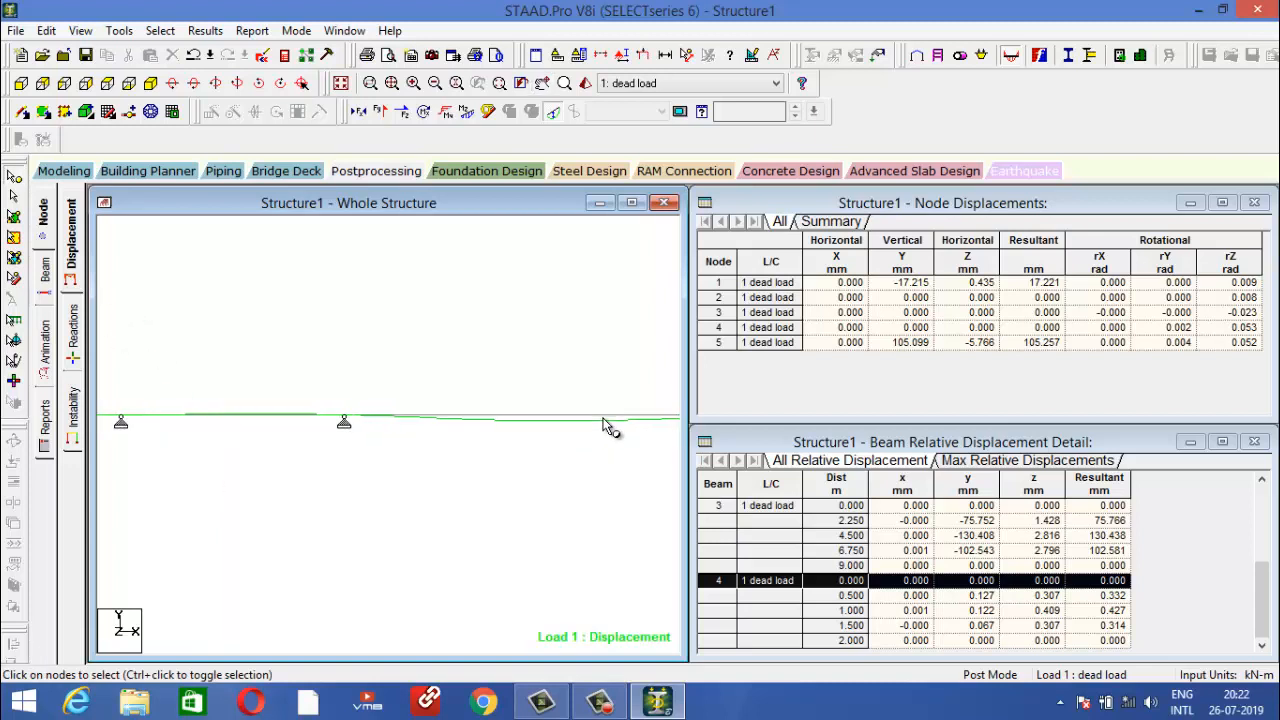
scroll(600, 420, up, 2)
scroll(571, 423, down, 2)
mouse_move(600, 424)
middle_down()
mouse_move(505, 440)
mouse_move(476, 427)
middle_up()
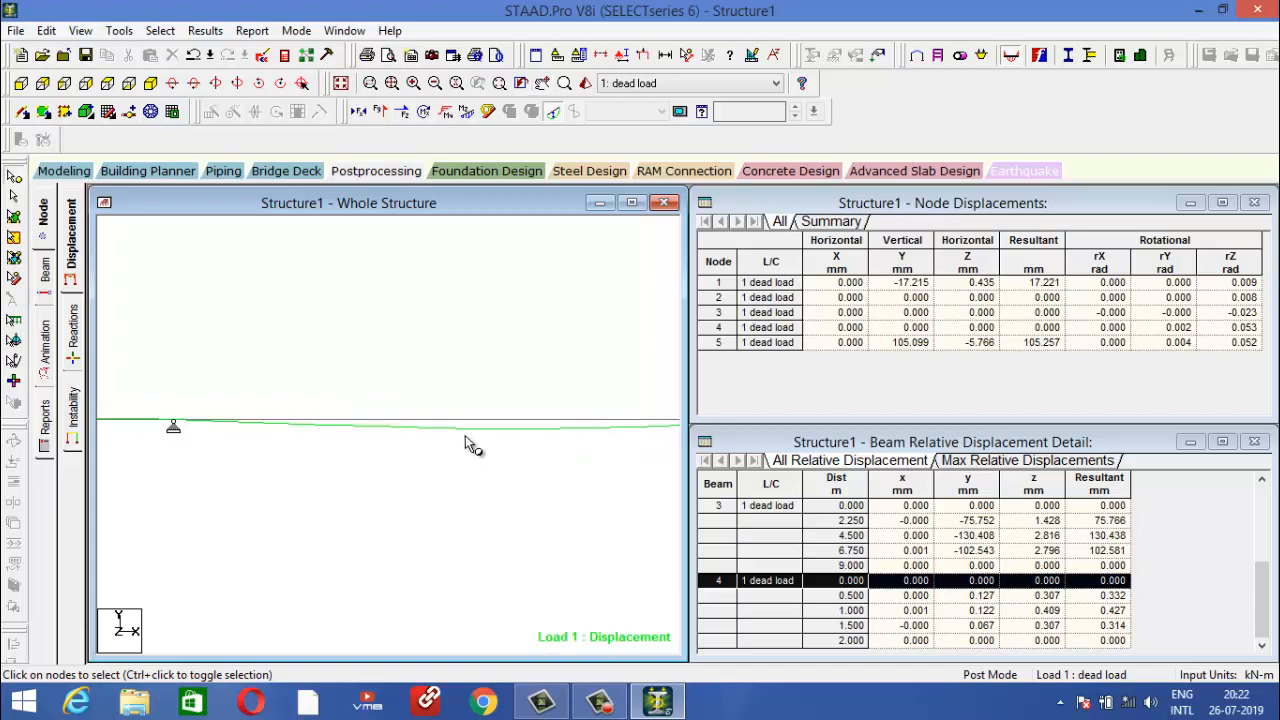
scroll(470, 440, down, 2)
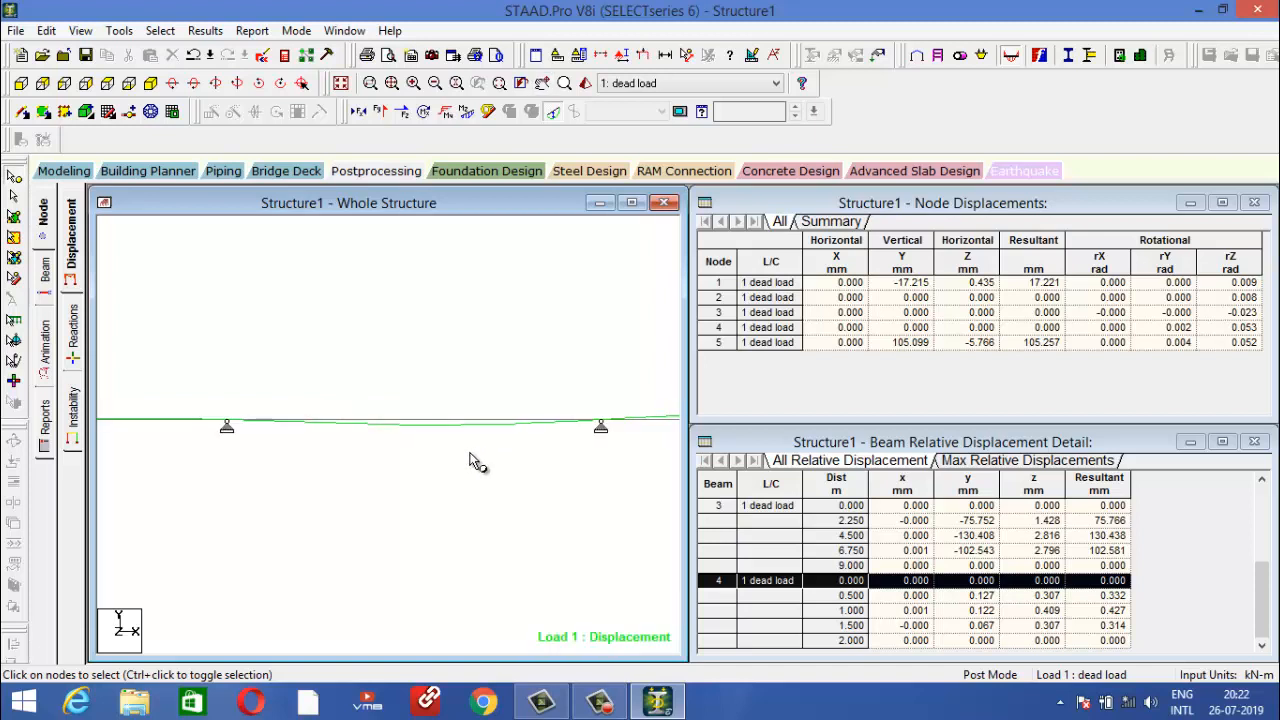
scroll(473, 457, down, 2)
middle_drag(474, 458, 389, 469)
scroll(530, 430, up, 2)
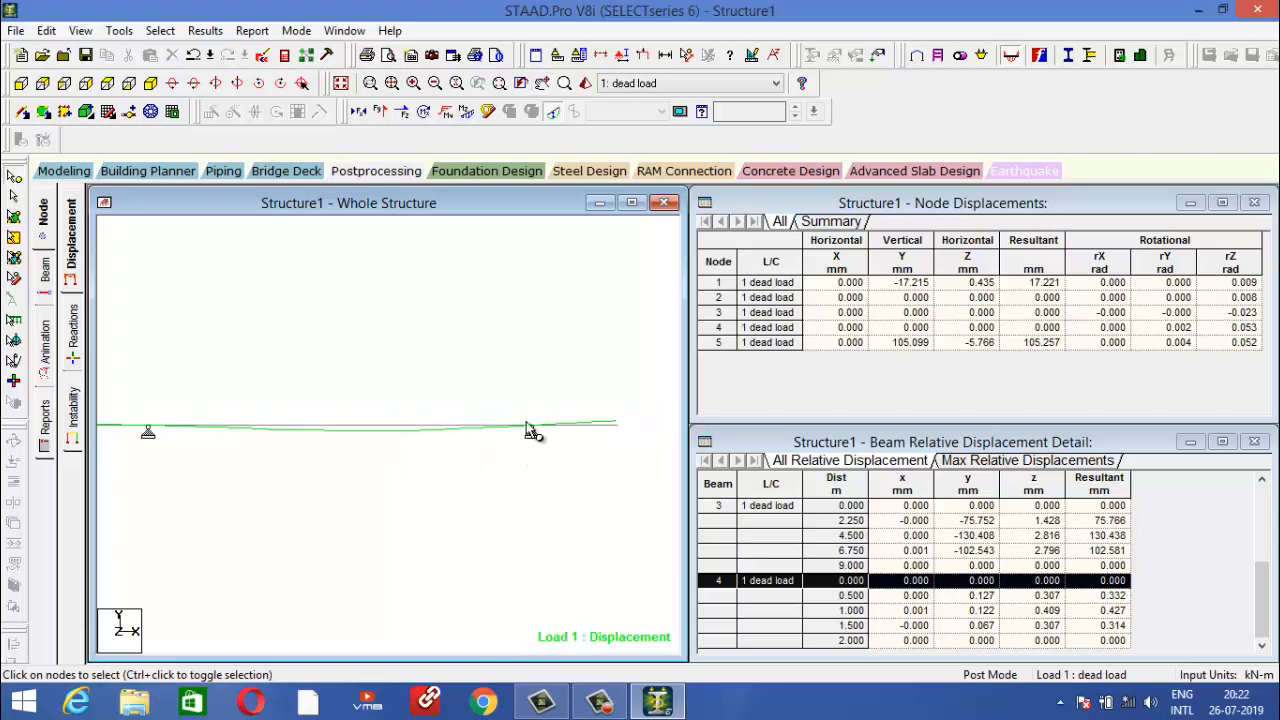
scroll(530, 430, up, 2)
middle_drag(523, 460, 272, 447)
scroll(588, 404, up, 2)
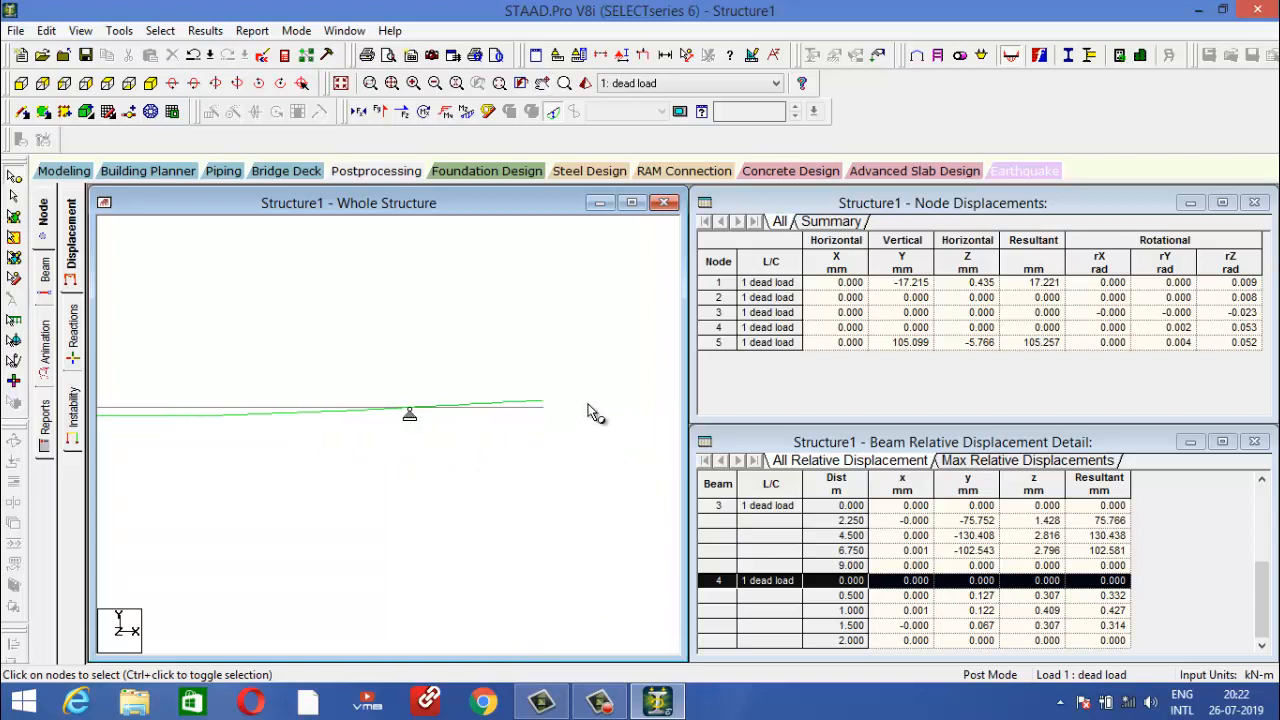
scroll(588, 405, up, 3)
scroll(473, 454, down, 2)
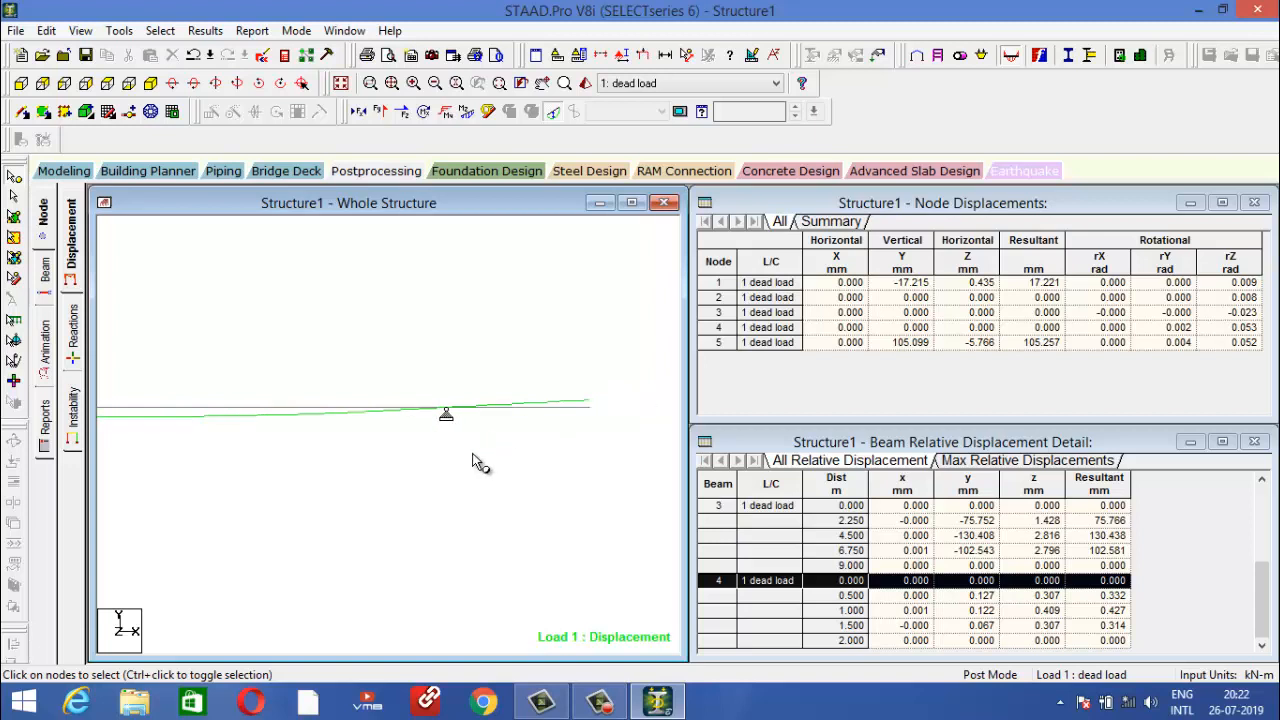
scroll(440, 463, down, 2)
middle_drag(443, 466, 619, 471)
scroll(500, 422, up, 2)
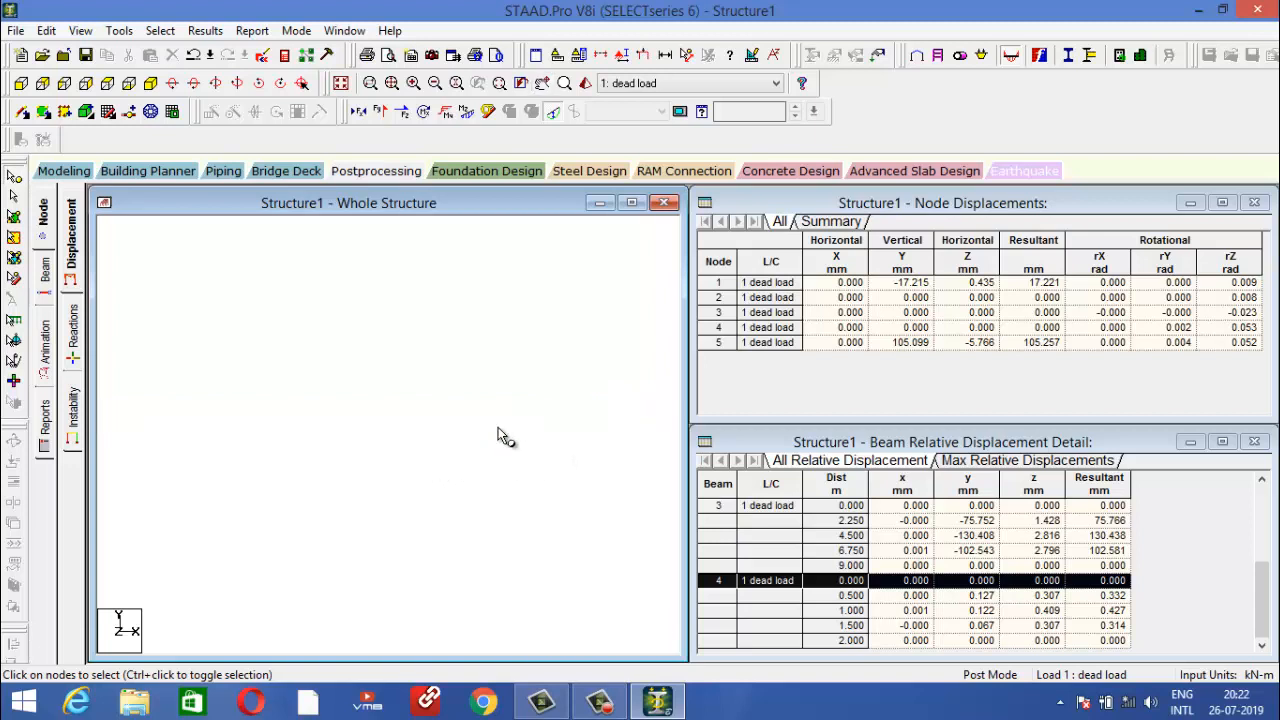
scroll(392, 426, up, 3)
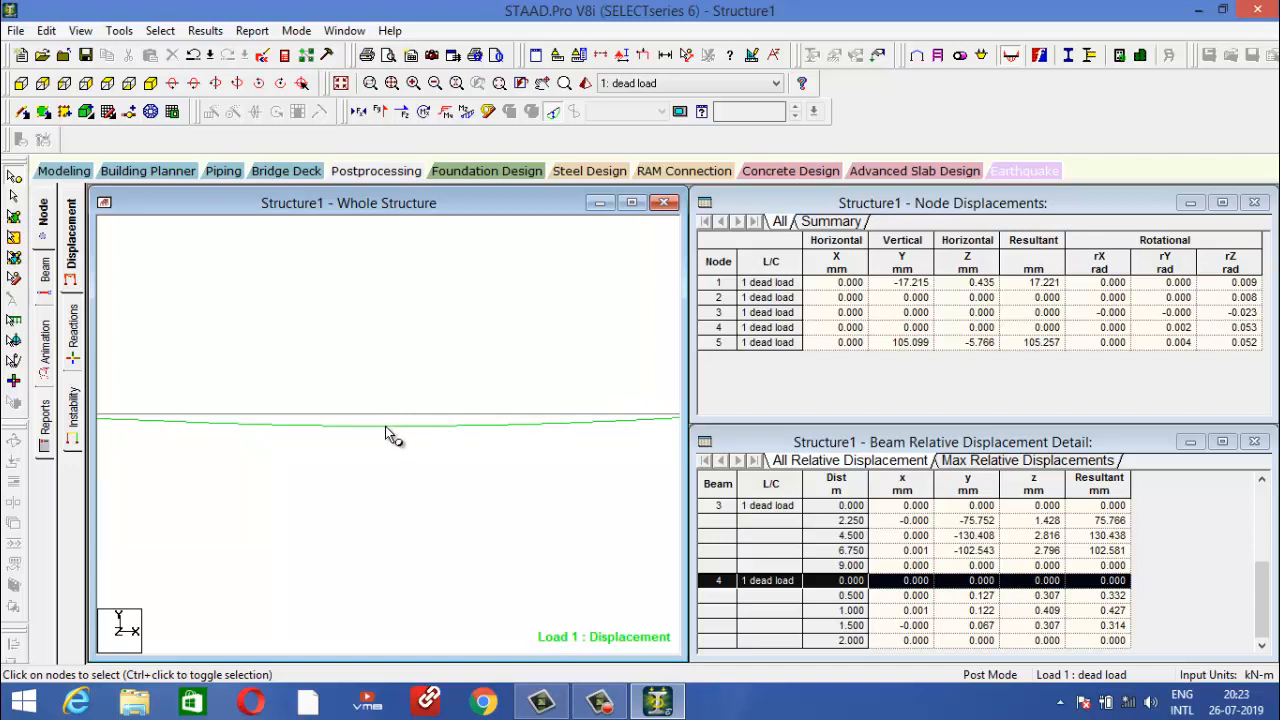
scroll(389, 431, down, 3)
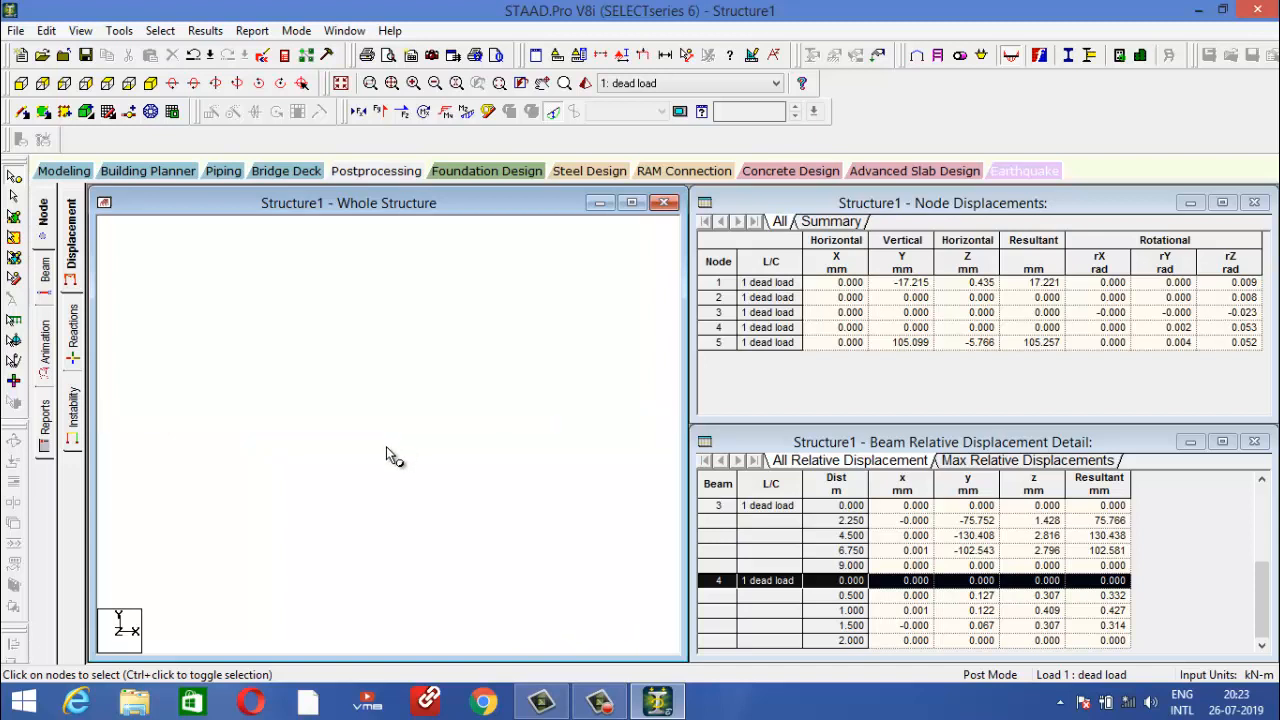
scroll(387, 447, down, 1)
middle_drag(387, 448, 592, 460)
middle_drag(337, 426, 688, 438)
scroll(174, 394, up, 3)
middle_drag(200, 443, 550, 483)
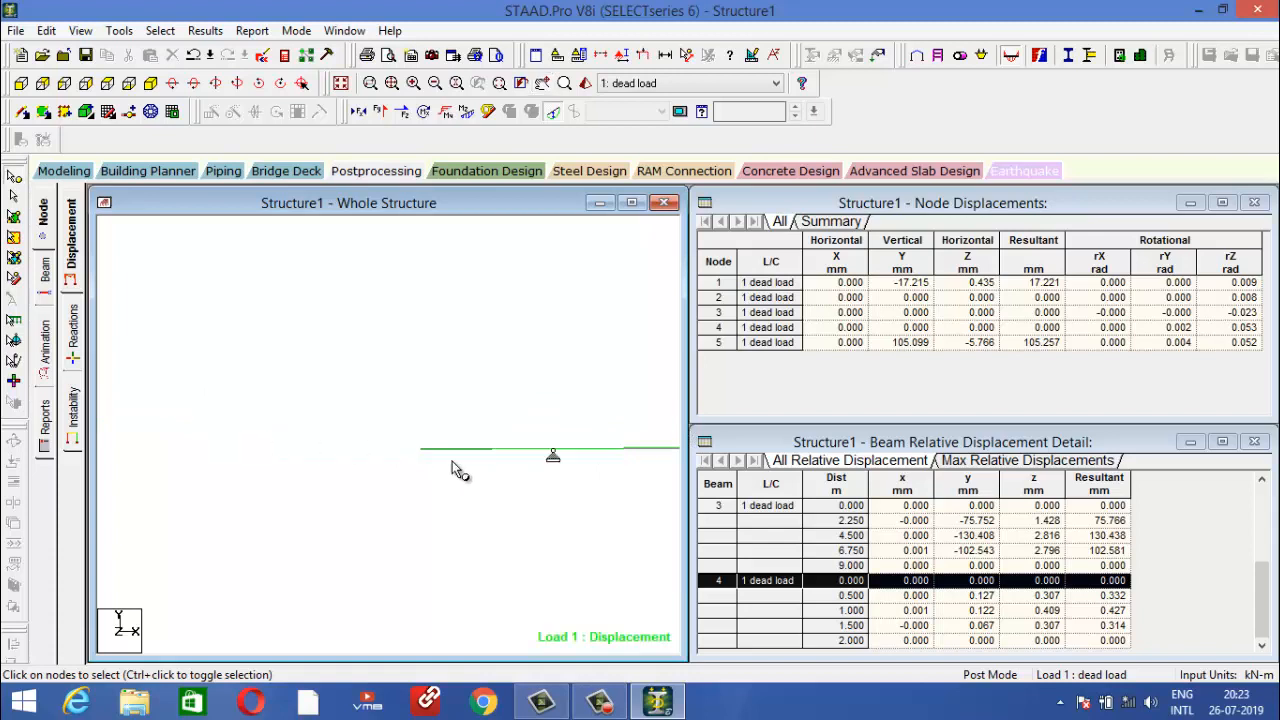
middle_drag(455, 470, 227, 442)
scroll(367, 455, down, 2)
scroll(469, 384, down, 1)
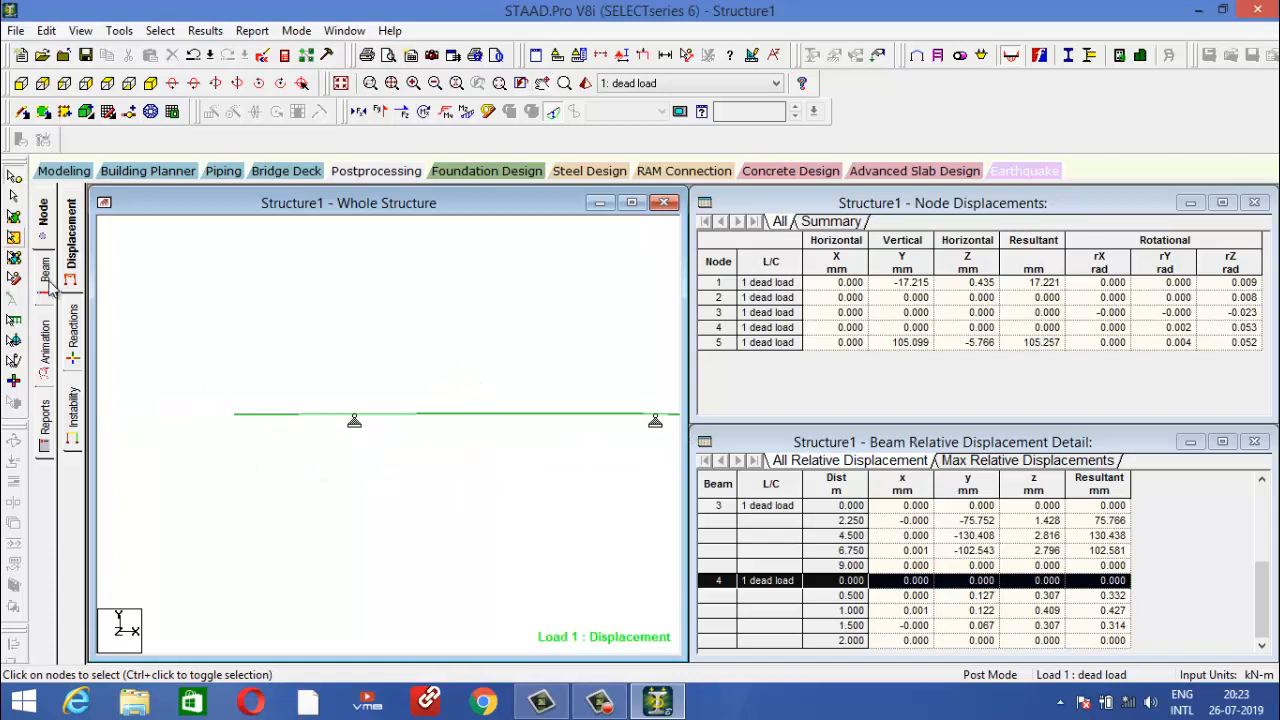
Animate the beam's section displacement under the dead load with a slightly lower target FPS.
click(68, 318)
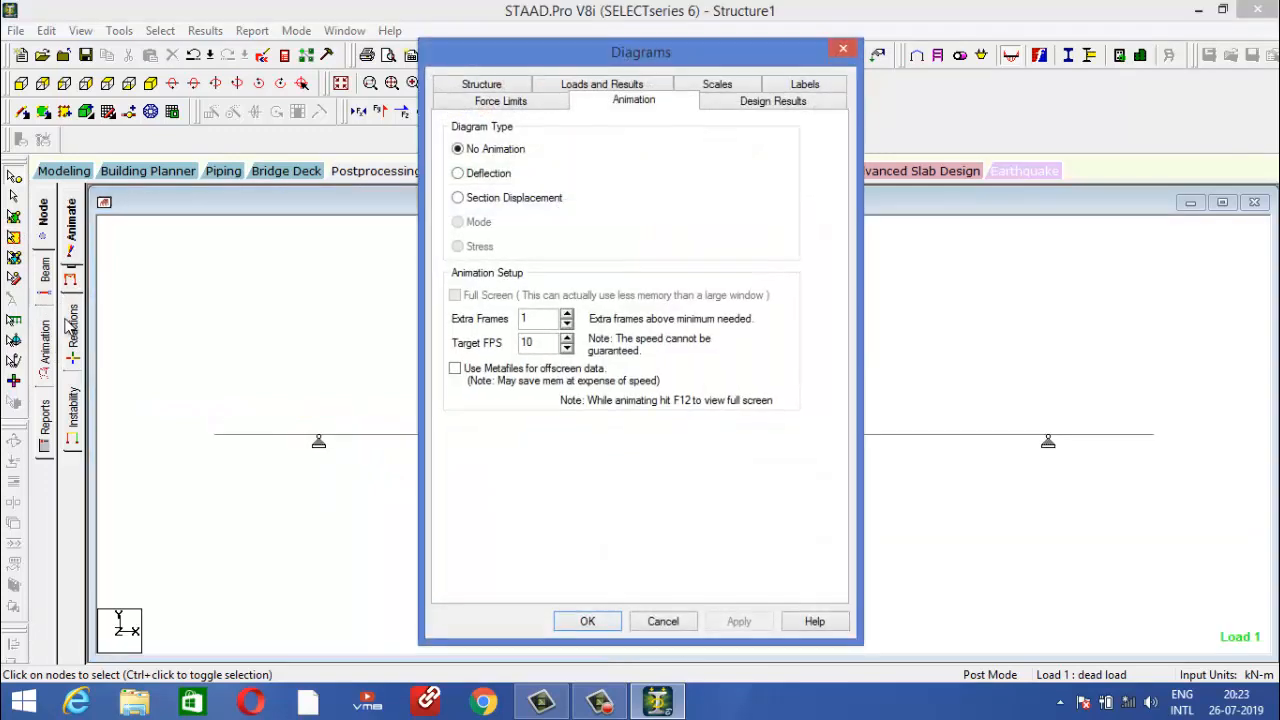
click(499, 200)
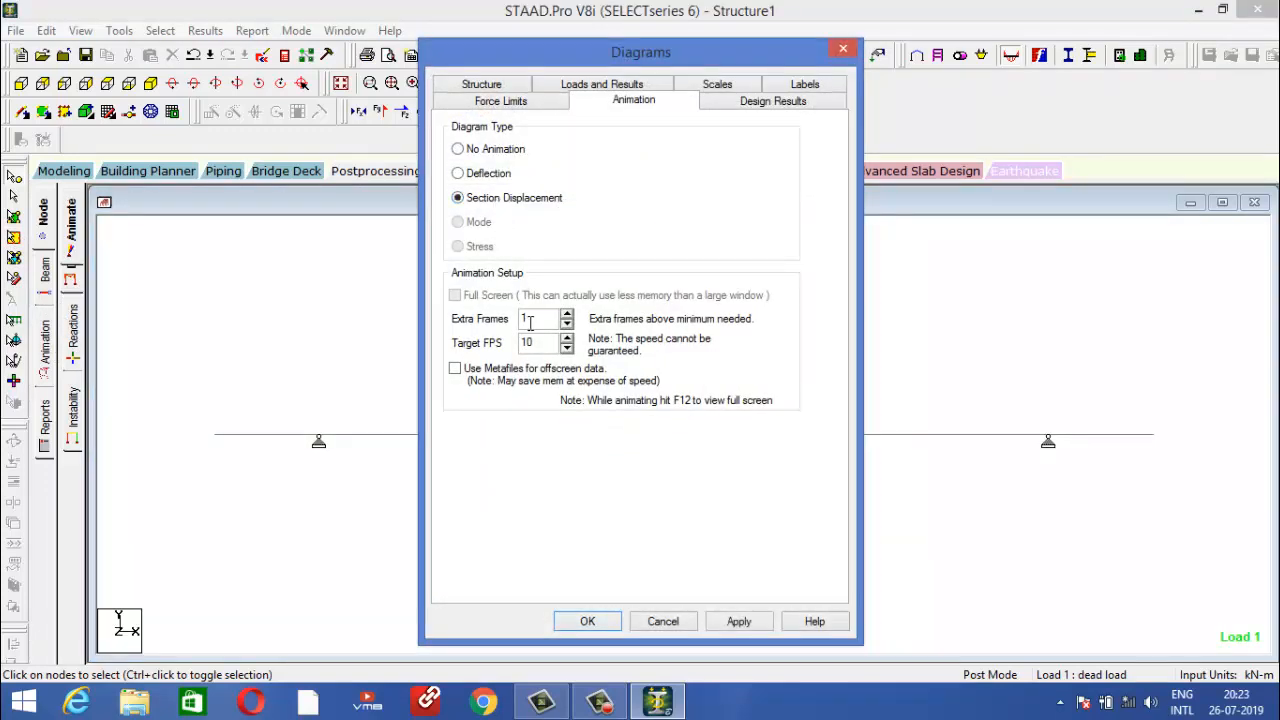
click(567, 347)
click(748, 621)
click(589, 622)
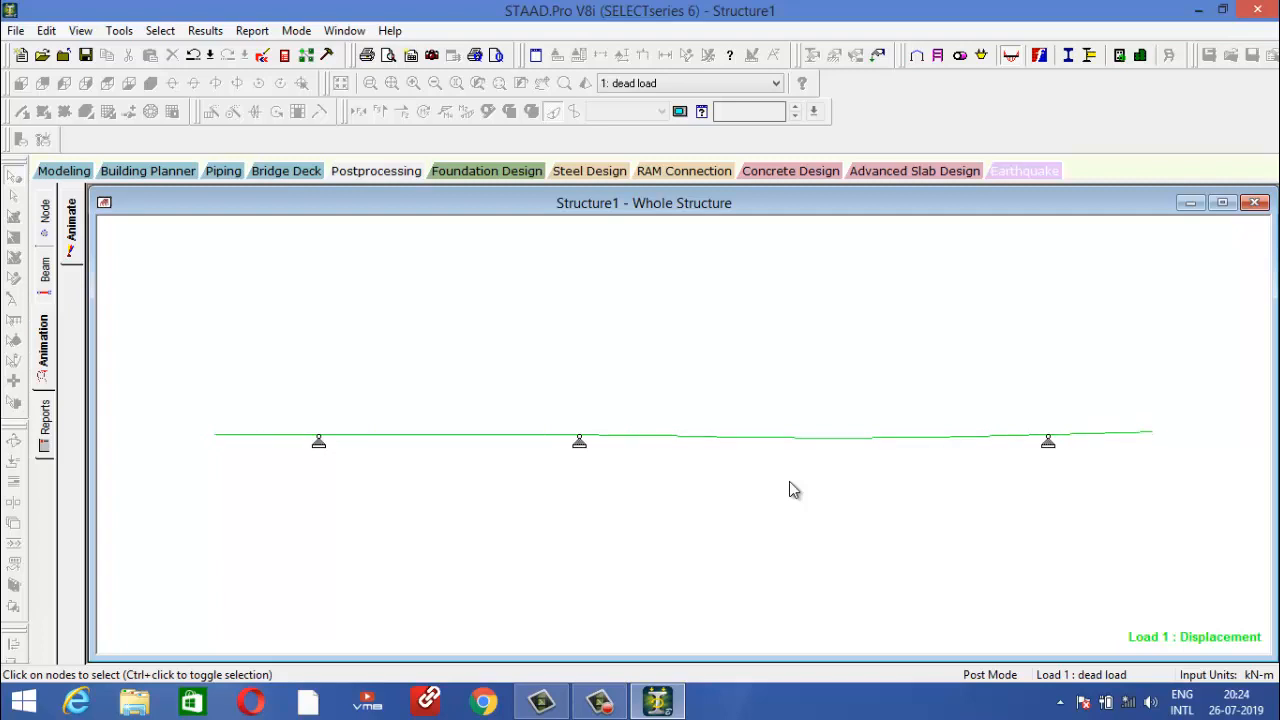
Display the Shear Y diagram on the beam in the node displacement results and open the beam-results annotation options.
click(429, 170)
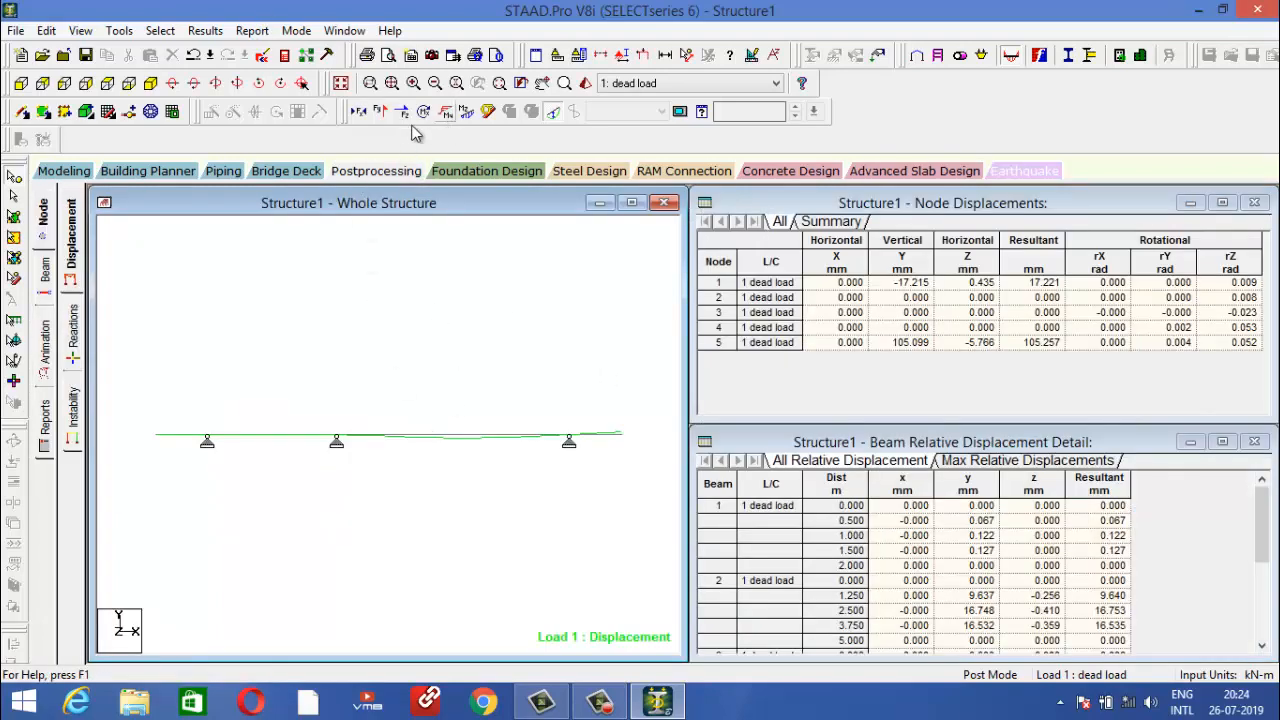
click(380, 111)
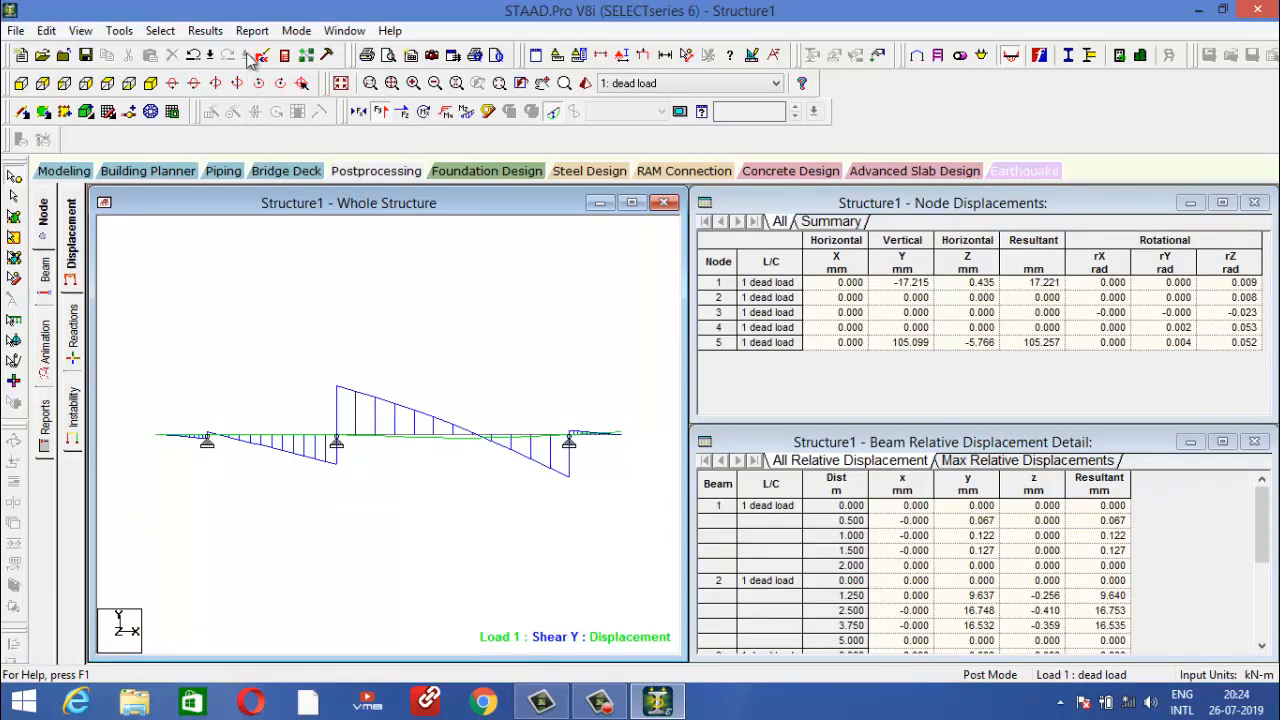
click(205, 30)
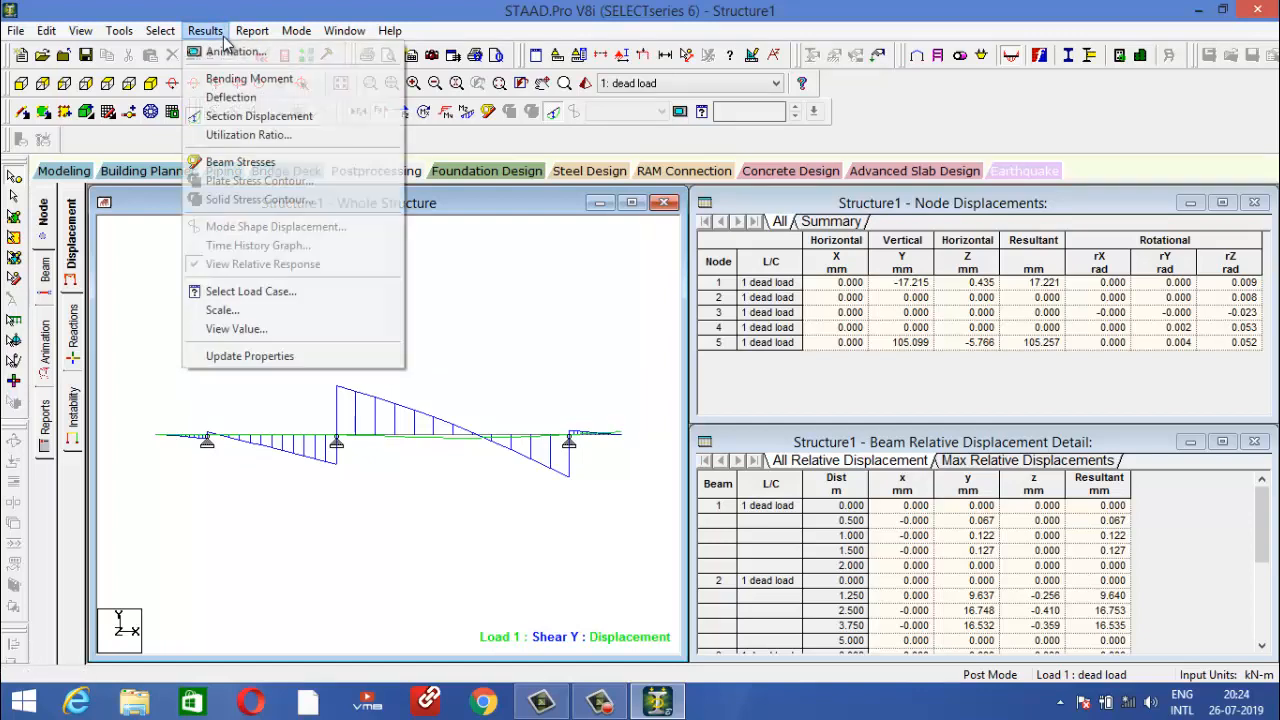
click(255, 334)
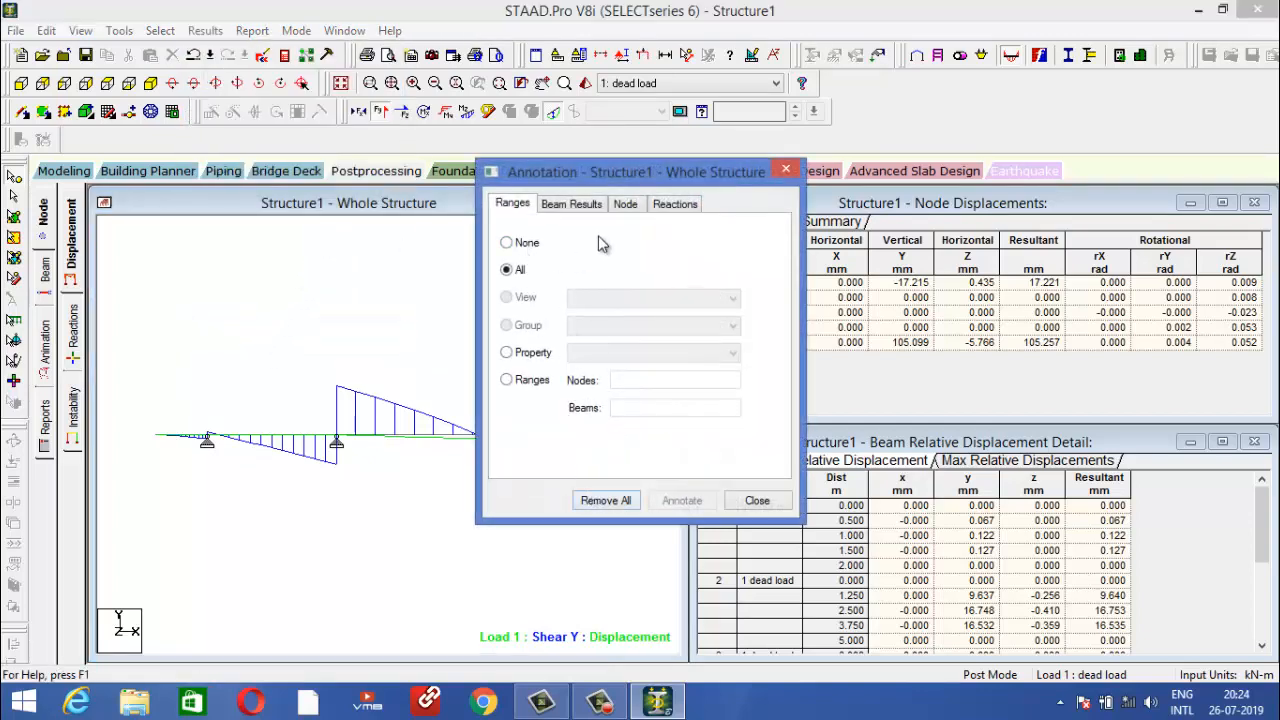
click(576, 205)
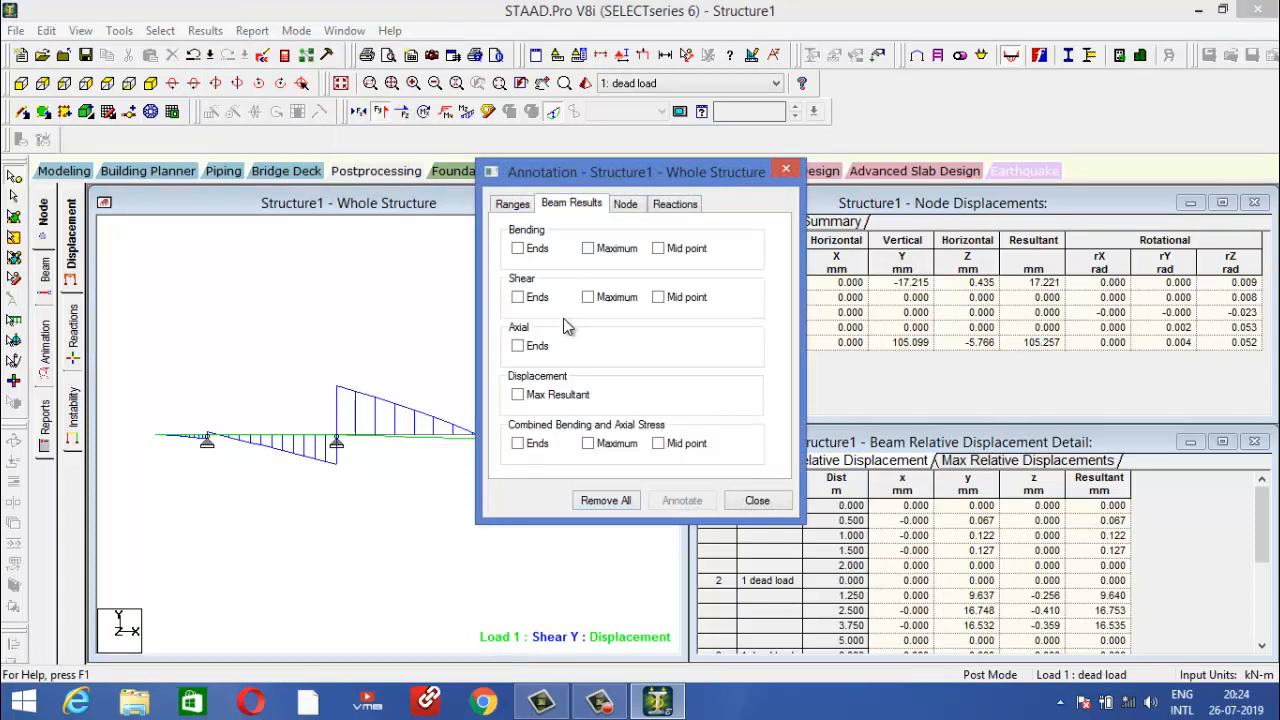
Try to annotate the bending and shear ends, maximum and mid-point values on the whole structure, and remove all annotations.
click(533, 254)
click(672, 258)
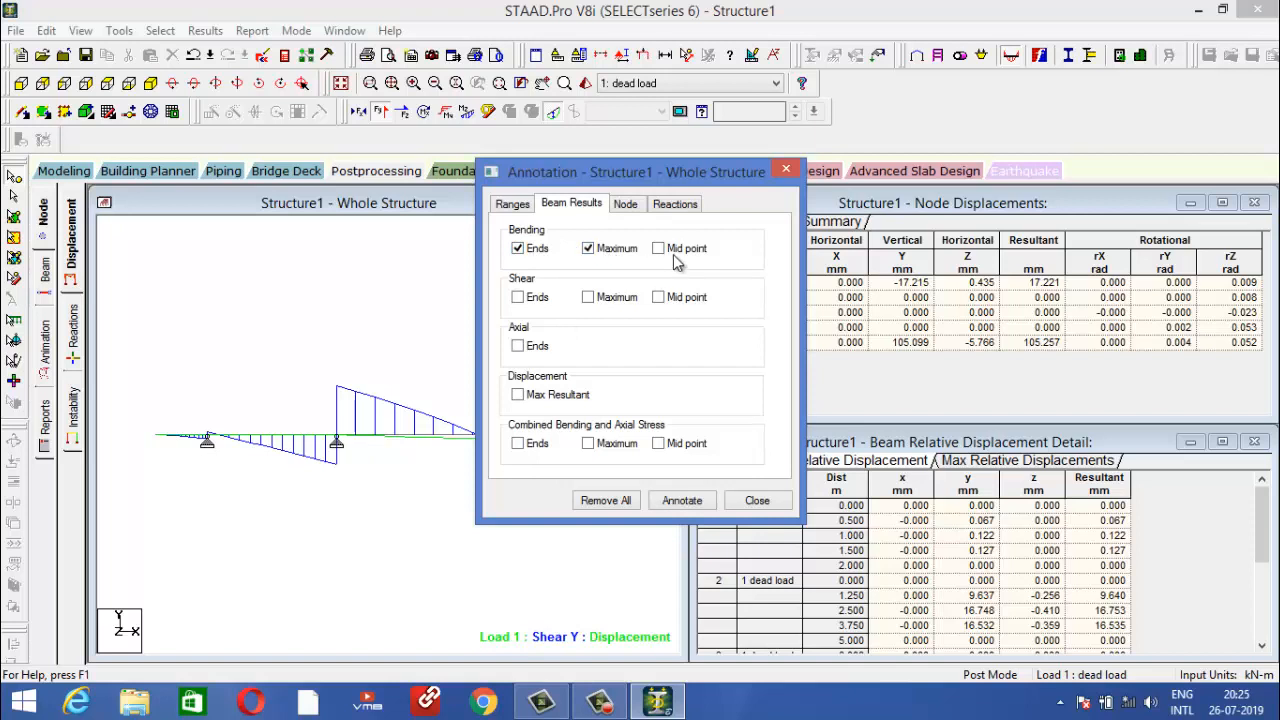
click(550, 310)
click(686, 302)
click(558, 396)
click(538, 350)
click(531, 350)
click(673, 503)
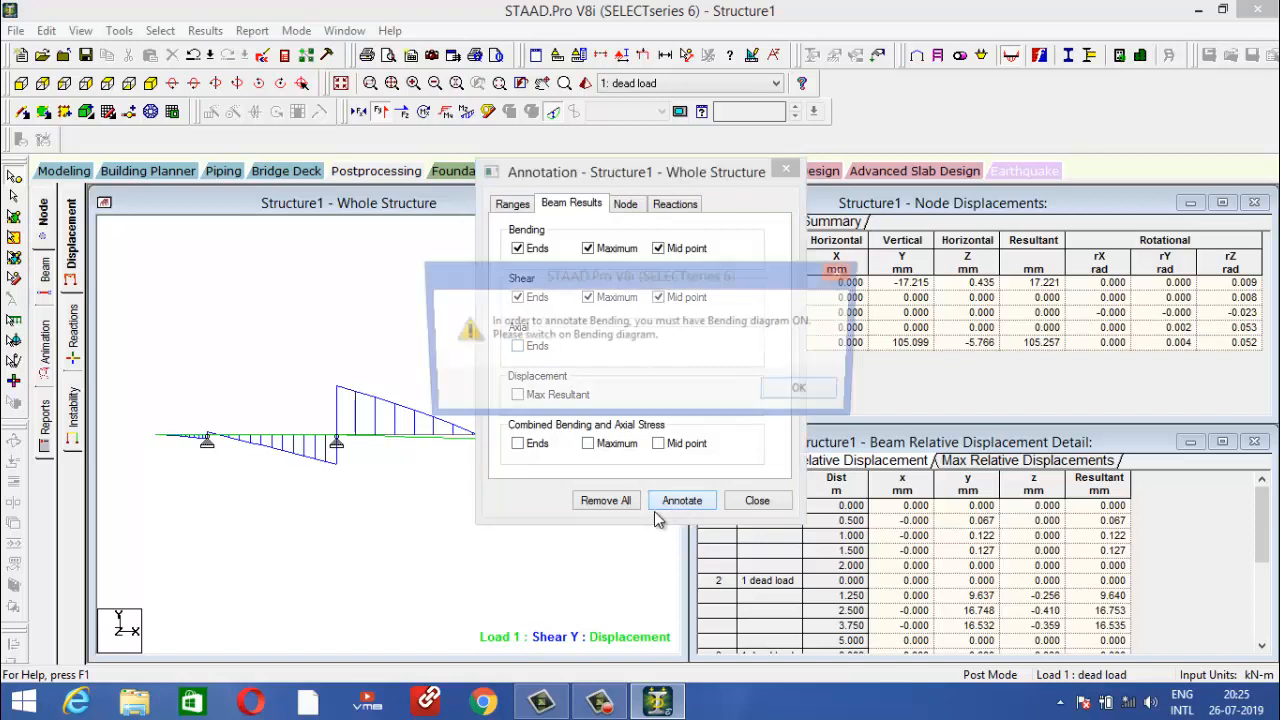
click(790, 396)
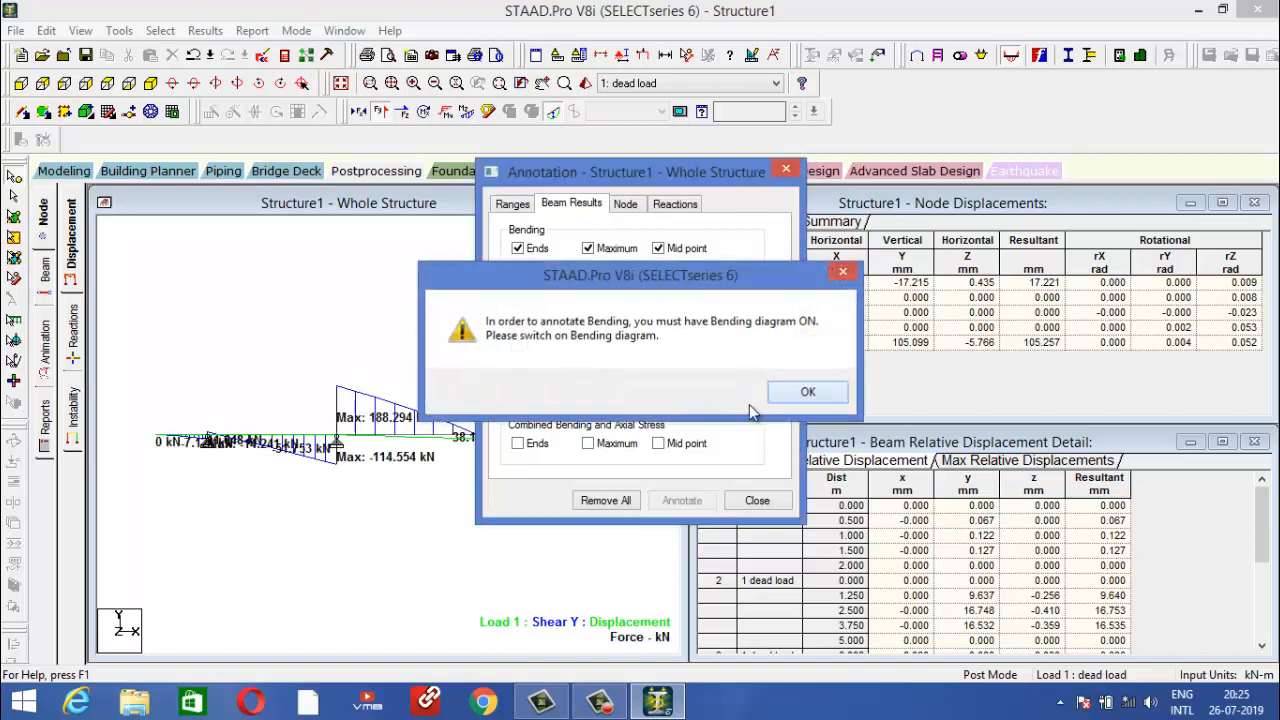
click(622, 503)
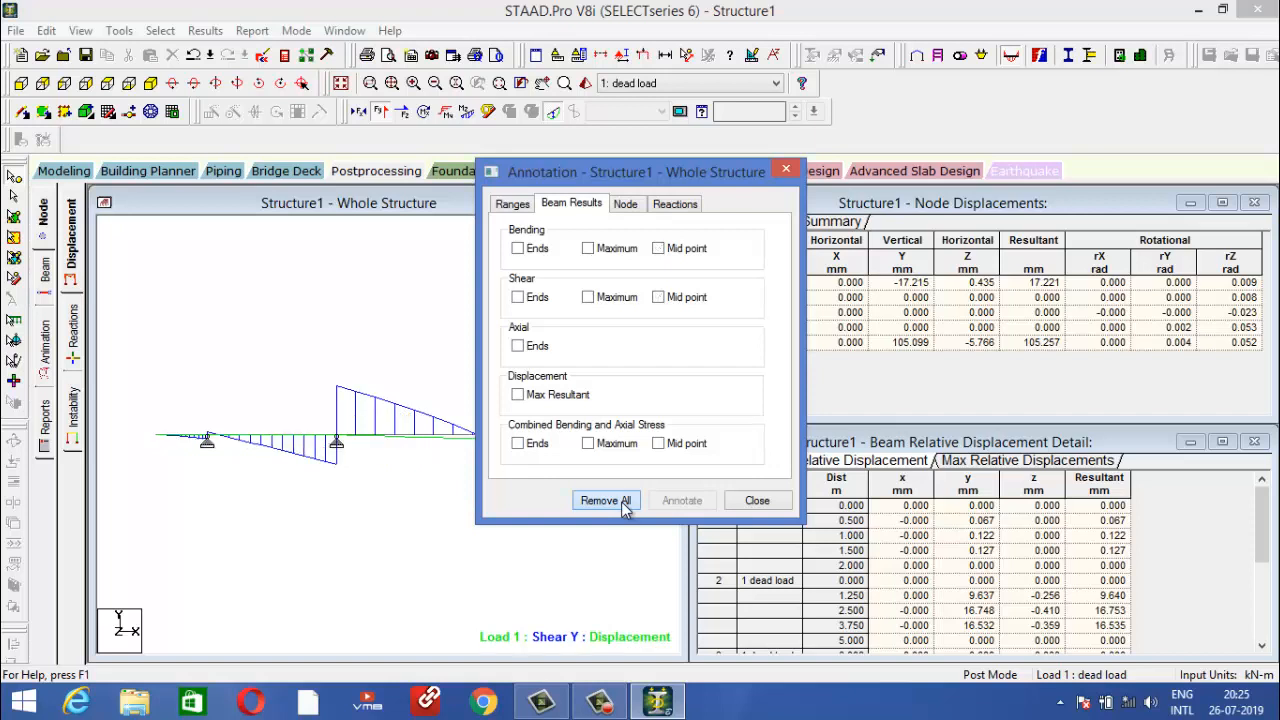
Annotate the structure with Ends, Maximum and Mid point values for both bending and shear, and close the annotation settings.
click(517, 248)
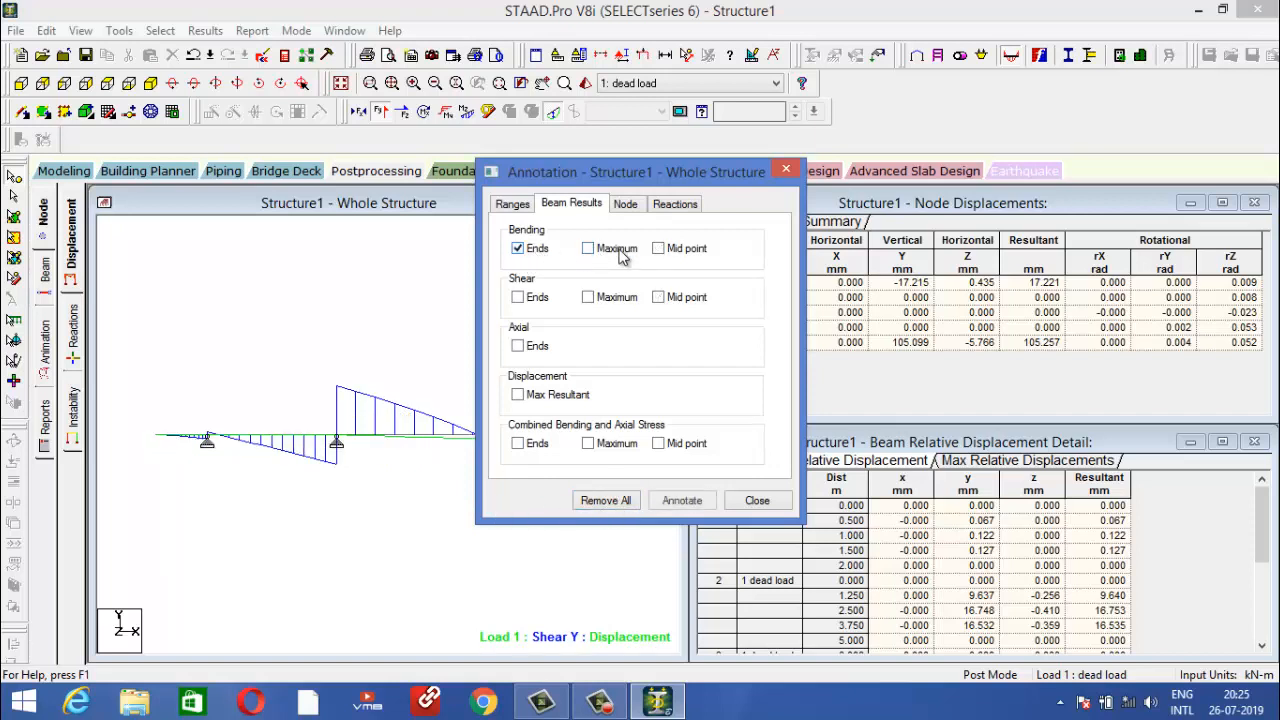
click(587, 248)
click(658, 248)
click(603, 299)
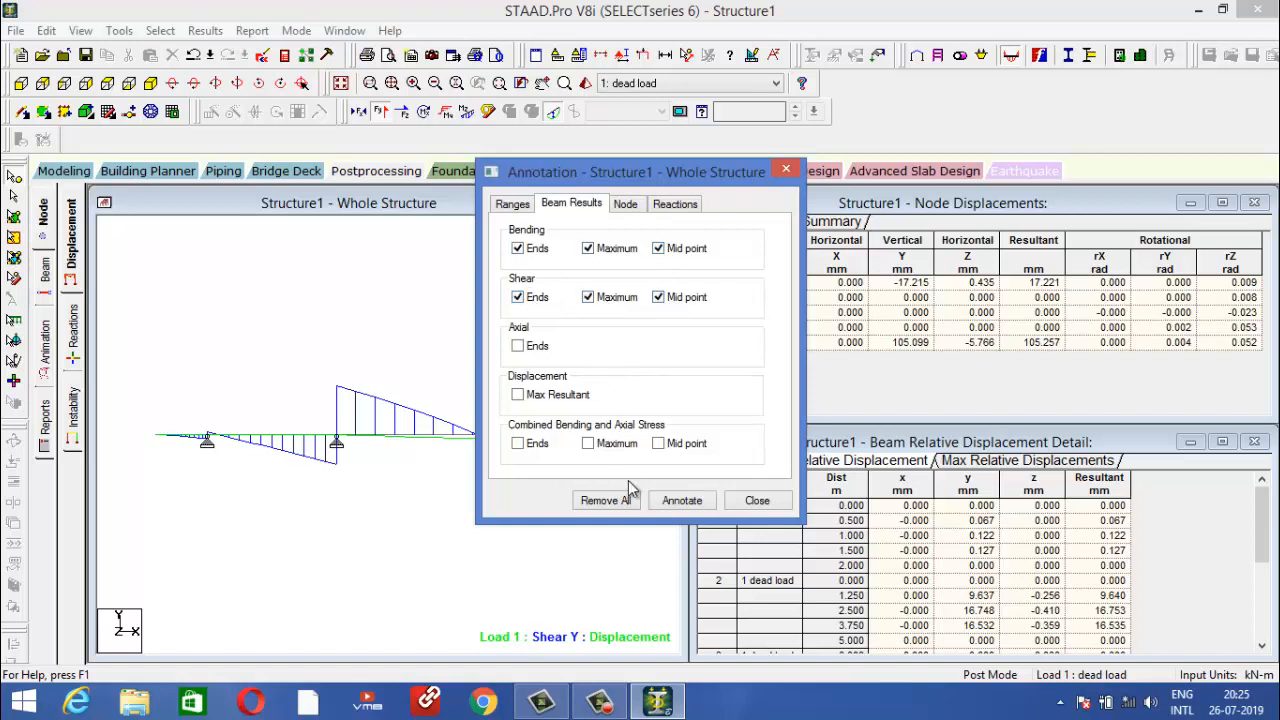
click(680, 500)
click(806, 391)
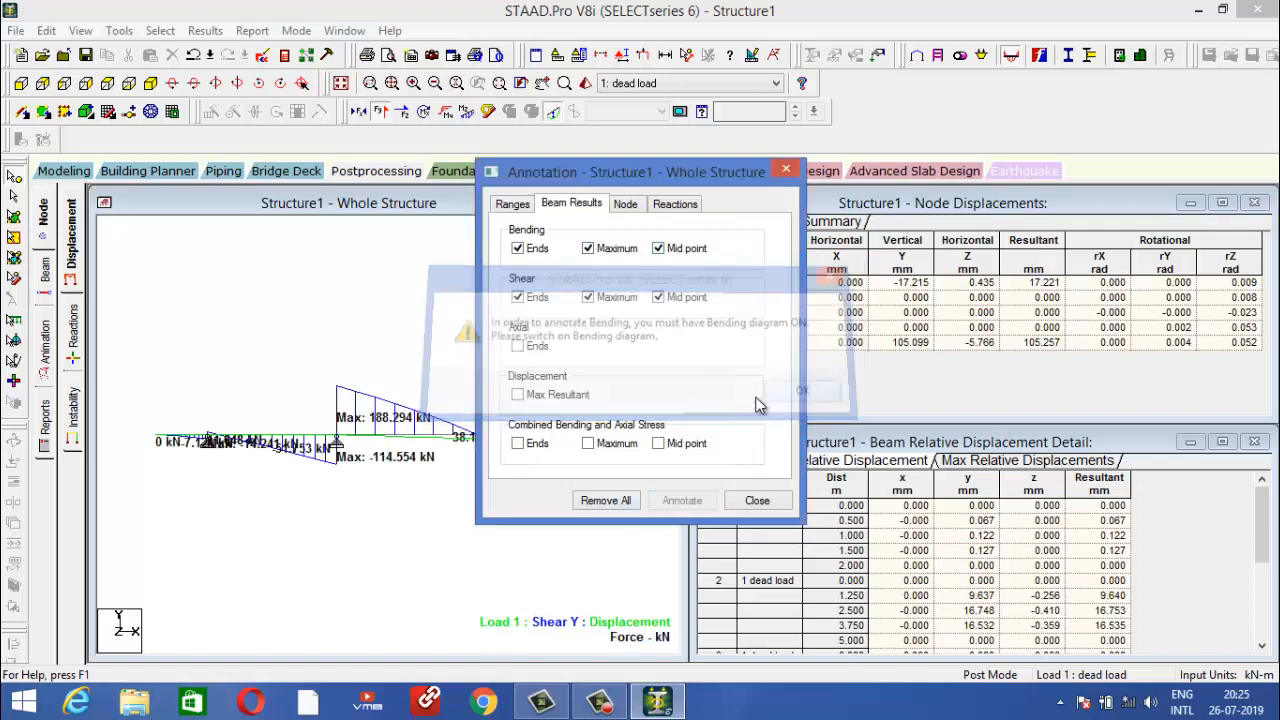
click(757, 500)
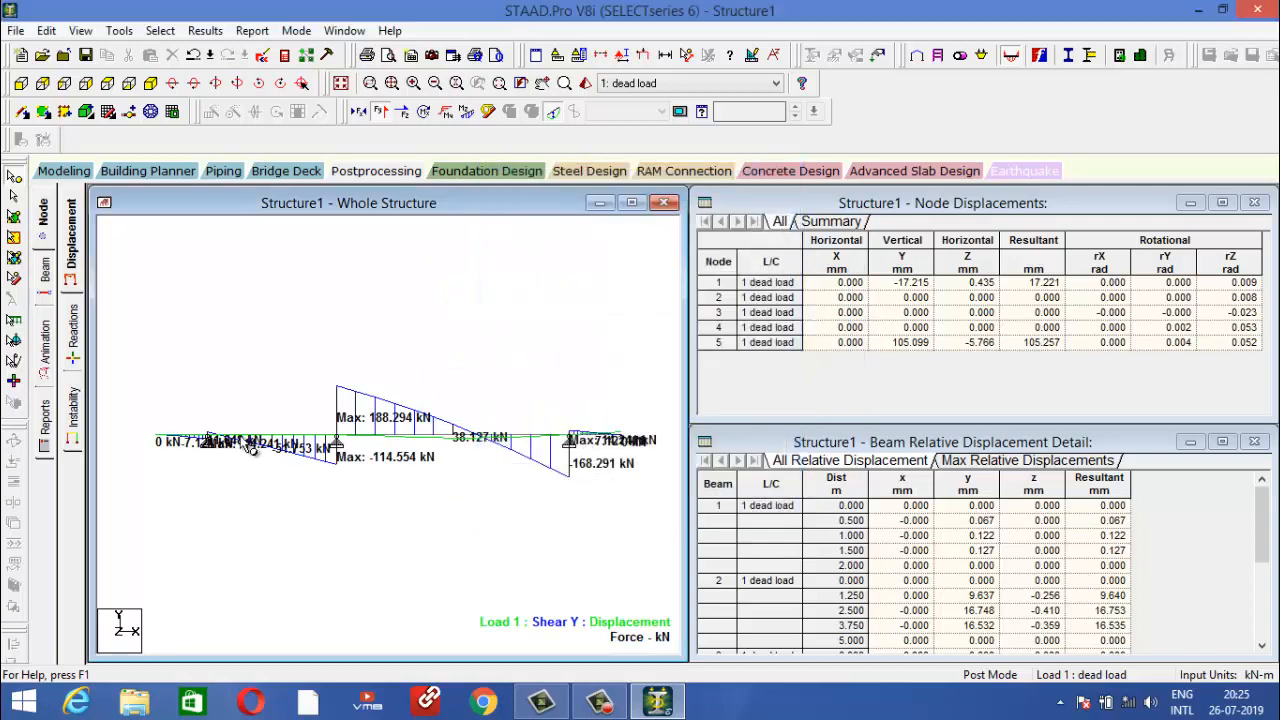
Examine the annotated shear values along the beam's left overhang and around the first support.
scroll(218, 447, up, 1)
scroll(218, 447, up, 2)
middle_drag(240, 434, 542, 400)
scroll(331, 427, up, 4)
middle_drag(410, 424, 735, 412)
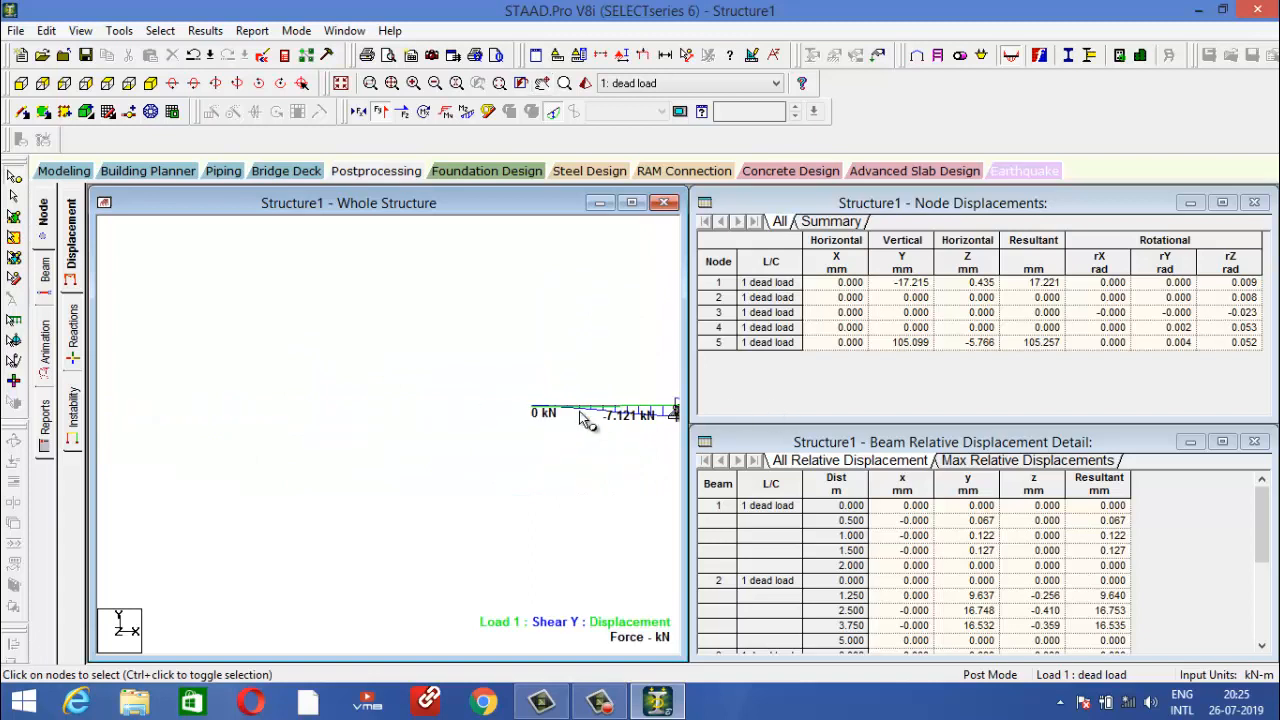
scroll(544, 426, up, 6)
scroll(519, 429, up, 1)
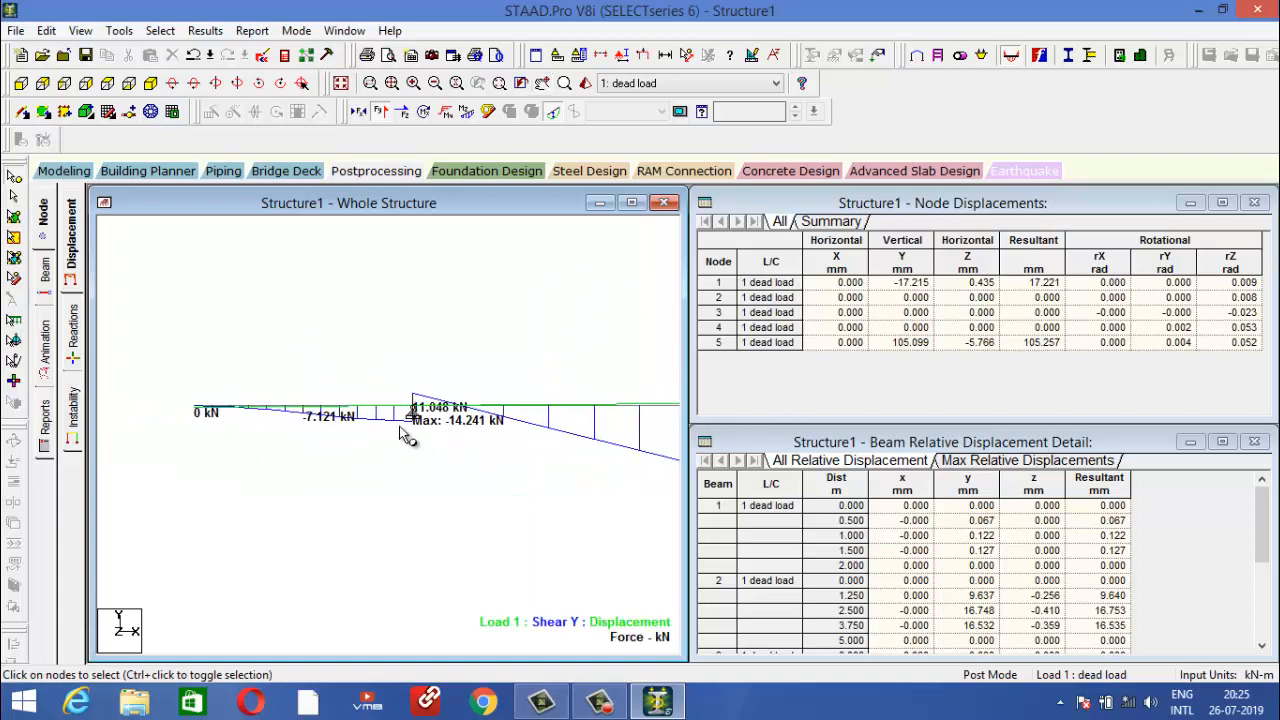
mouse_move(402, 428)
middle_down()
mouse_move(397, 406)
mouse_move(427, 423)
middle_up()
scroll(285, 395, up, 1)
scroll(281, 396, up, 2)
scroll(343, 411, up, 2)
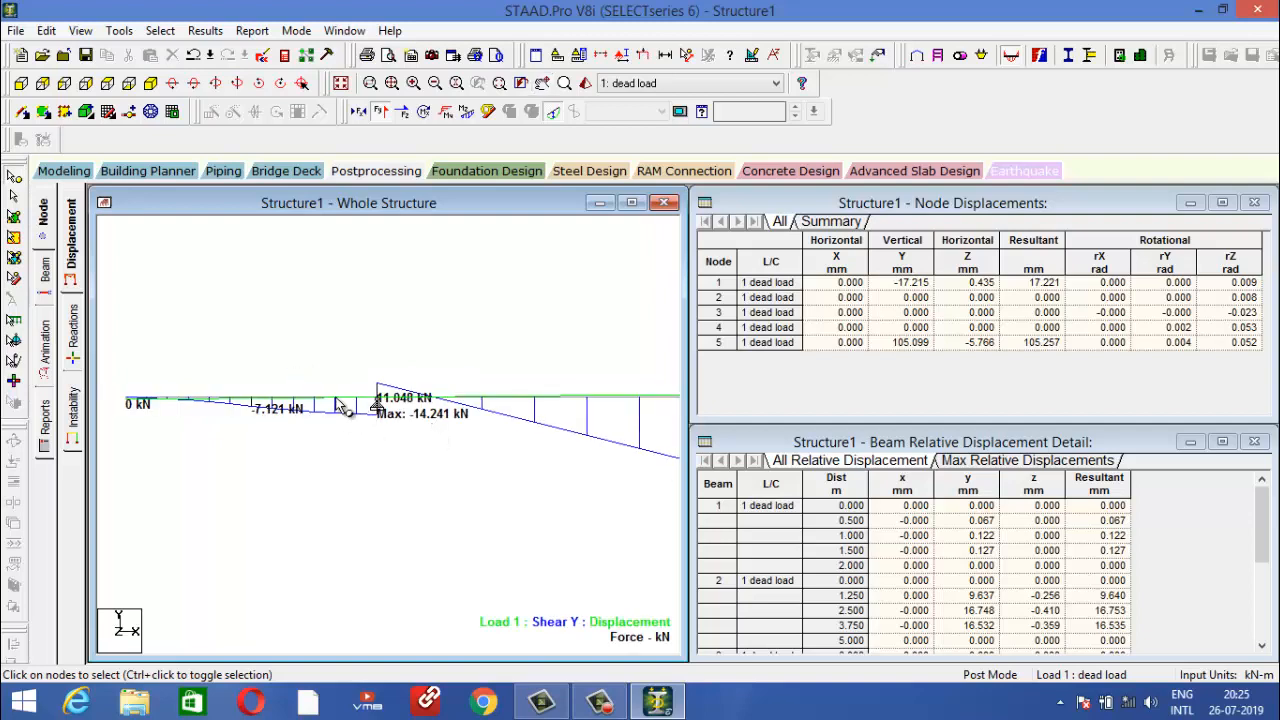
Open the shear and bending results of the left overhang, beam 1, and switch to Sticky Notes.
double_click(258, 400)
click(607, 164)
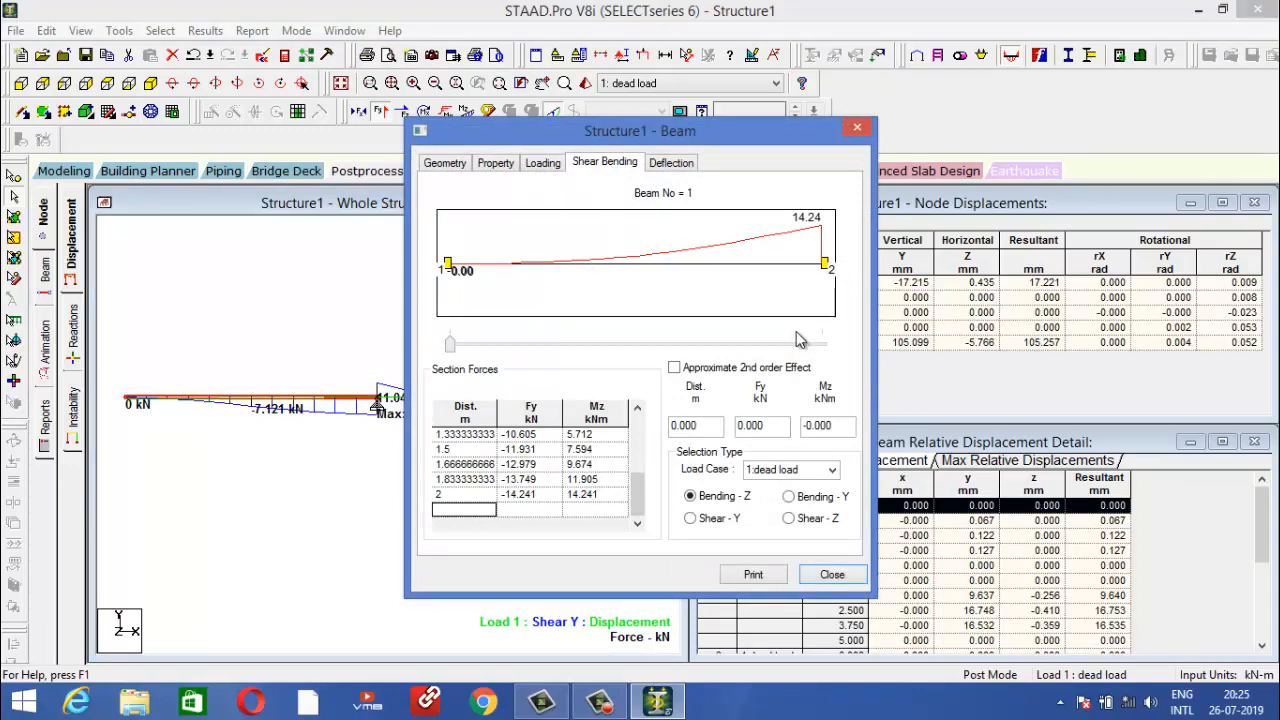
key(super)
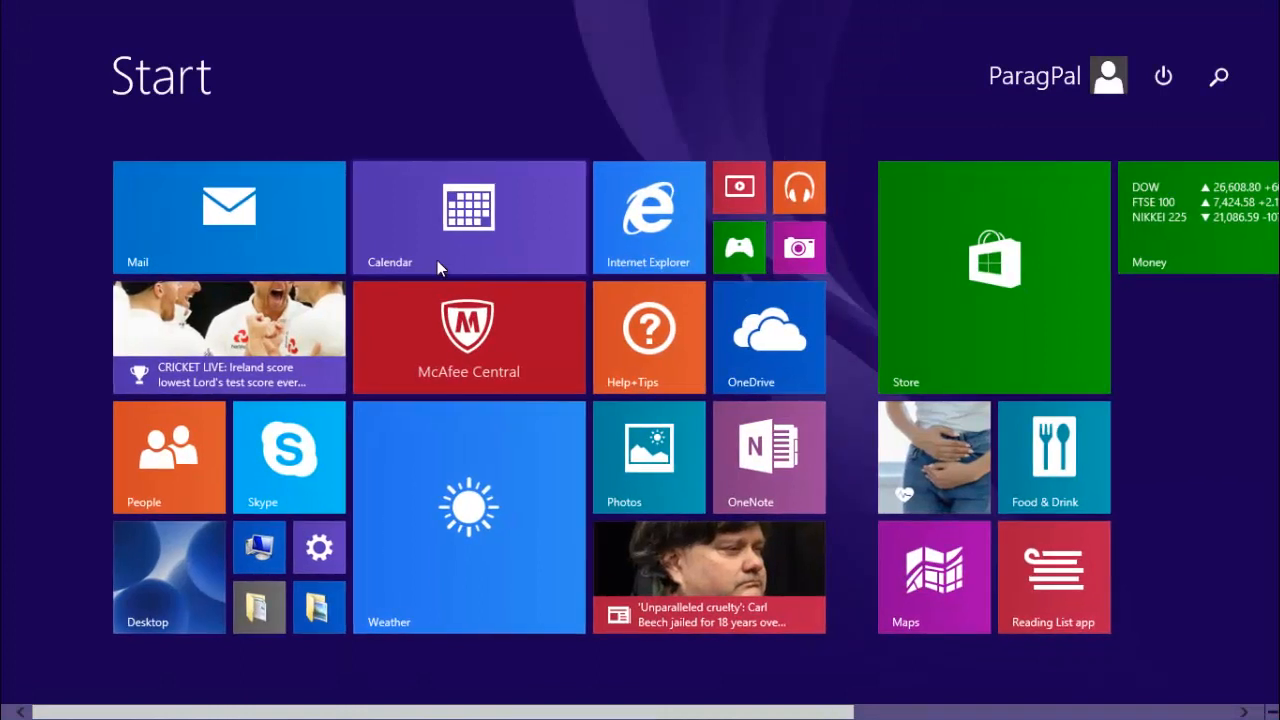
text(sticky Notes)
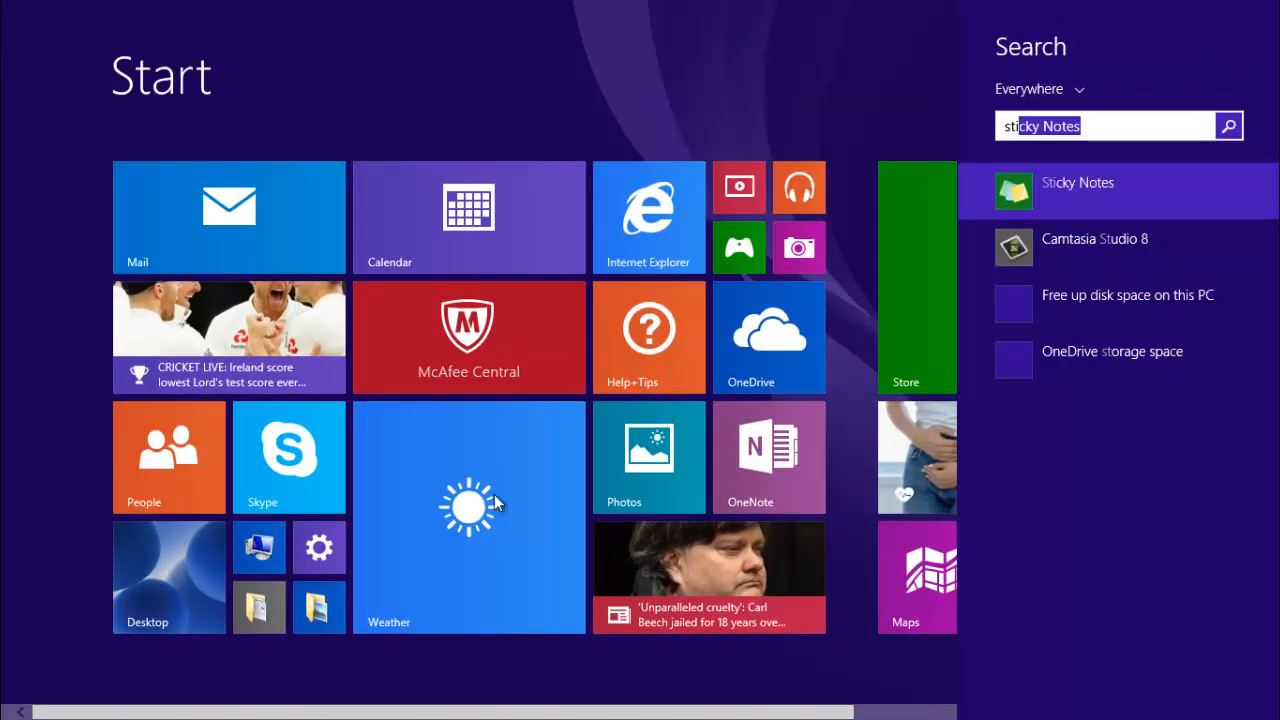
click(1088, 190)
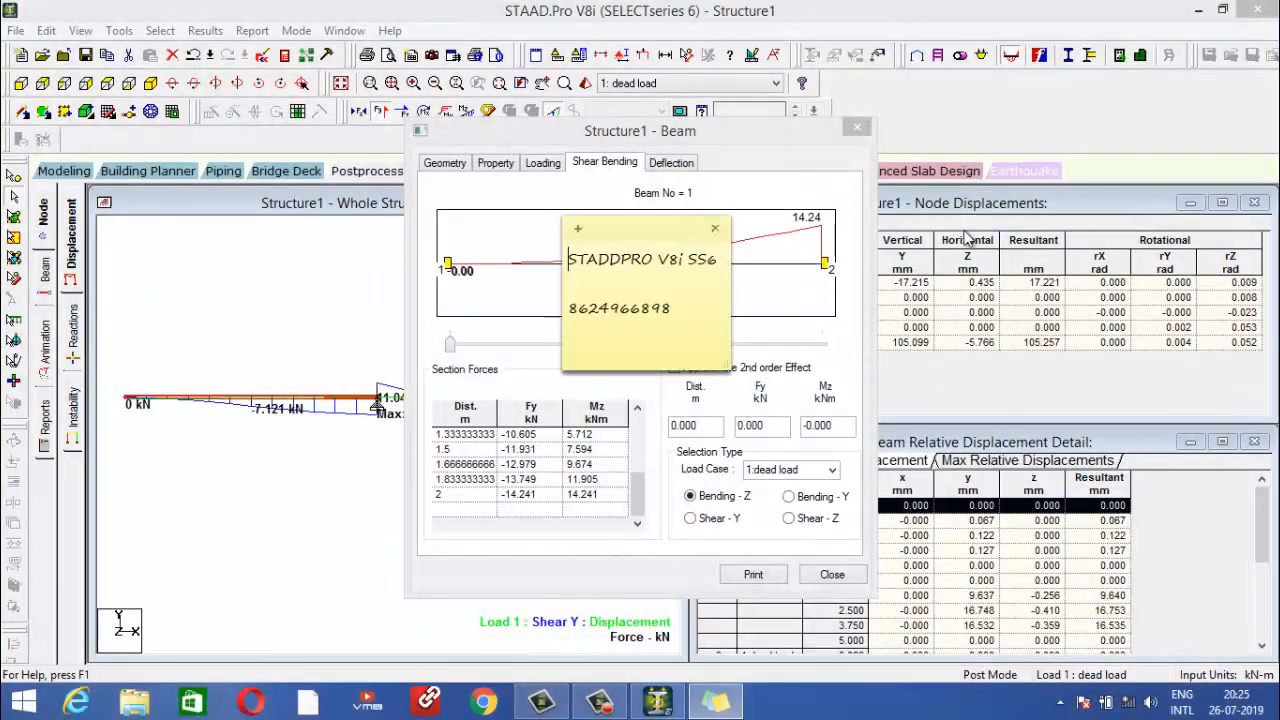
Replace the existing sticky note with a new one reading "2- 14.24" and place it beside the beam results.
click(577, 228)
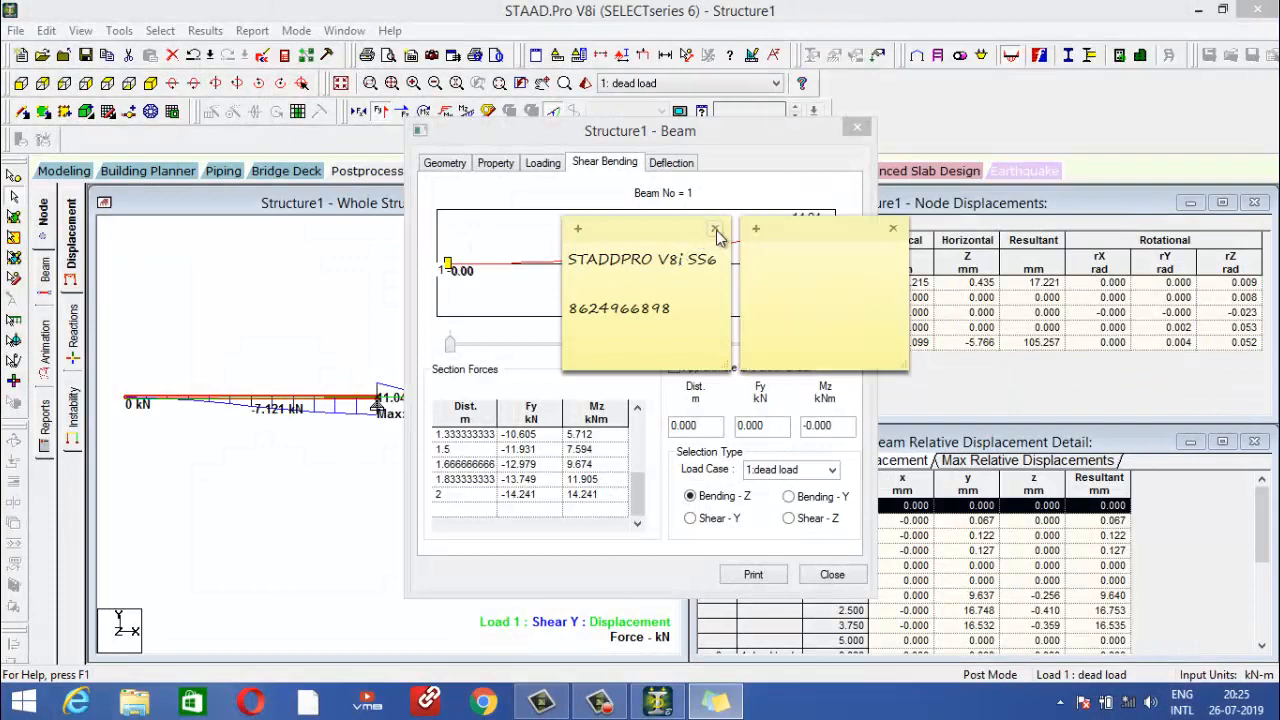
click(715, 229)
click(705, 310)
drag(863, 220, 1060, 190)
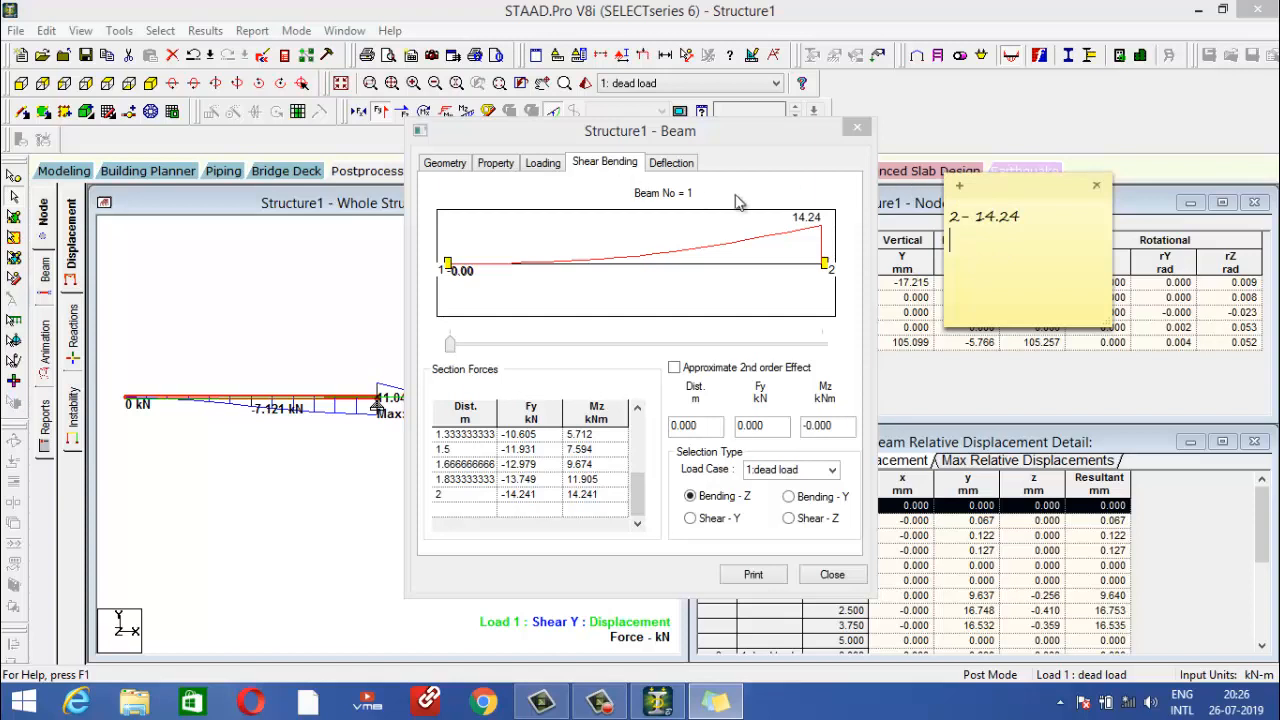
Review beam 1's local deflection and its Shear - Y, Bending - Y and Shear - Z diagrams, and close its results.
click(690, 166)
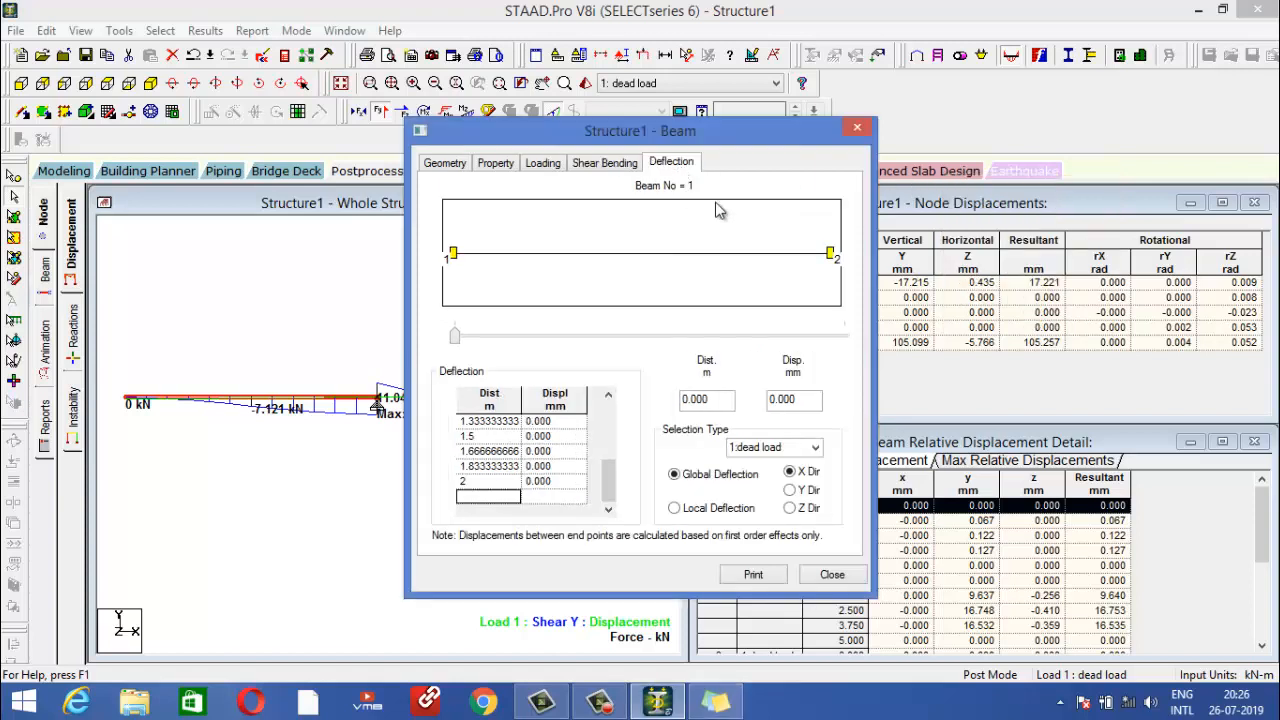
click(716, 510)
click(604, 163)
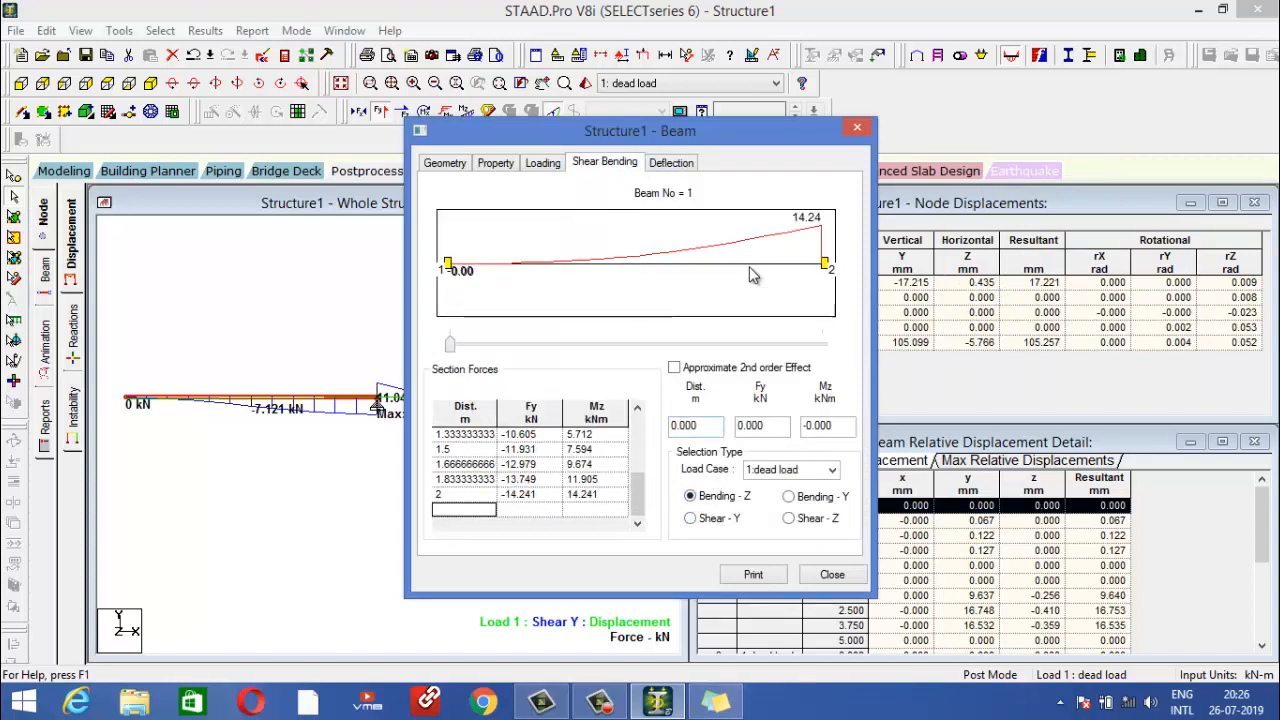
click(718, 518)
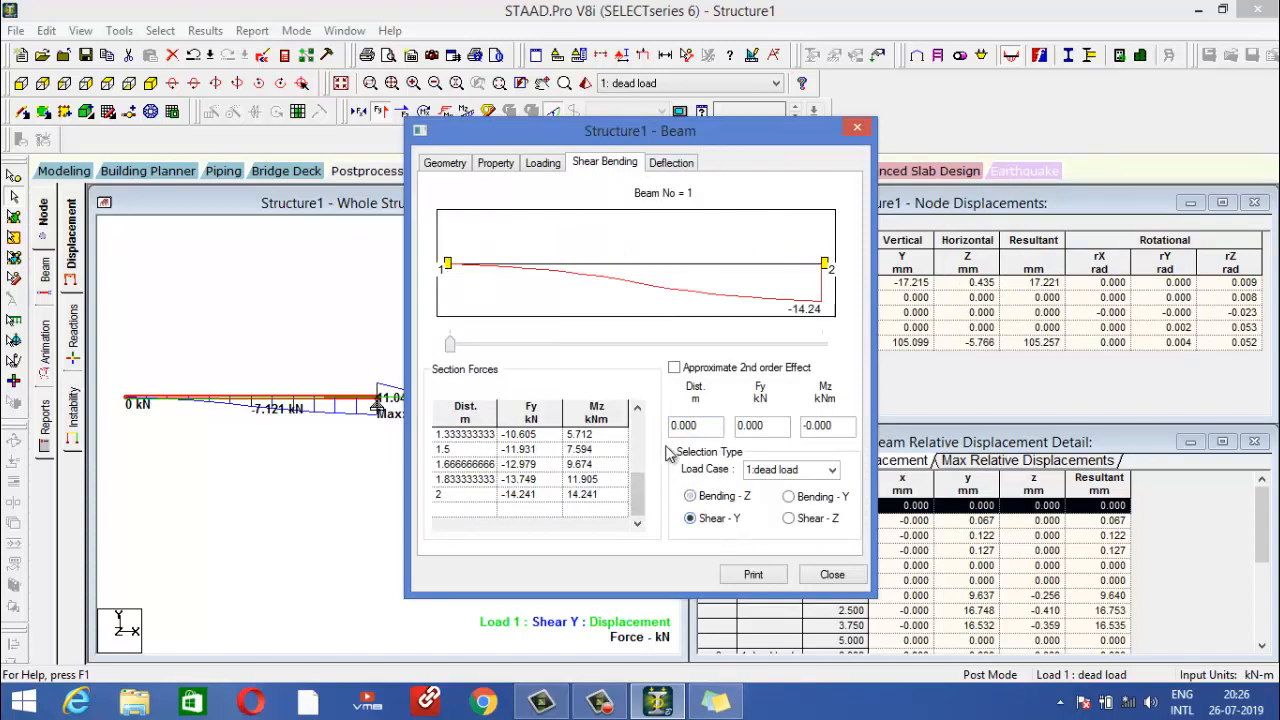
drag(742, 137, 479, 143)
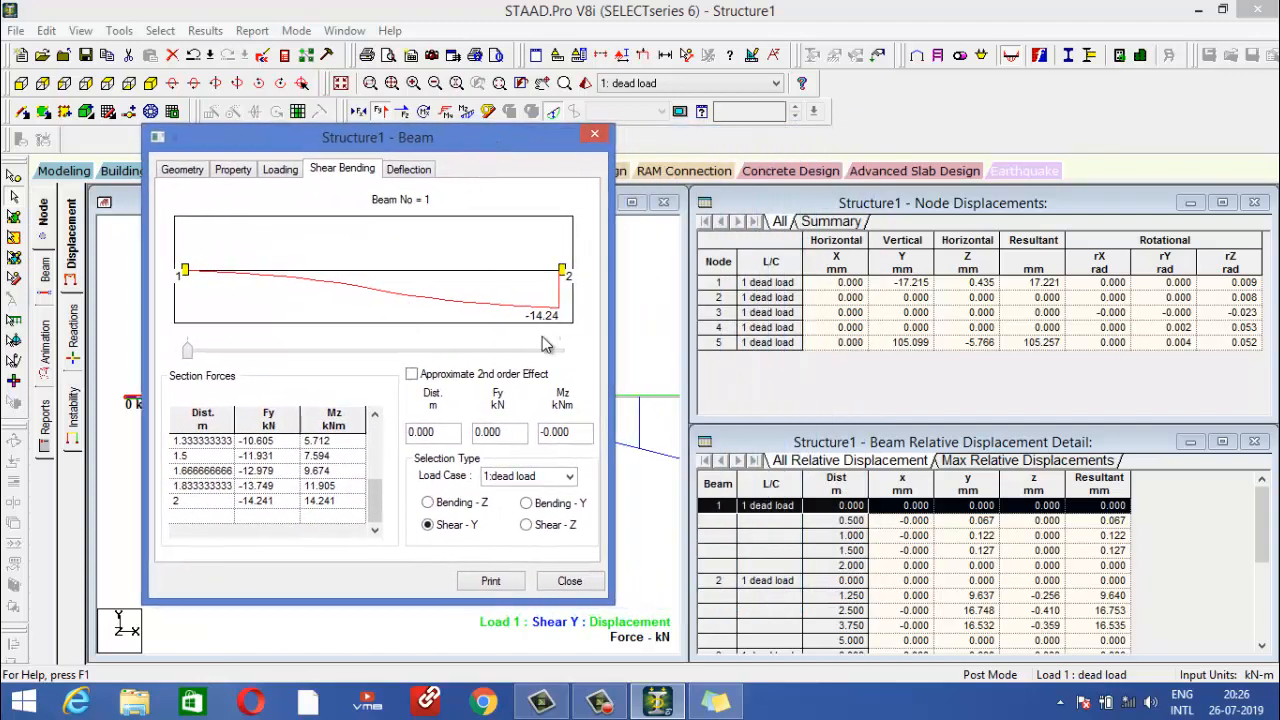
click(552, 506)
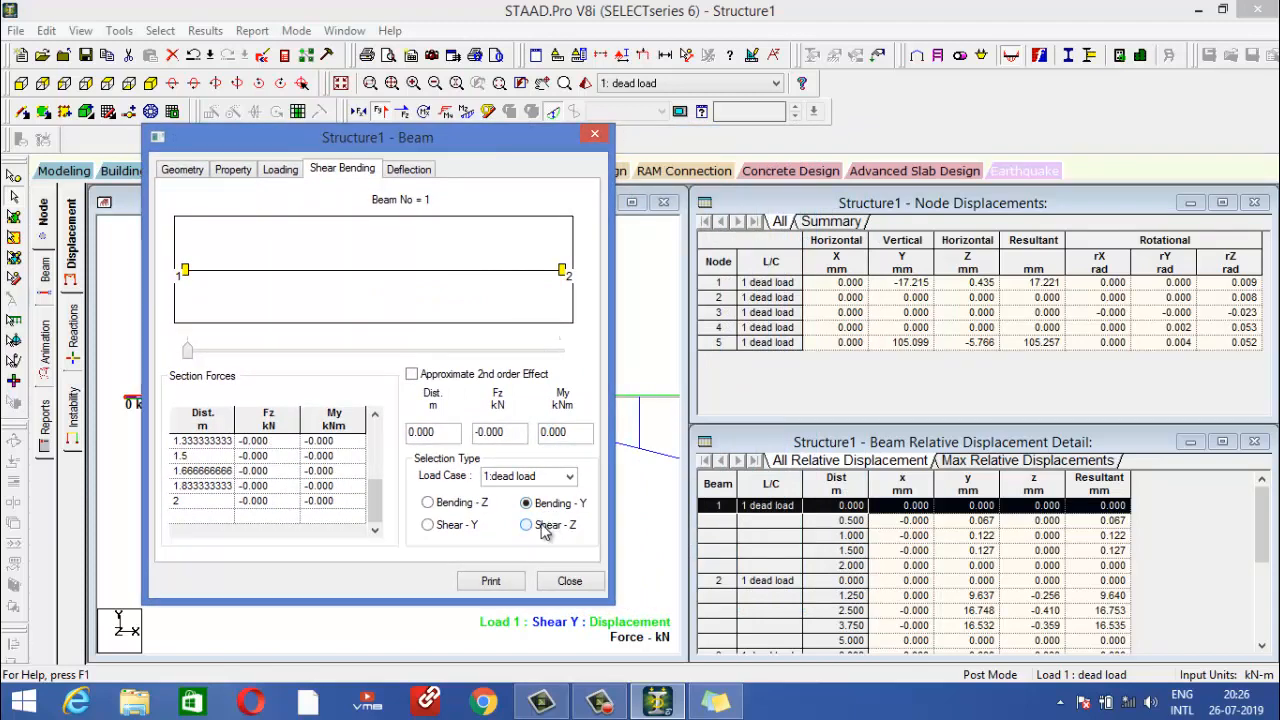
click(526, 525)
click(568, 581)
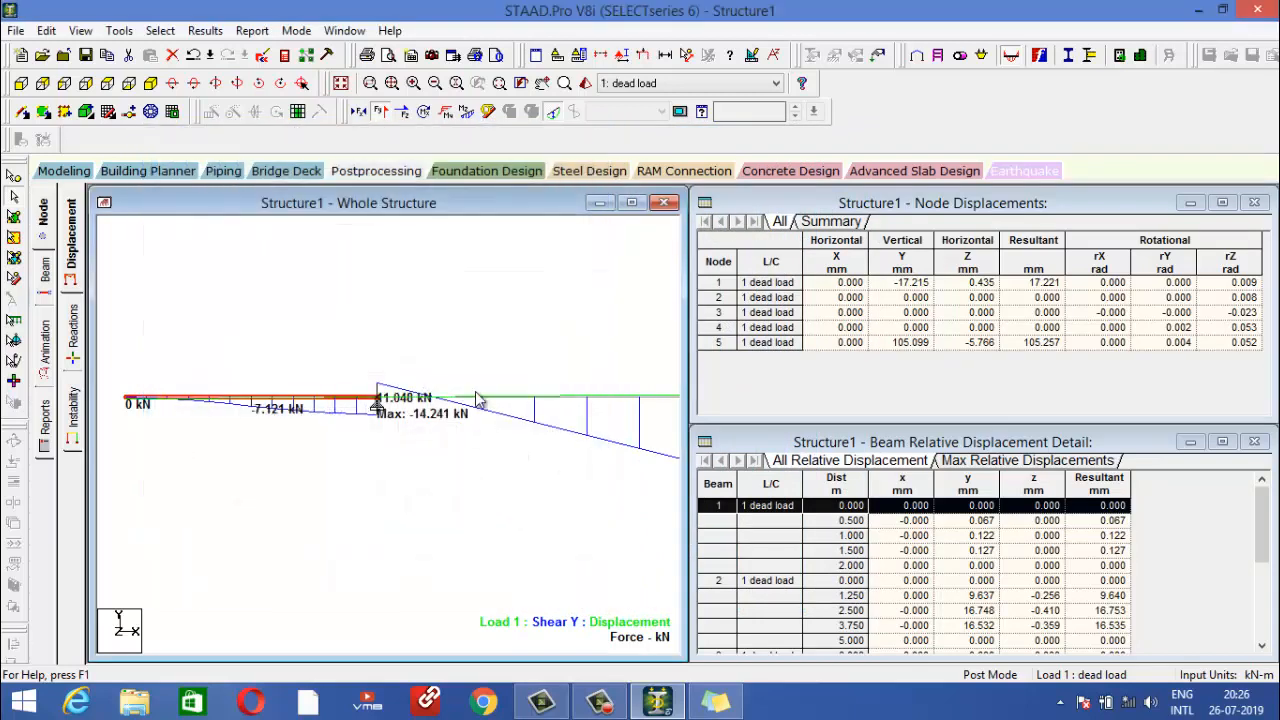
Open the Bending - Z results of beam 2 and record "3- 273.01" on the sticky note's second line.
double_click(487, 404)
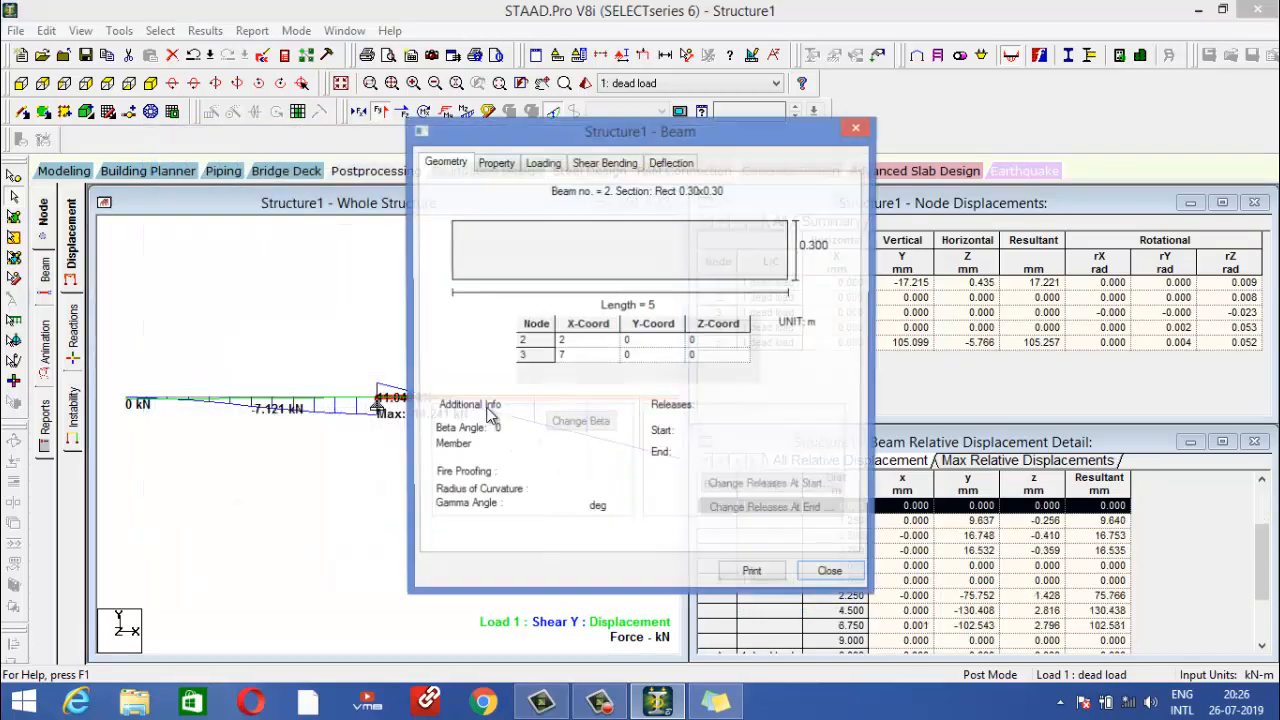
click(610, 163)
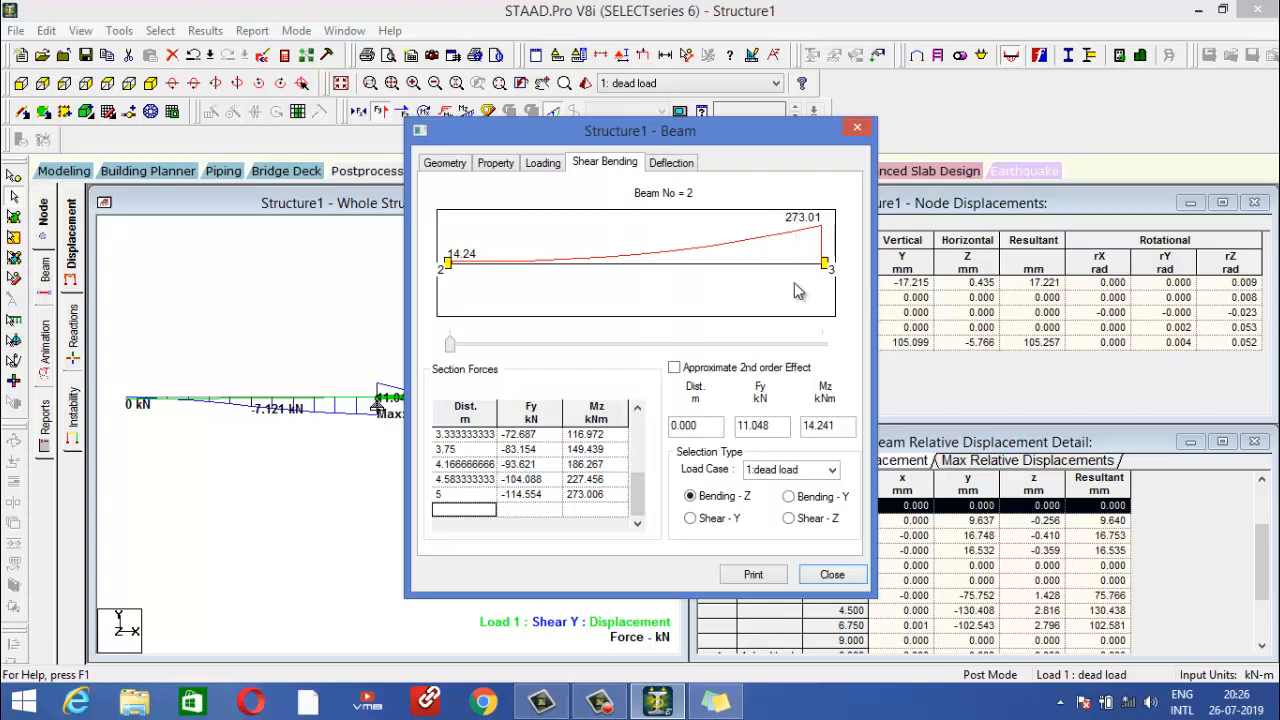
click(716, 701)
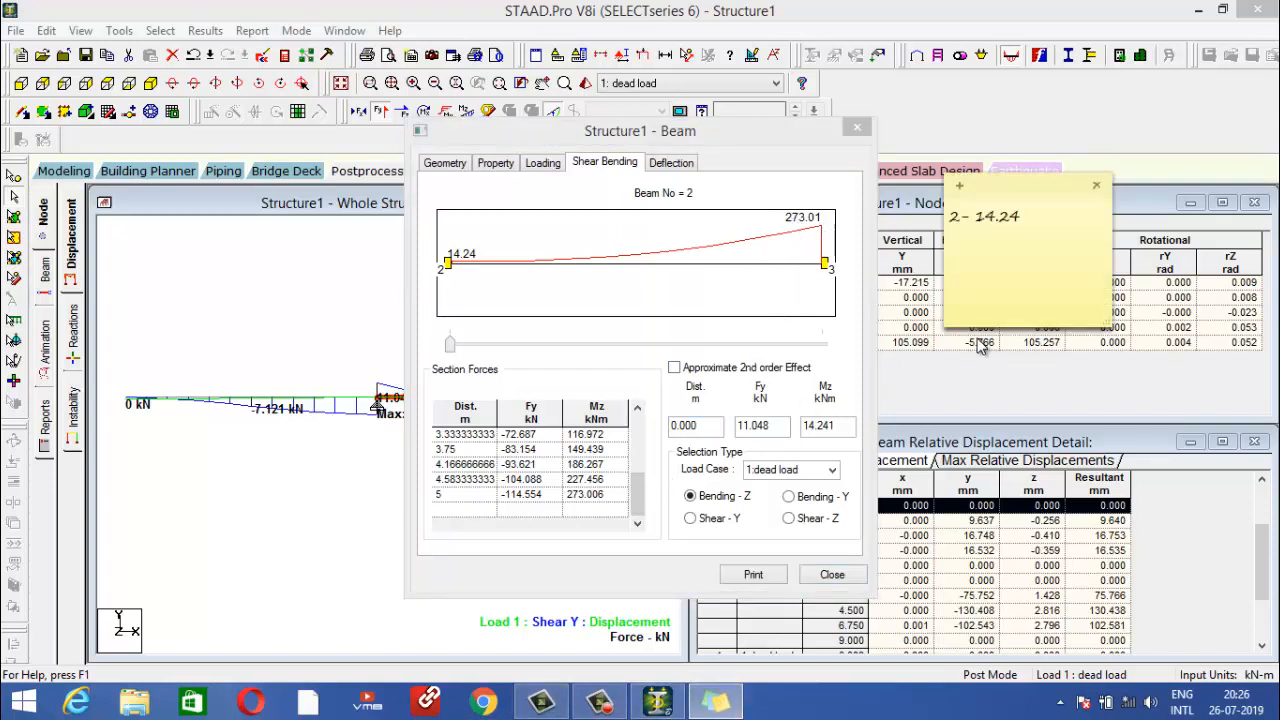
text(3- 273.01)
Show beam 2's Shear - Y diagram, add -114.55 to the node 3 line of the widened note, and close the beam results.
click(731, 522)
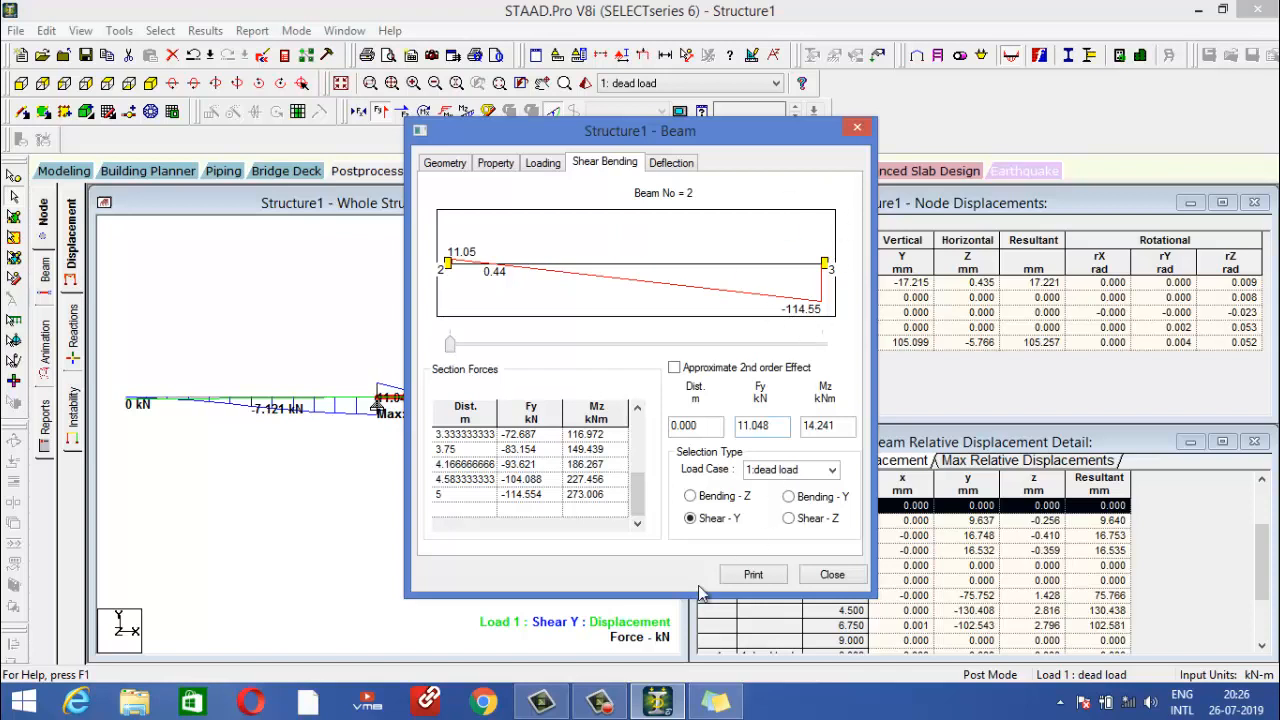
click(715, 702)
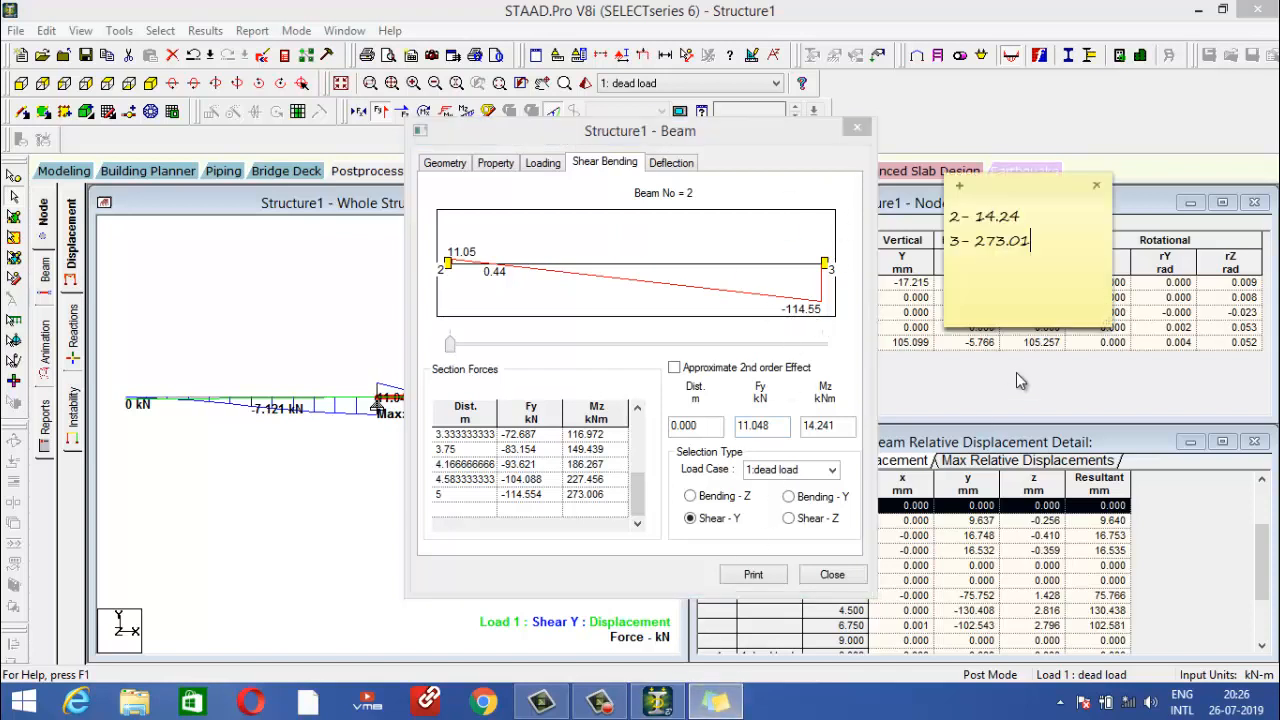
text(-114.55)
drag(1112, 260, 1279, 262)
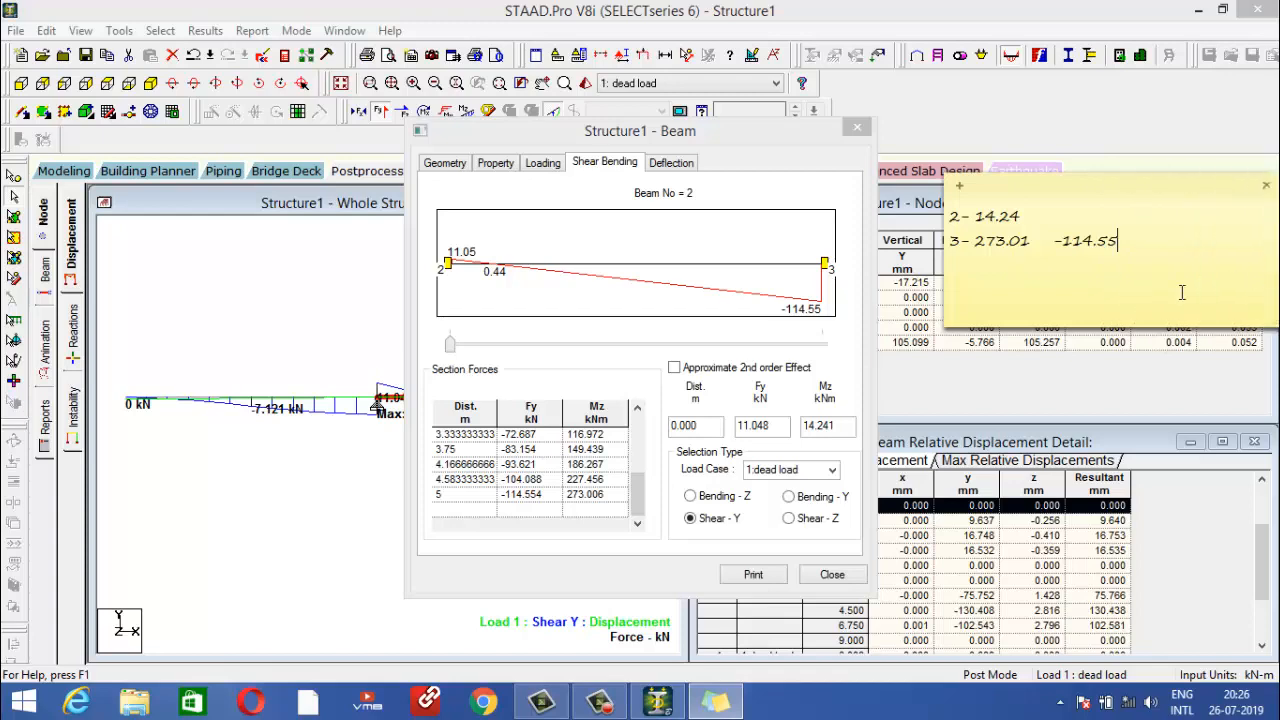
click(857, 127)
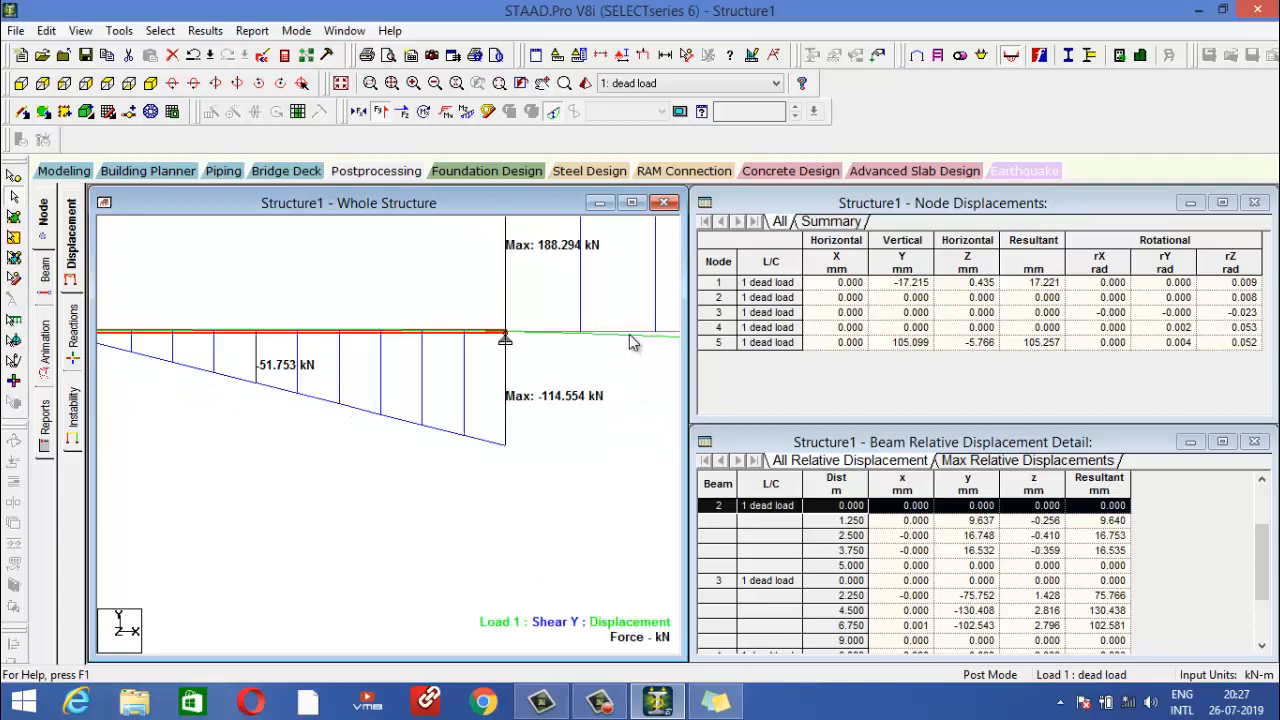
Open the Bending - Z results of beam 3 and record "5.43- -275" on the sticky note's third line.
double_click(632, 337)
click(604, 163)
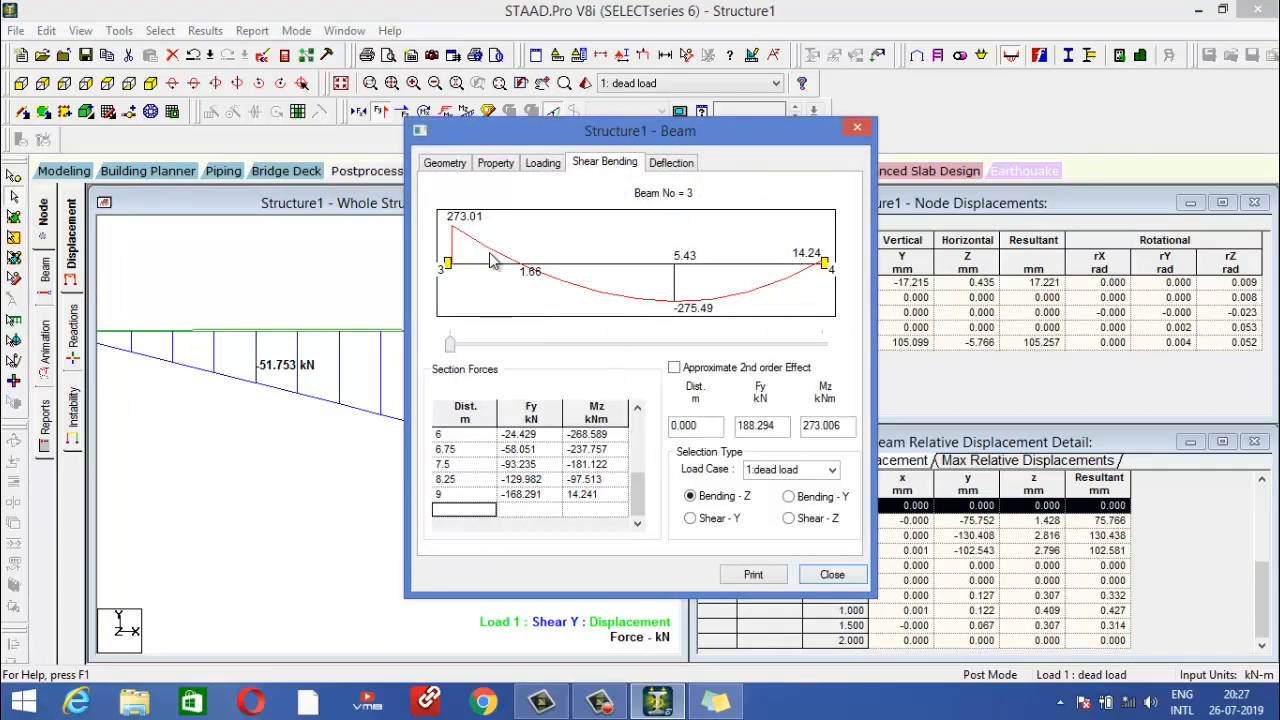
click(740, 706)
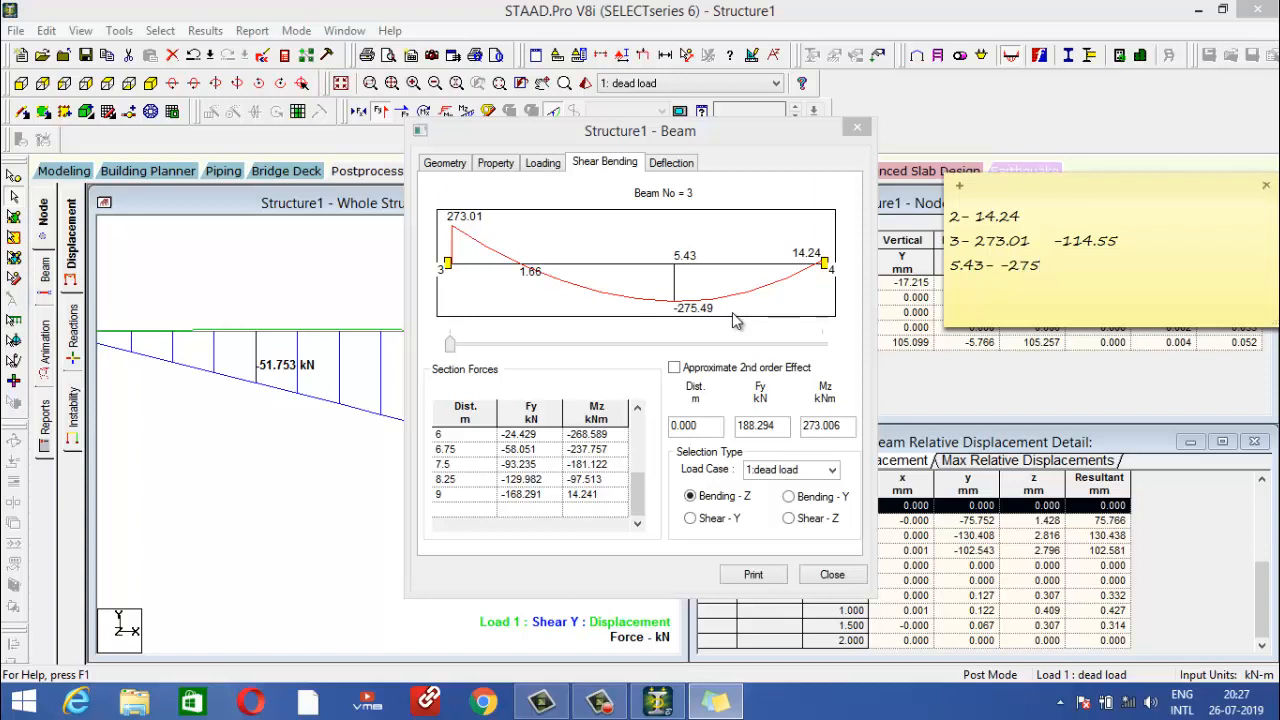
Compare beam 3's Shear - Y and Bending - Z diagrams, ending with Bending - Z displayed.
click(690, 518)
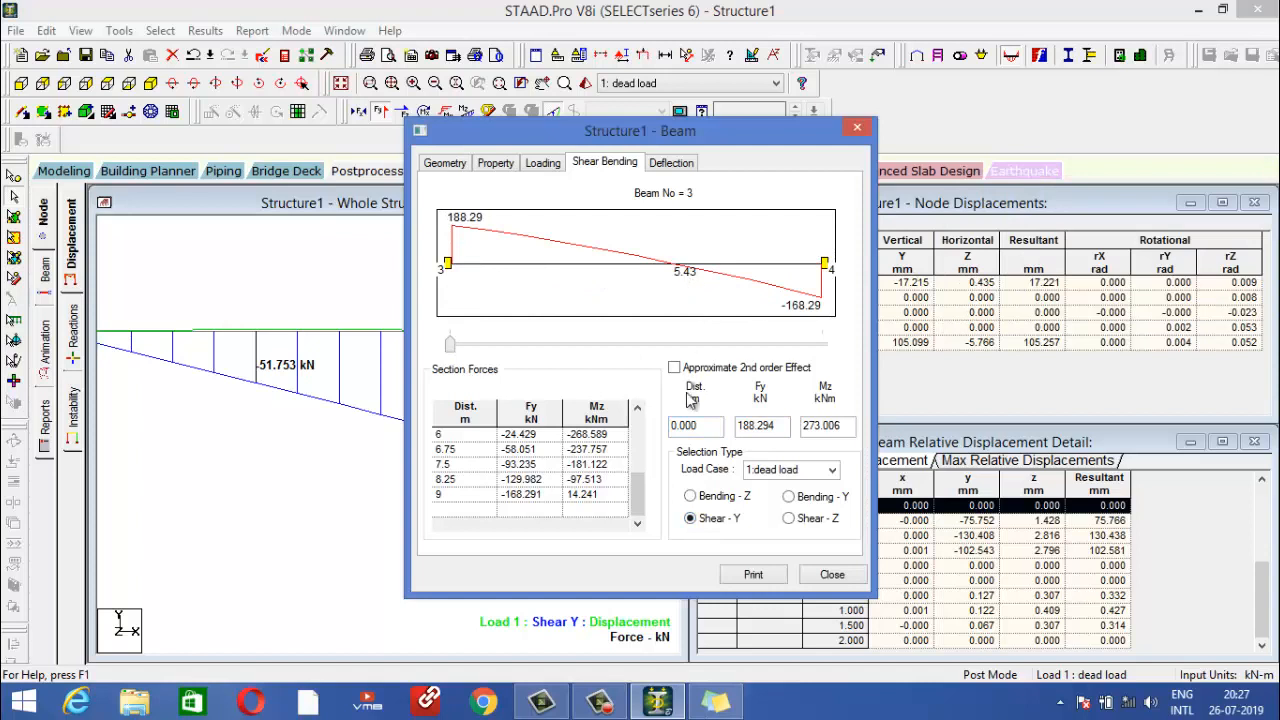
click(716, 497)
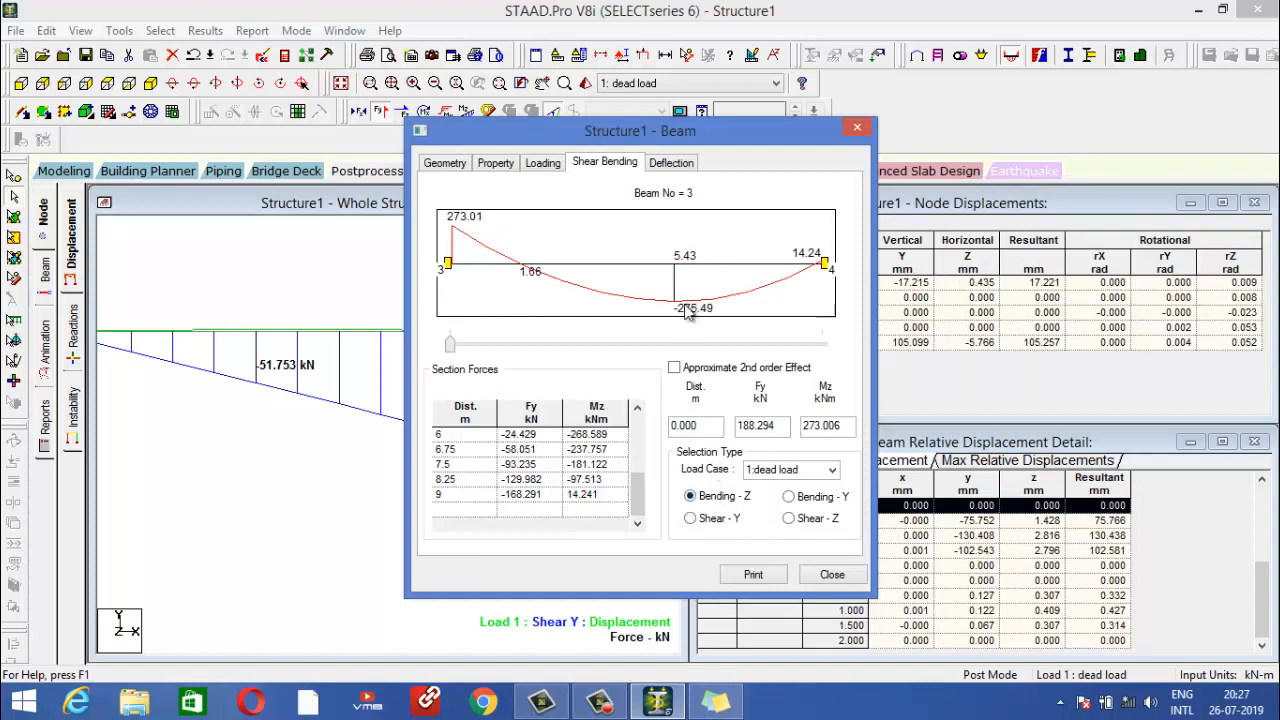
click(711, 522)
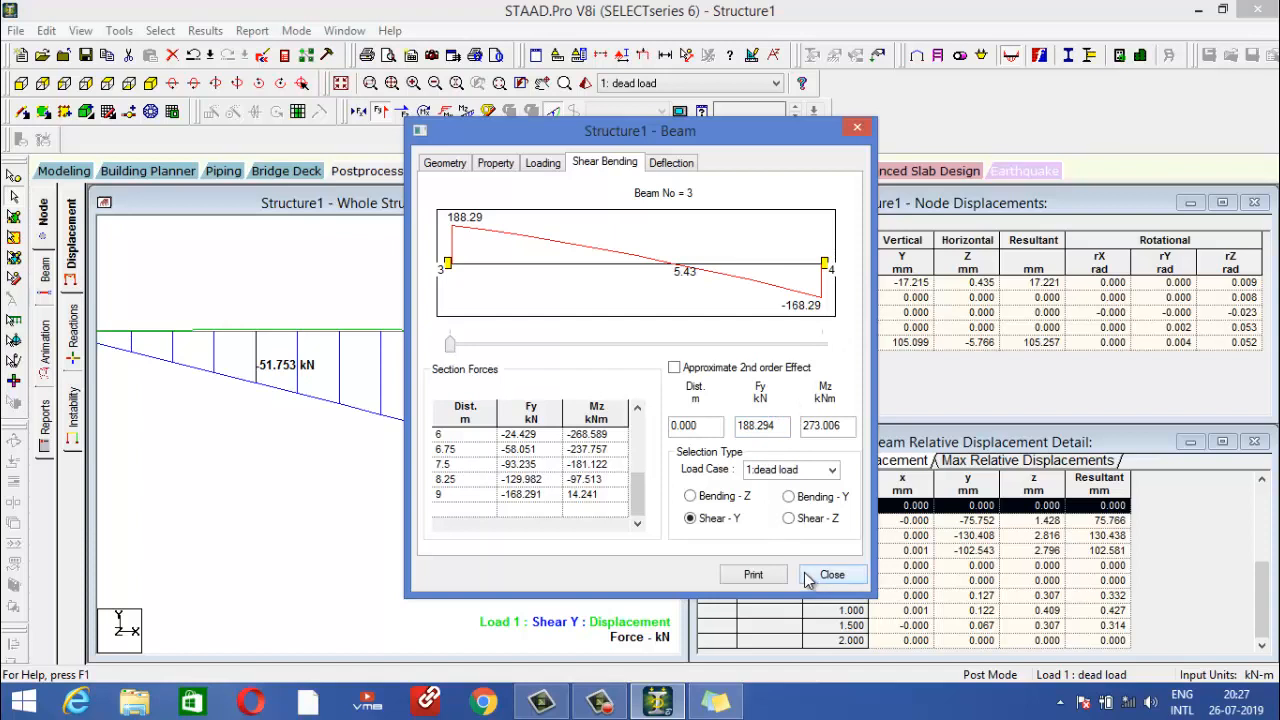
click(718, 496)
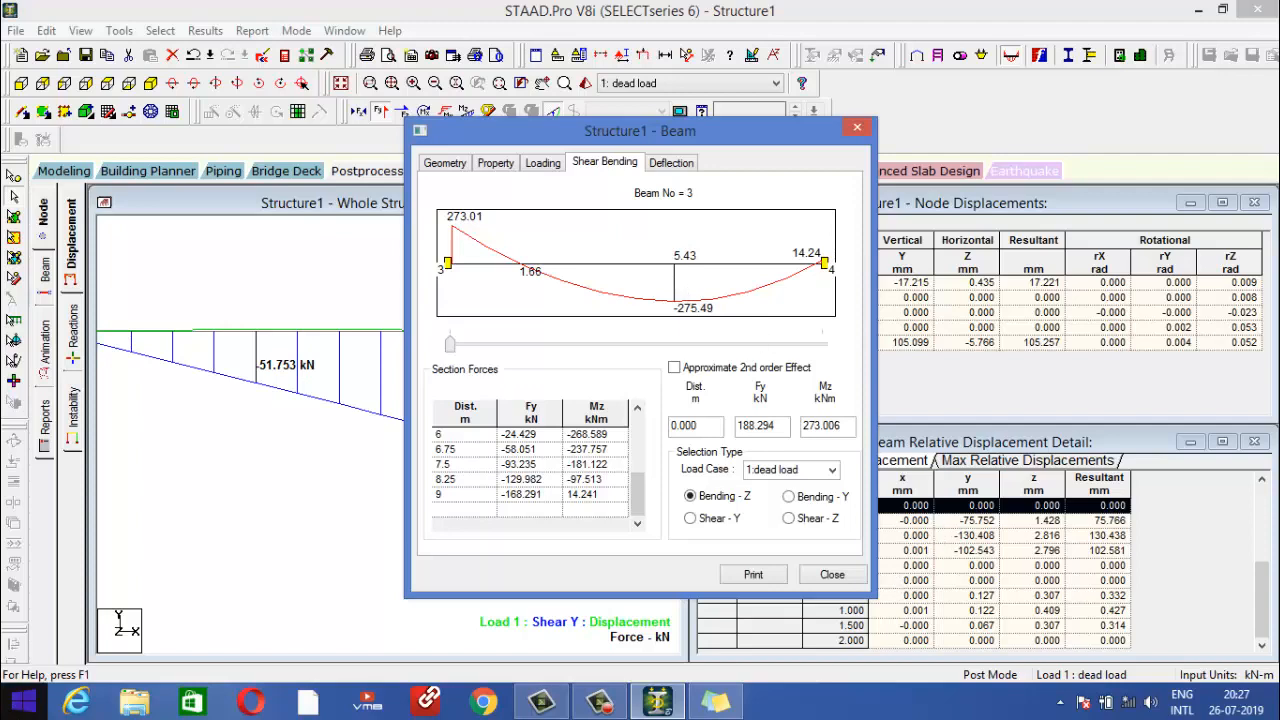
Open Paint in a maximized window and paste the captured screenshot of beam 3's Bending - Z results.
click(24, 701)
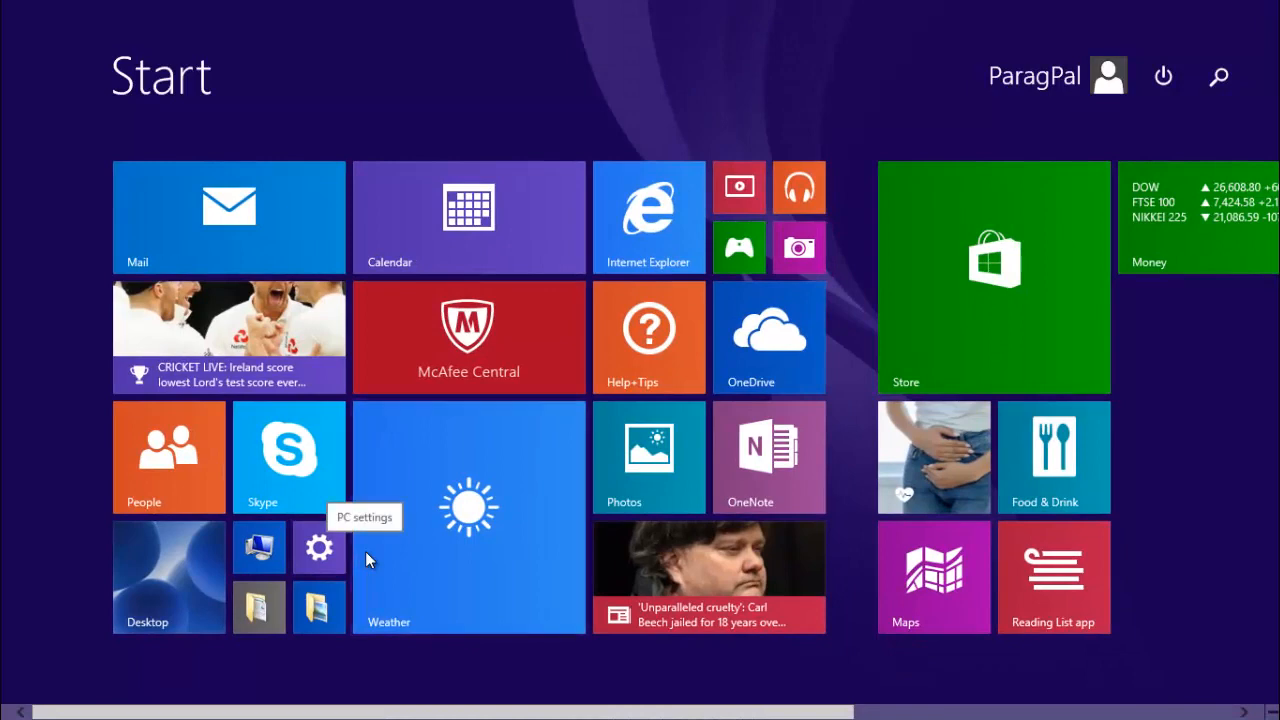
text(paint)
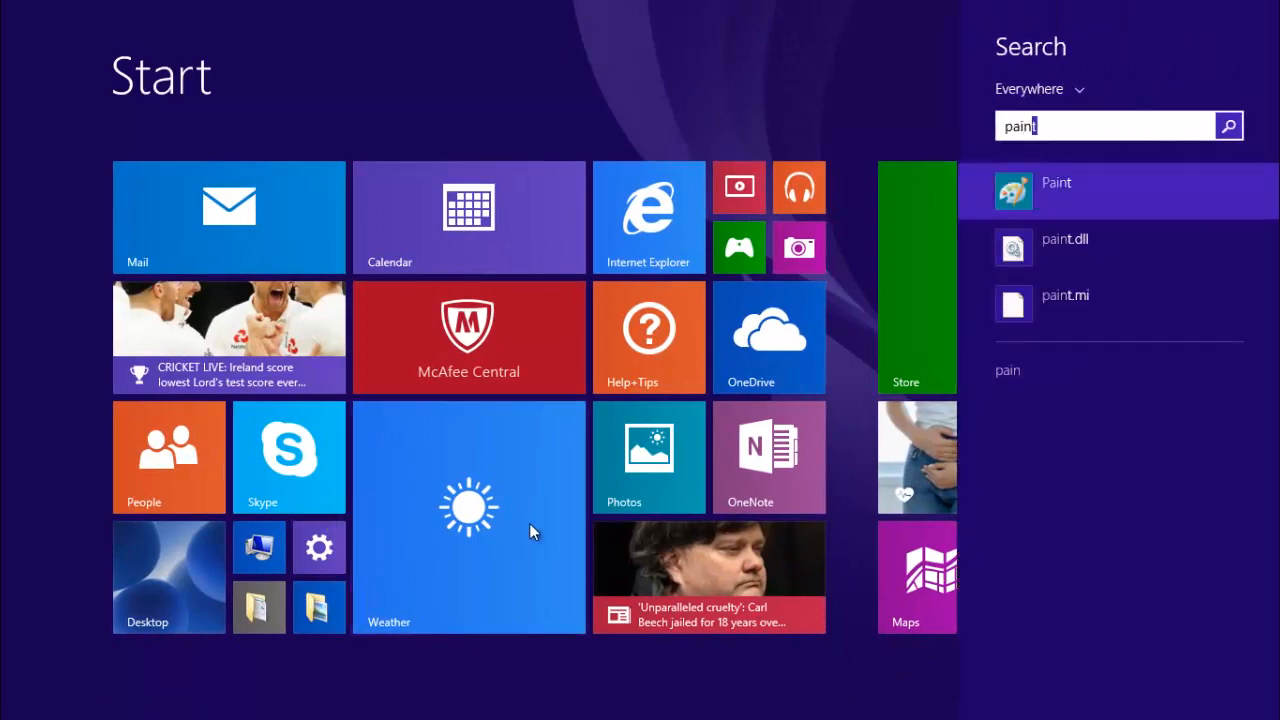
click(1109, 189)
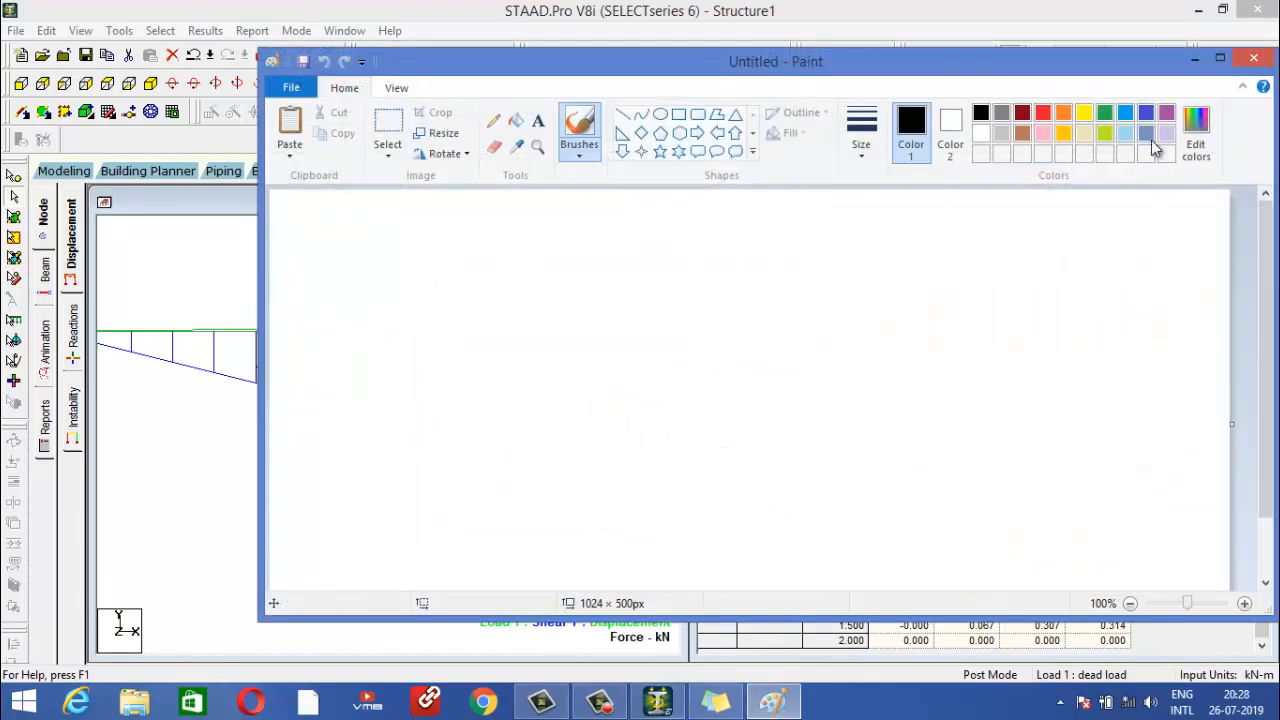
click(1220, 58)
key(ctrl+v)
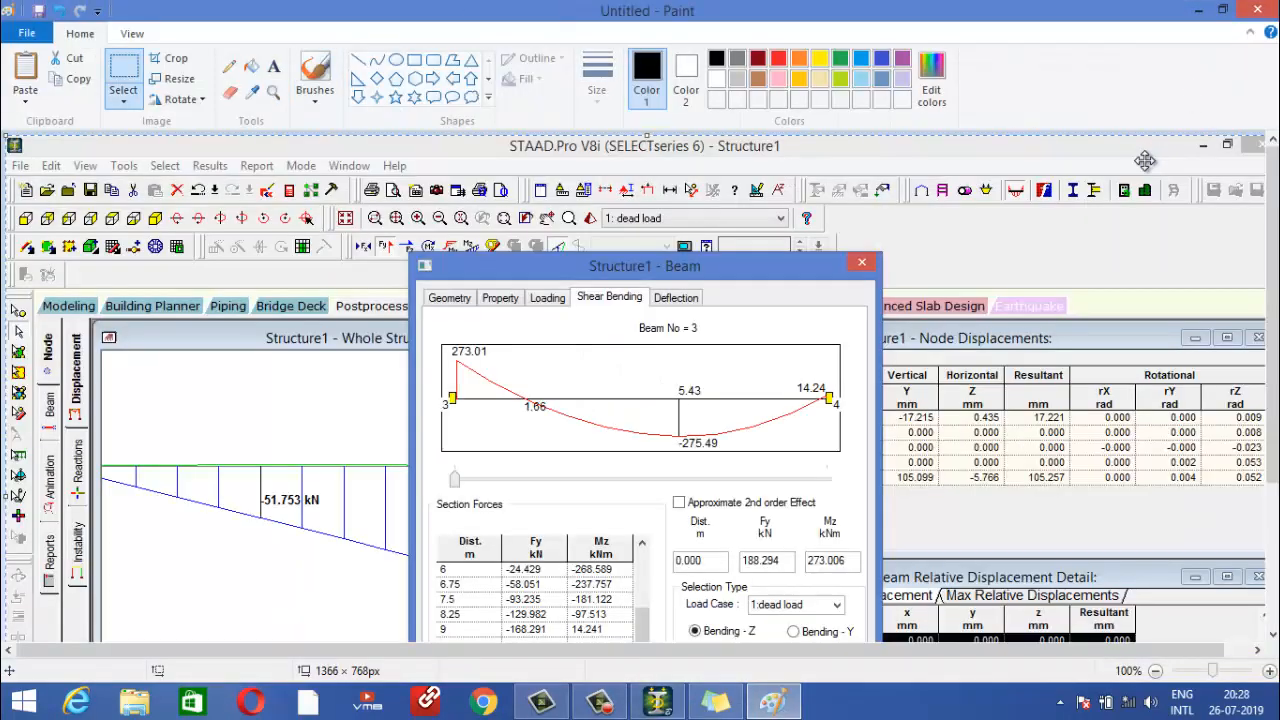
scroll(880, 325, down, 3)
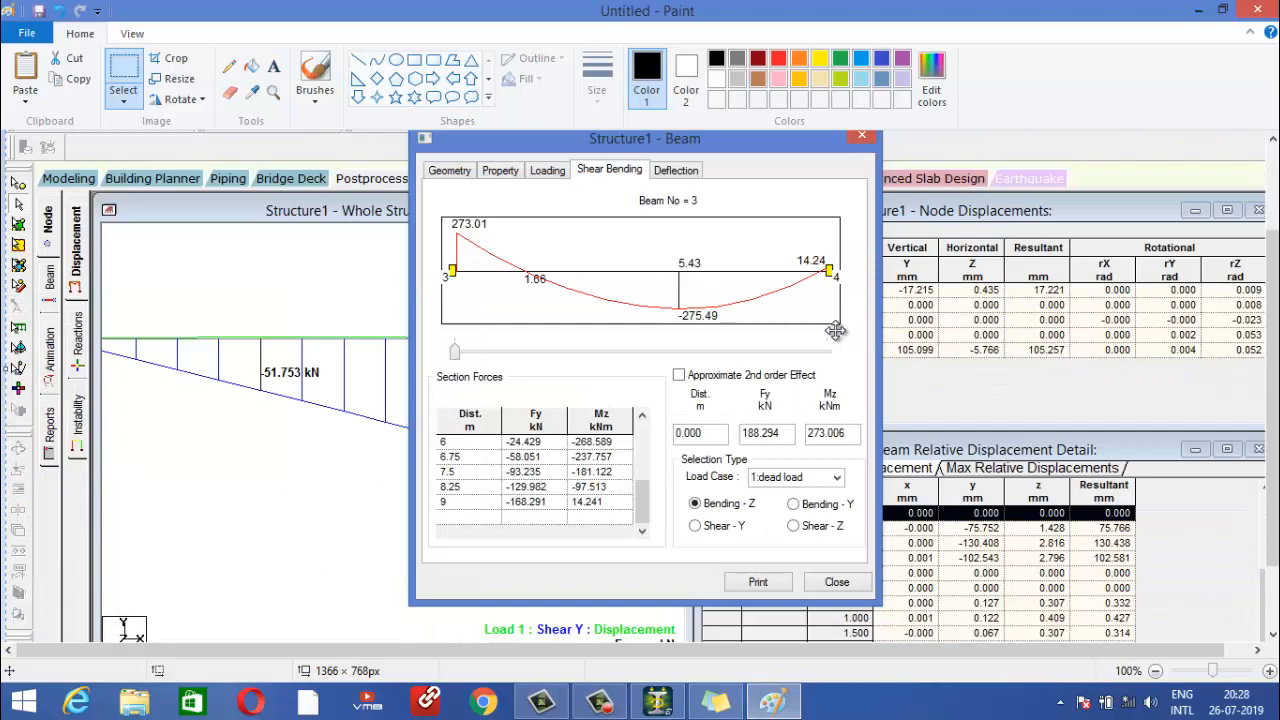
Return to STAAD.Pro, close beam 3's results and show the structure's section properties in Modeling mode.
click(657, 702)
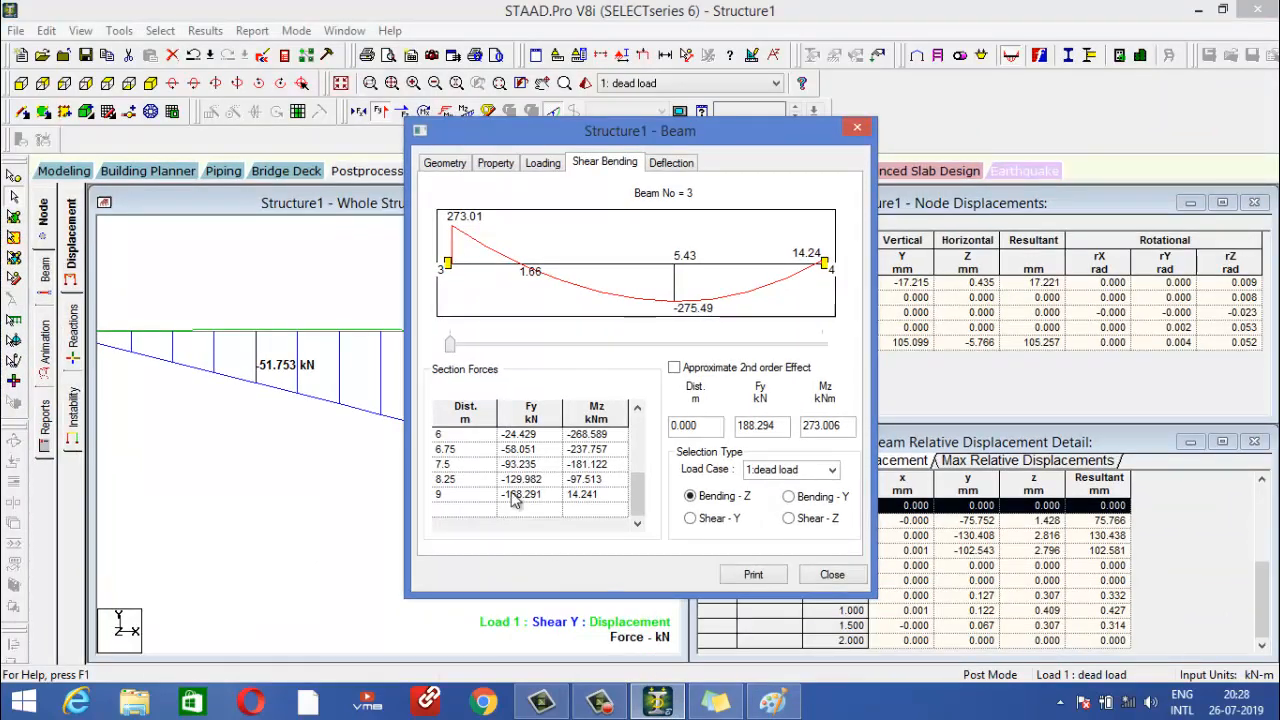
click(828, 575)
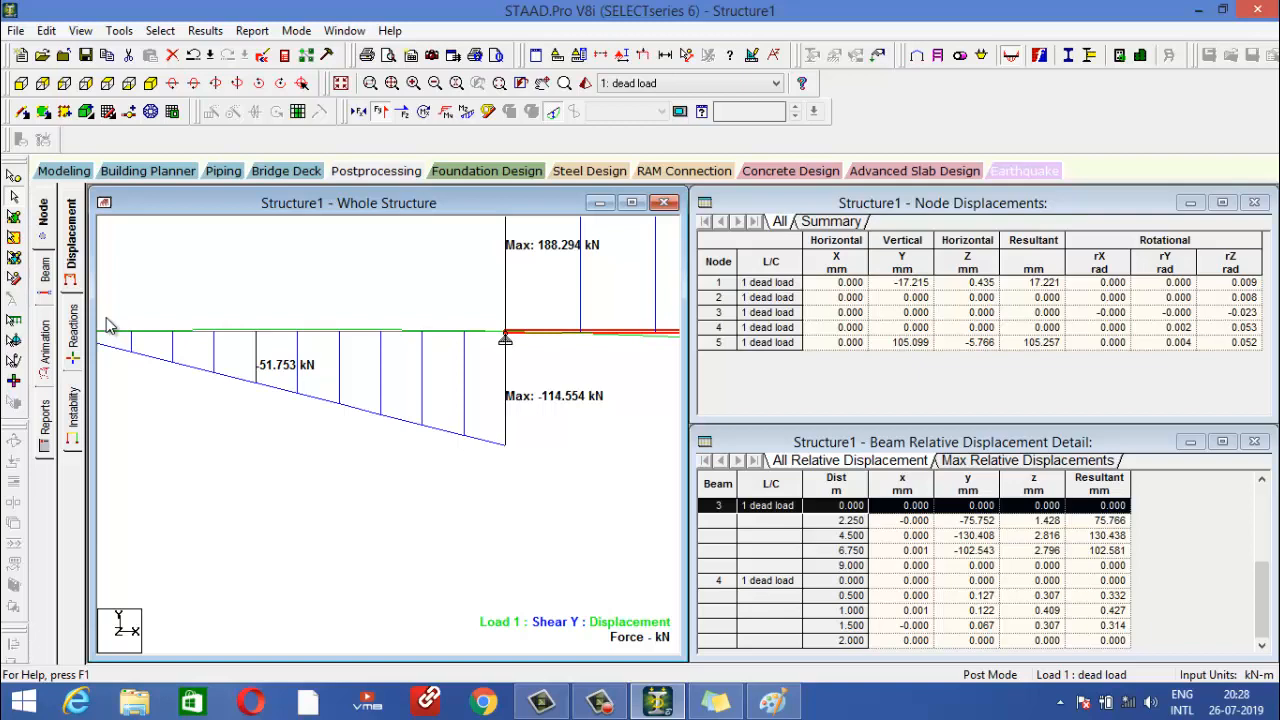
click(76, 175)
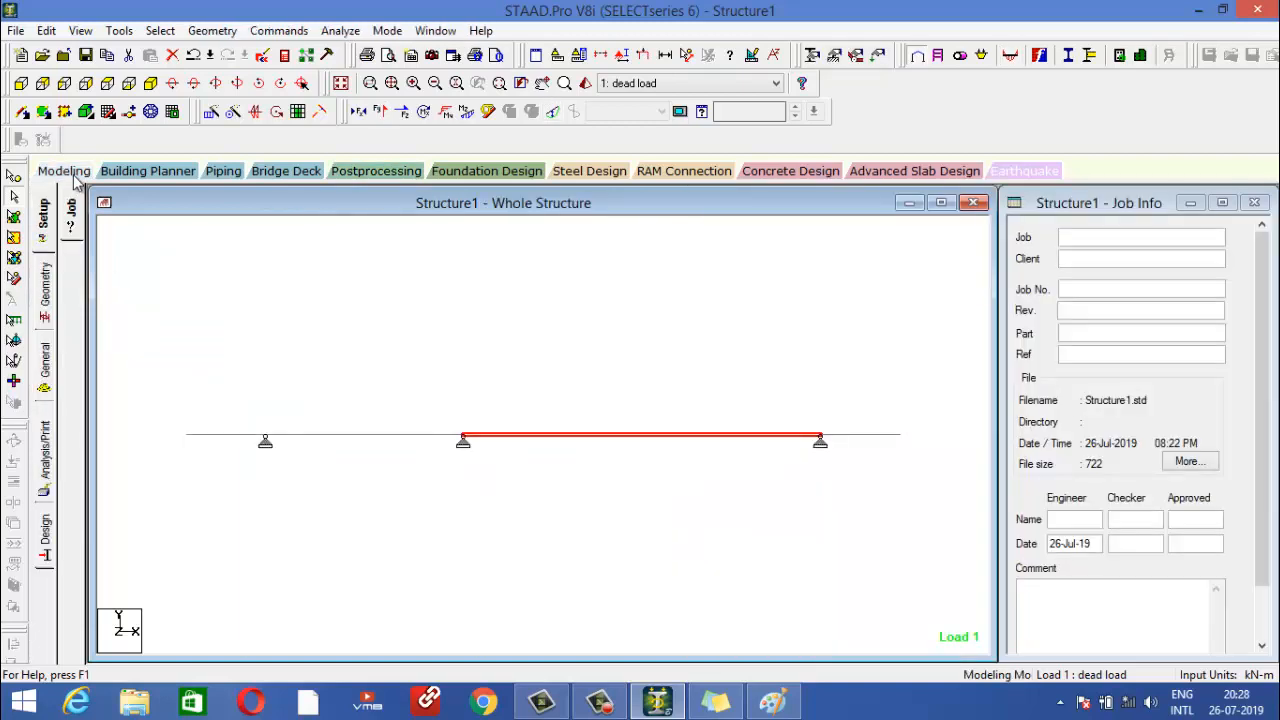
click(46, 370)
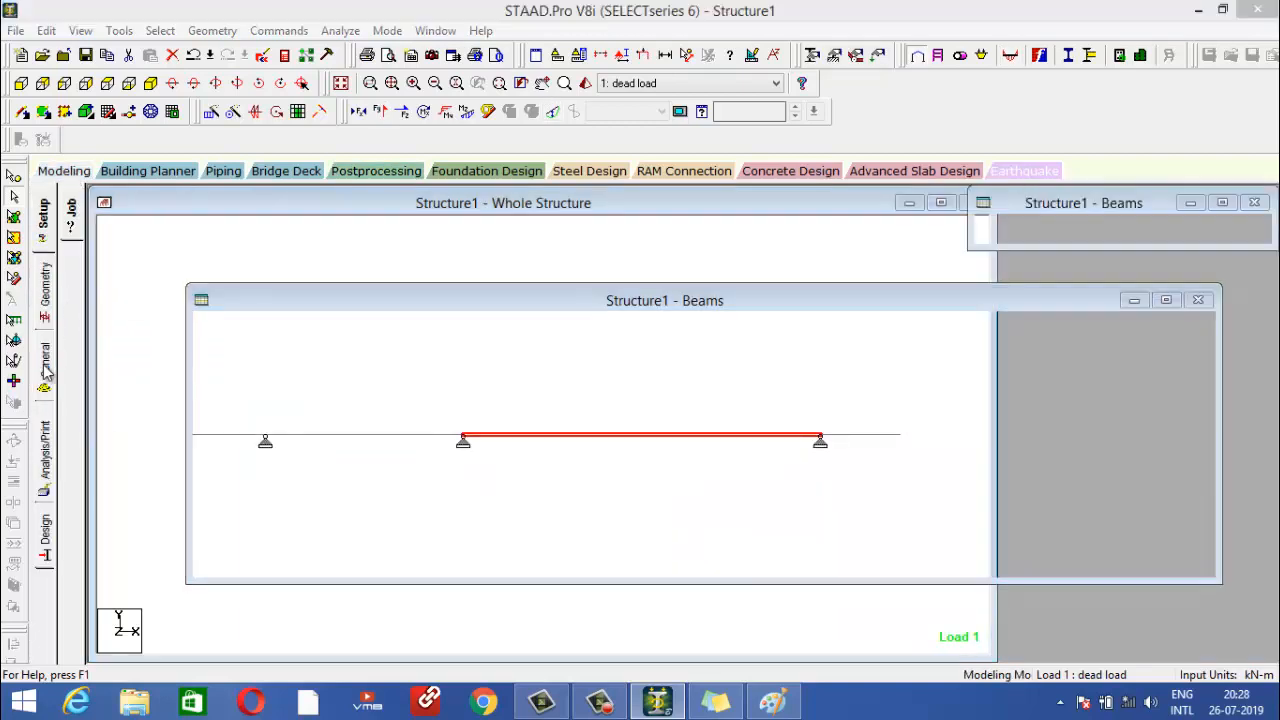
click(274, 492)
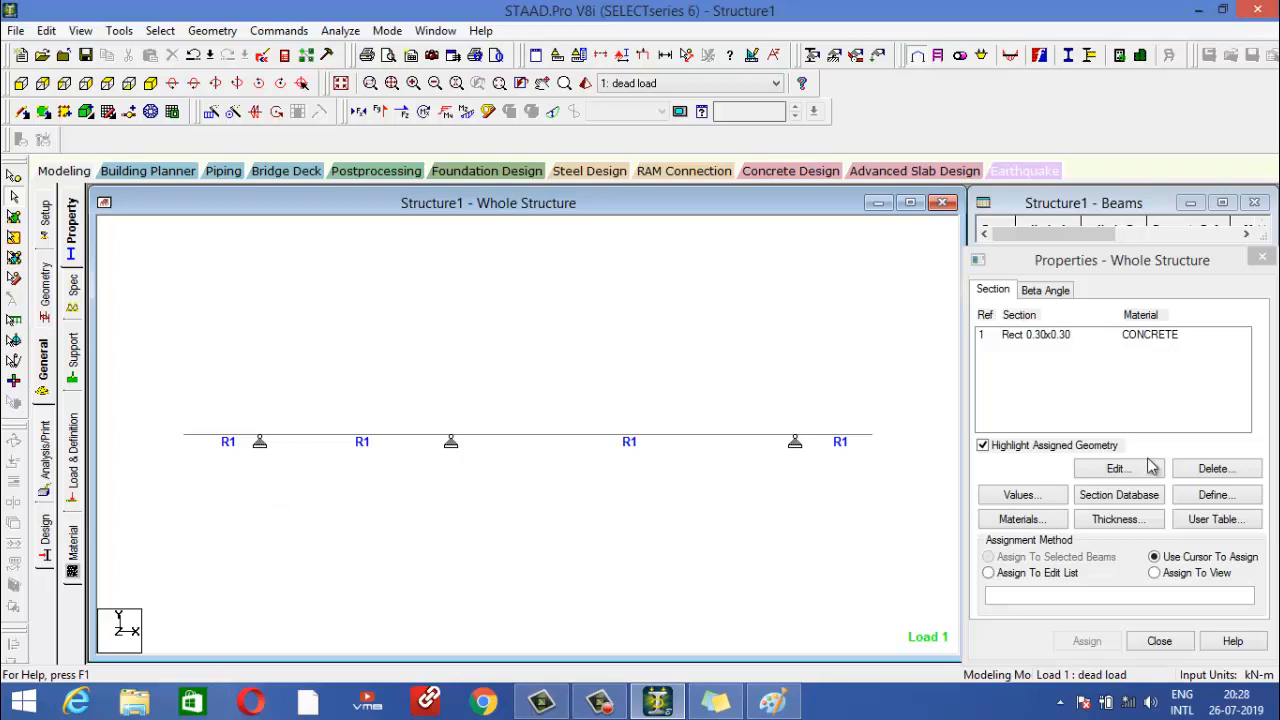
Set the rectangular concrete section's YD to 0.45 m for all beams, agreeing to delete the old result files.
click(1093, 337)
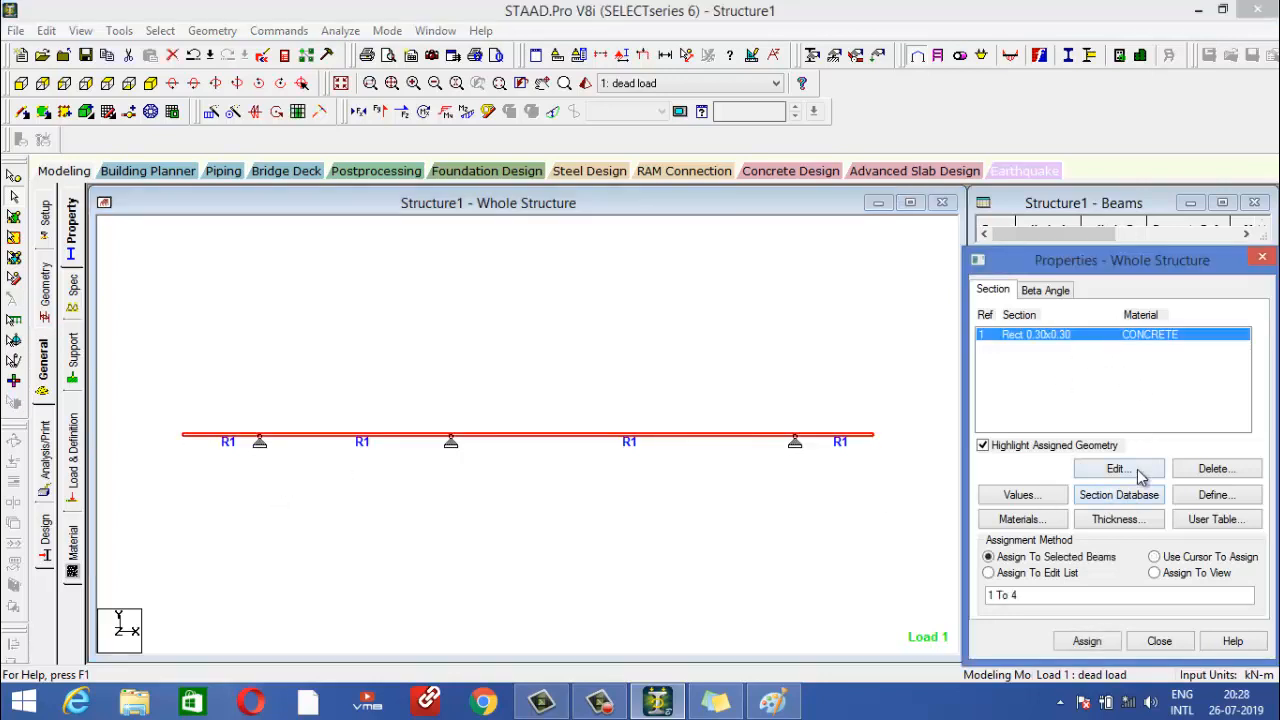
click(1117, 469)
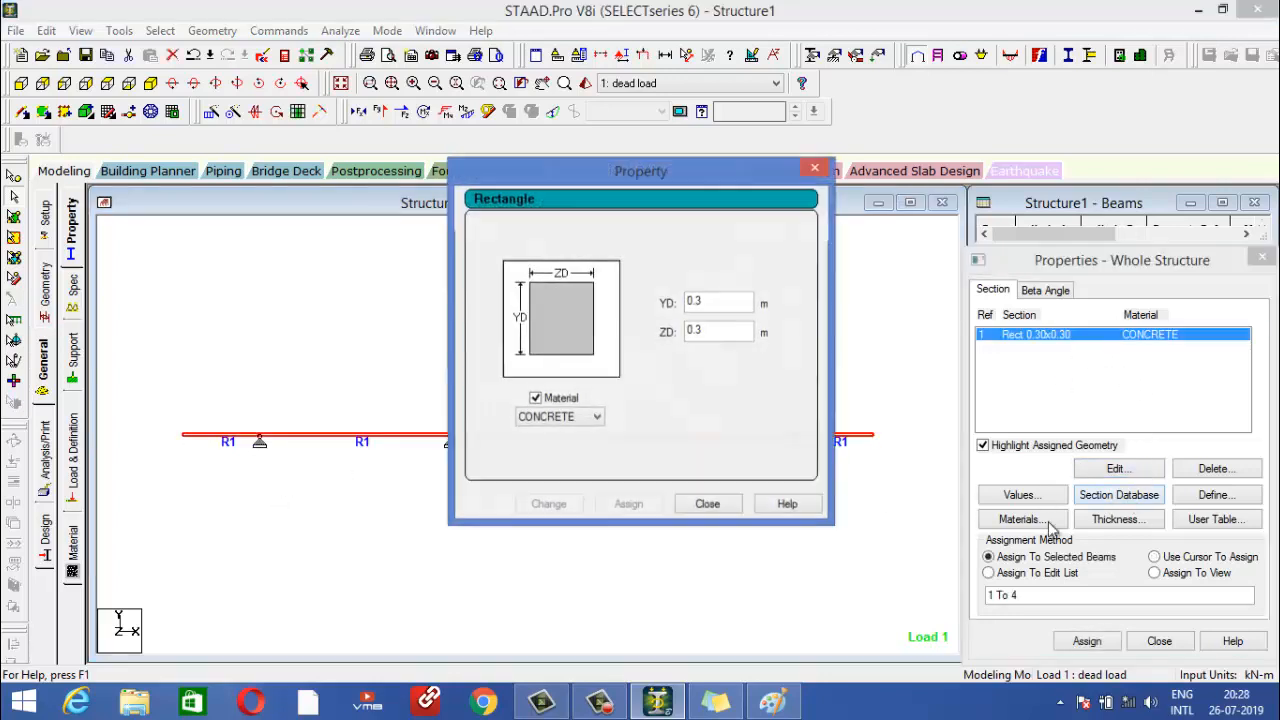
double_click(718, 299)
text(0.45)
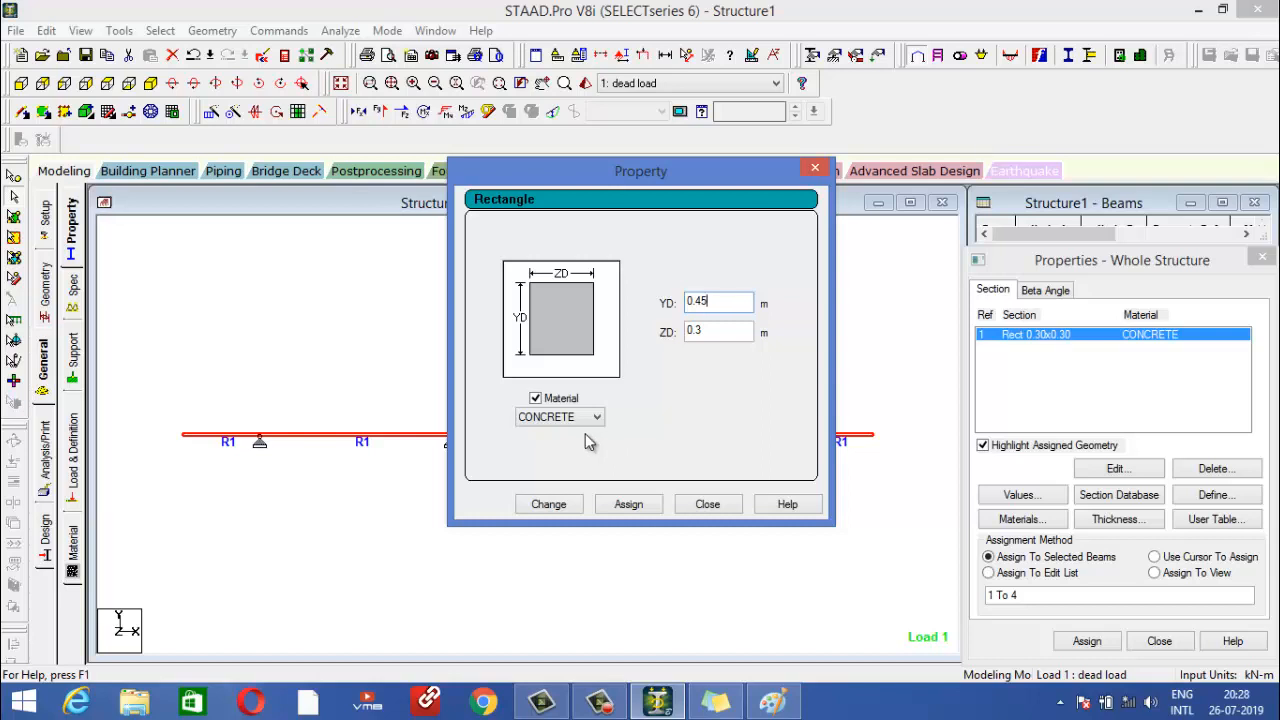
click(640, 505)
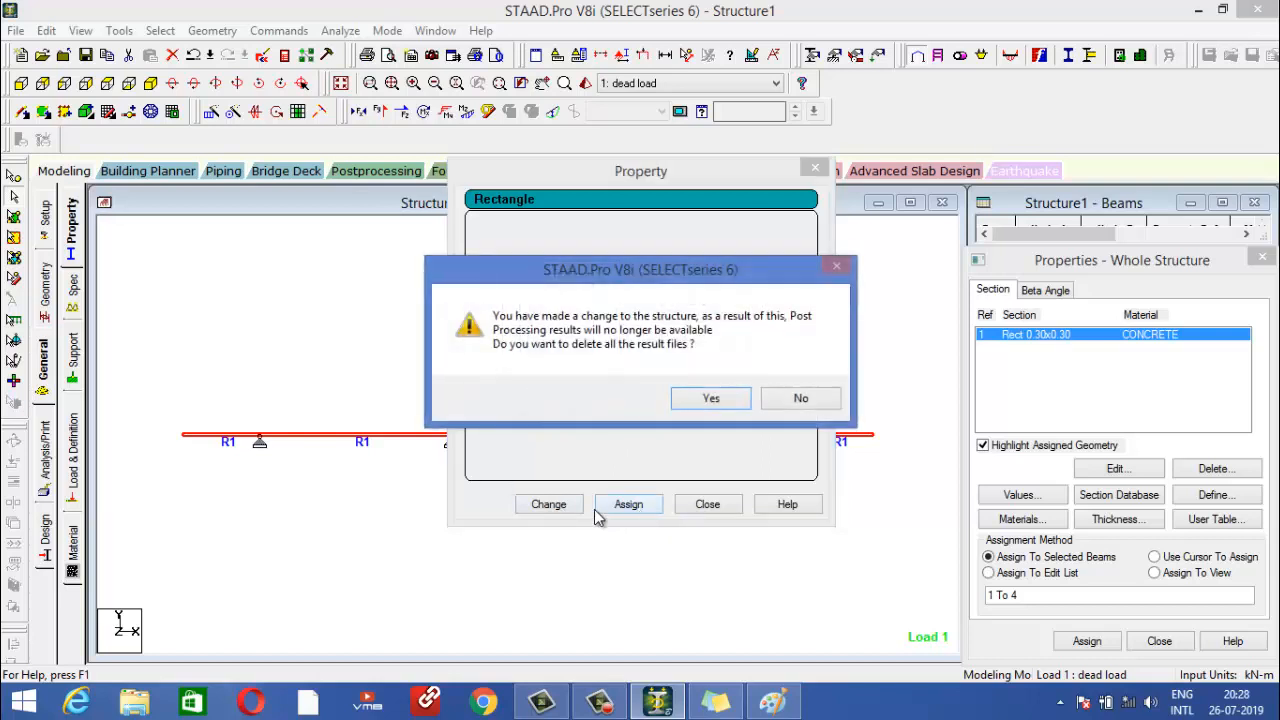
click(712, 400)
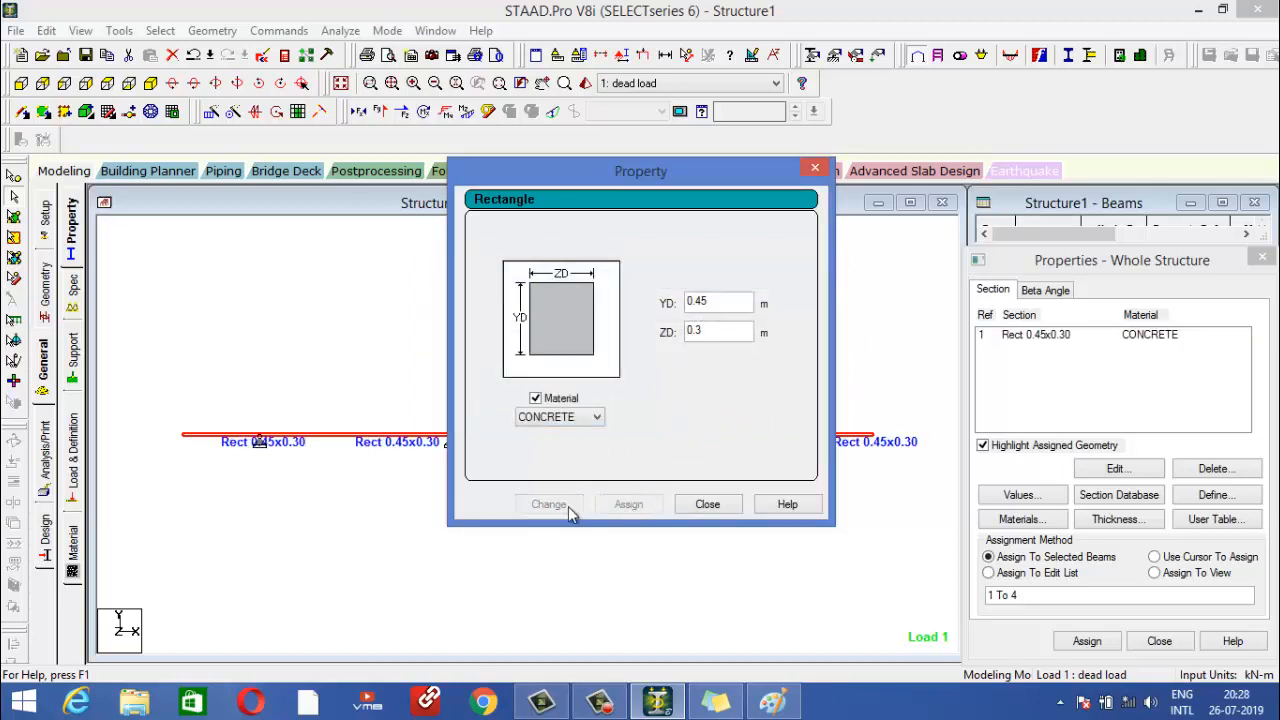
click(702, 505)
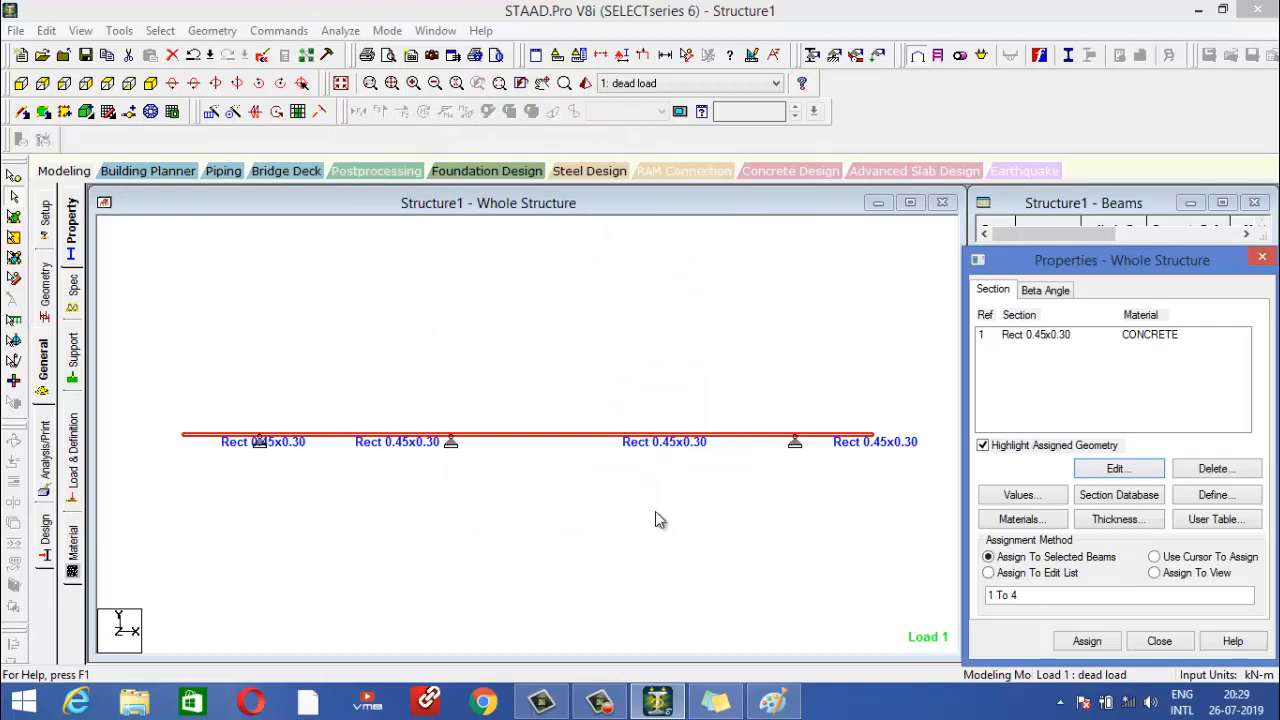
Open the 3D rendered view, inspect the beam's resized rectangular cross-section from its end, and close the view.
right_click(655, 511)
click(700, 490)
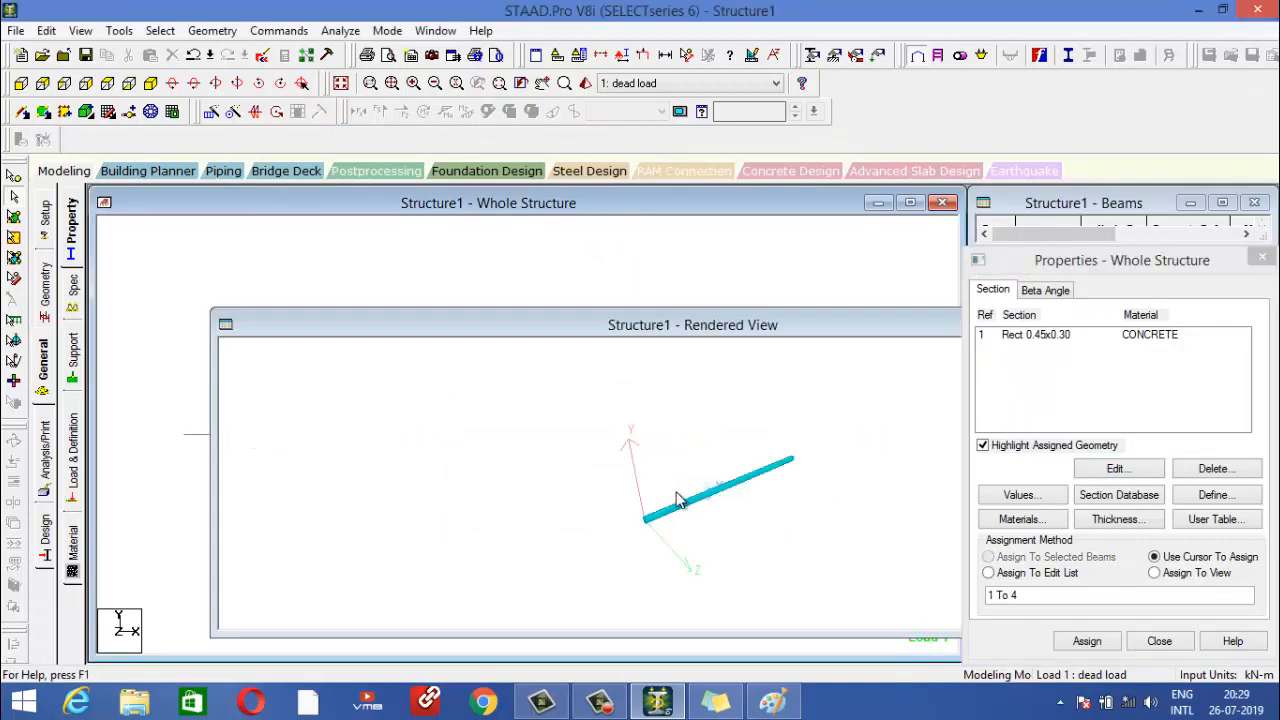
drag(677, 500, 554, 557)
scroll(560, 563, up, 6)
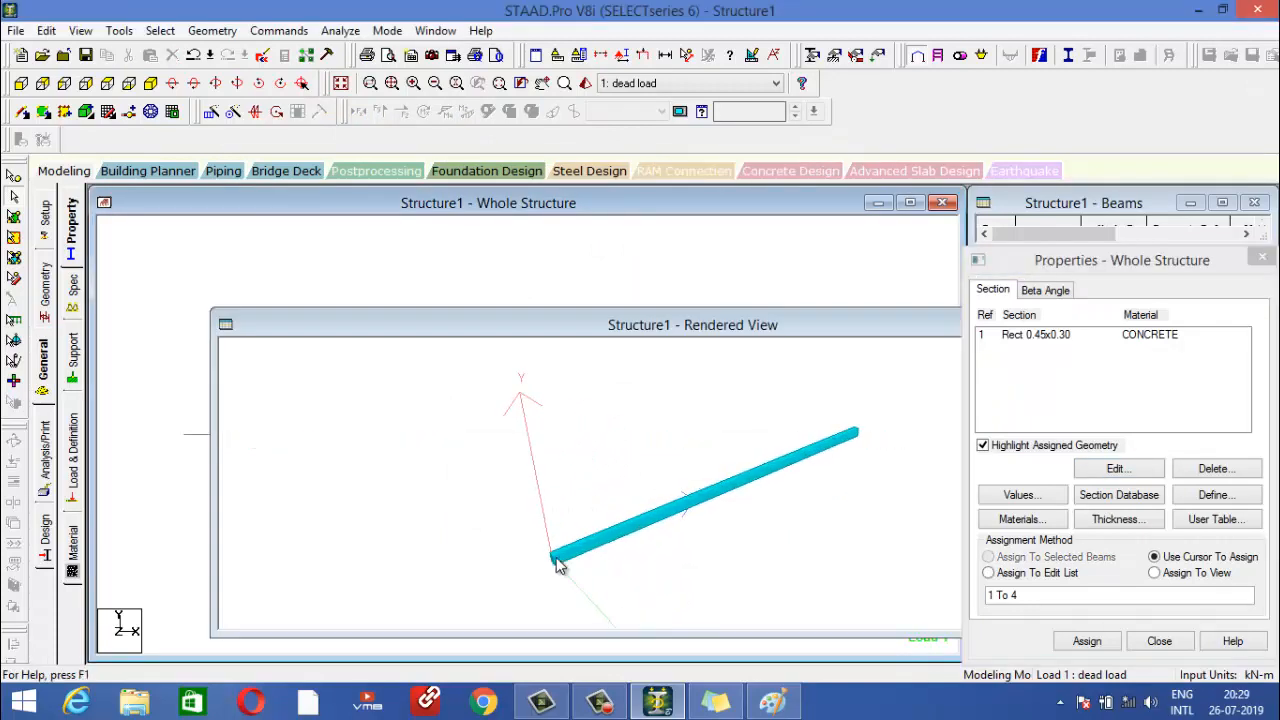
scroll(557, 560, up, 2)
drag(435, 510, 671, 554)
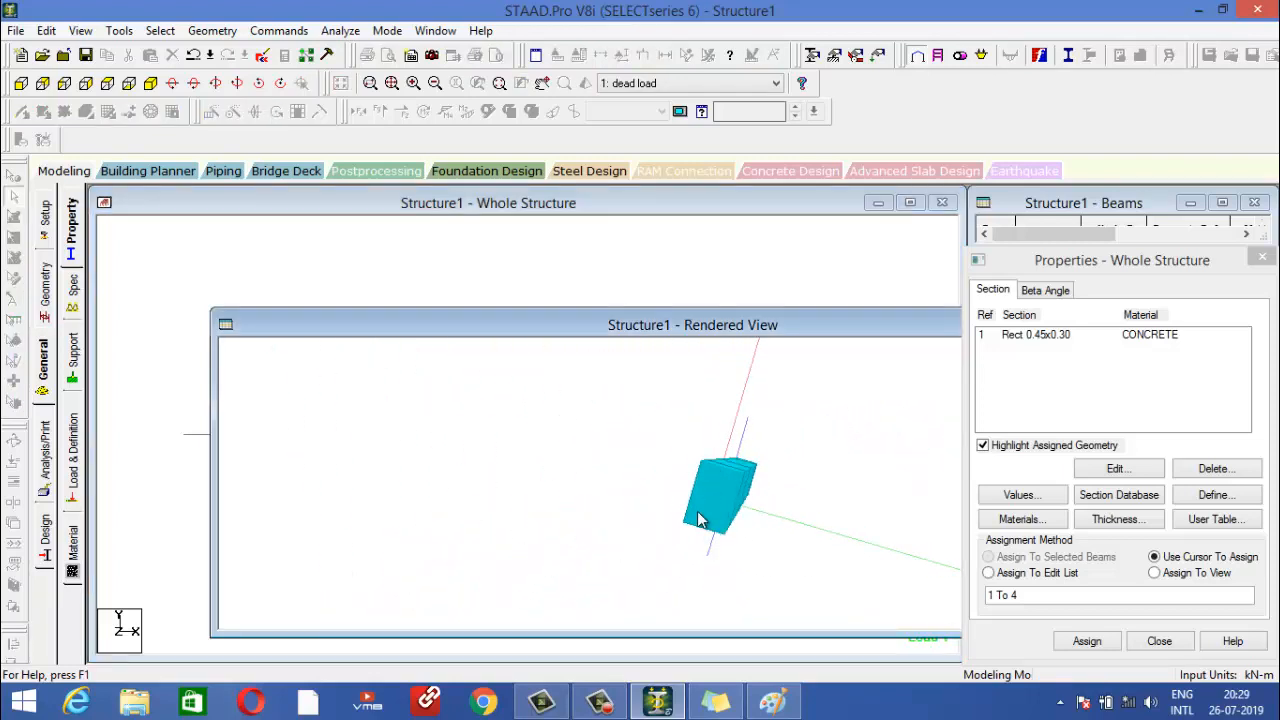
scroll(720, 503, up, 4)
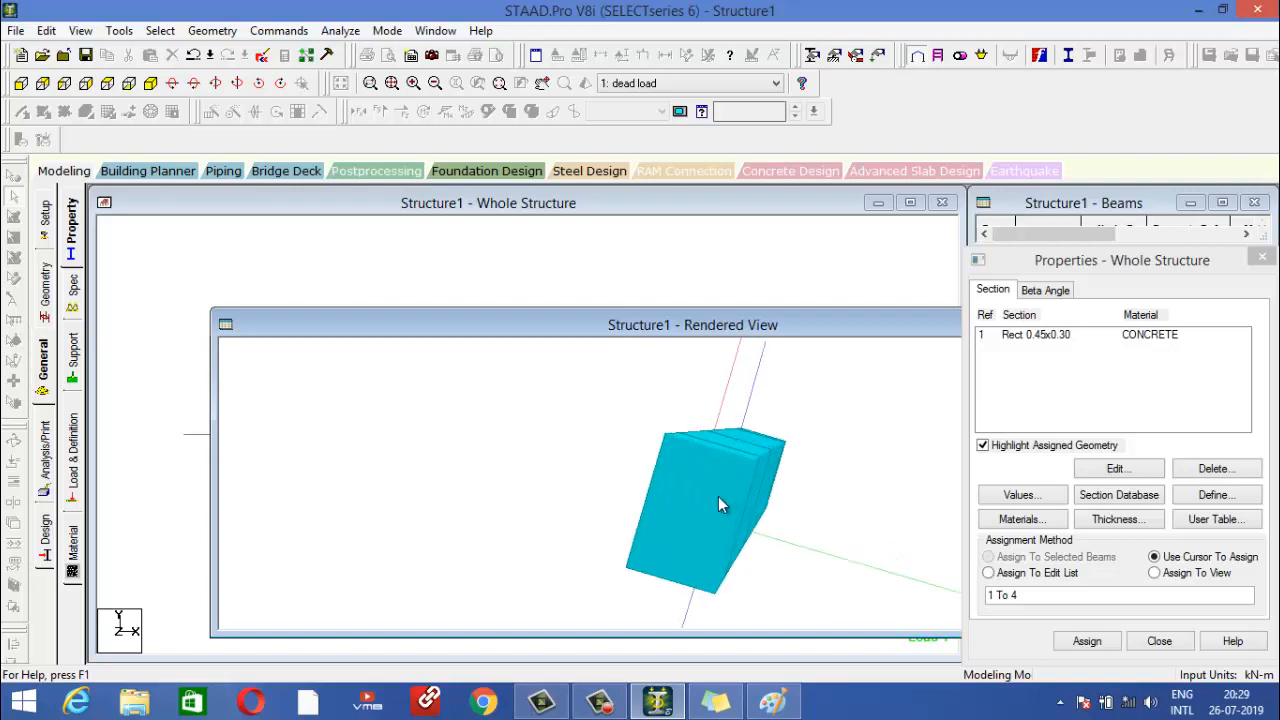
scroll(699, 507, down, 3)
scroll(698, 490, up, 2)
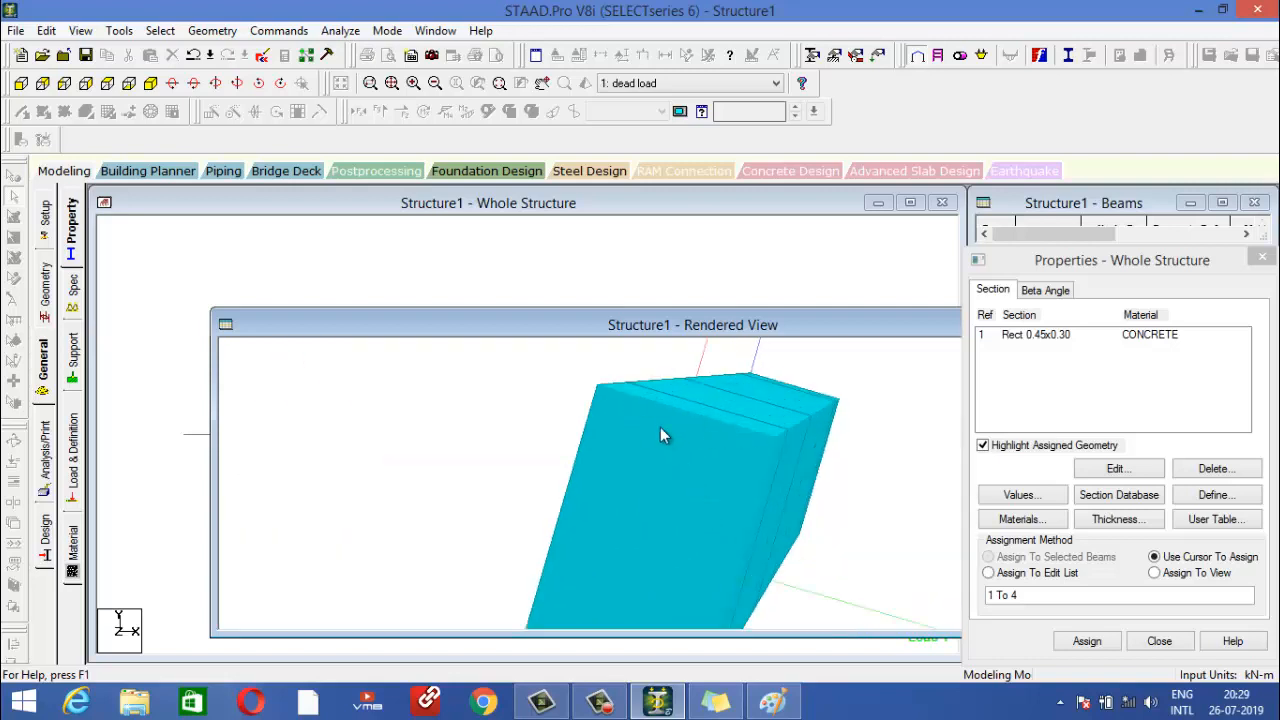
scroll(700, 485, down, 1)
middle_drag(664, 515, 688, 482)
drag(760, 331, 397, 382)
click(866, 376)
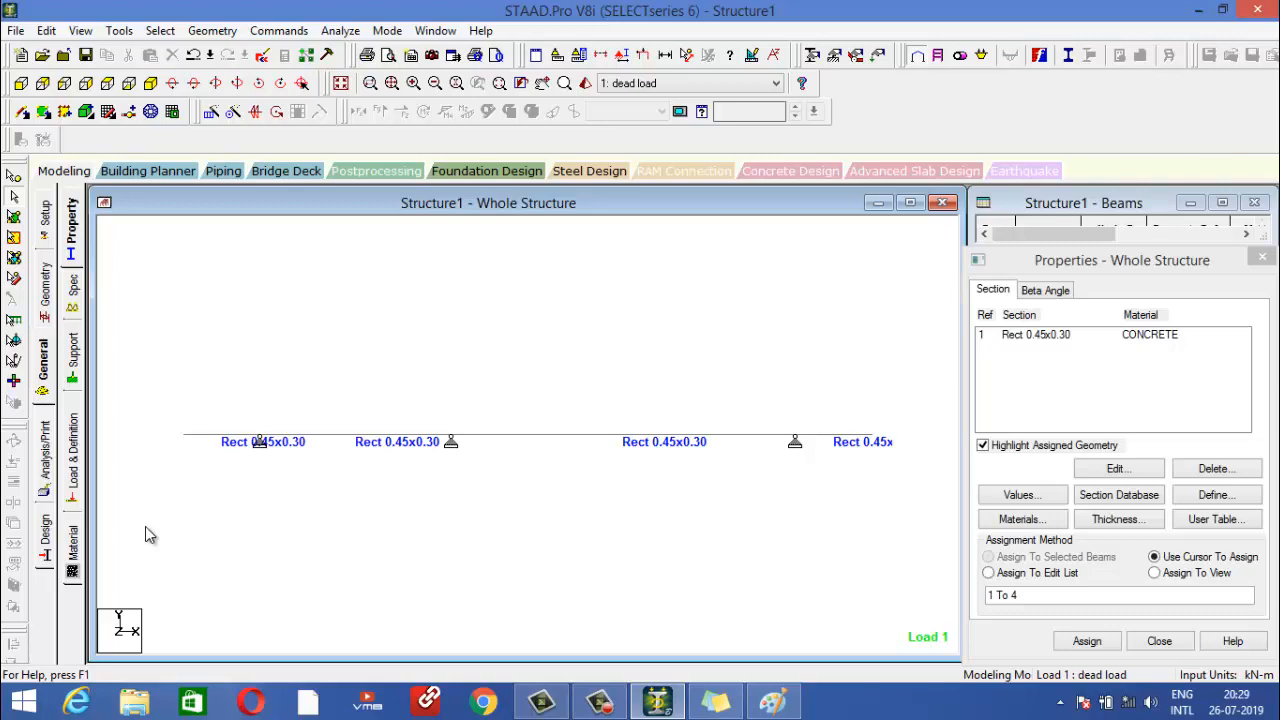
Add a Perform Analysis command with the No Print option and close the analysis commands dialog.
click(50, 465)
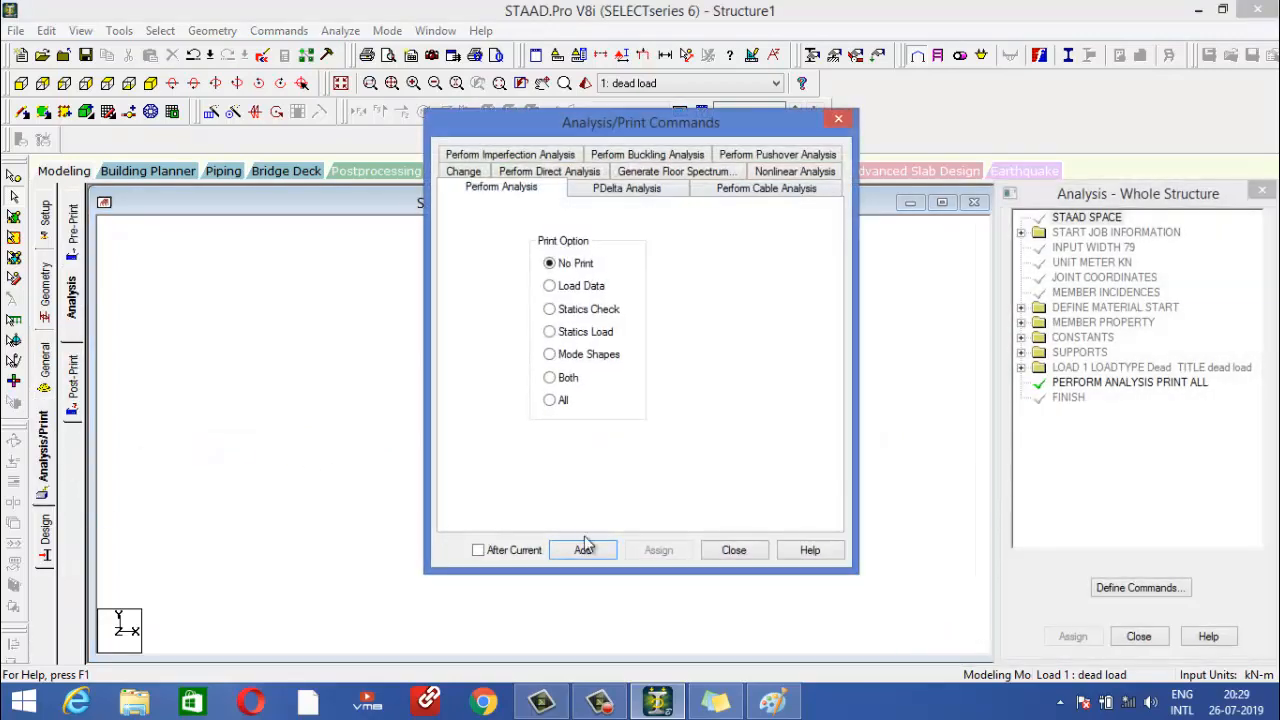
click(583, 552)
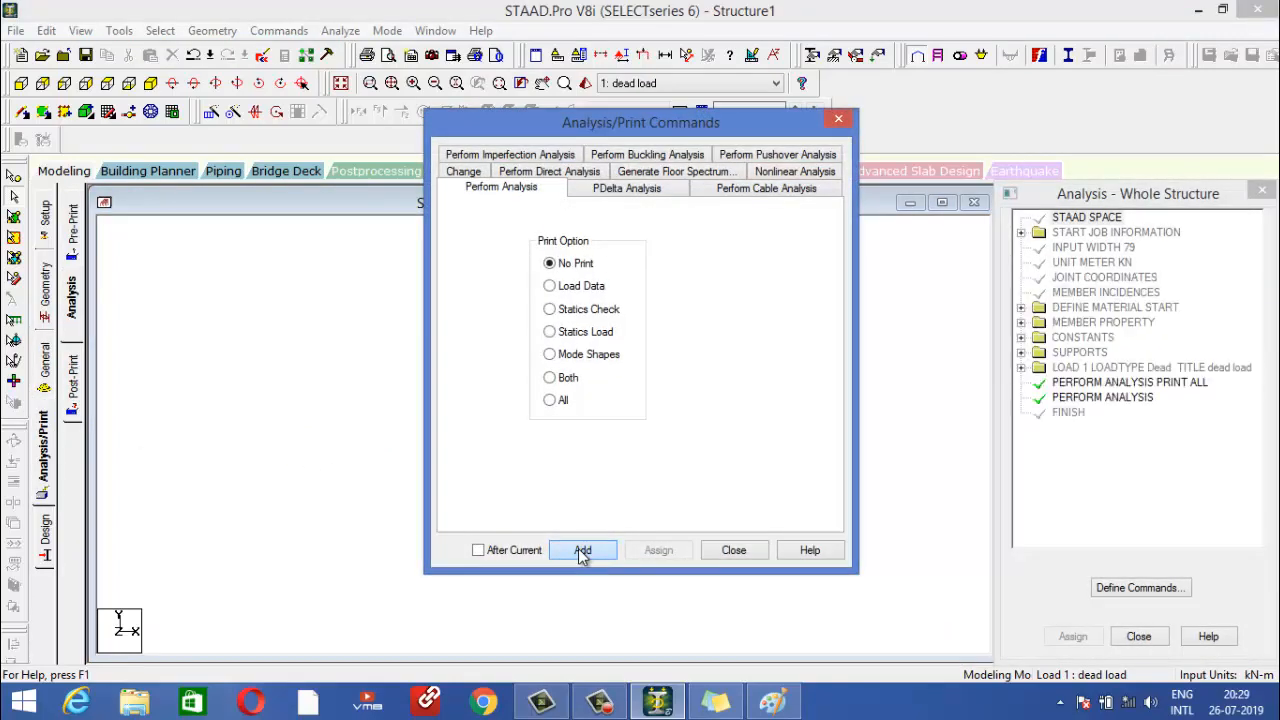
click(733, 550)
Run the analysis, check the consecutive analysis commands warning in the output file, and close the output viewer.
click(340, 31)
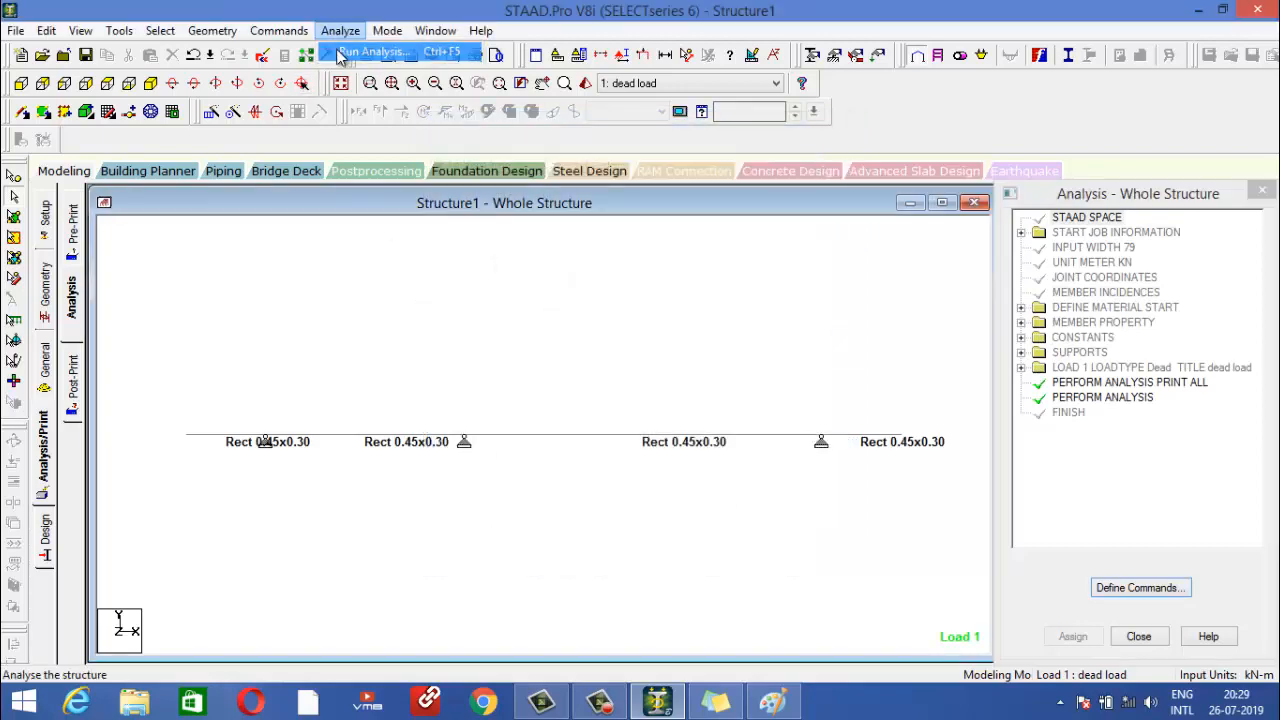
click(392, 49)
click(523, 374)
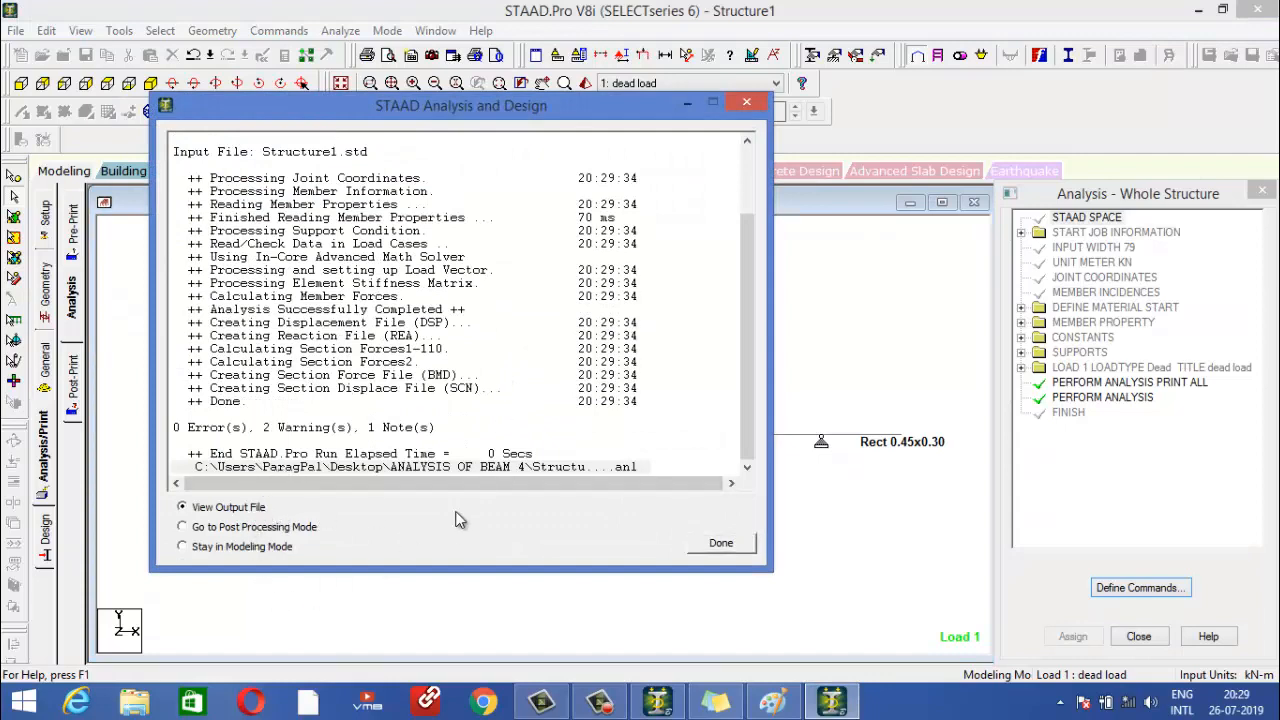
click(720, 543)
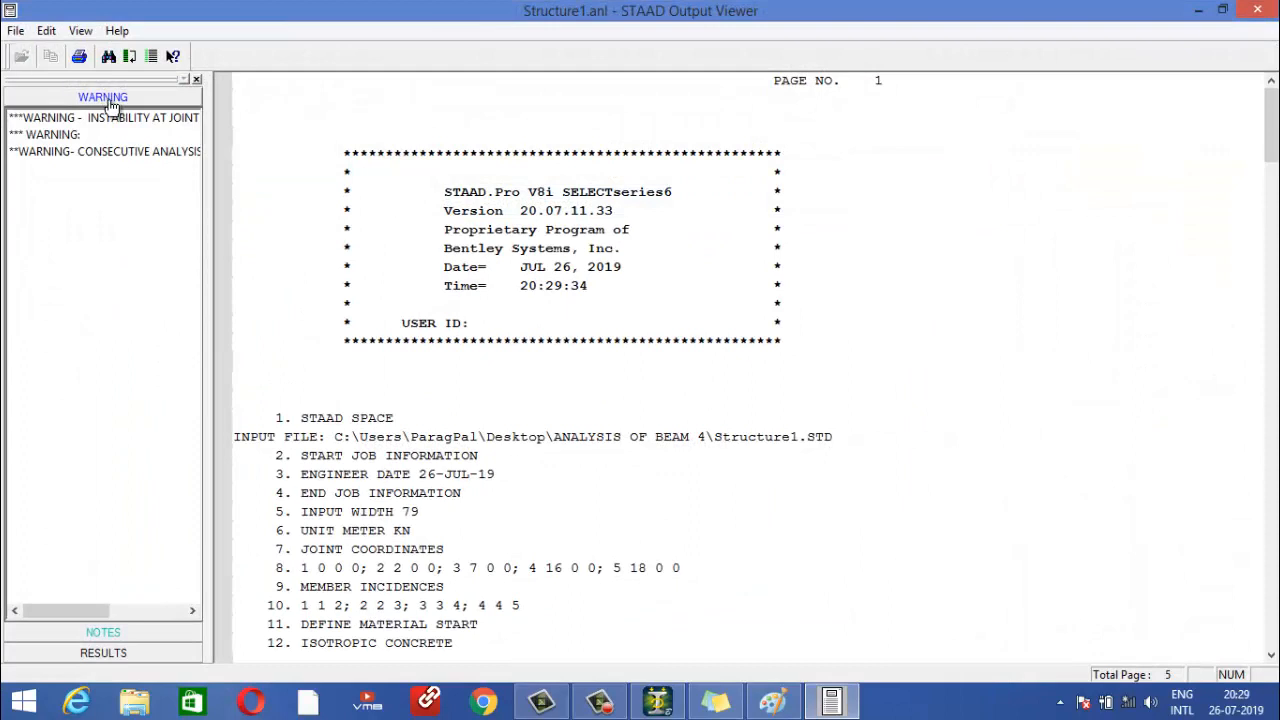
click(106, 151)
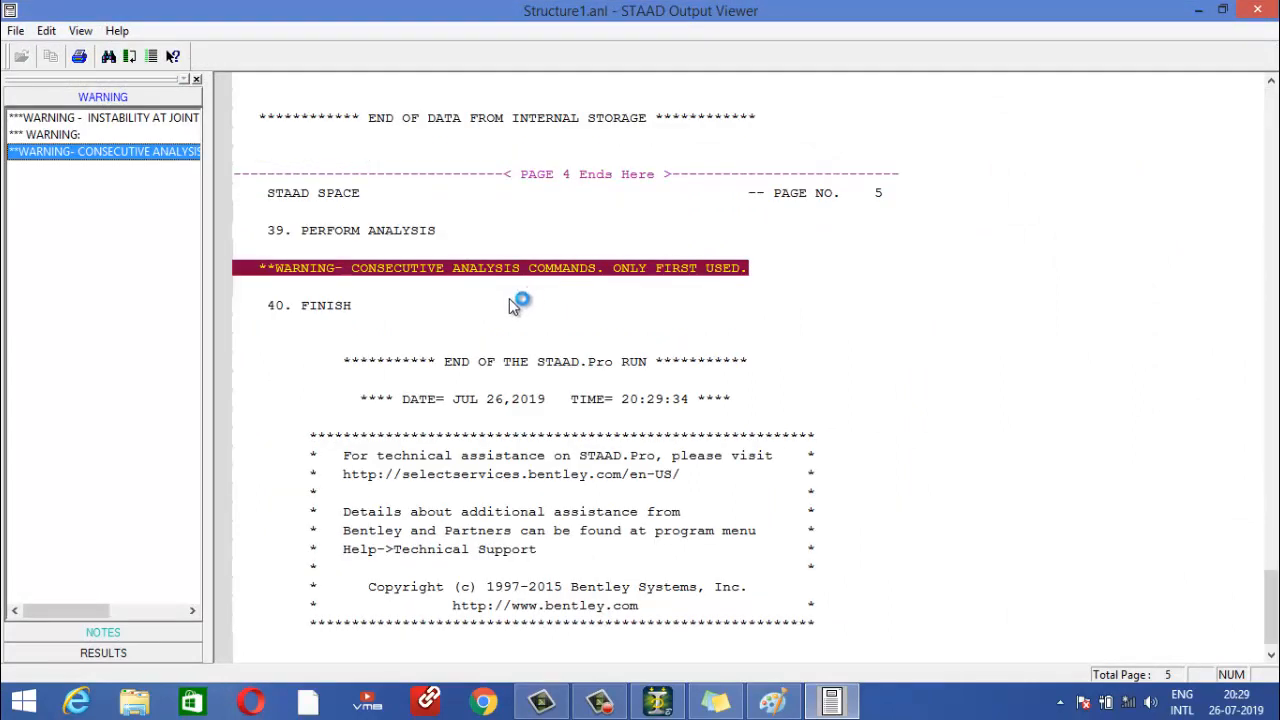
click(1256, 10)
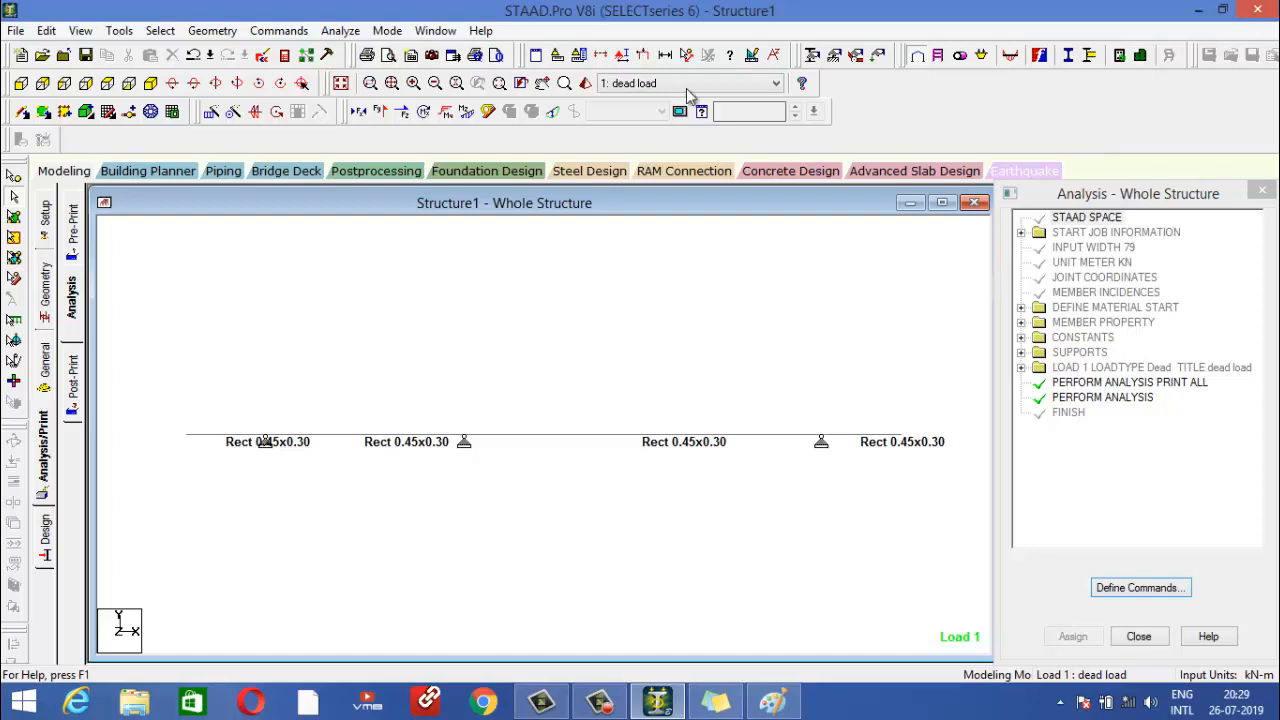
Open the postprocessing results for the dead load case and display the beam's section displacement animation.
click(376, 171)
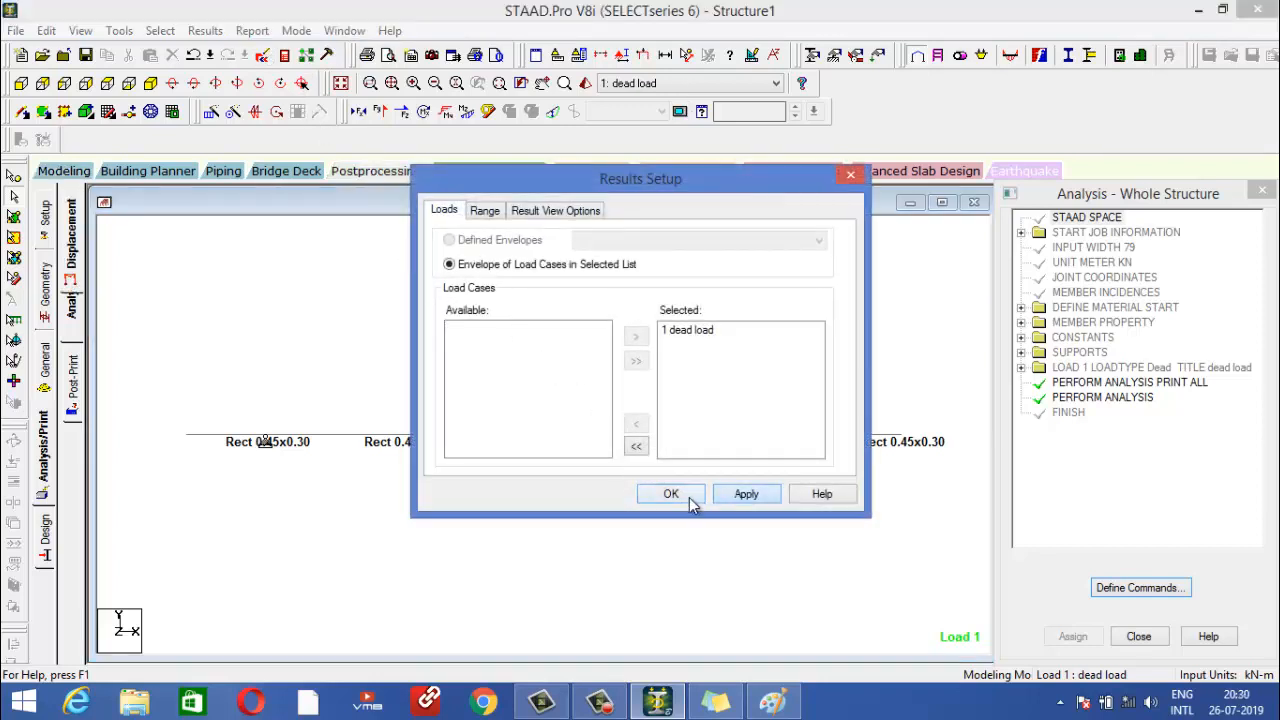
click(671, 492)
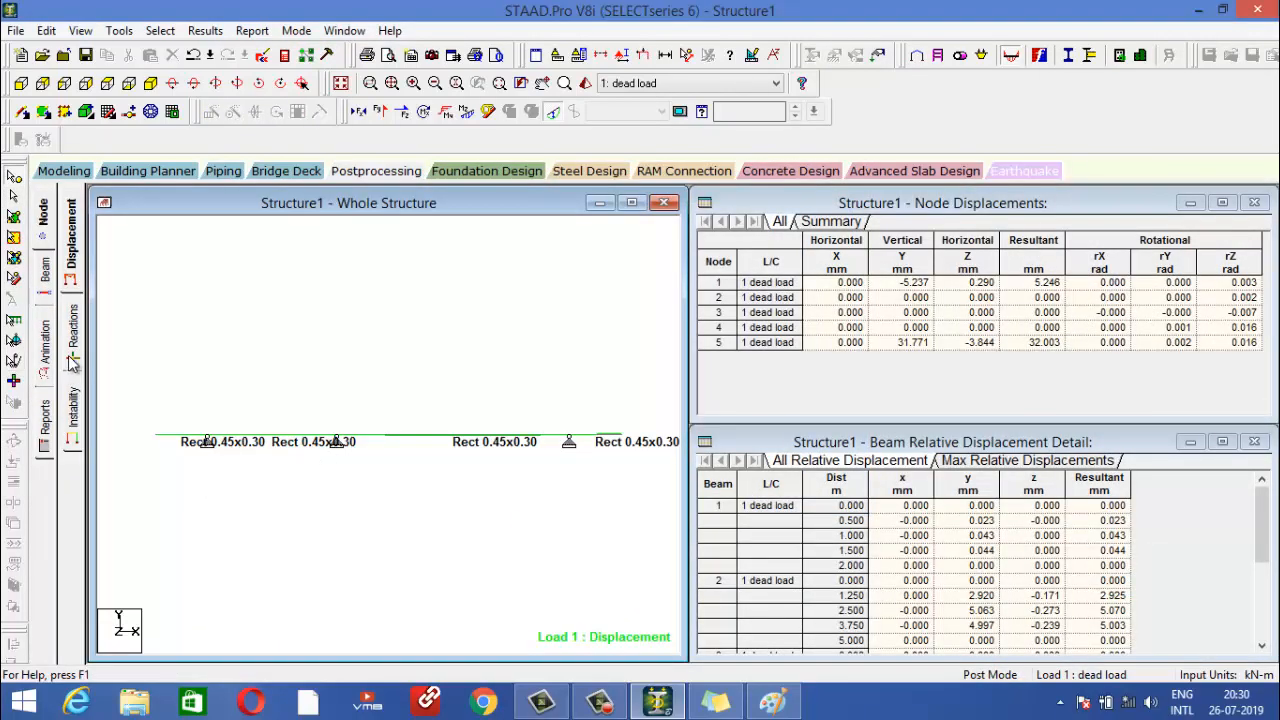
click(46, 360)
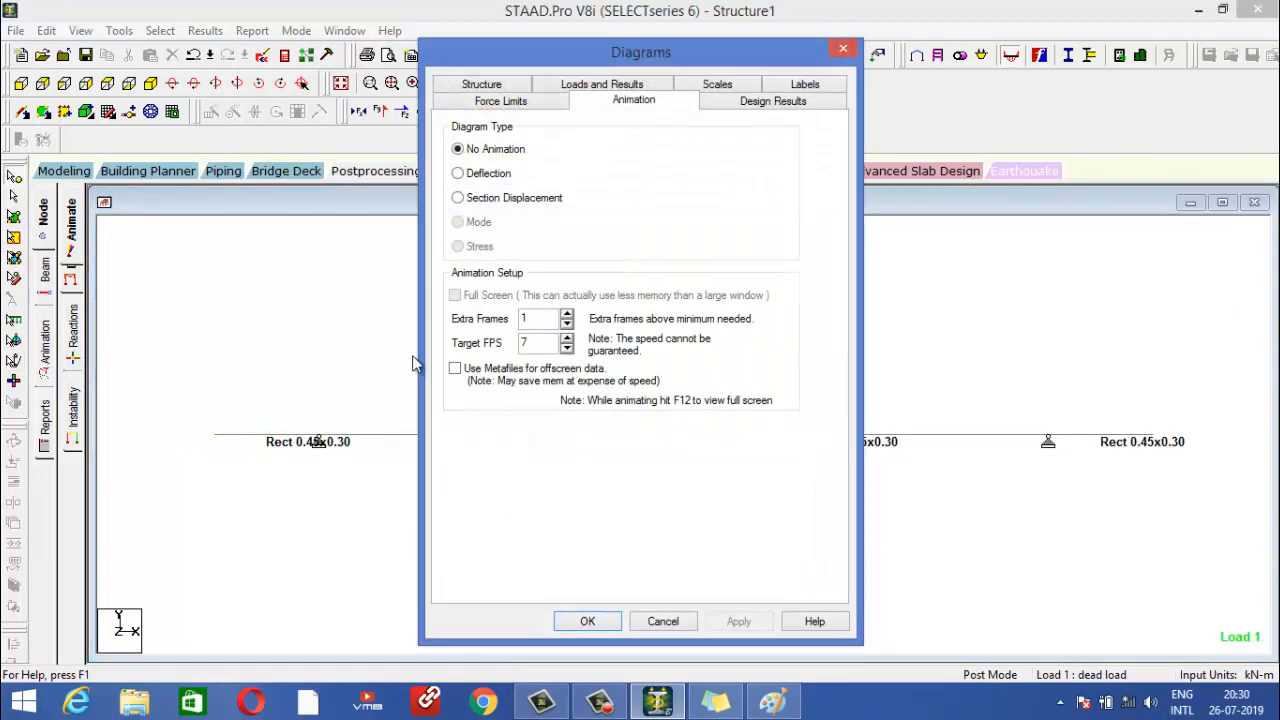
click(510, 200)
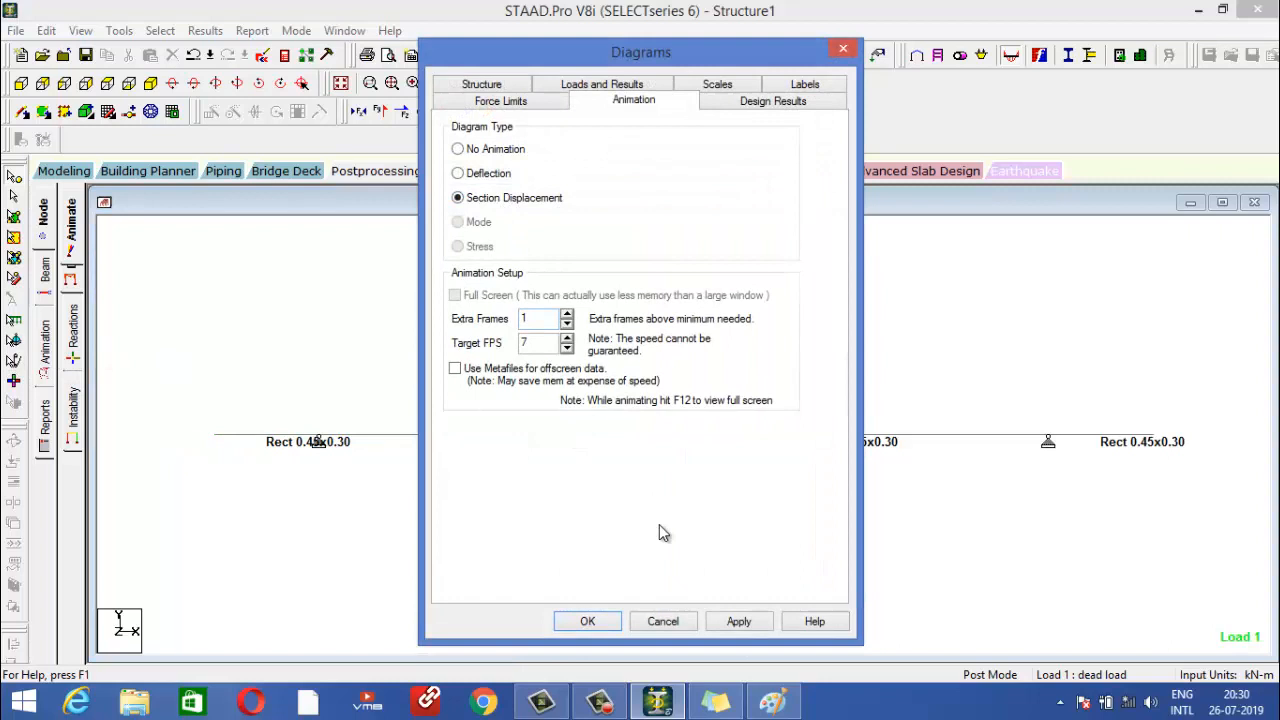
click(662, 620)
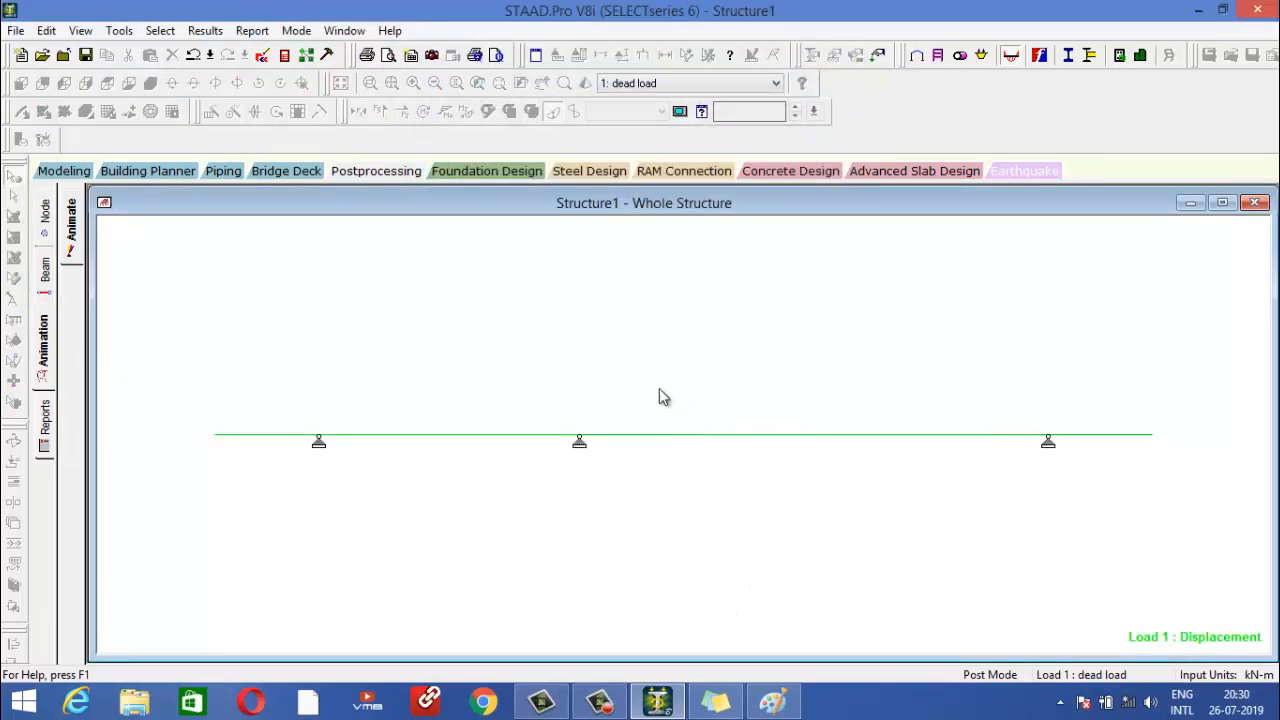
Inspect the shear bending results of the longest span's beam, compare them with the earlier screenshot in Paint, and close the beam details.
click(398, 172)
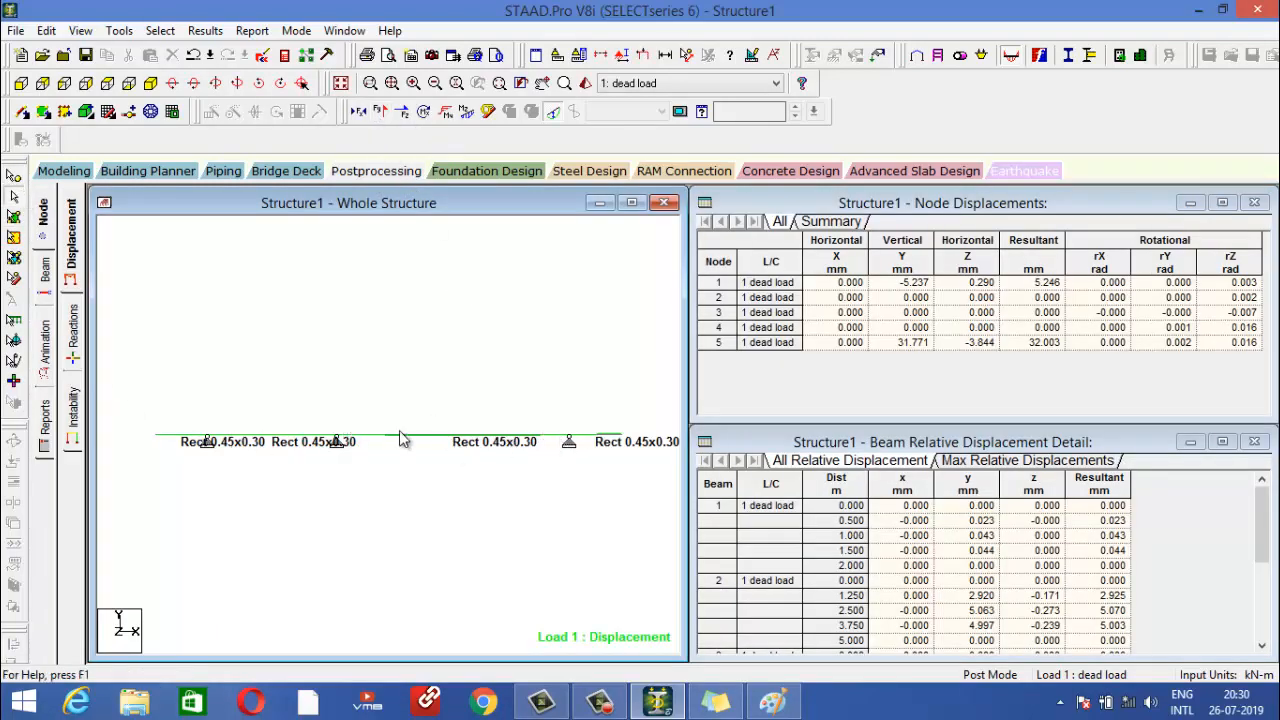
middle_drag(574, 441, 255, 401)
middle_drag(357, 408, 495, 422)
double_click(369, 390)
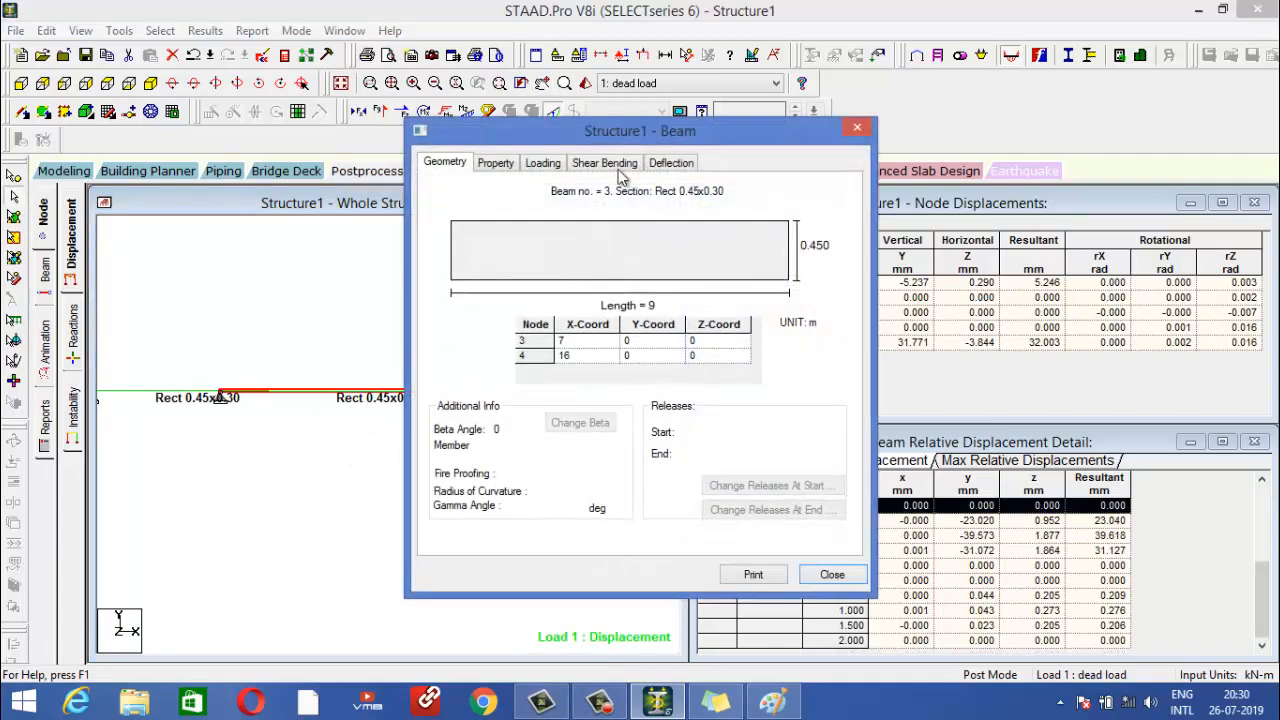
click(617, 168)
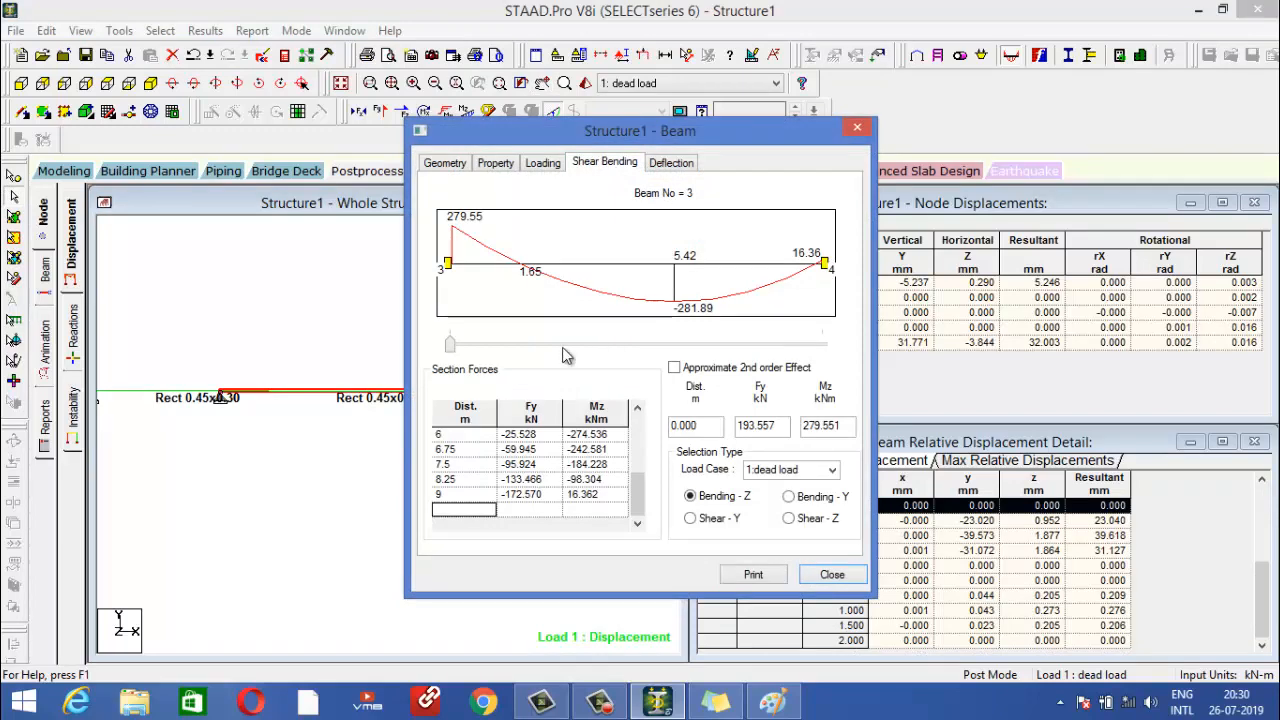
click(772, 702)
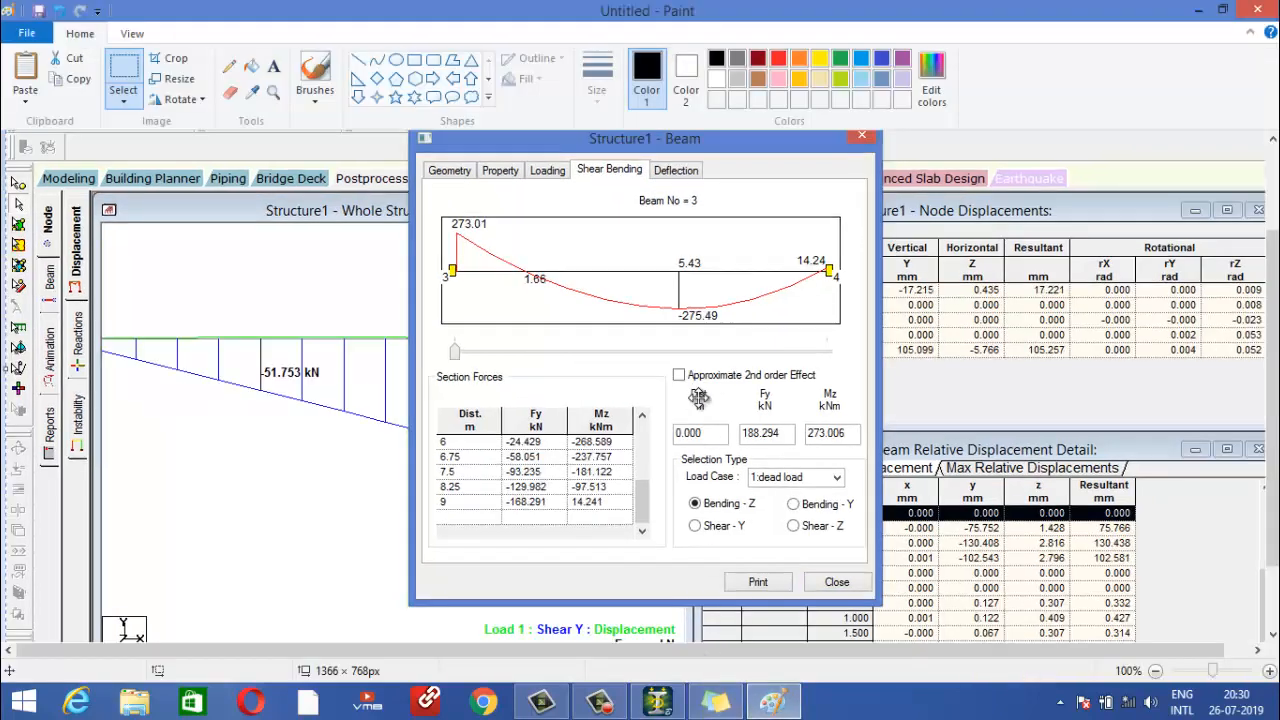
click(1198, 10)
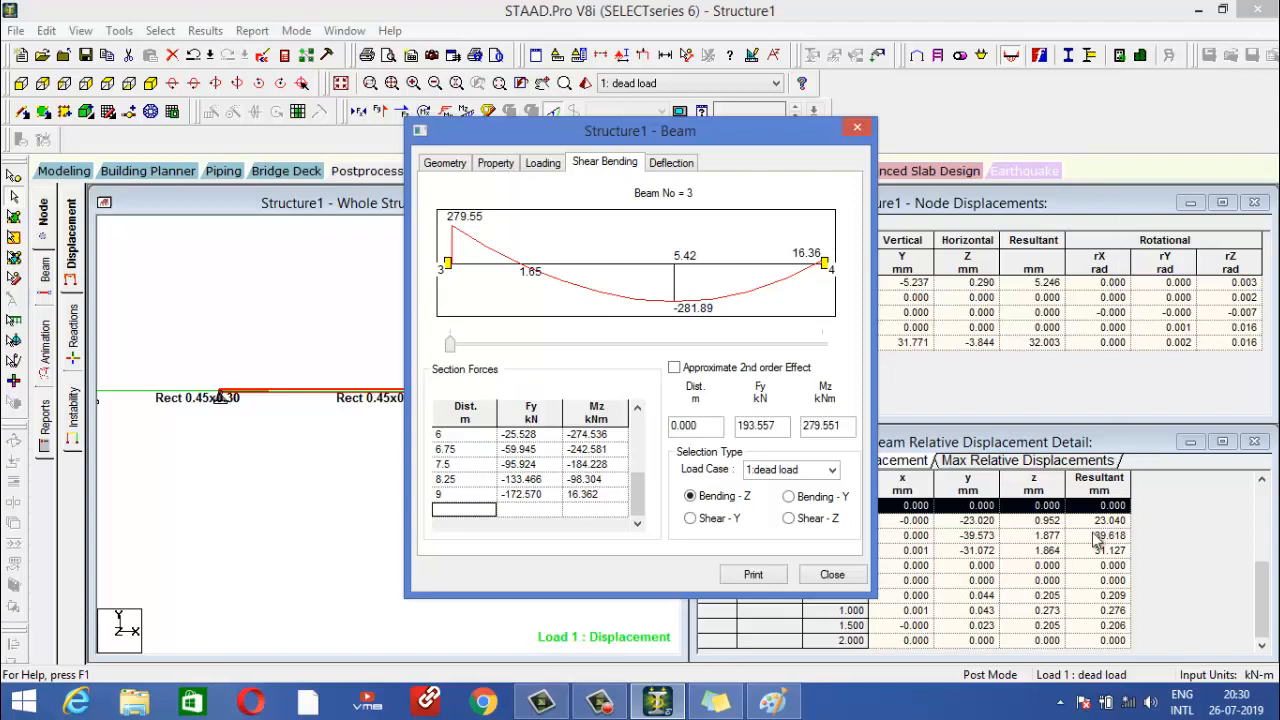
click(843, 578)
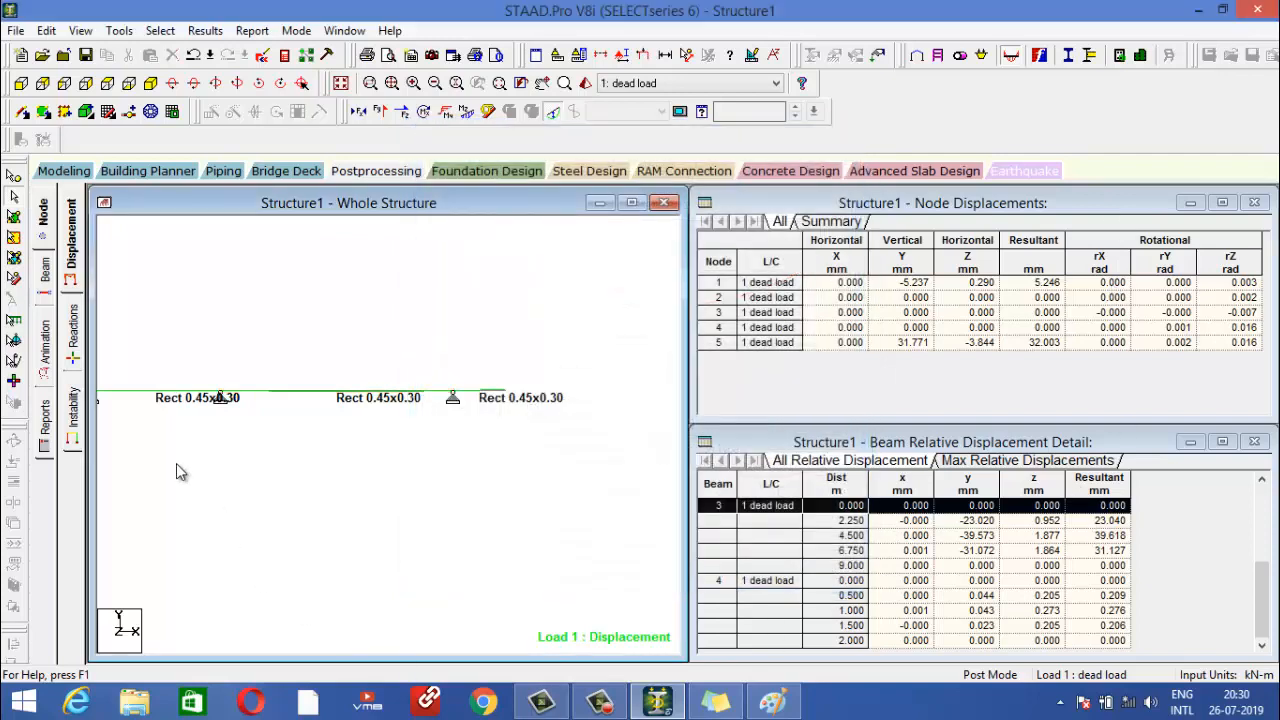
Set the rectangular concrete section's ZD to 0.45 m for all beams, agreeing to delete the old result files.
click(78, 172)
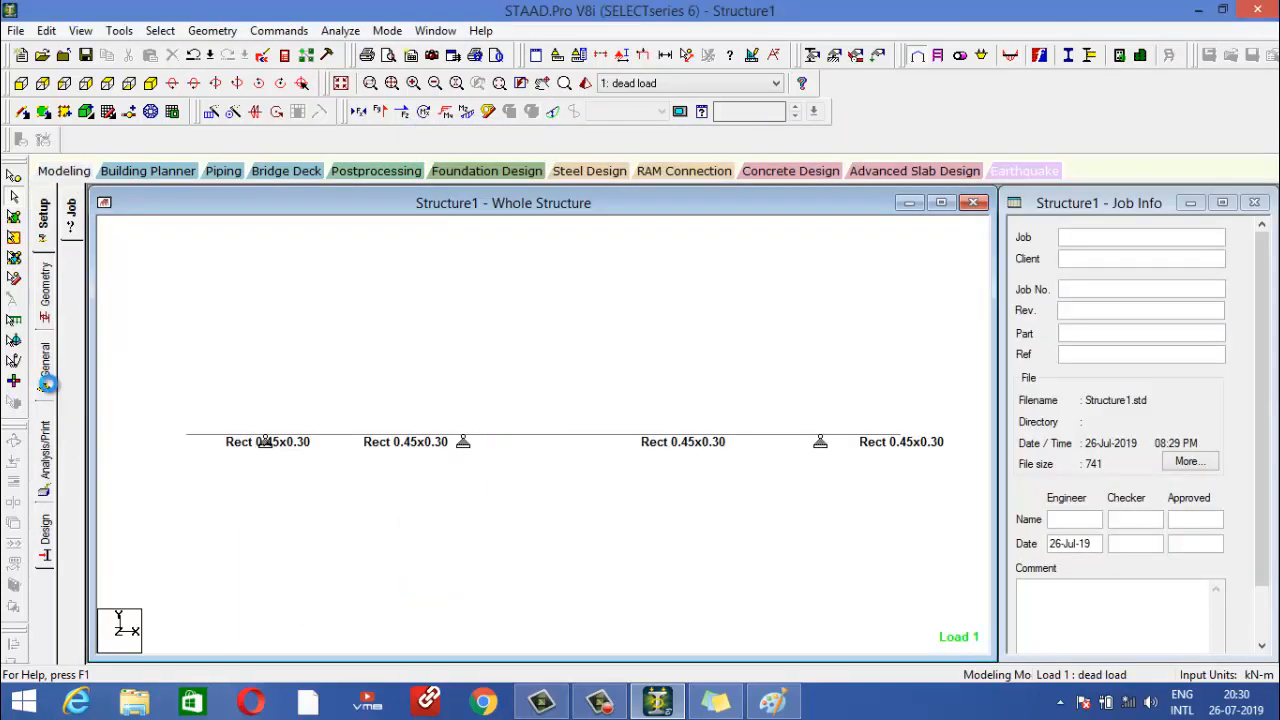
click(1106, 334)
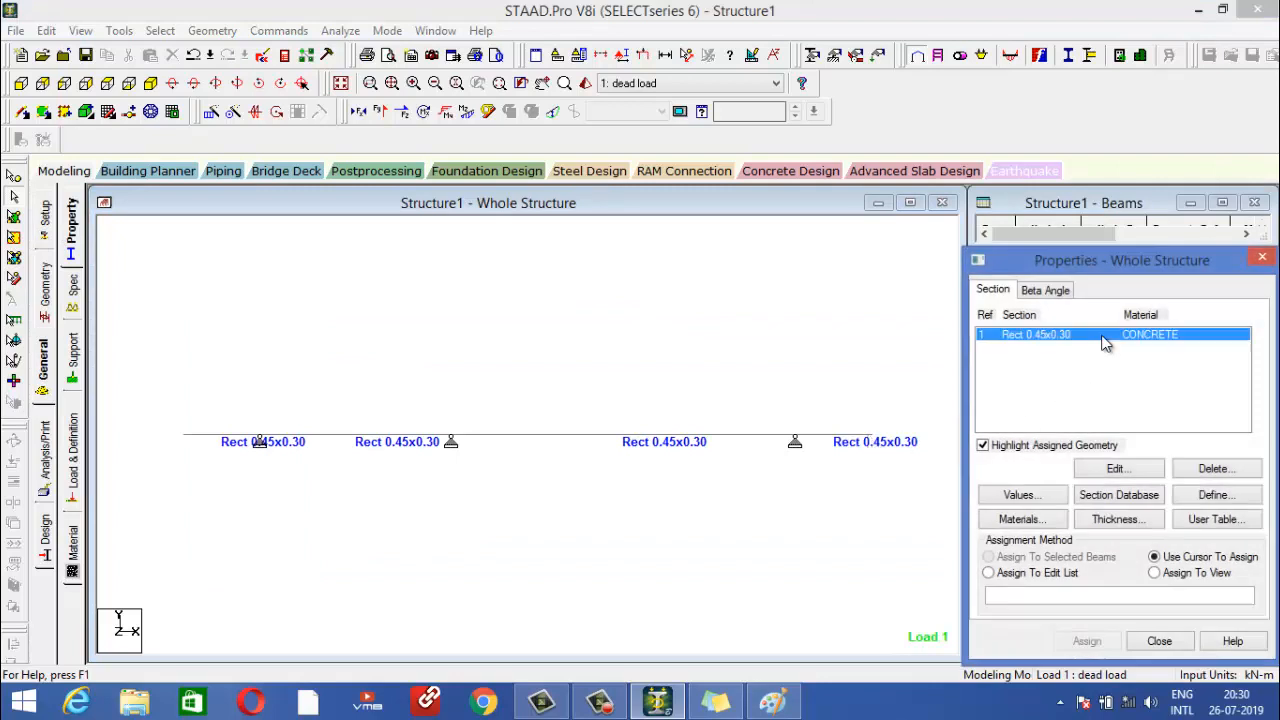
click(1117, 472)
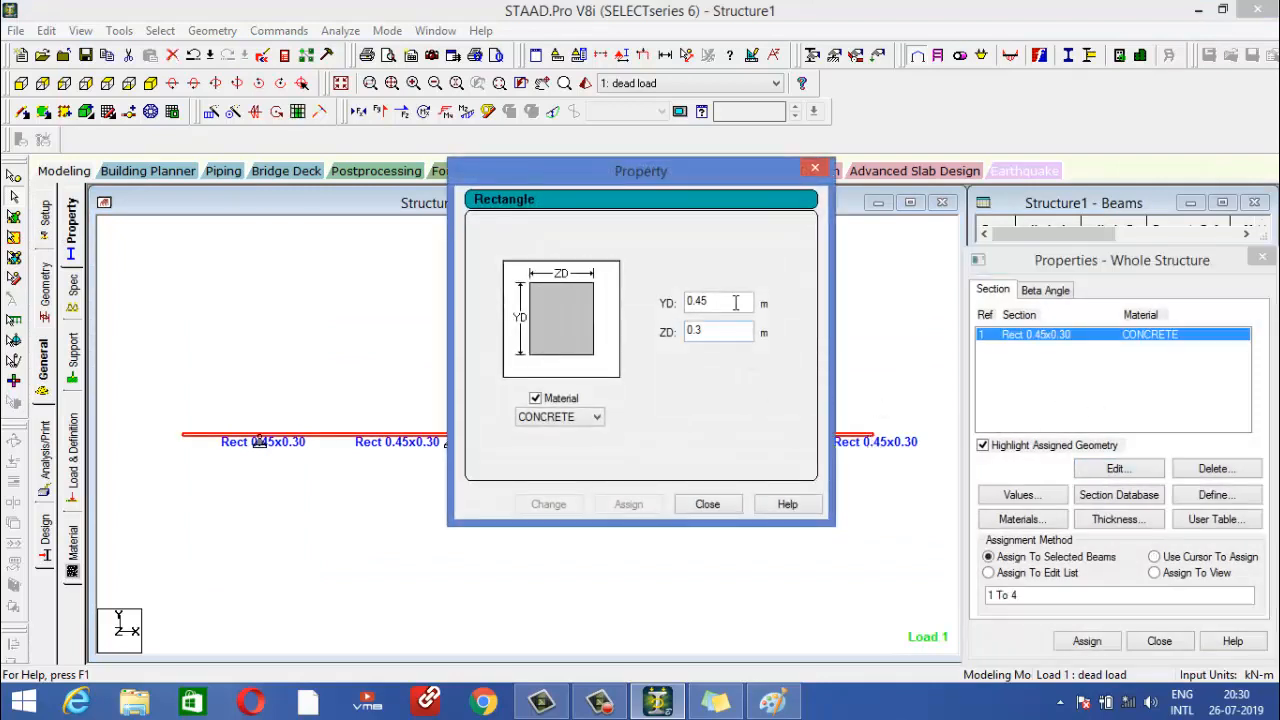
double_click(731, 330)
text(0)
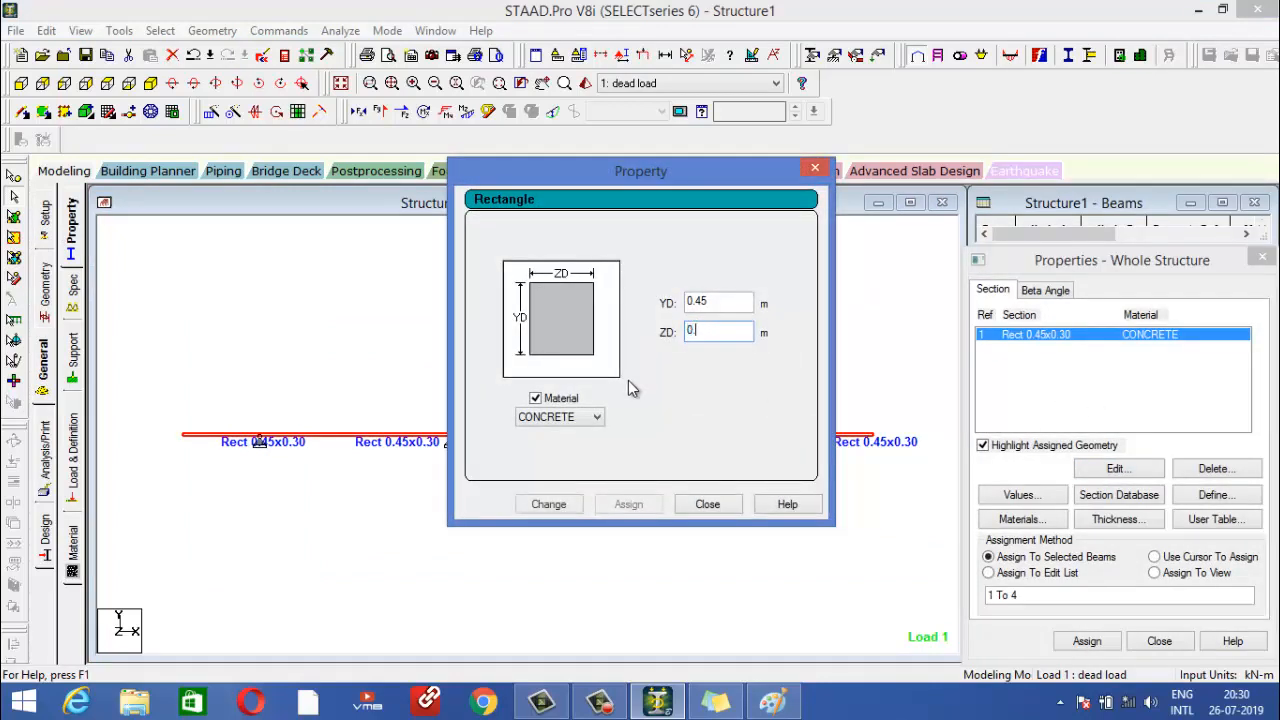
text(.45)
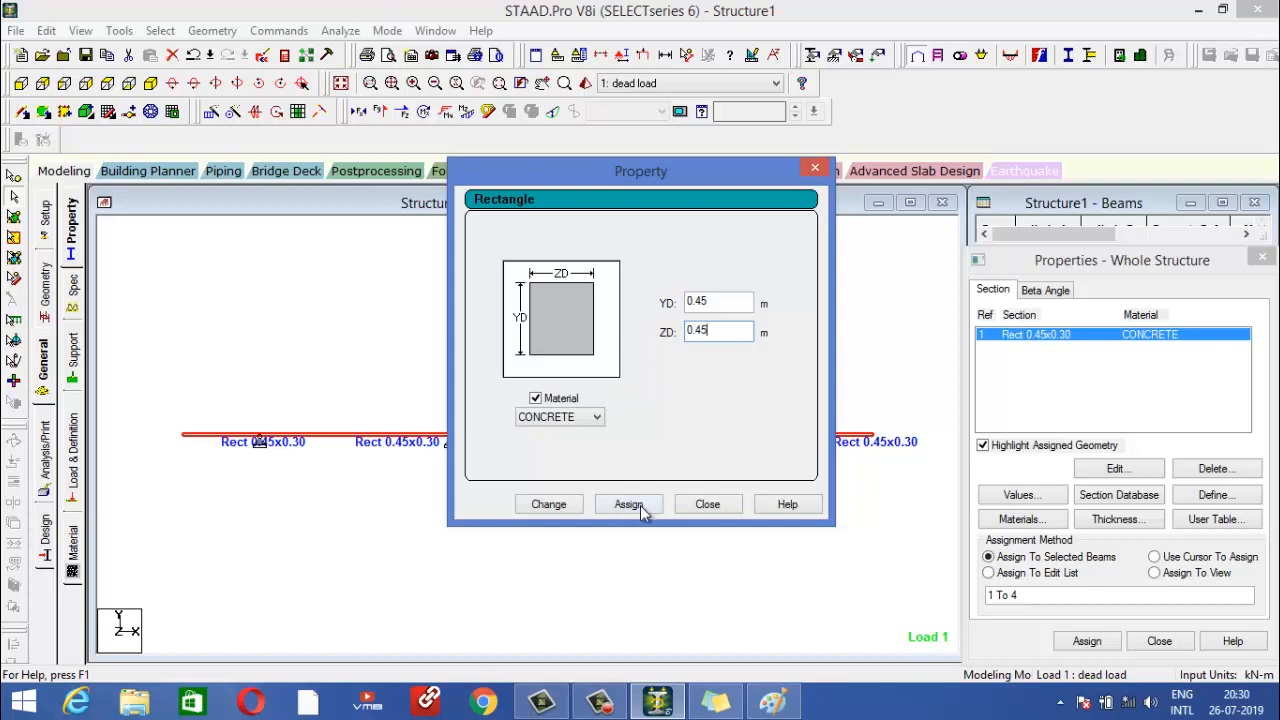
click(547, 505)
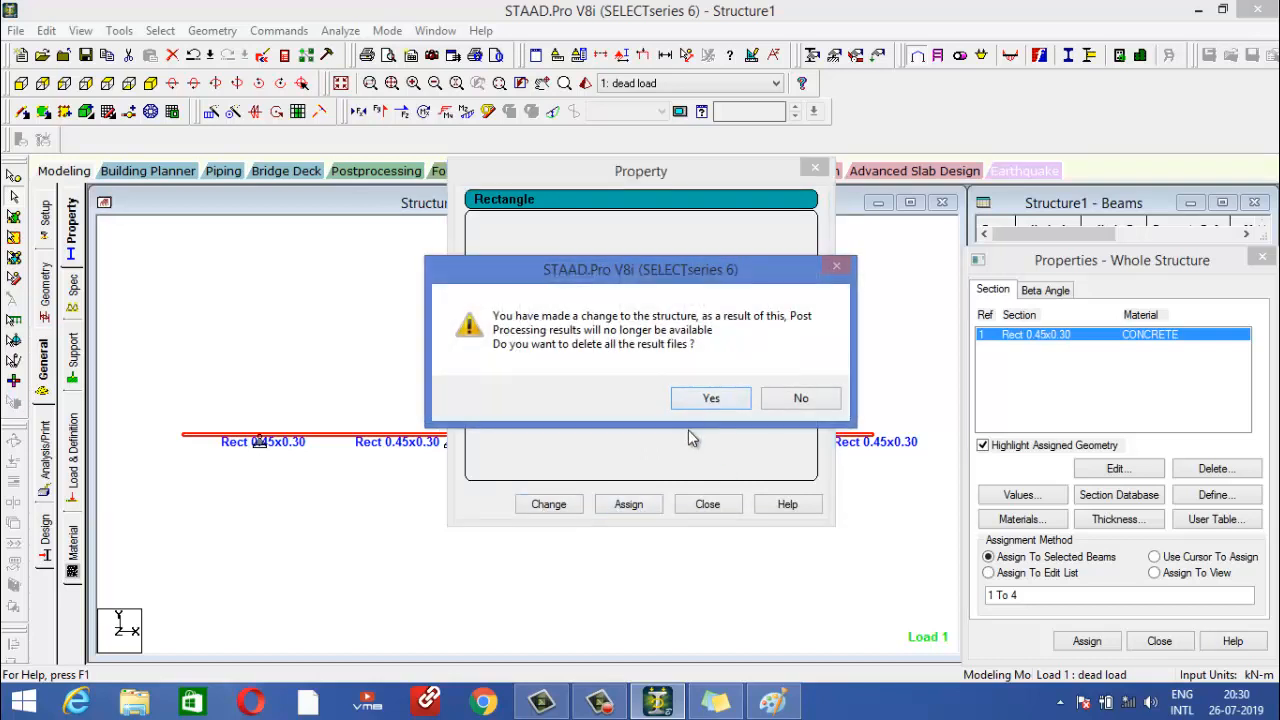
click(700, 398)
click(705, 505)
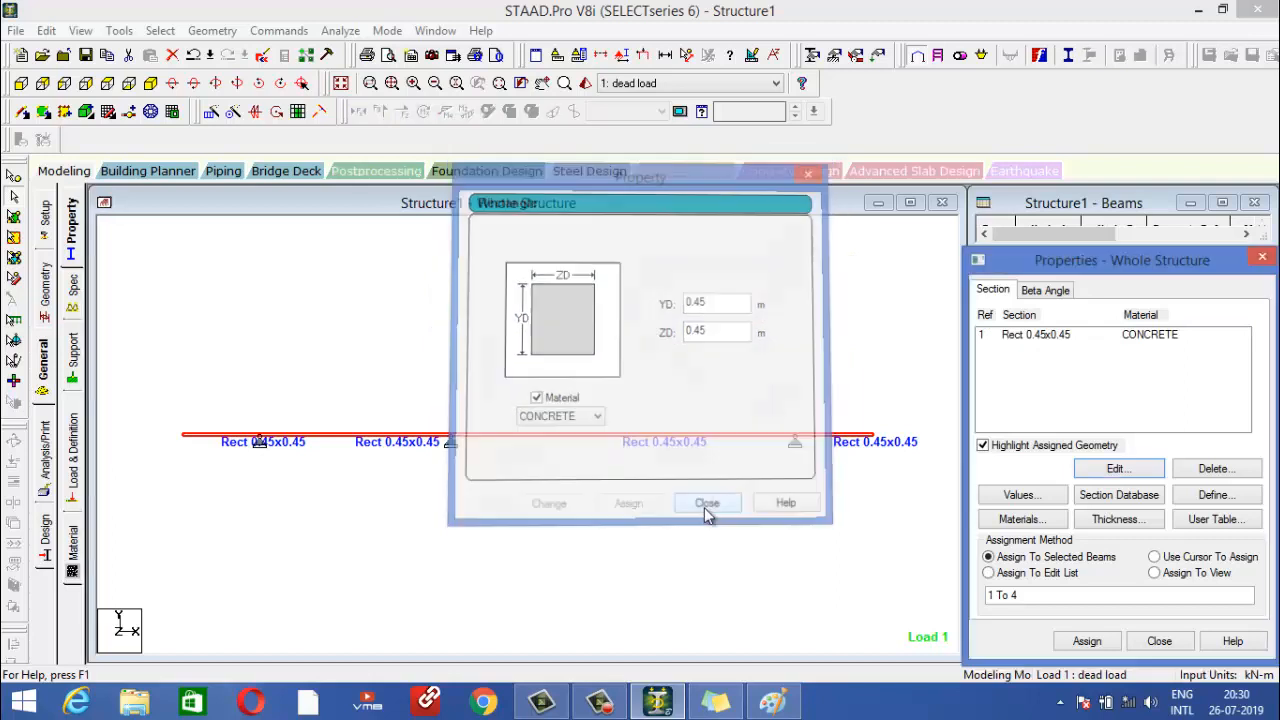
click(728, 565)
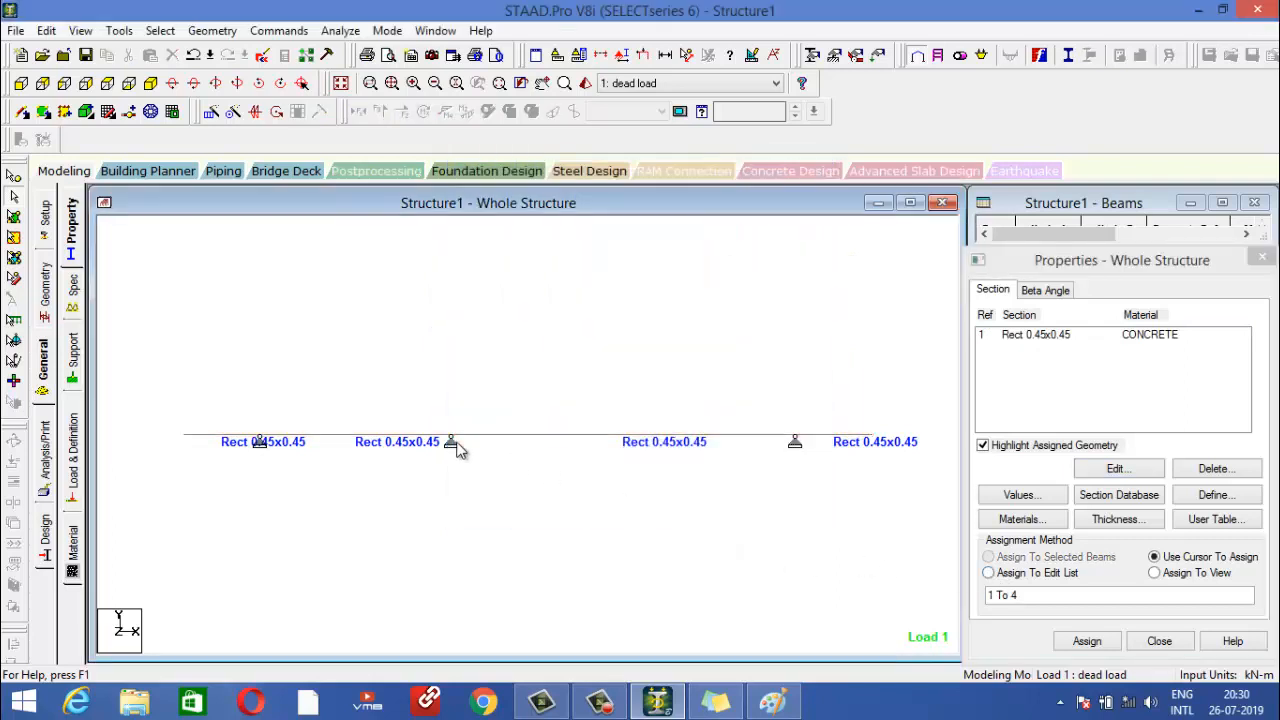
Run the analysis of the resized beam and finish it with the Stay in Modeling Mode option.
click(341, 31)
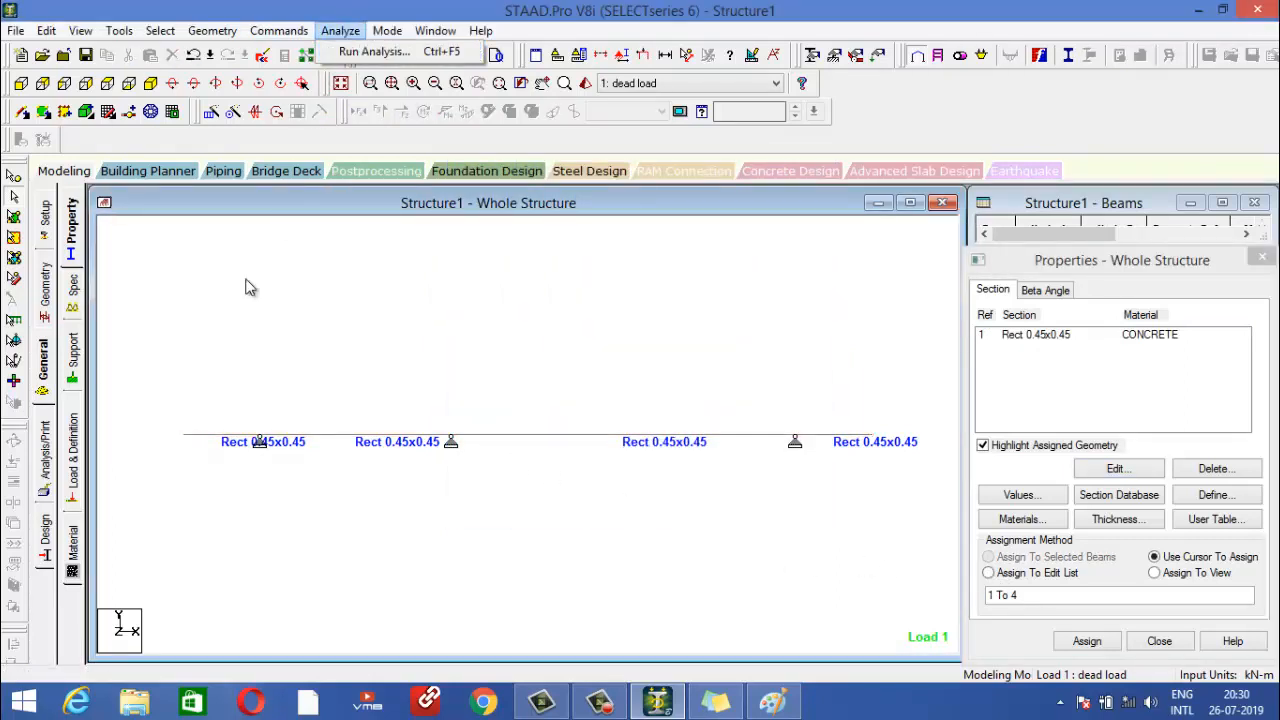
click(392, 52)
click(526, 376)
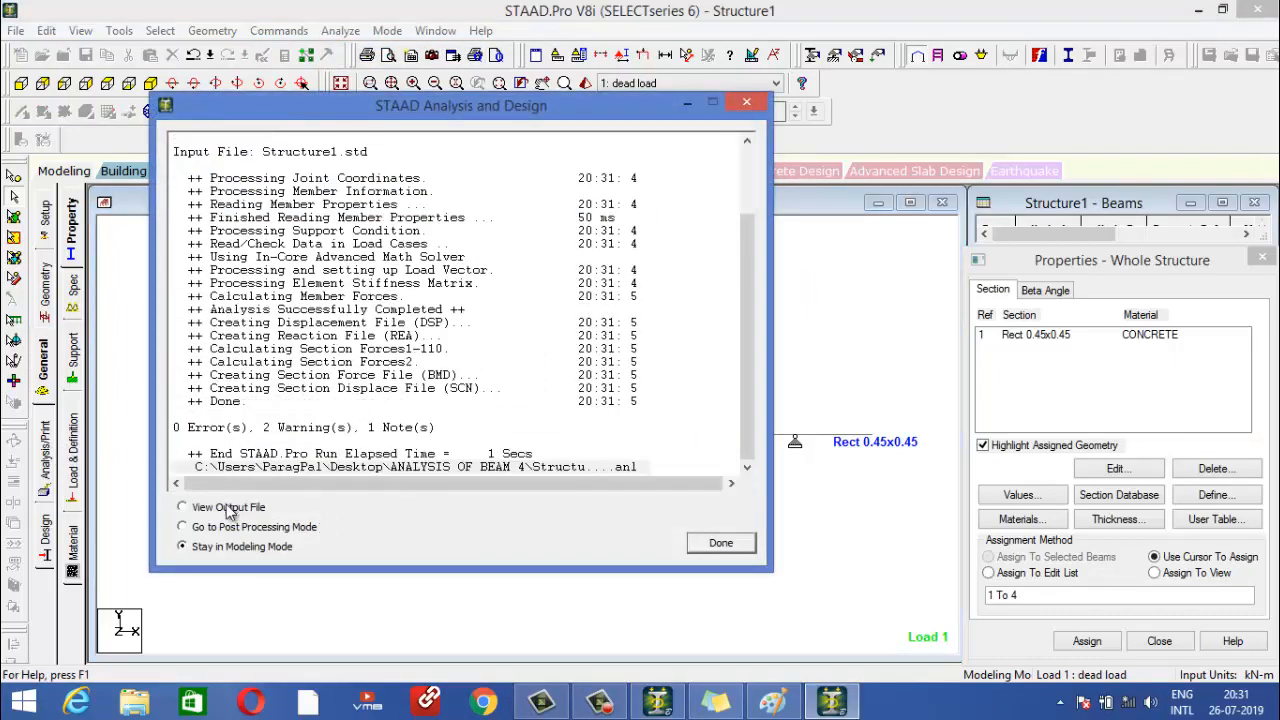
click(713, 545)
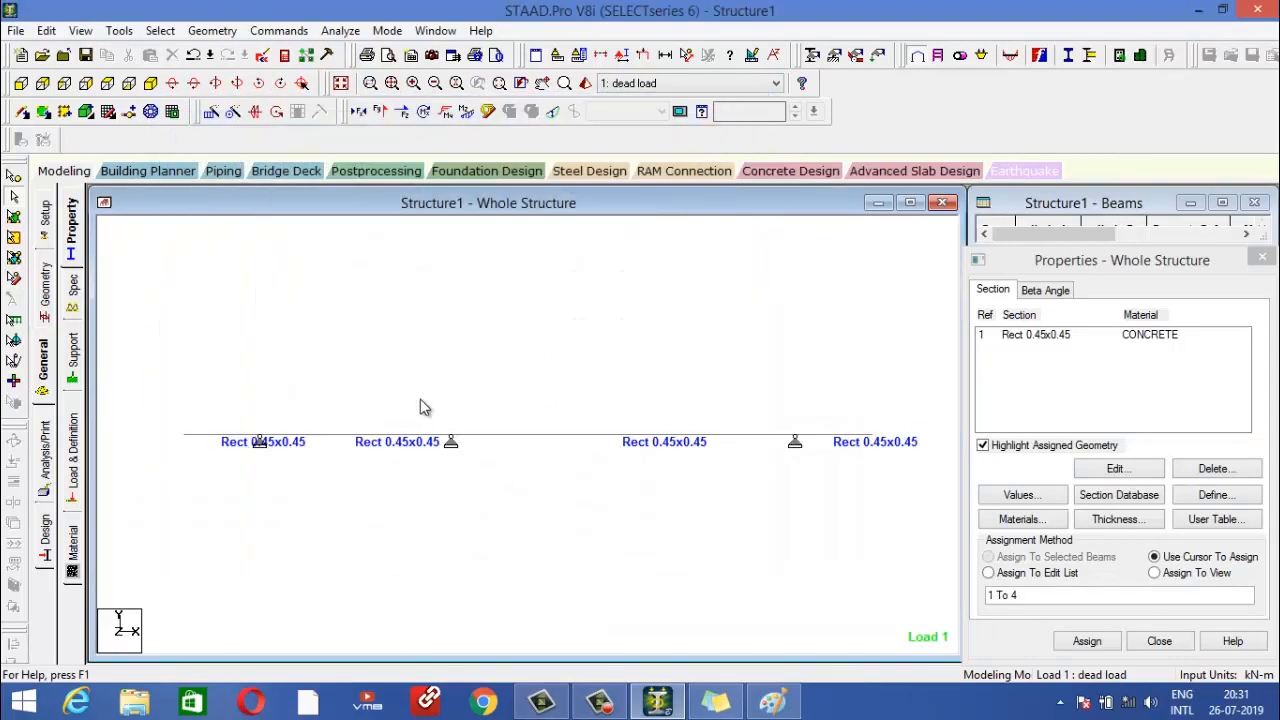
Open the postprocessing results for the dead load case and inspect the shear bending diagram of the longest span's beam.
click(372, 169)
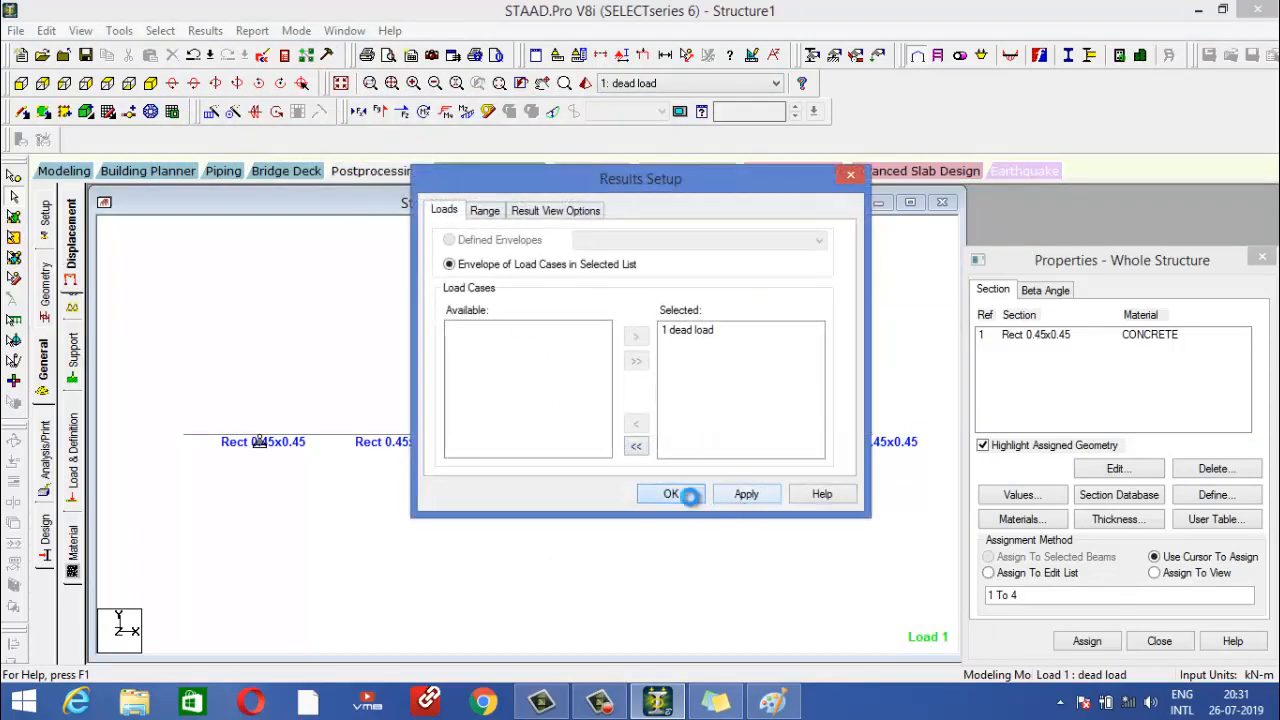
click(684, 492)
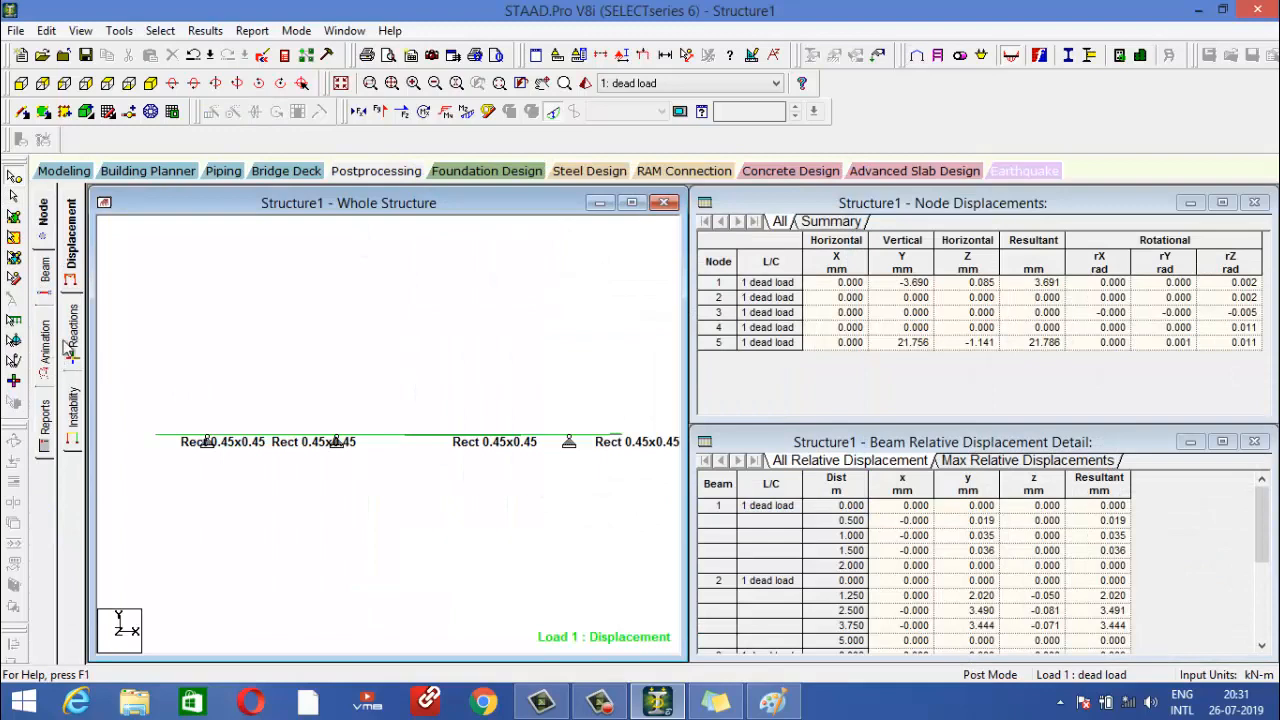
middle_drag(492, 434, 357, 382)
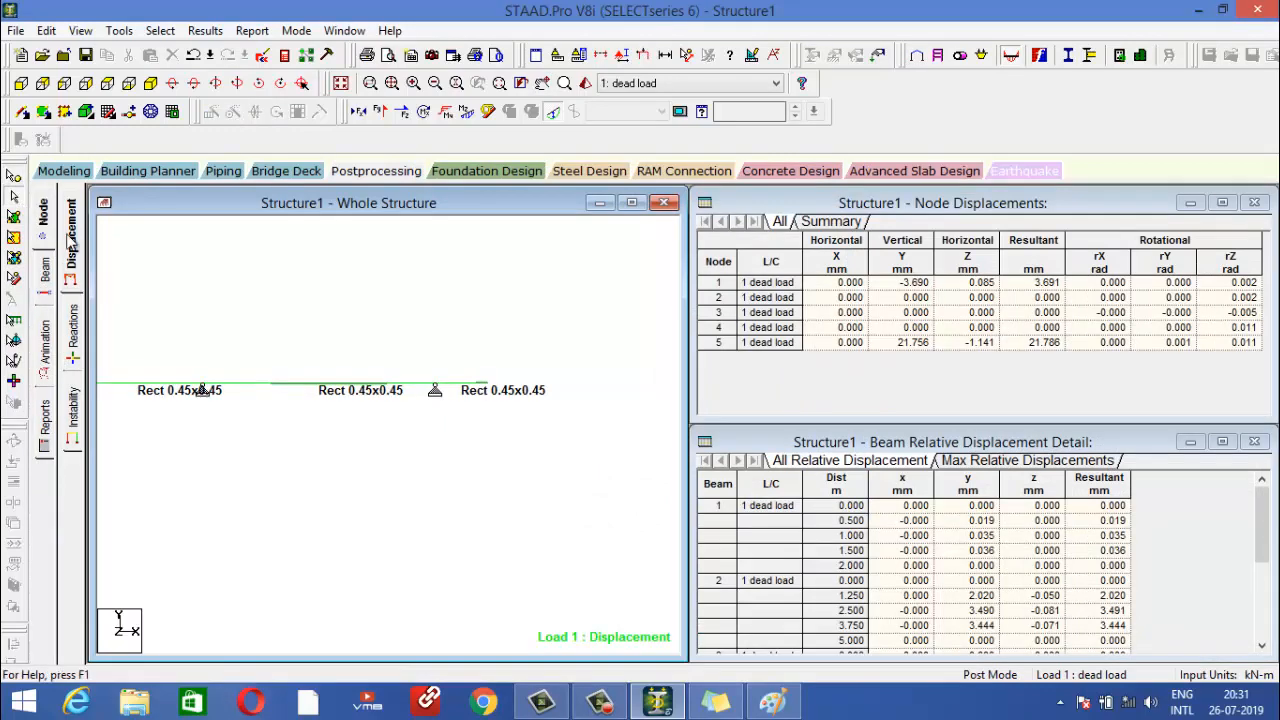
double_click(310, 387)
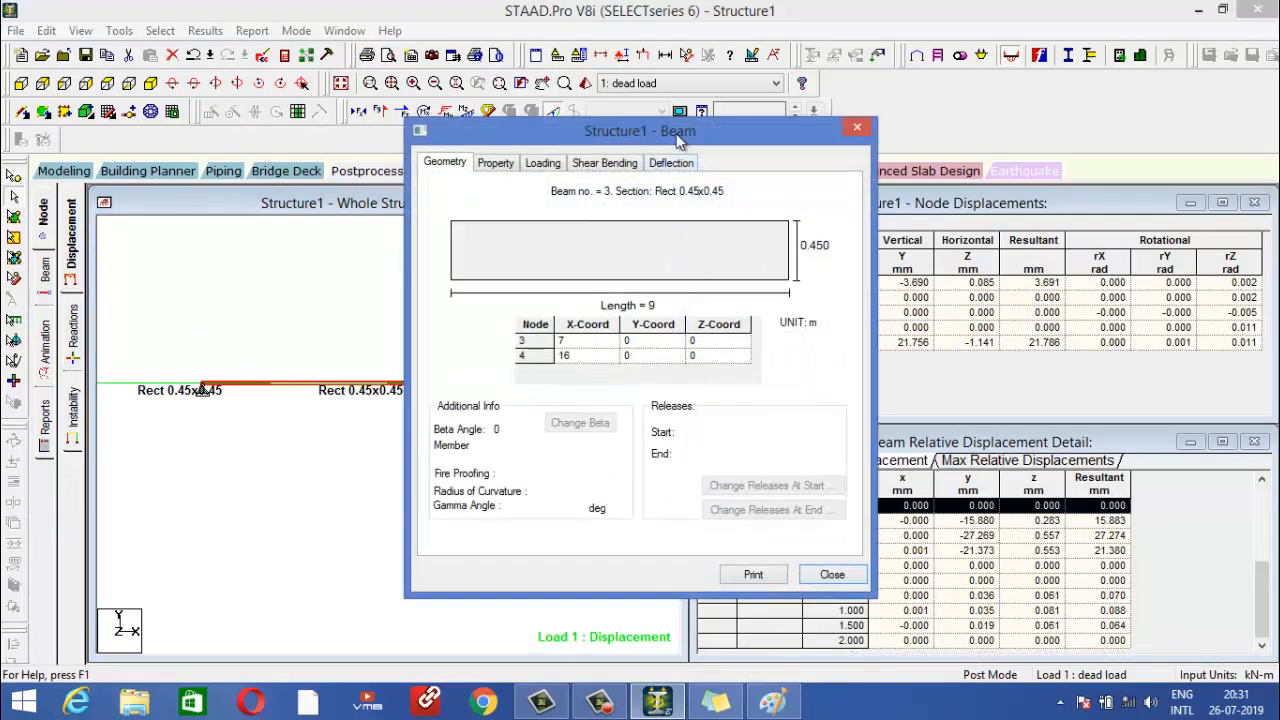
click(604, 162)
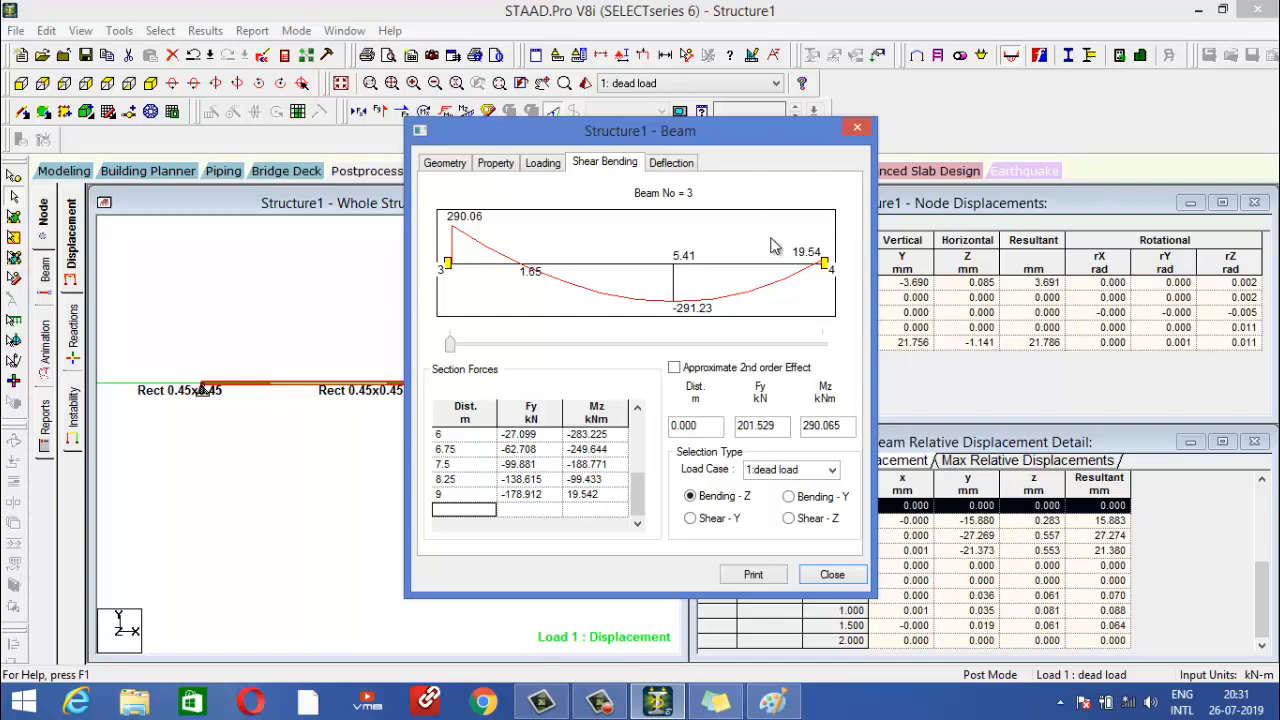
click(833, 573)
Return to the modeling view, measure the distance between the two supports of the longest span, and remove the dimension.
click(55, 172)
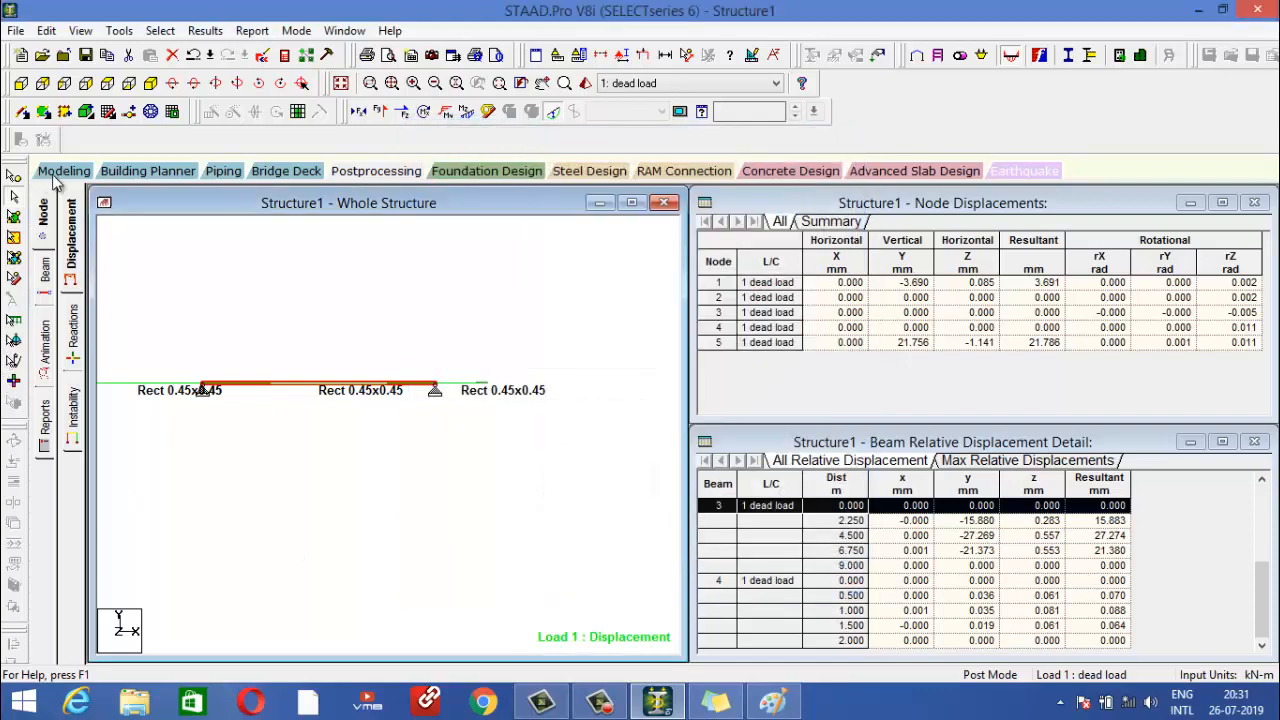
click(747, 376)
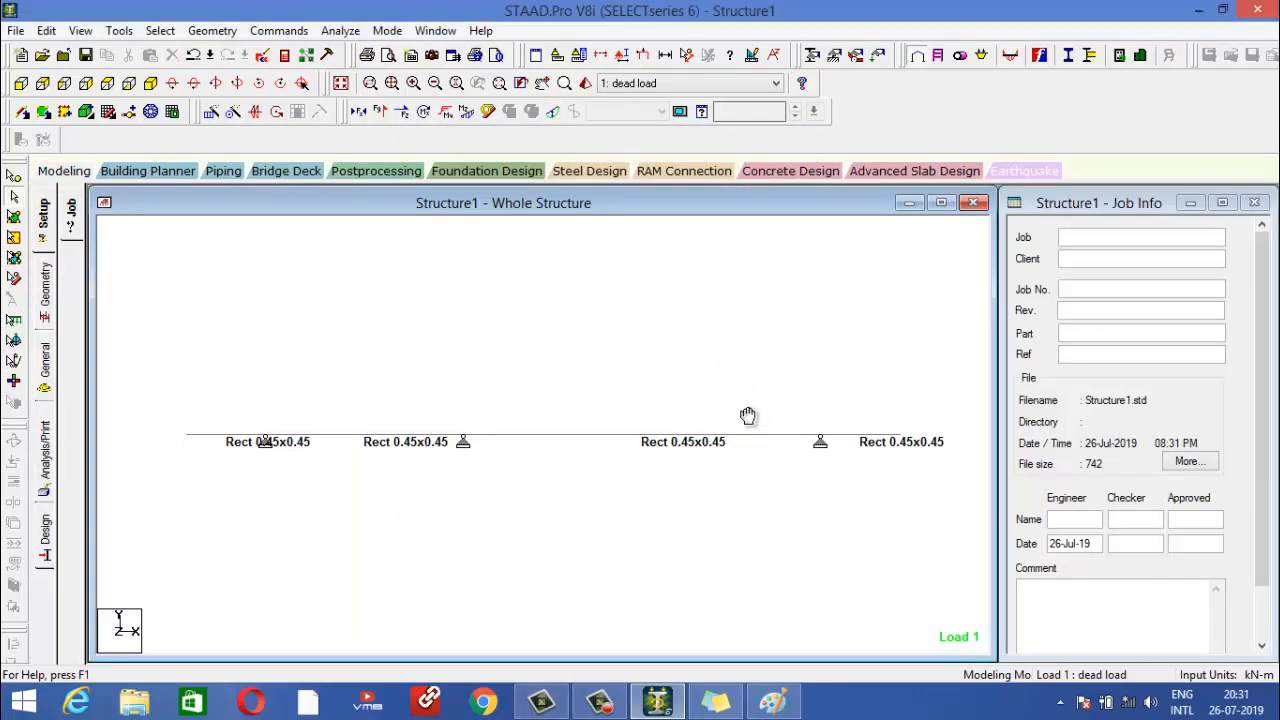
middle_drag(746, 417, 680, 360)
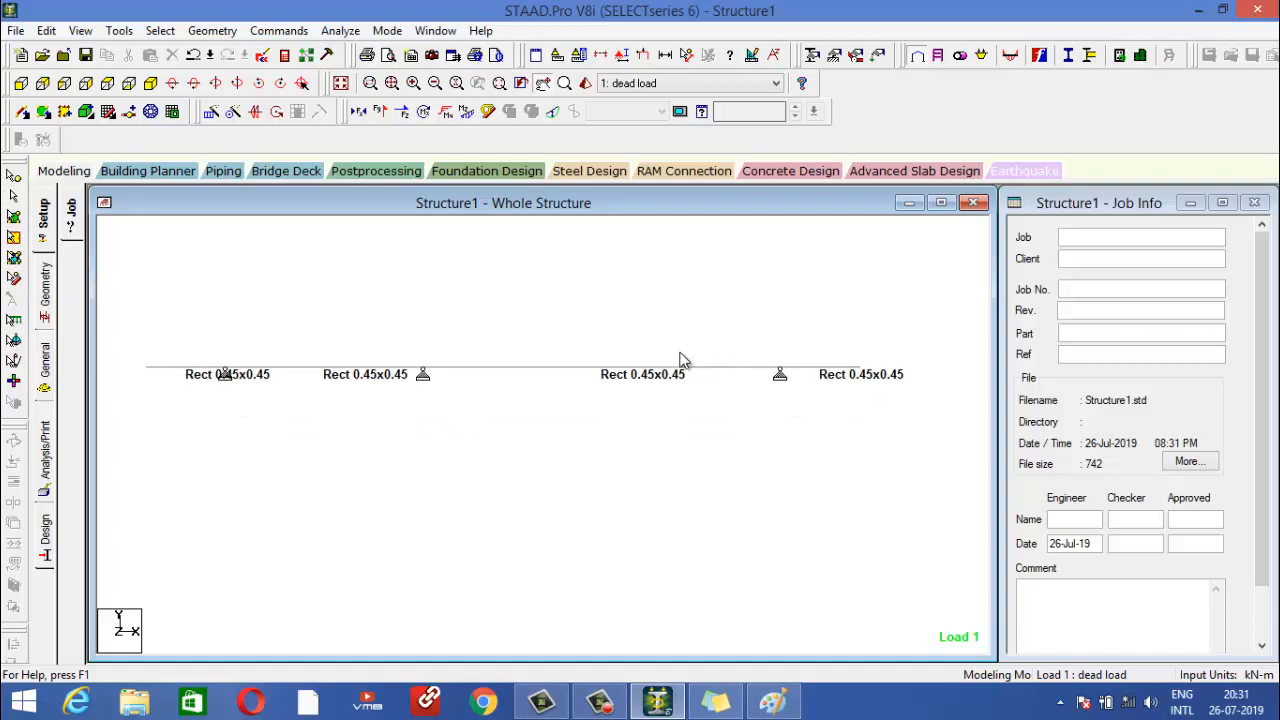
click(587, 369)
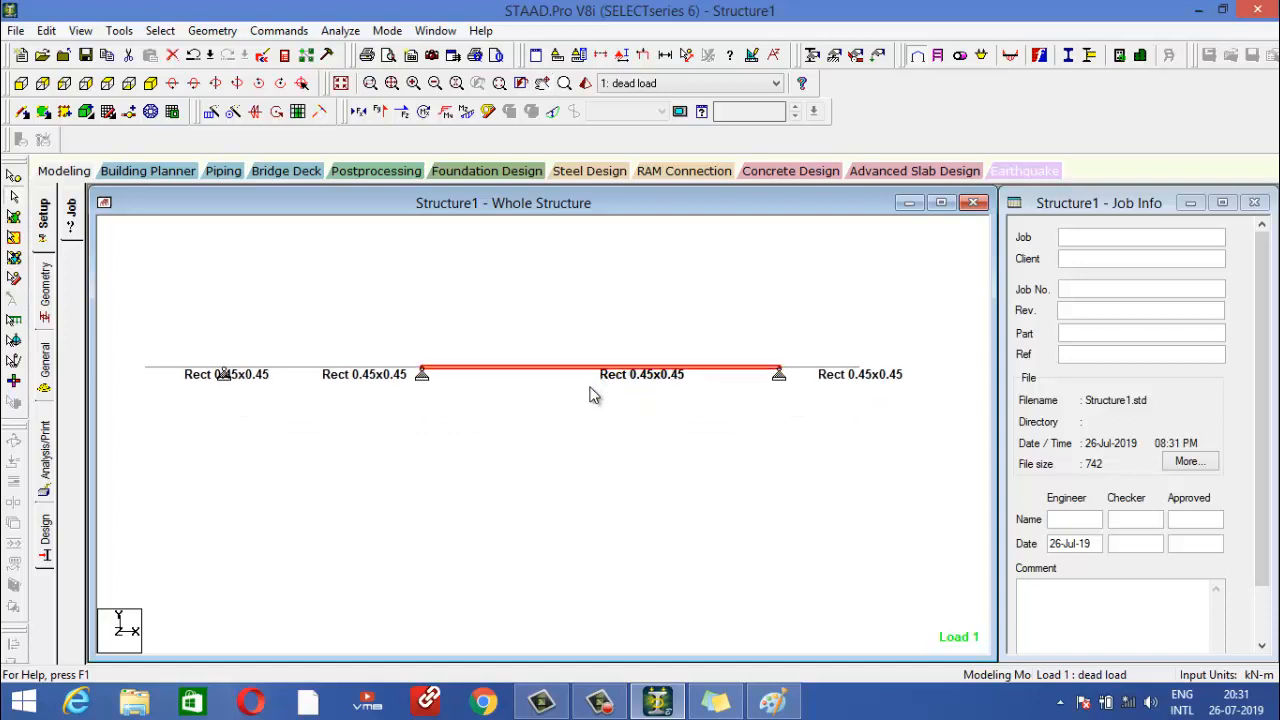
click(625, 250)
click(686, 54)
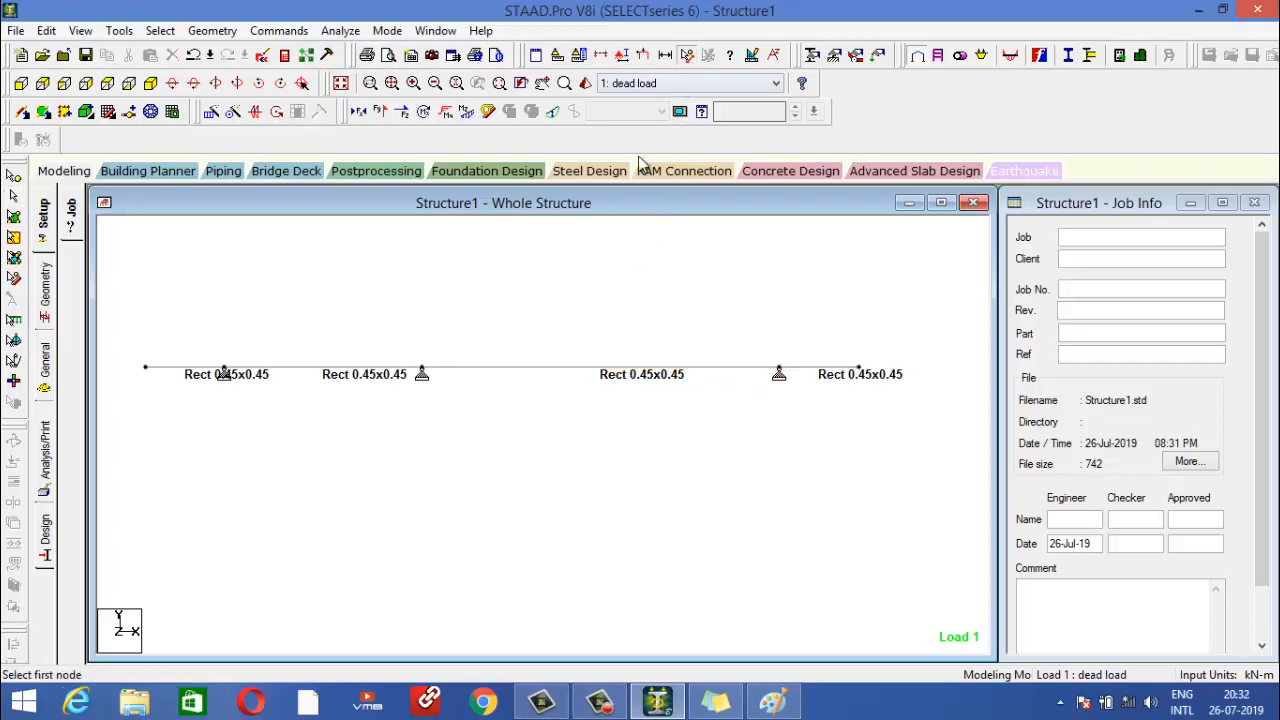
click(422, 367)
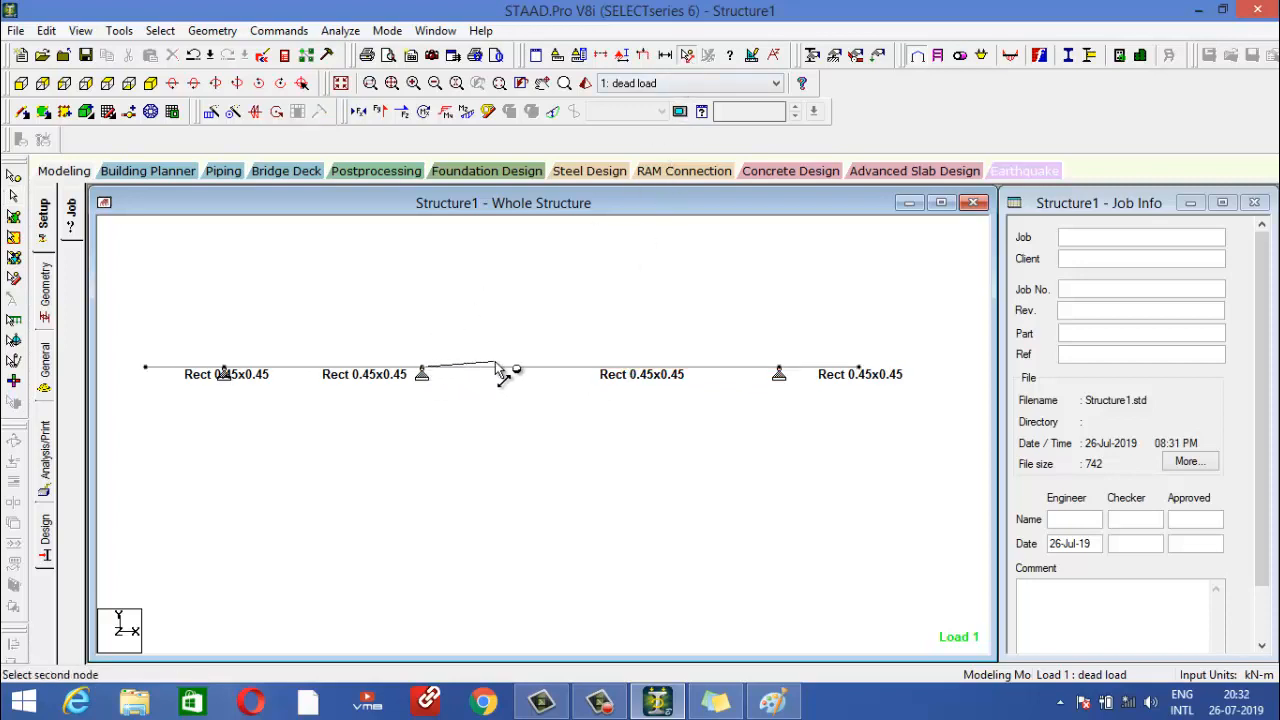
click(781, 370)
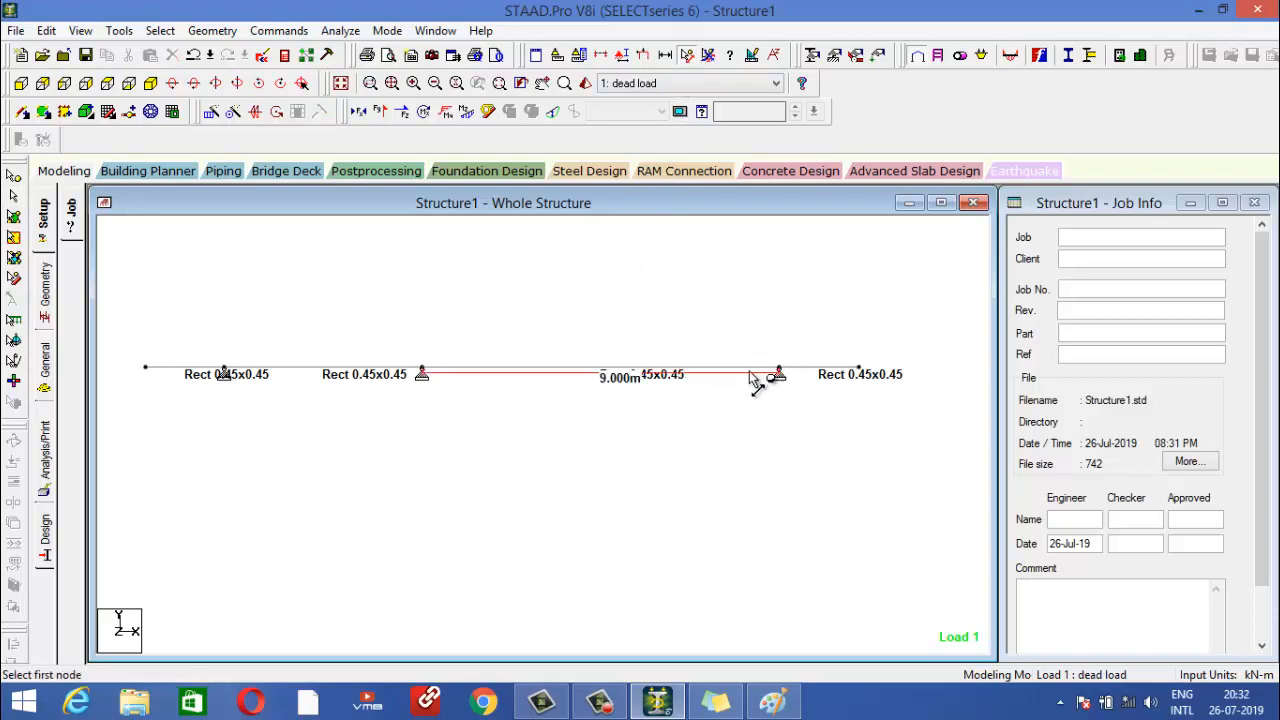
click(715, 58)
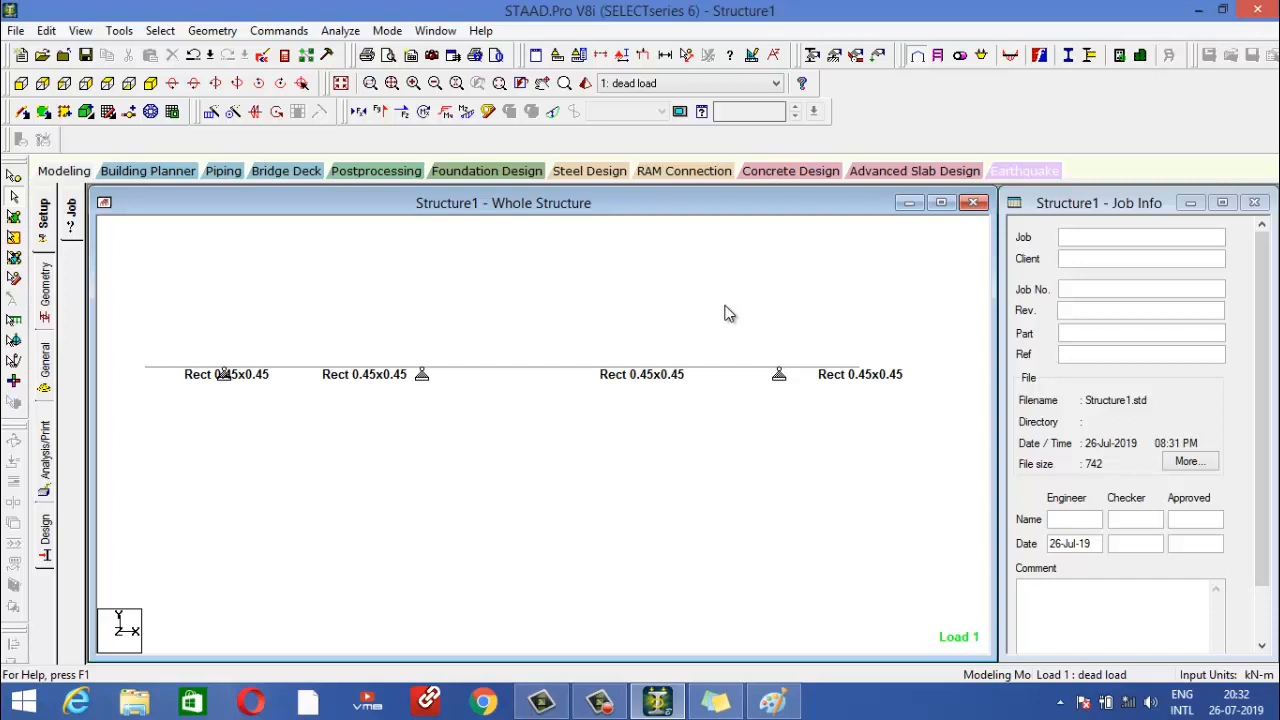
Insert a node at the midpoint of the longest span's beam, agreeing to delete the old result files.
click(633, 369)
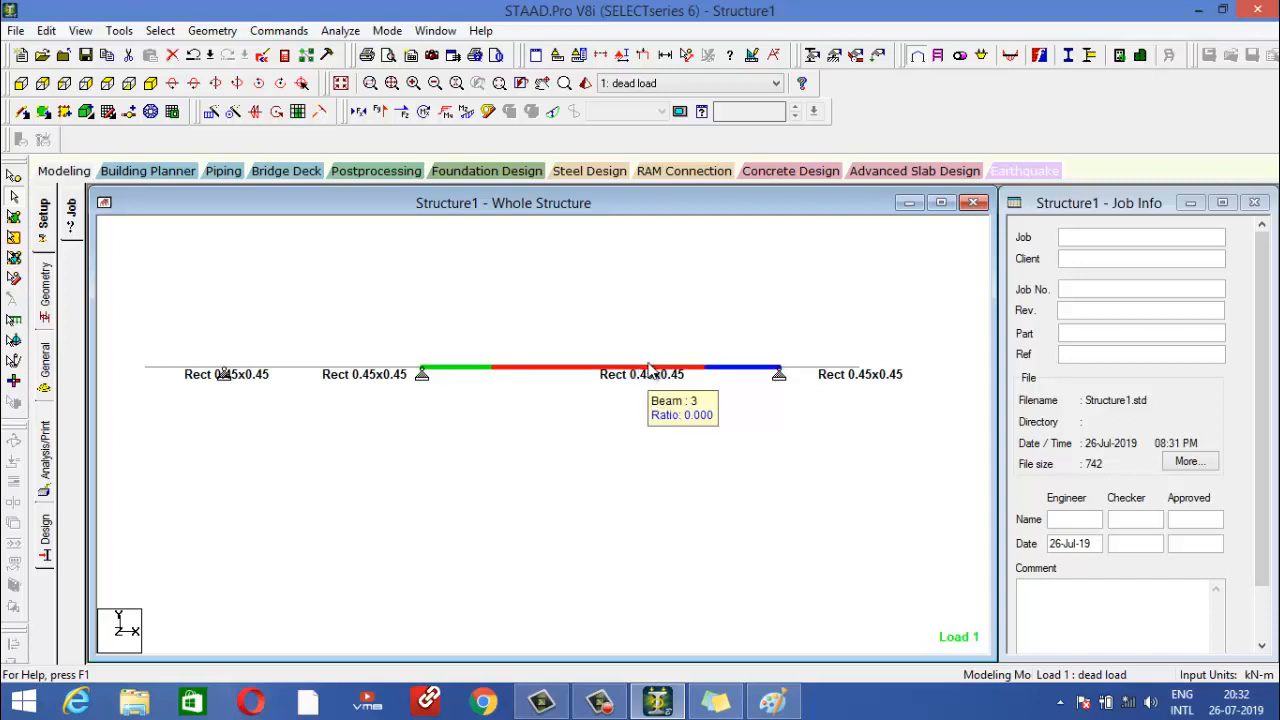
right_click(650, 370)
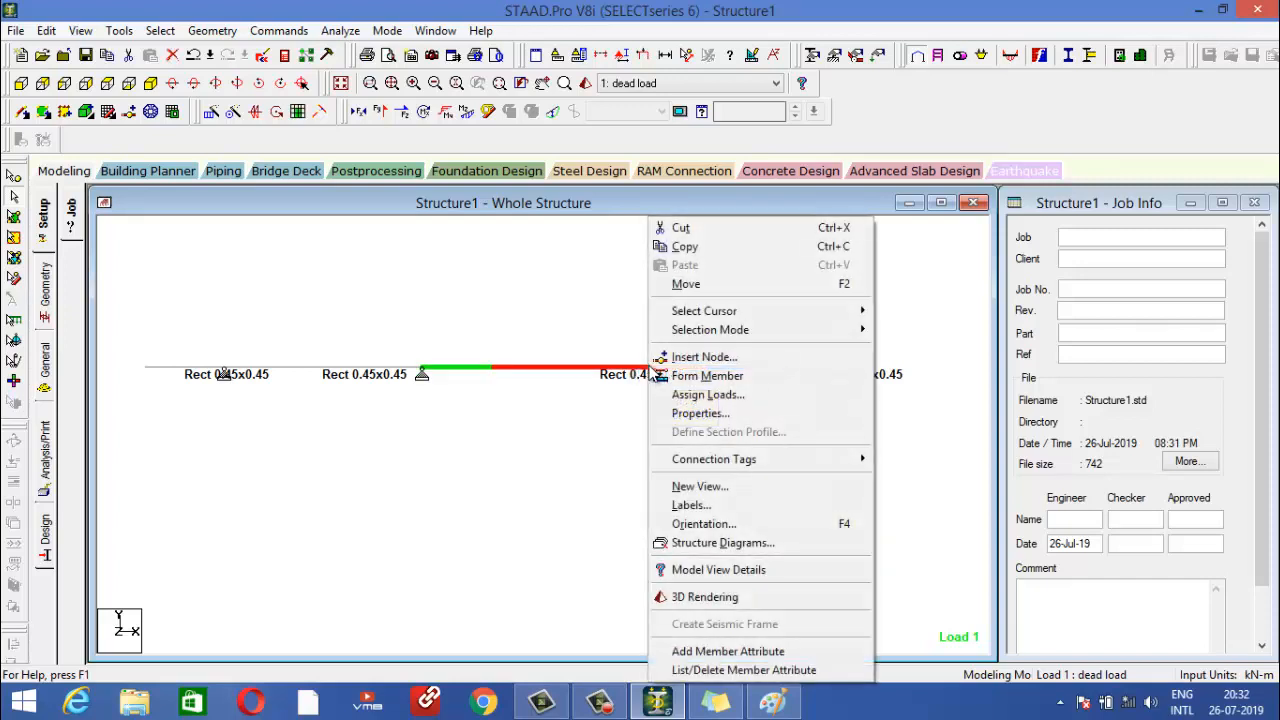
click(703, 360)
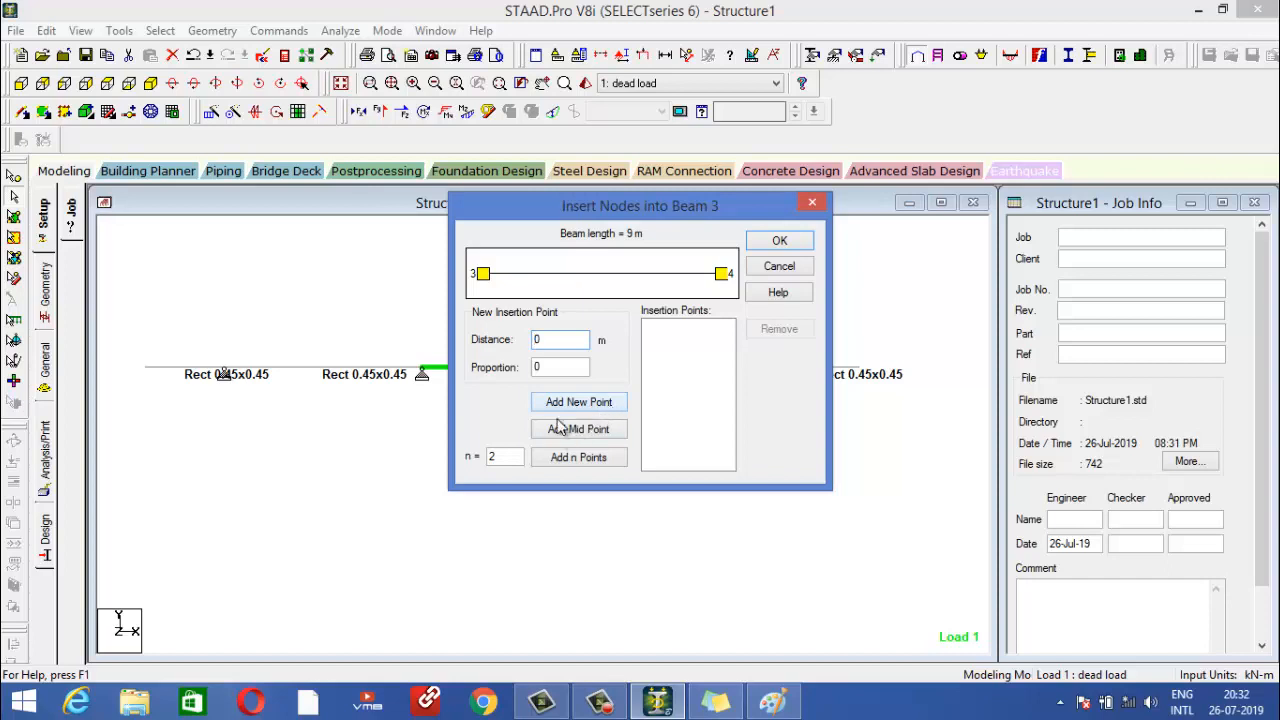
text(1)
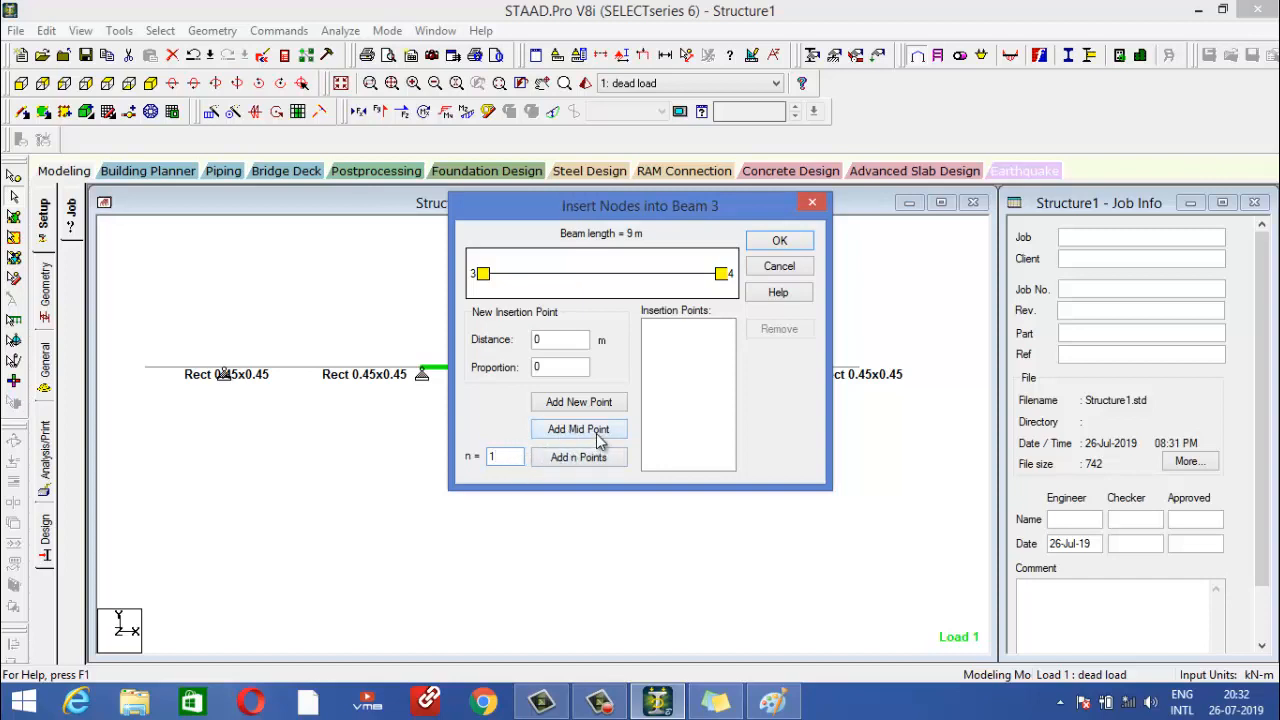
click(600, 430)
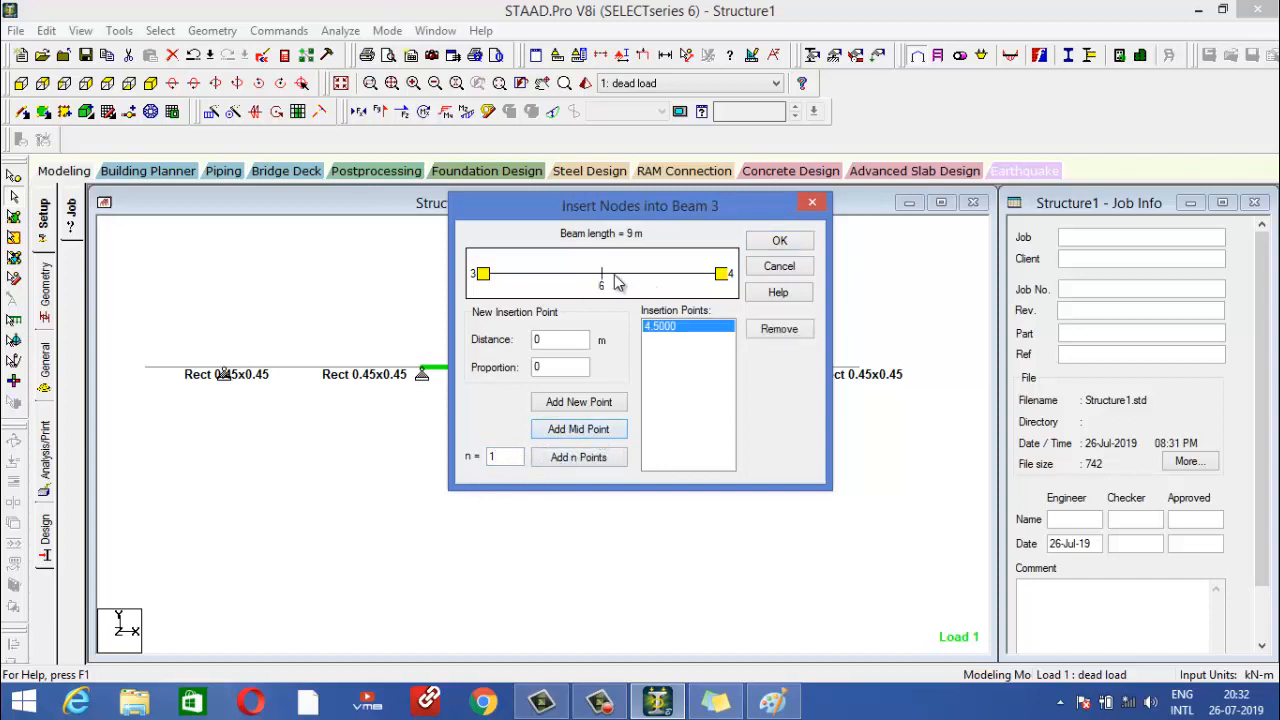
click(770, 243)
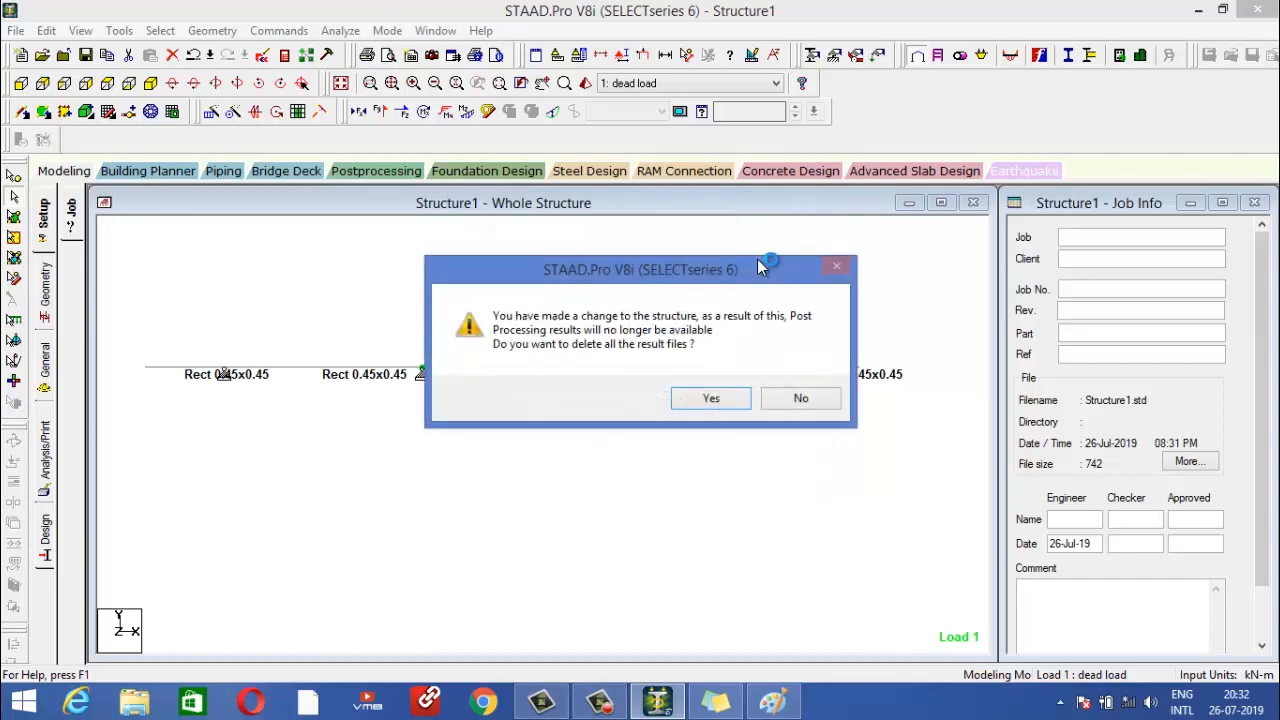
click(722, 402)
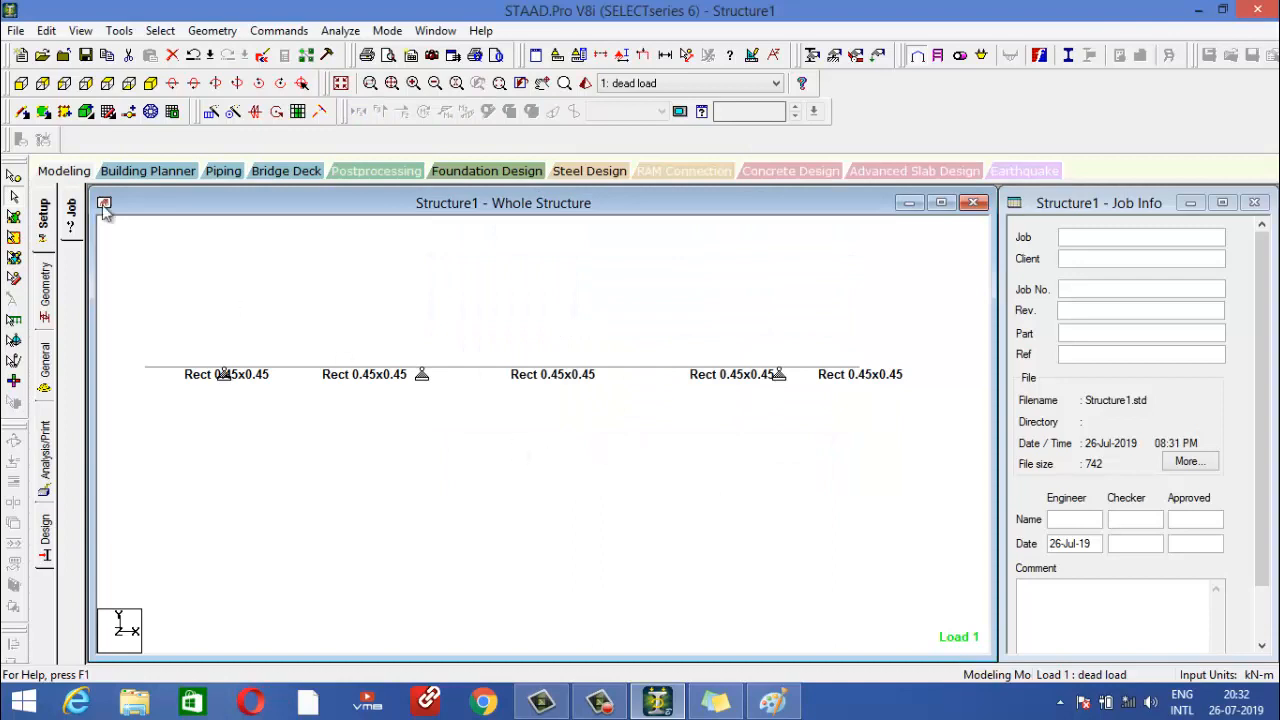
Assign the existing Support 2 to the new midspan node using the Assign To Selected Nodes method.
click(14, 176)
drag(730, 433, 528, 257)
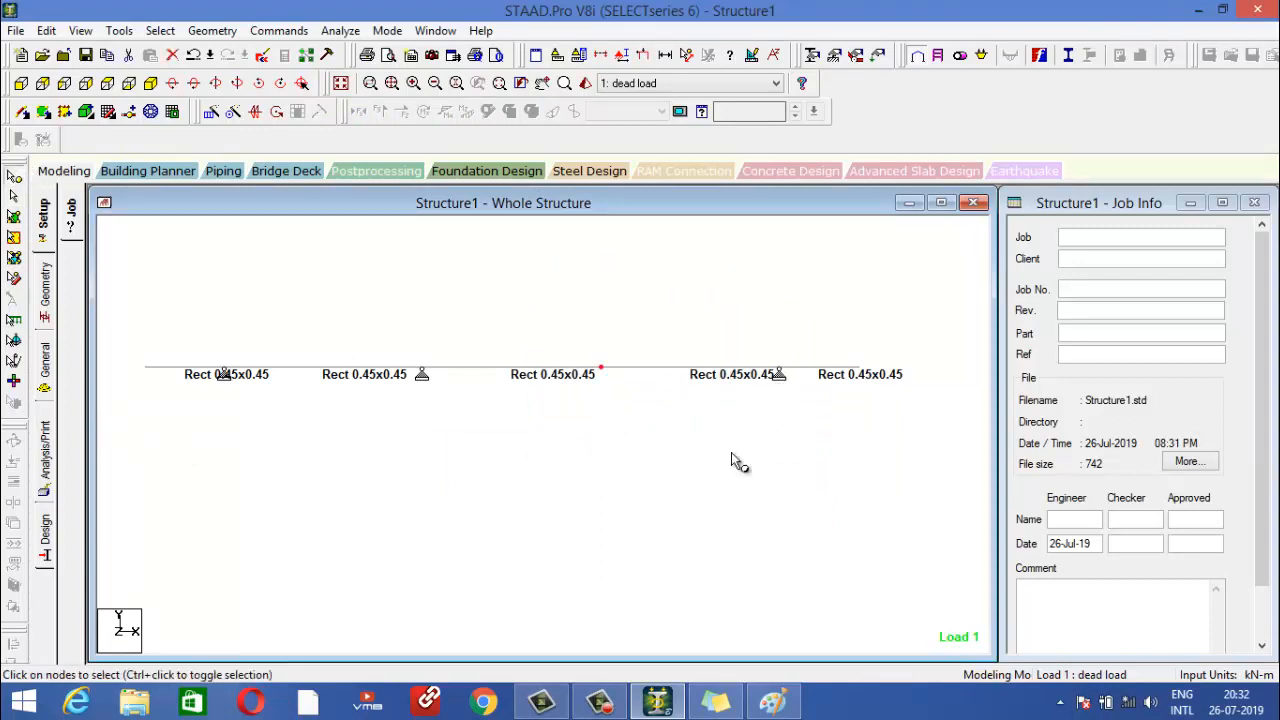
click(49, 360)
click(74, 372)
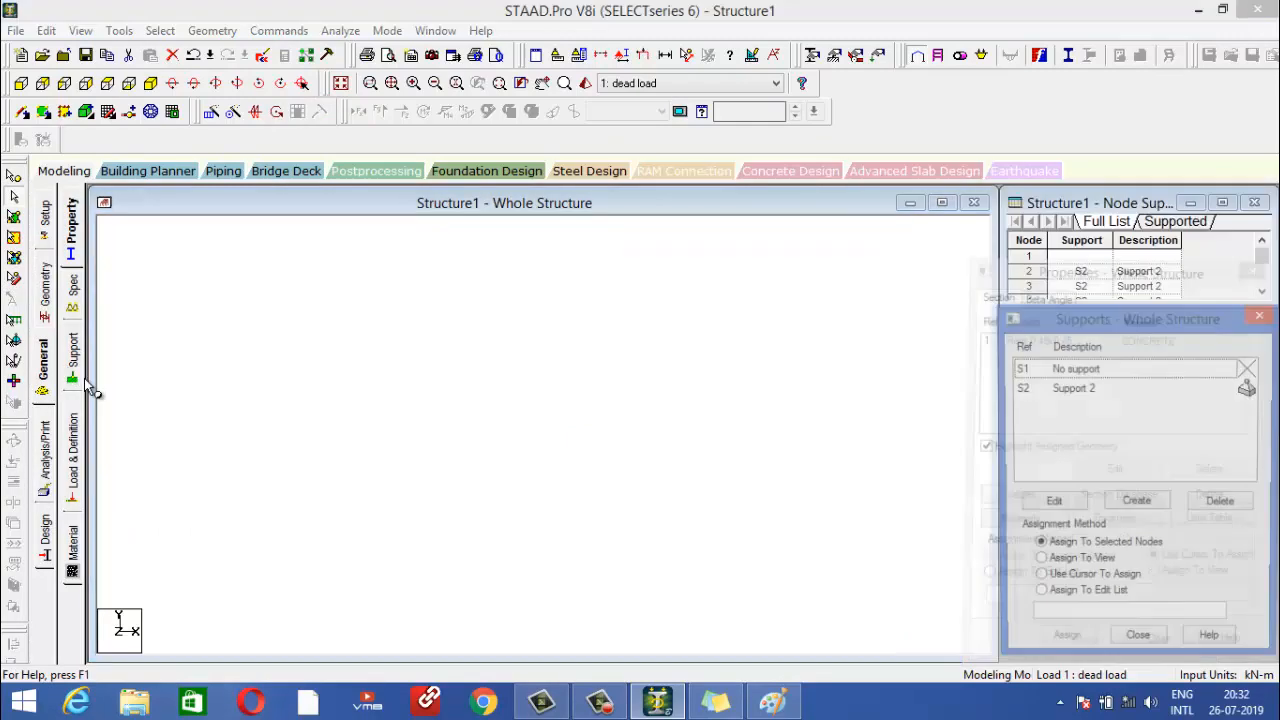
click(1245, 386)
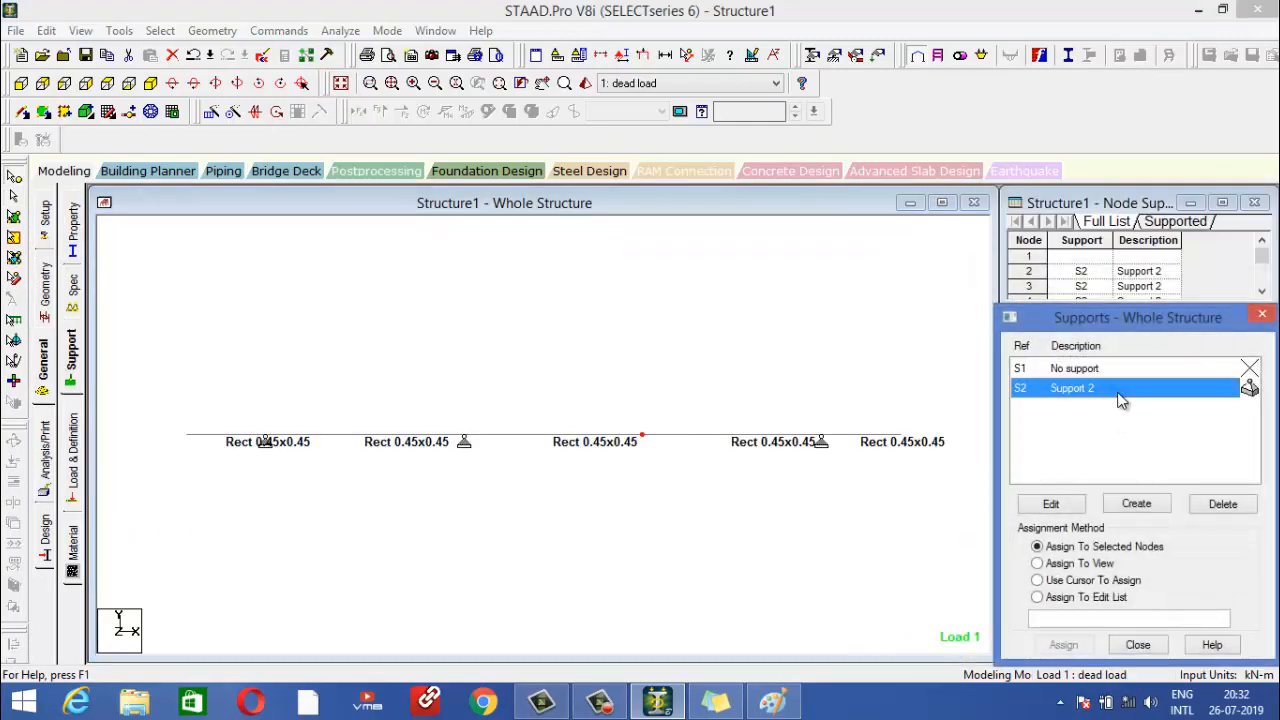
click(1037, 580)
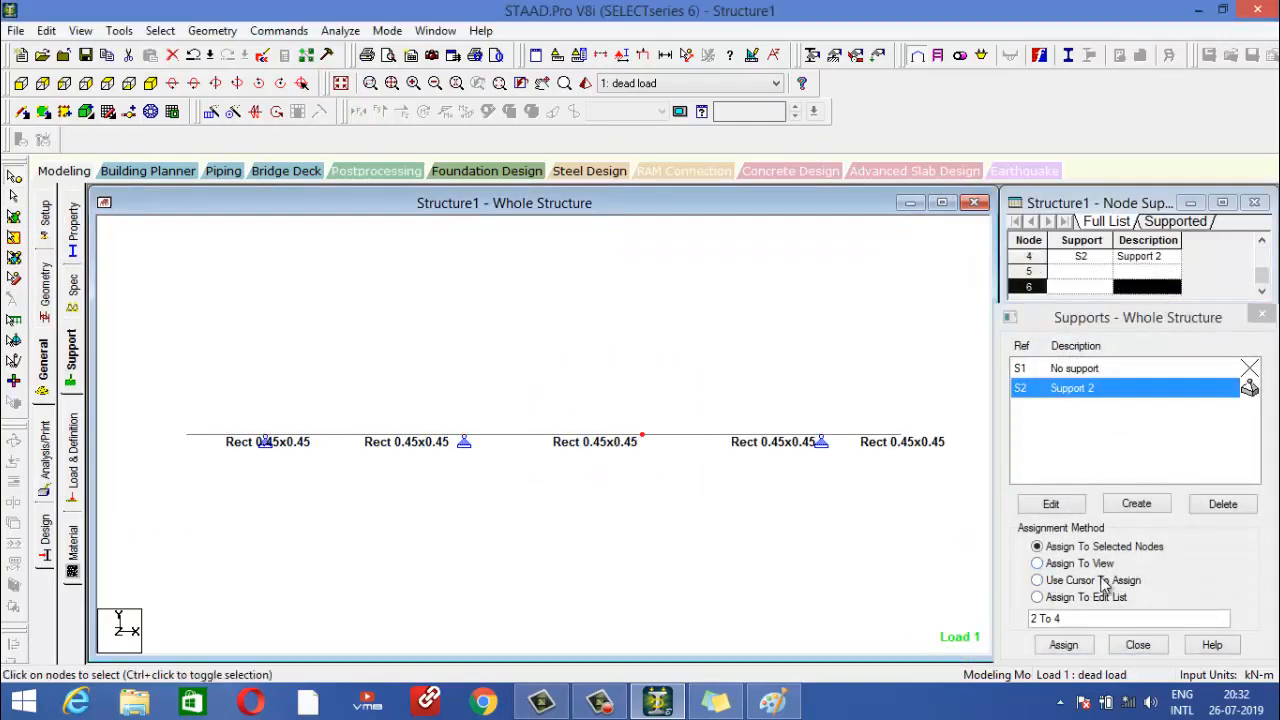
click(1037, 546)
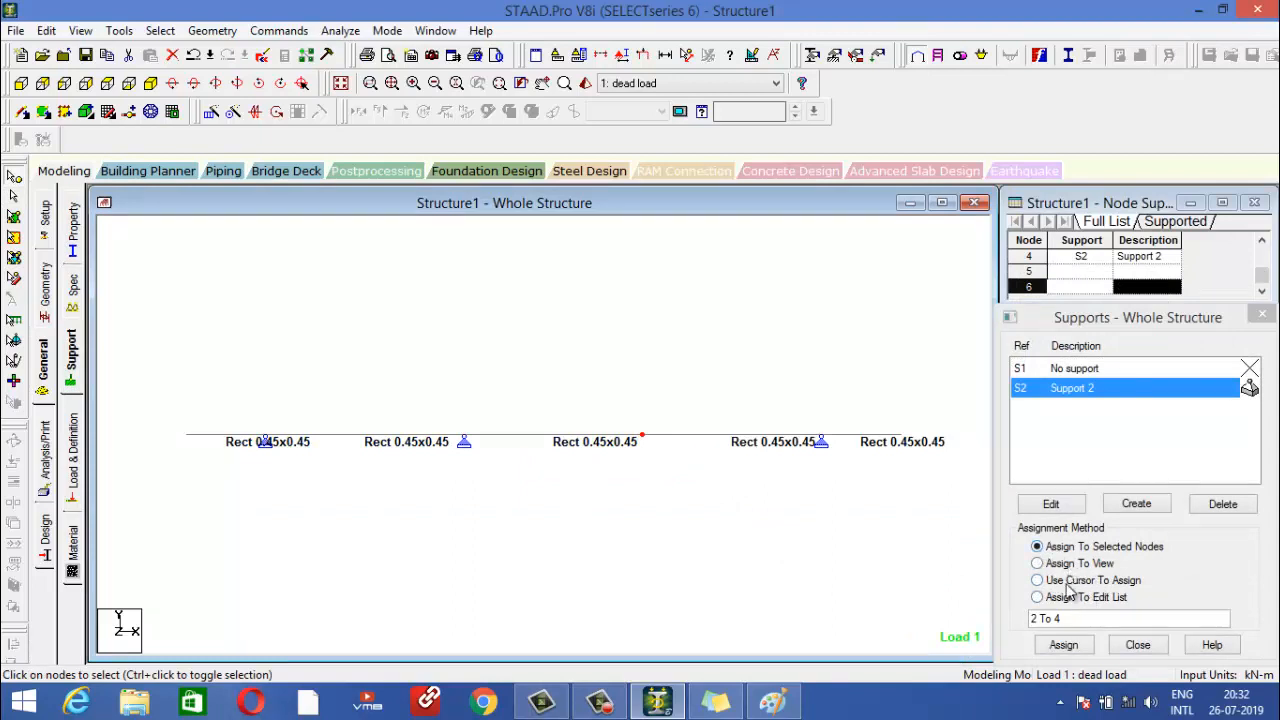
click(1063, 645)
click(1143, 533)
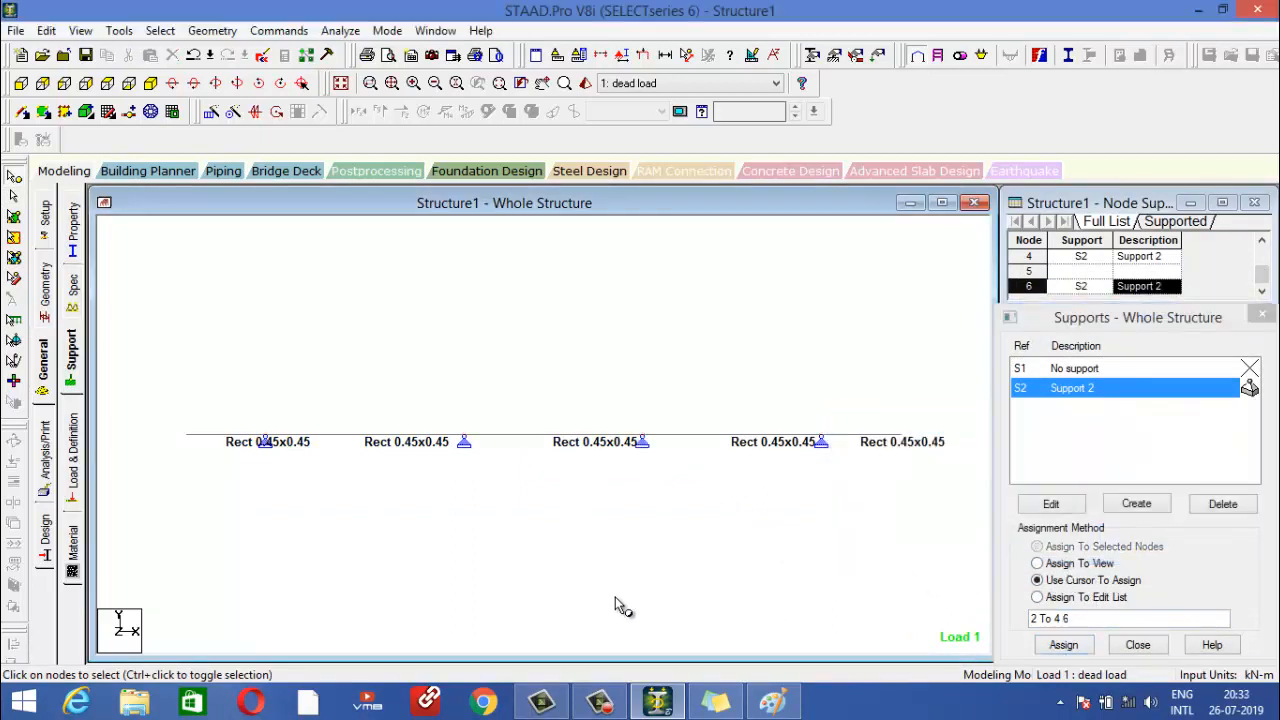
Add a Perform Analysis command with the No Print option.
click(45, 460)
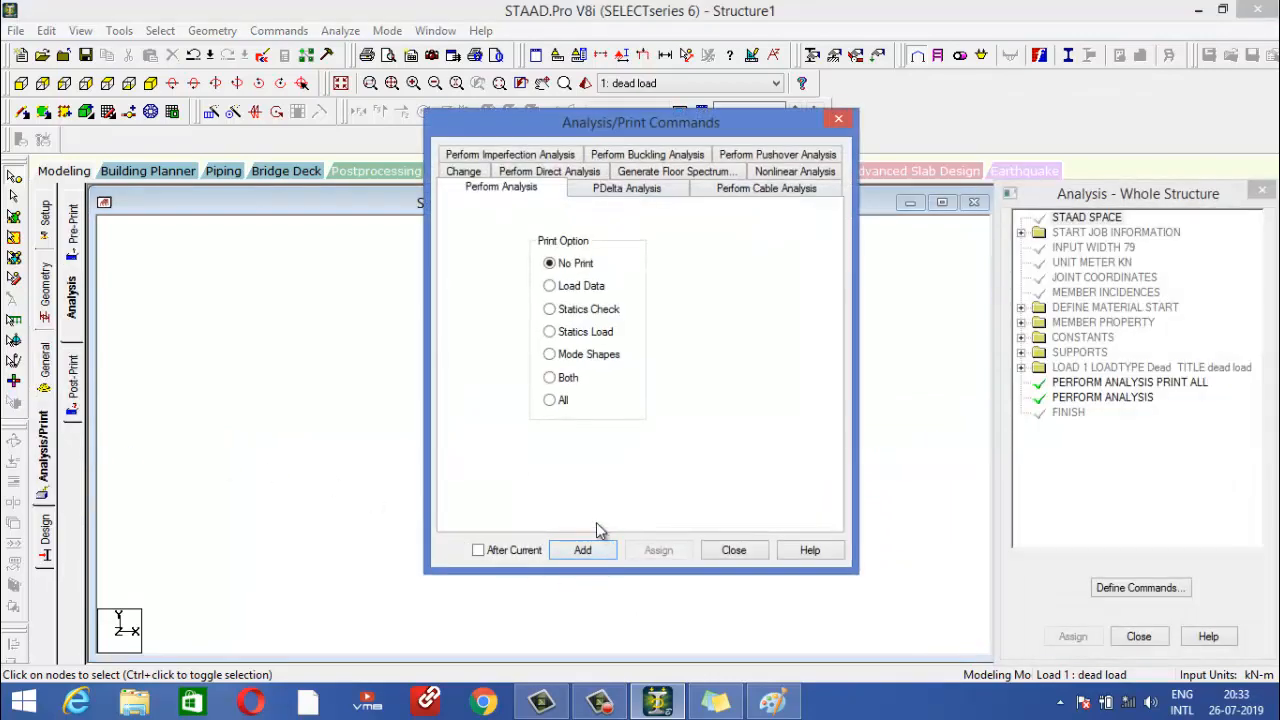
click(584, 549)
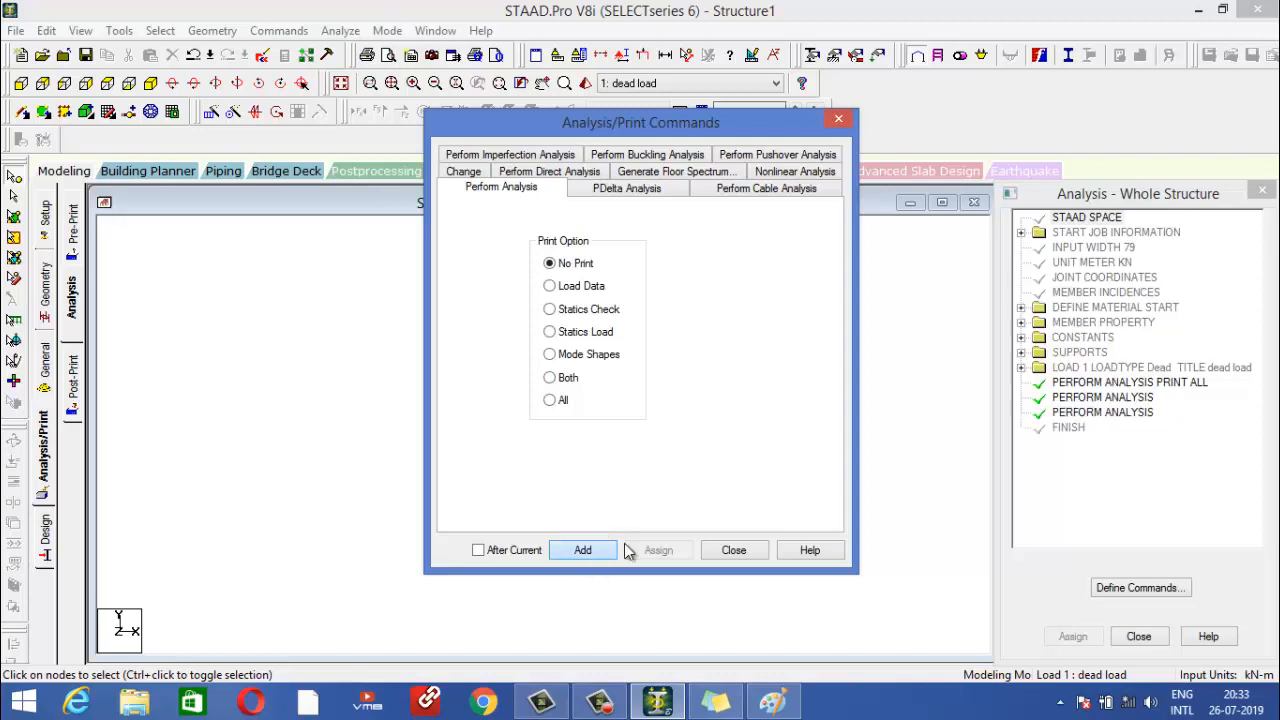
click(720, 552)
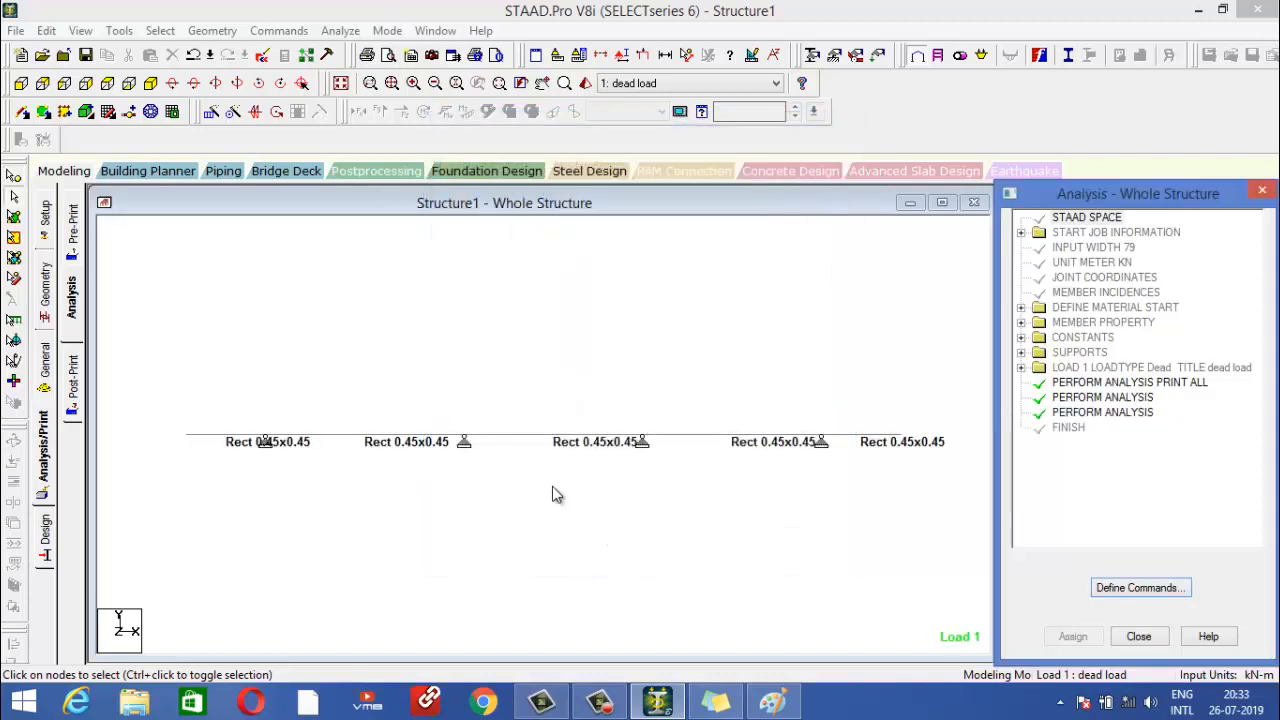
Save the modified structure, run the analysis, and finish it with the Stay in Modeling Mode option.
click(352, 32)
click(366, 51)
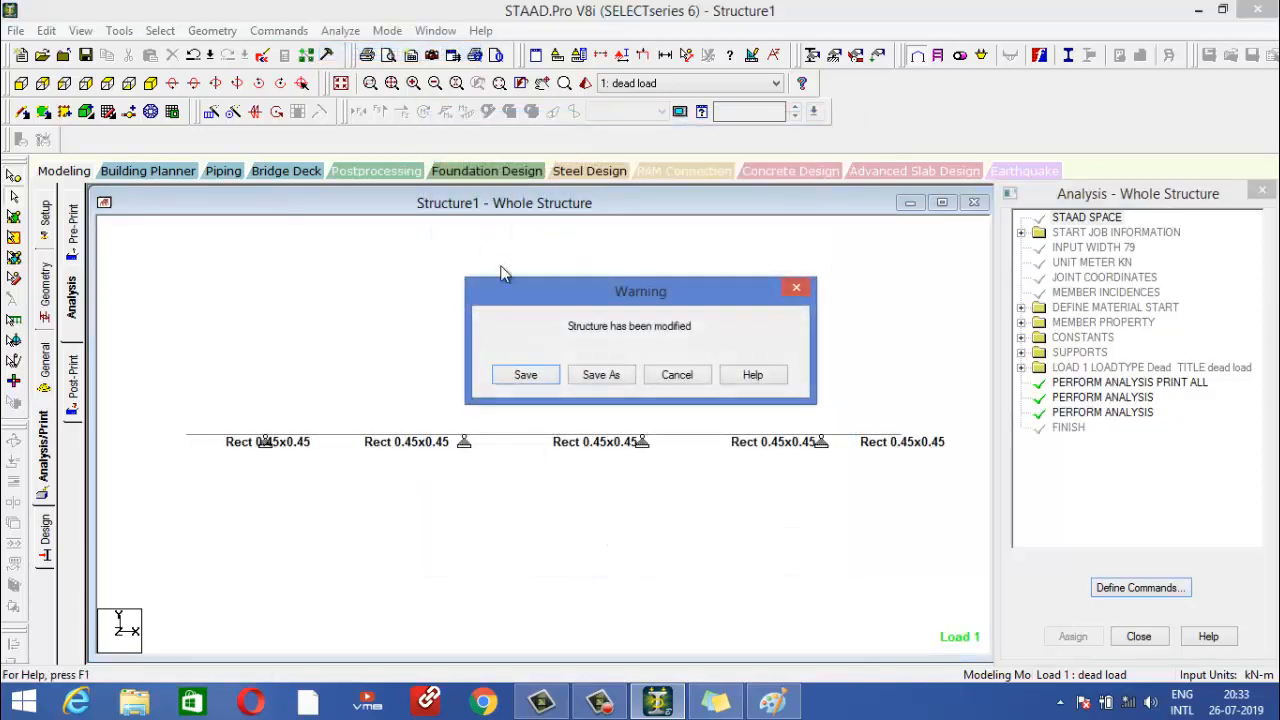
click(535, 376)
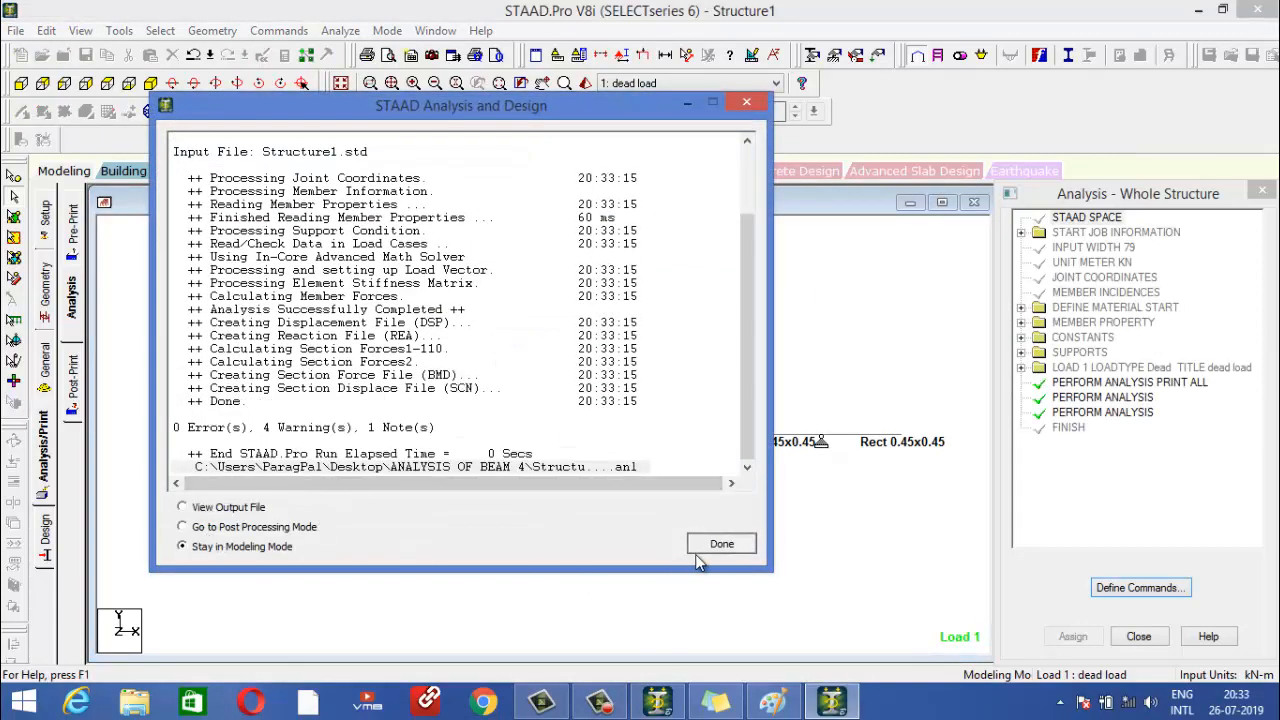
click(721, 542)
Open the postprocessing results for the dead load case and inspect the shear bending diagram of beam 3.
click(381, 172)
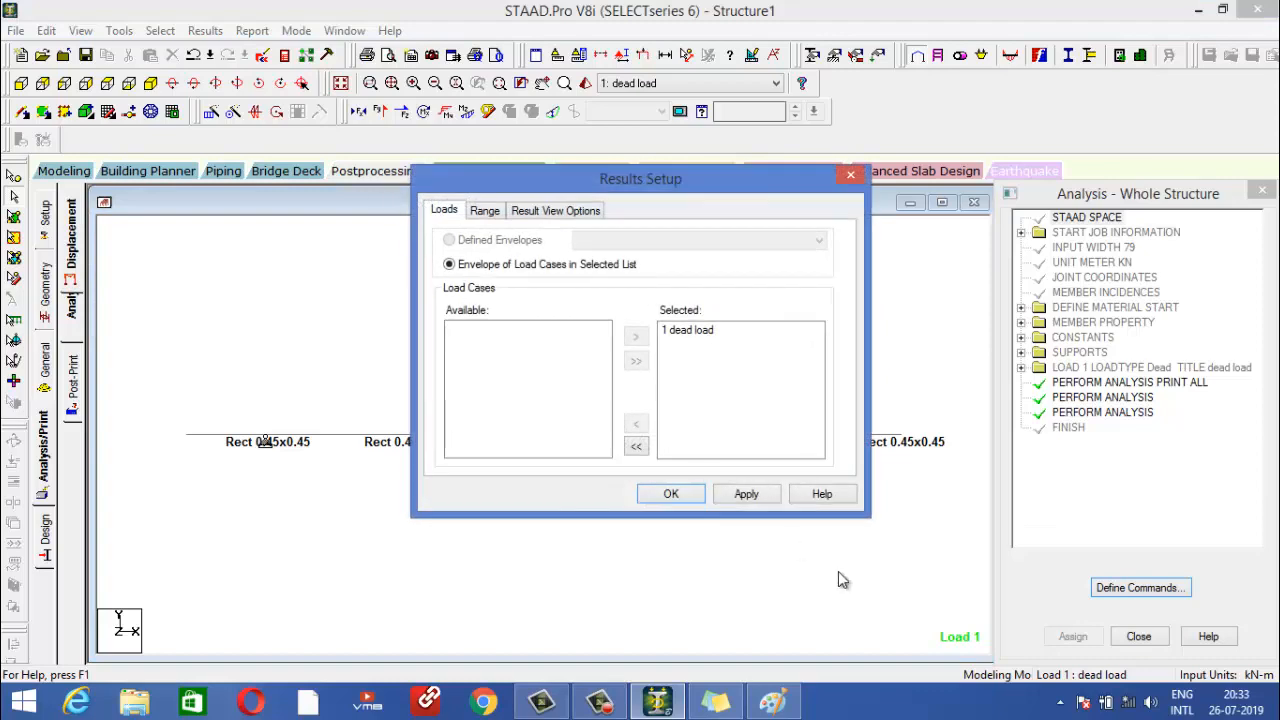
click(672, 494)
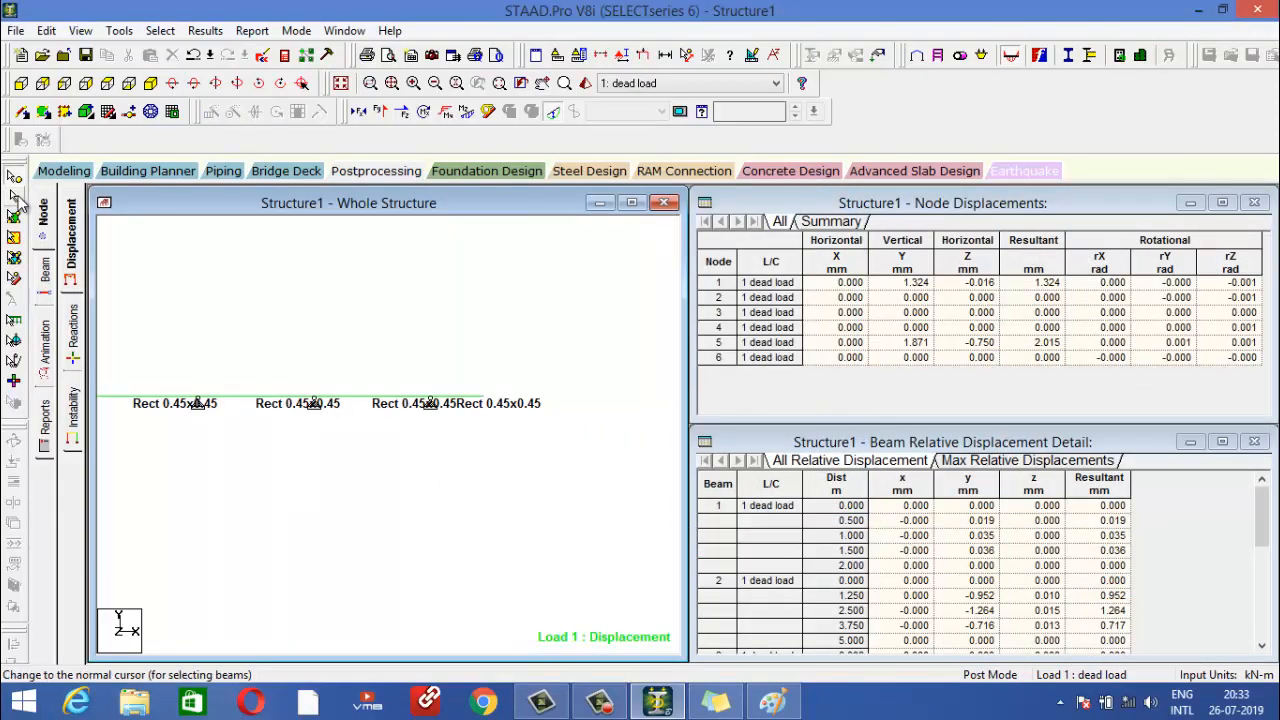
double_click(292, 401)
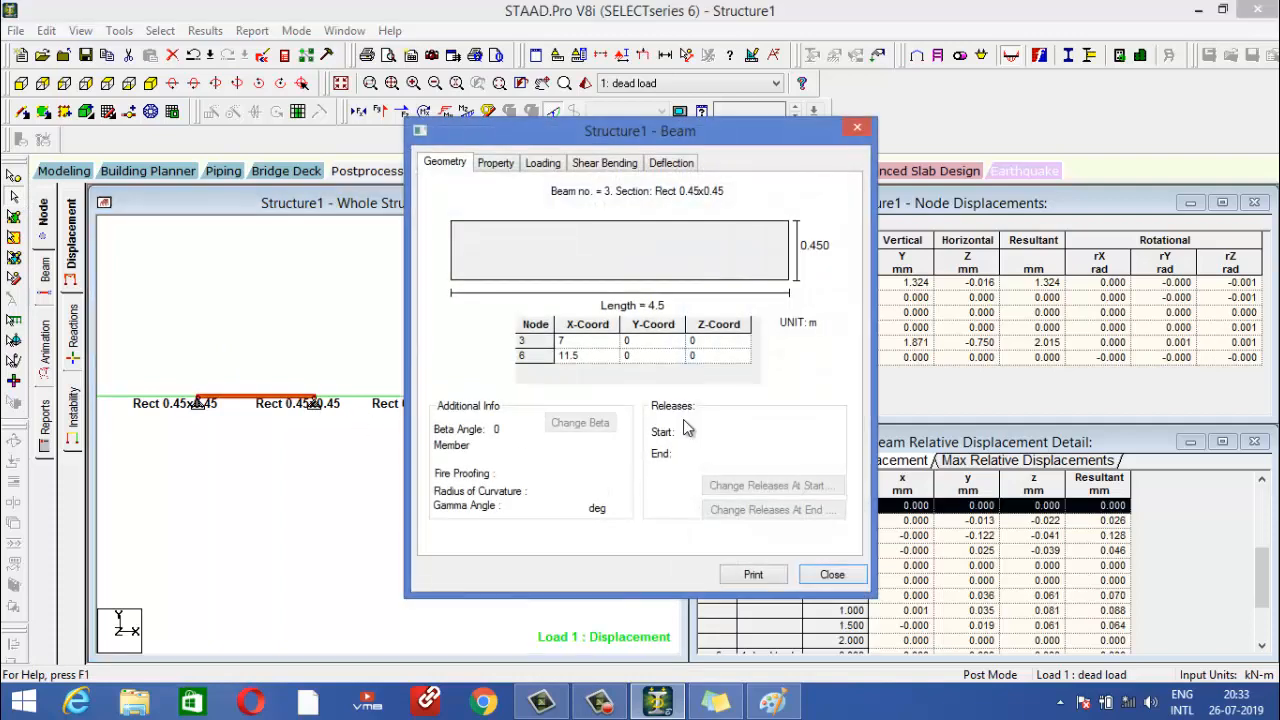
click(605, 164)
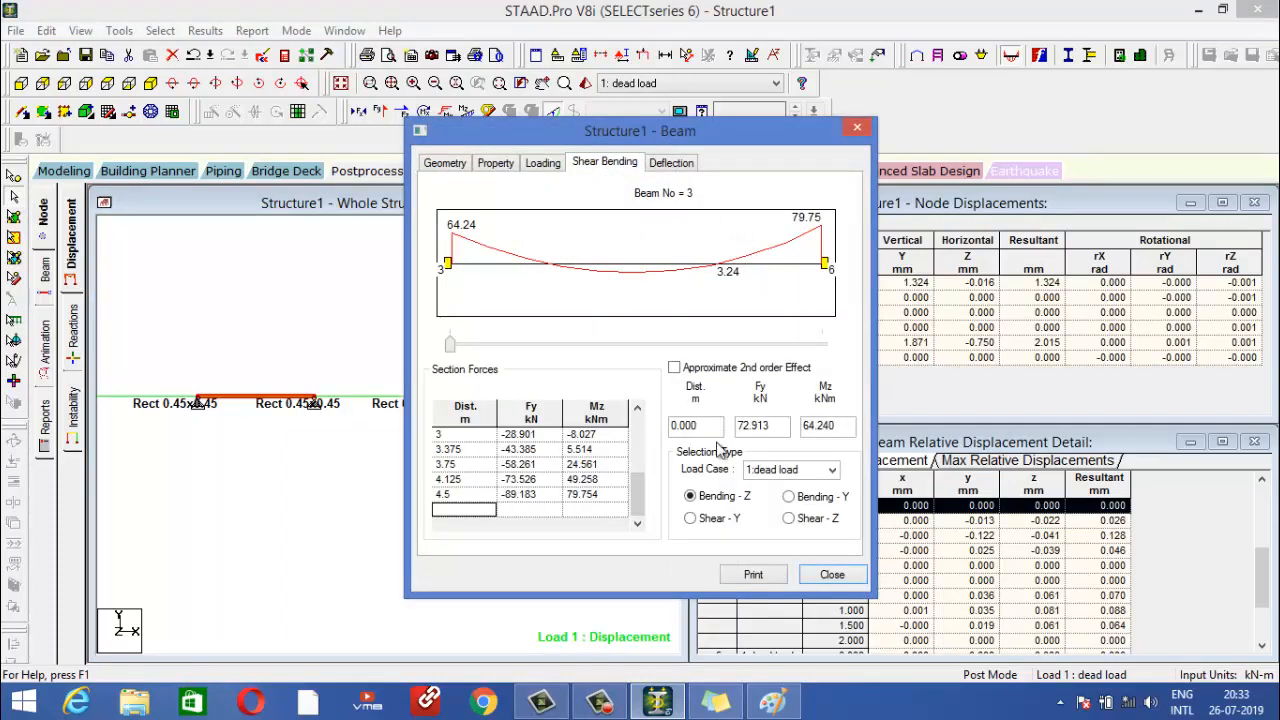
click(832, 574)
Inspect the shear bending diagram of beam 5 and compare it with the earlier beam result saved in Paint.
click(388, 403)
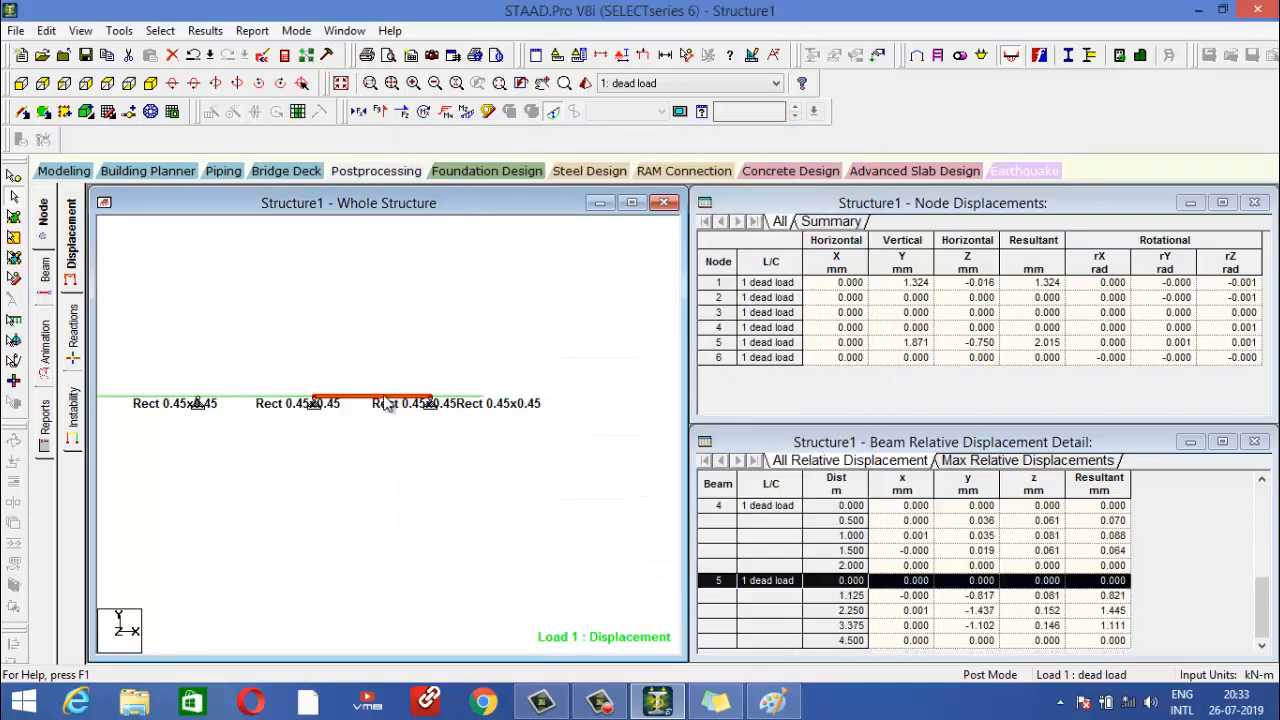
double_click(388, 403)
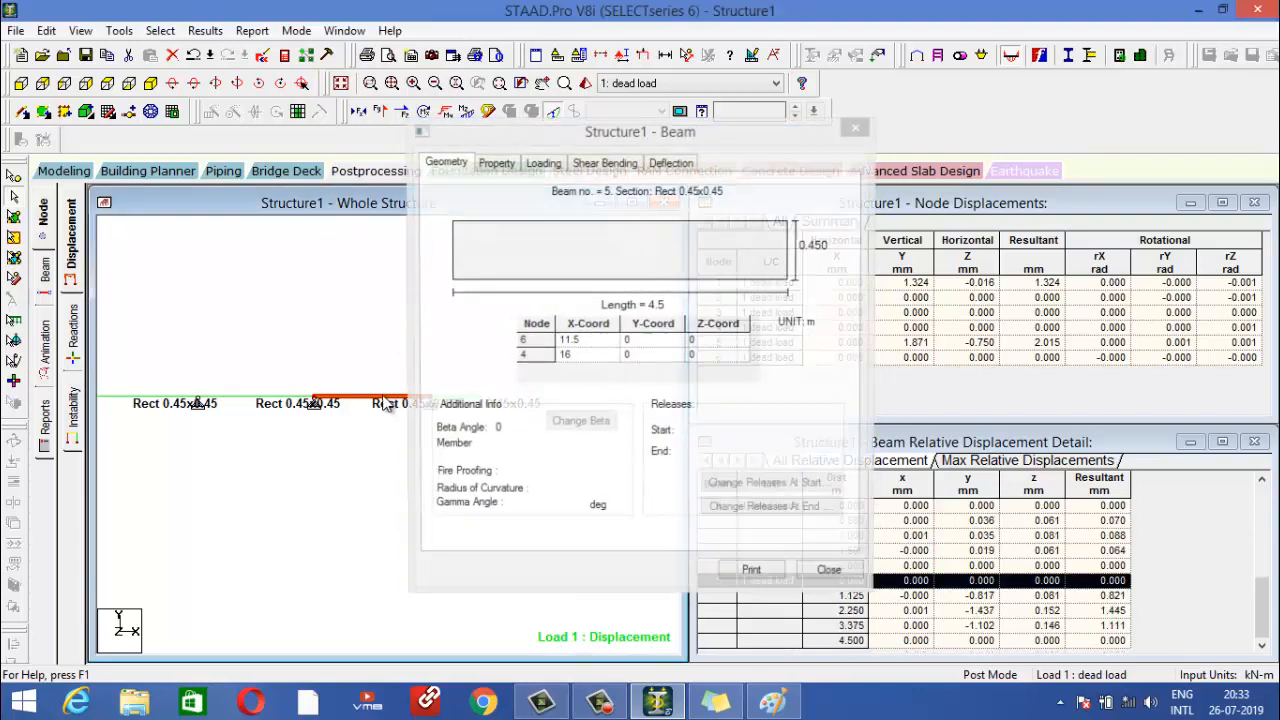
click(605, 165)
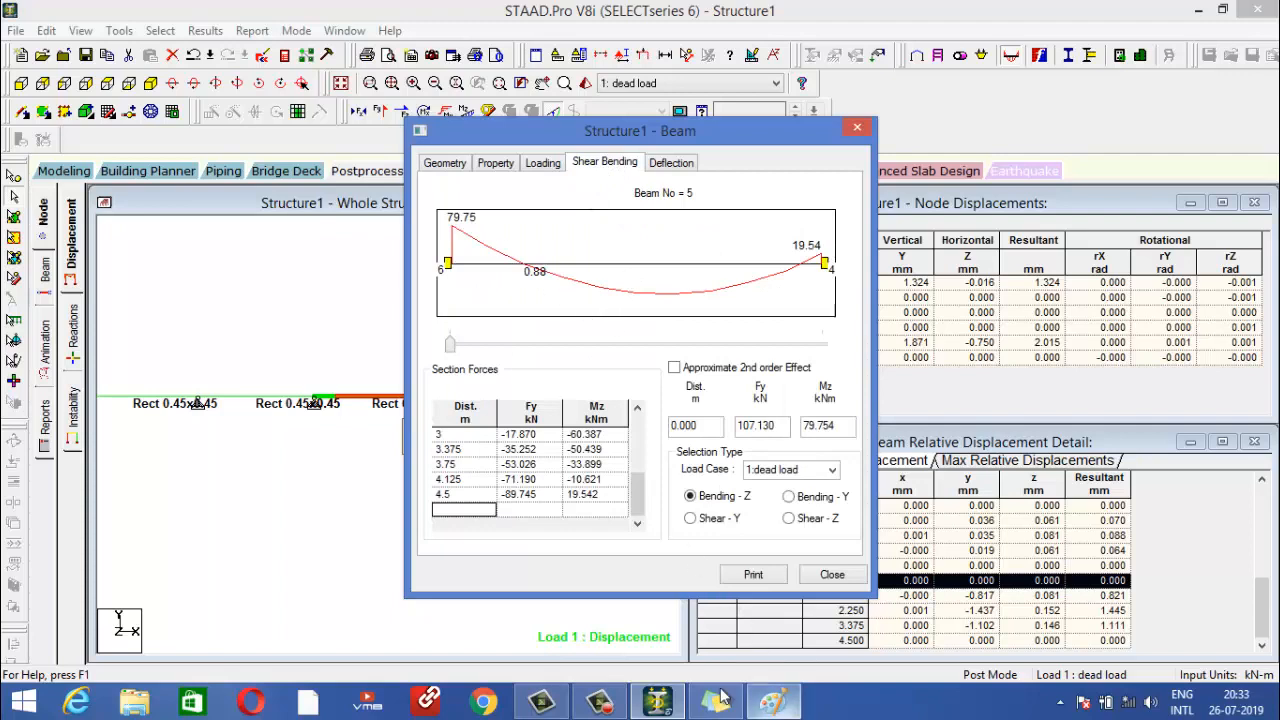
click(772, 703)
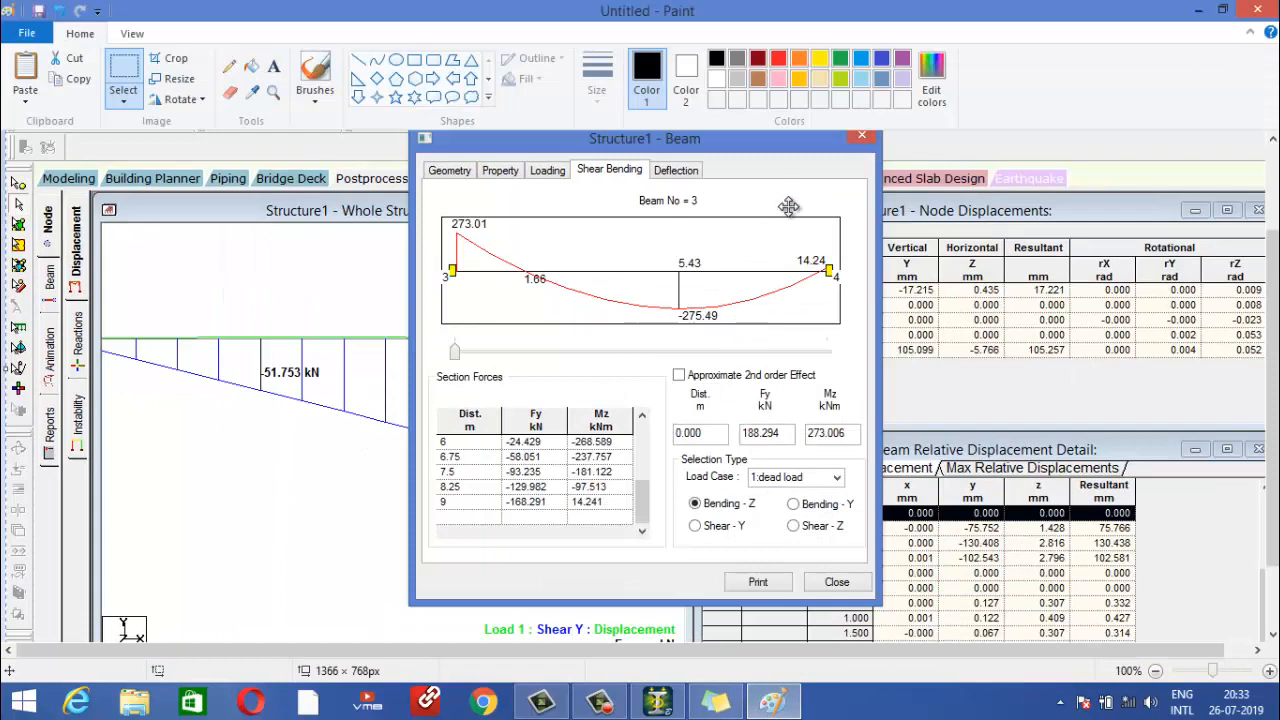
click(1196, 8)
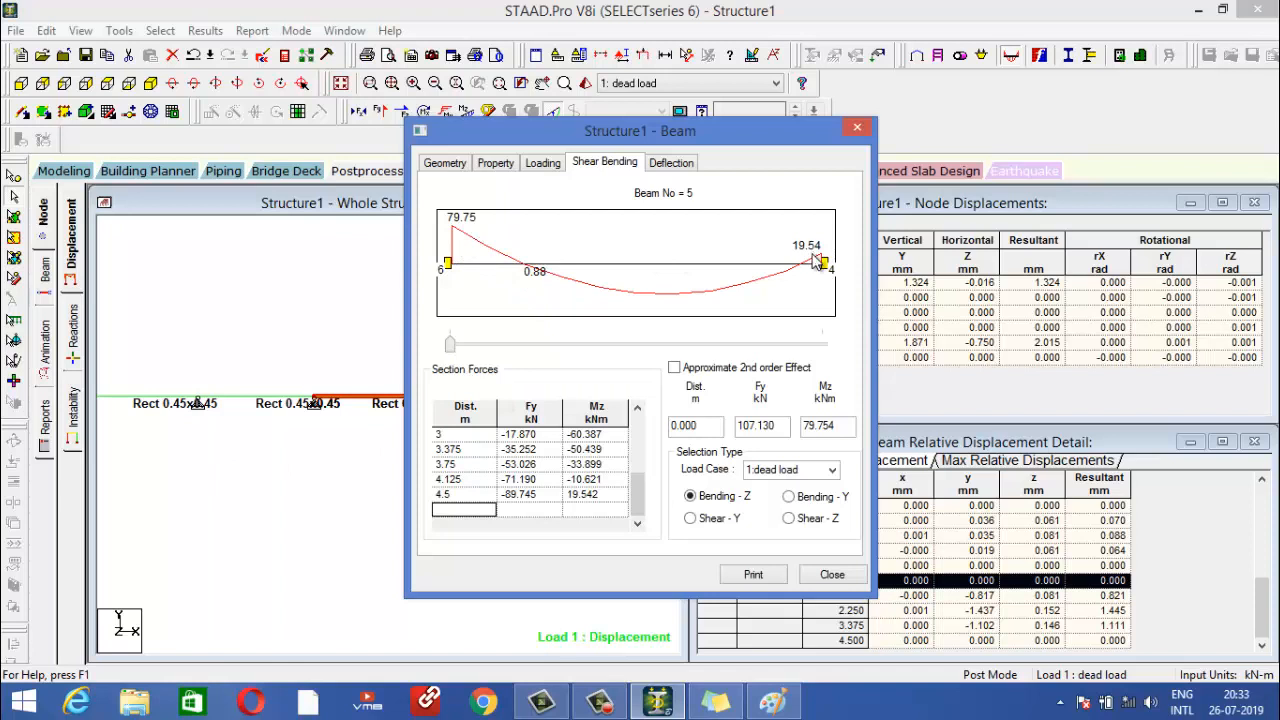
Read the section forces at 2.574 m along beam 5 and compare them with the earlier result image in Paint.
click(450, 345)
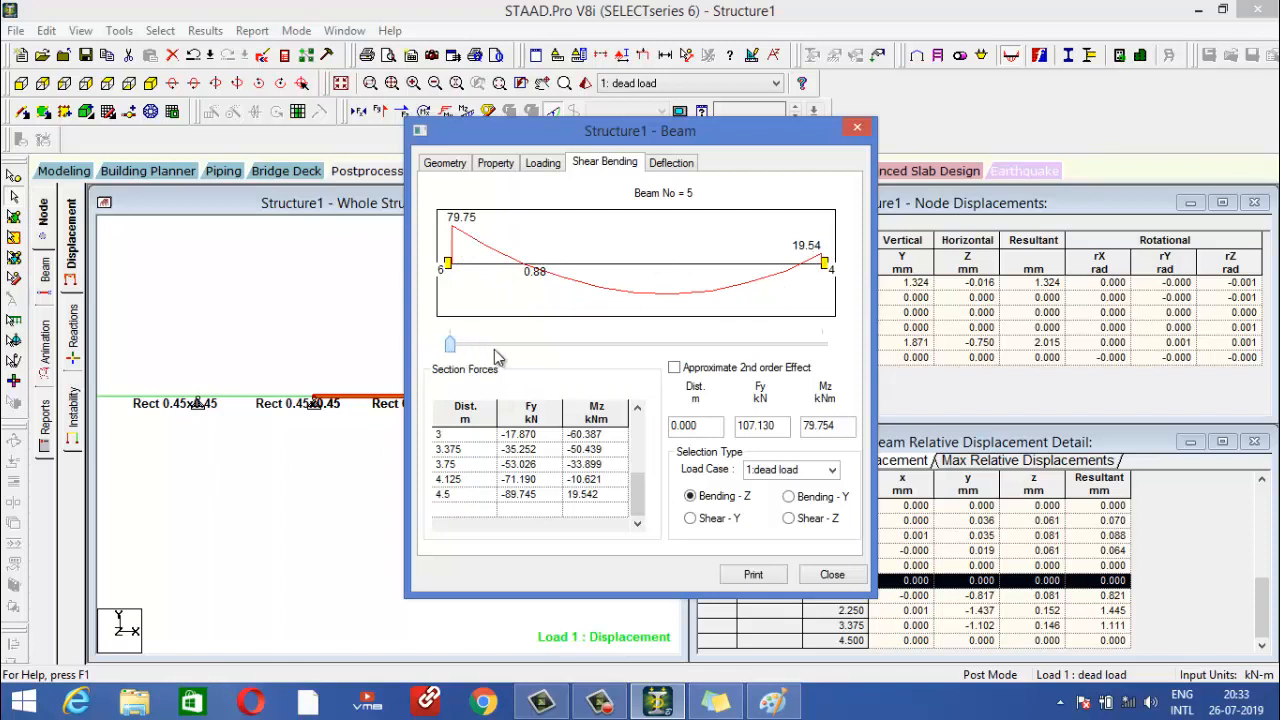
click(662, 348)
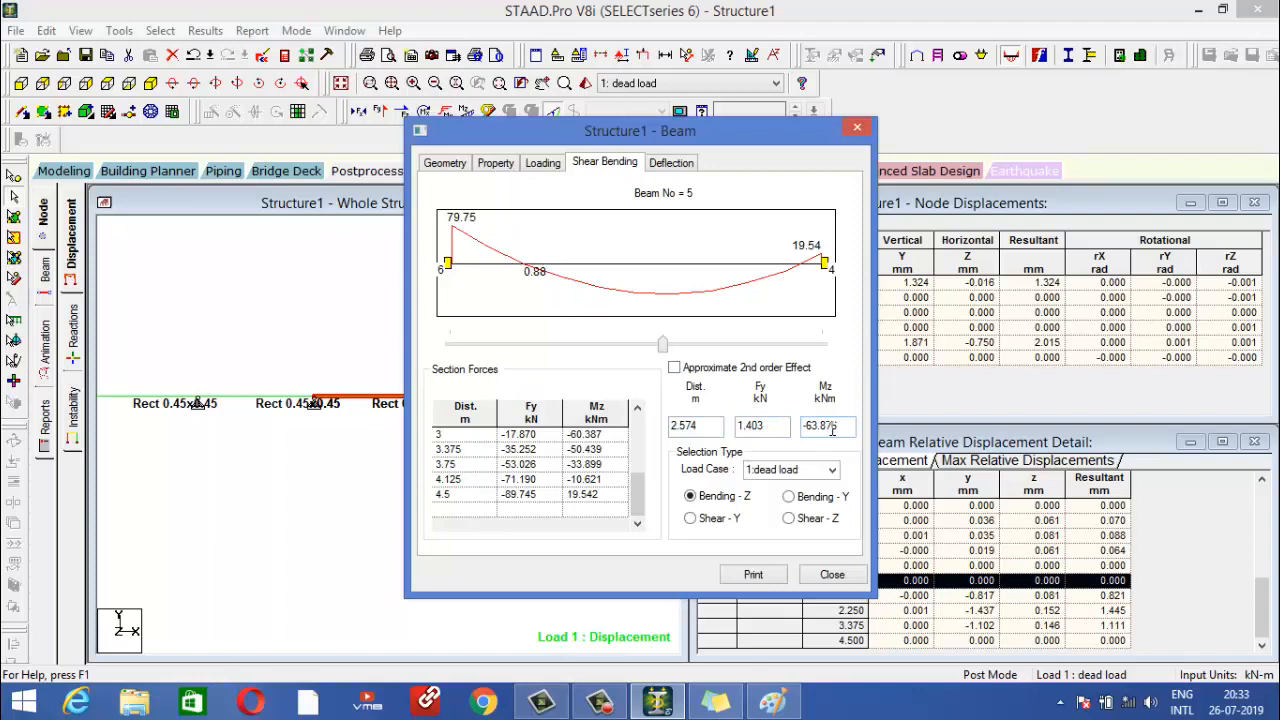
click(772, 702)
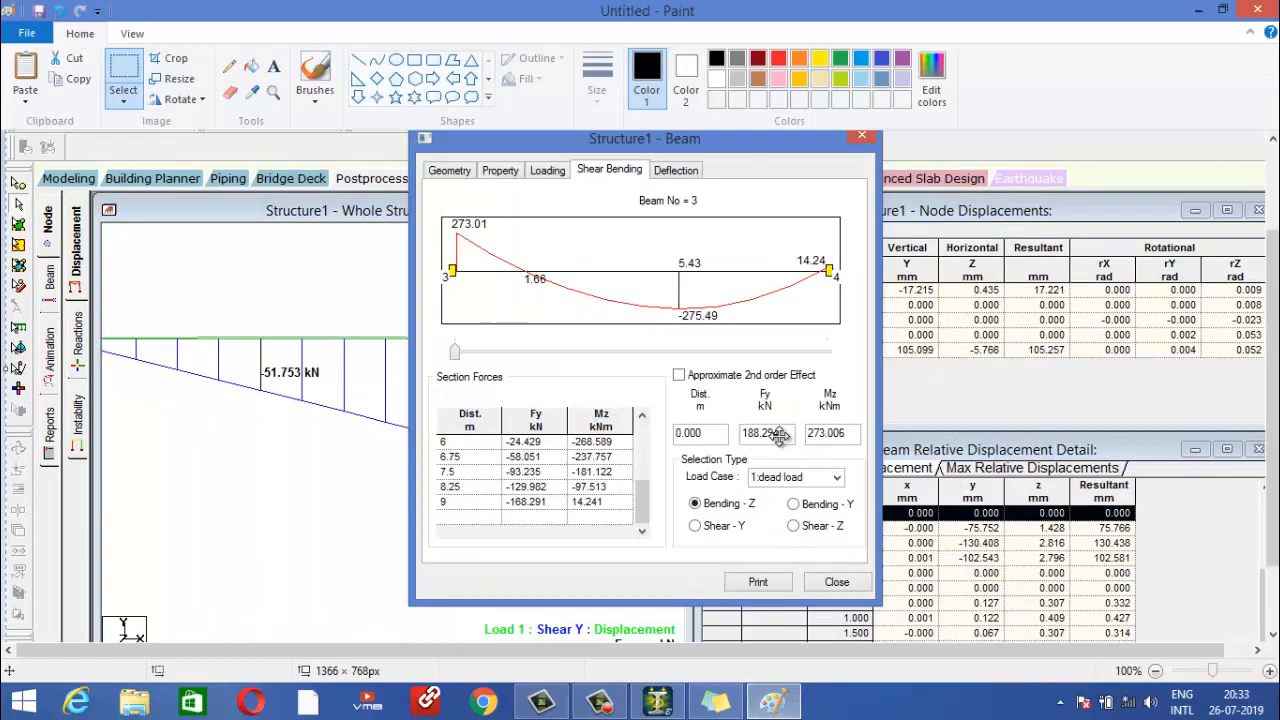
click(1222, 14)
click(1207, 33)
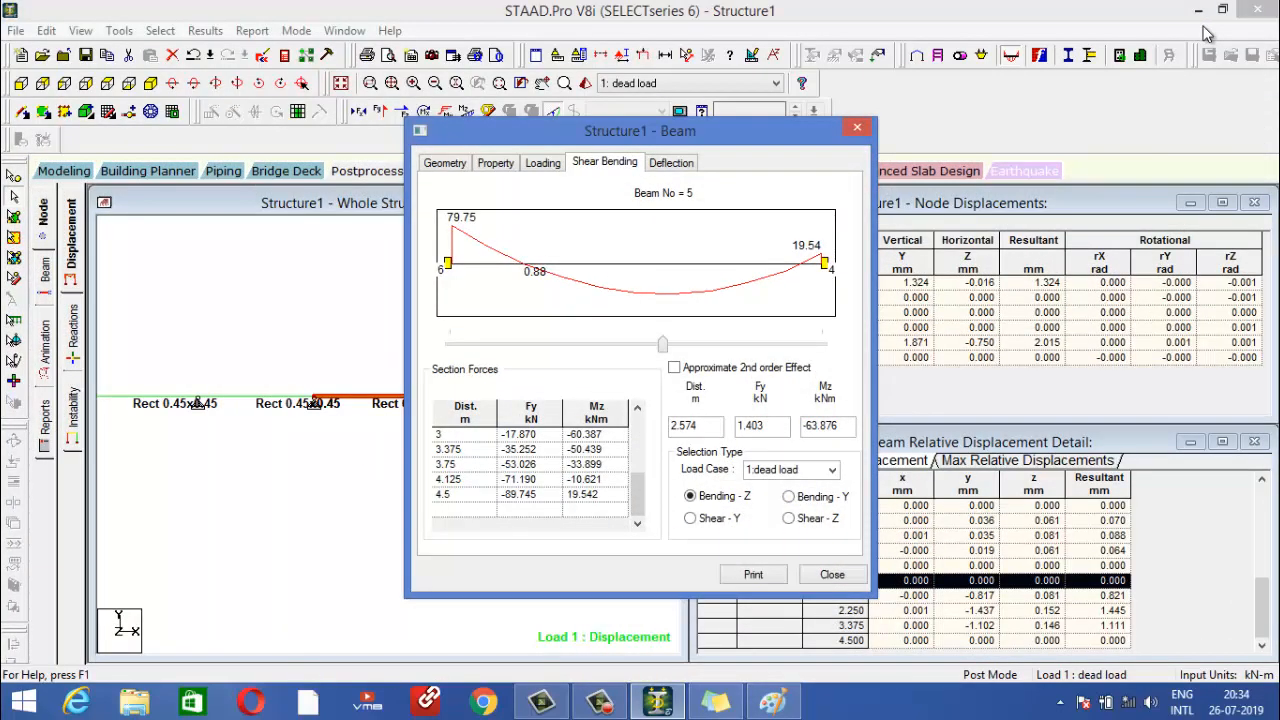